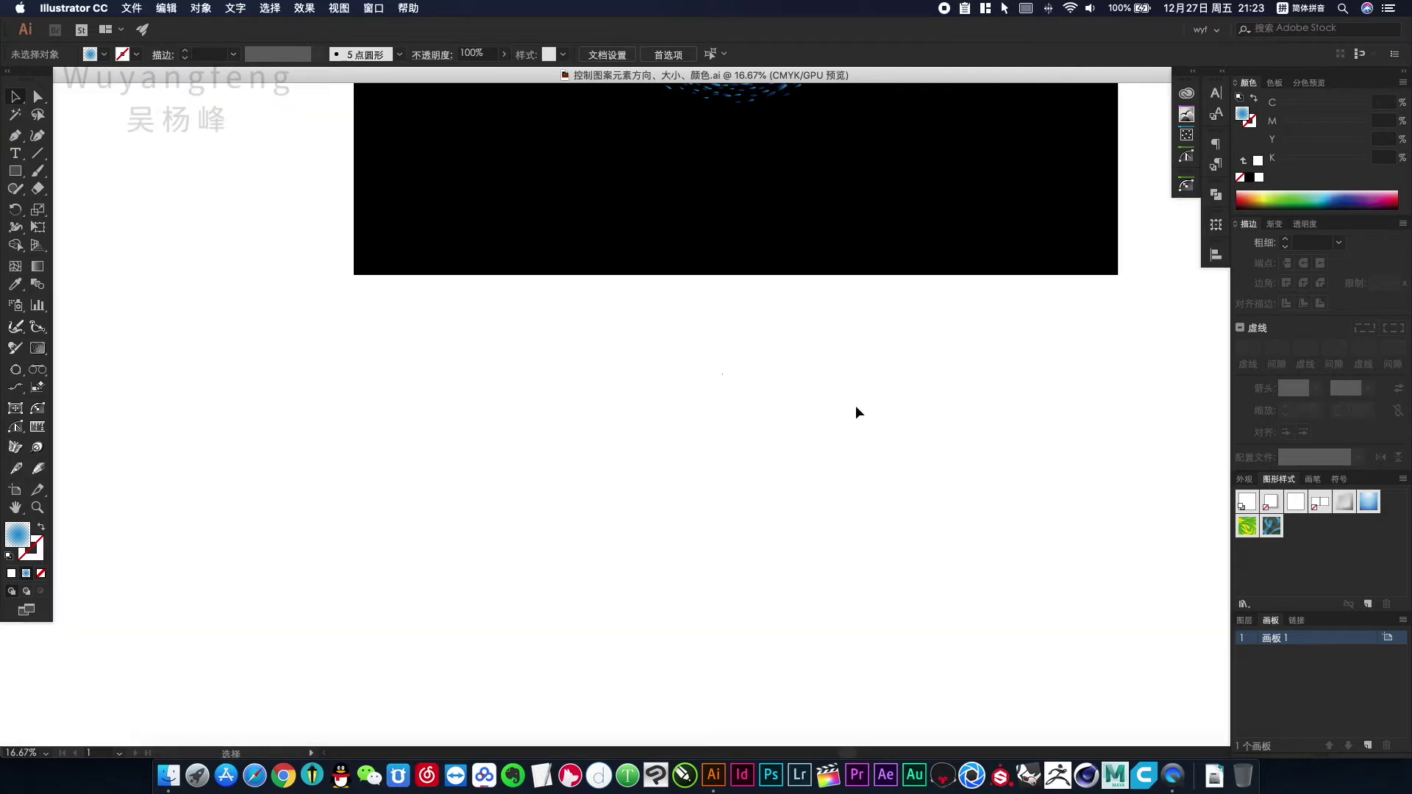
# Step: Delete the tiny leftover object below the black rectangle, and paste the copied blue teardrop shape in its place
pyautogui.moveTo(855, 404); pyautogui.dragTo(769, 314)
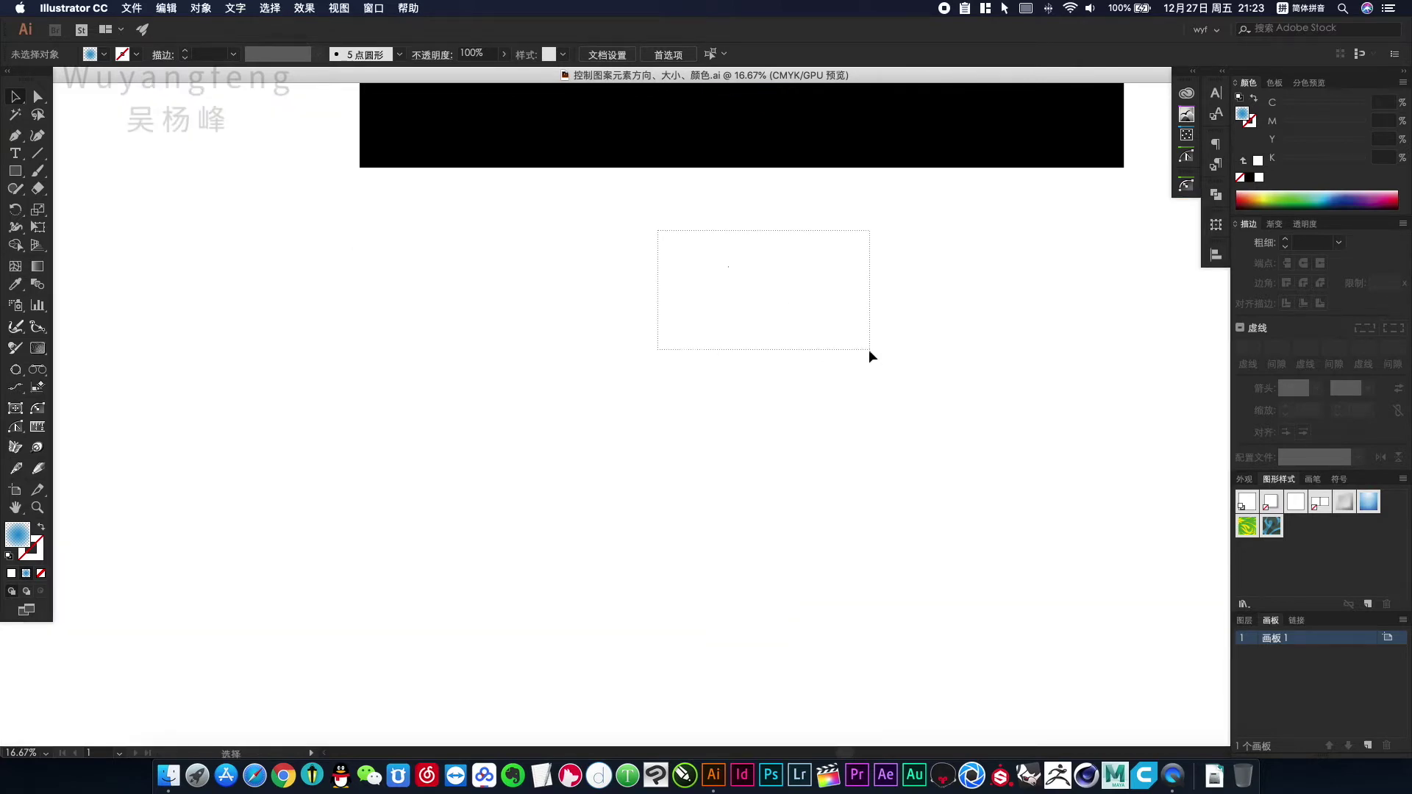
pyautogui.moveTo(657, 230); pyautogui.dragTo(869, 350)
pyautogui.press('Delete')
pyautogui.press('super+v')
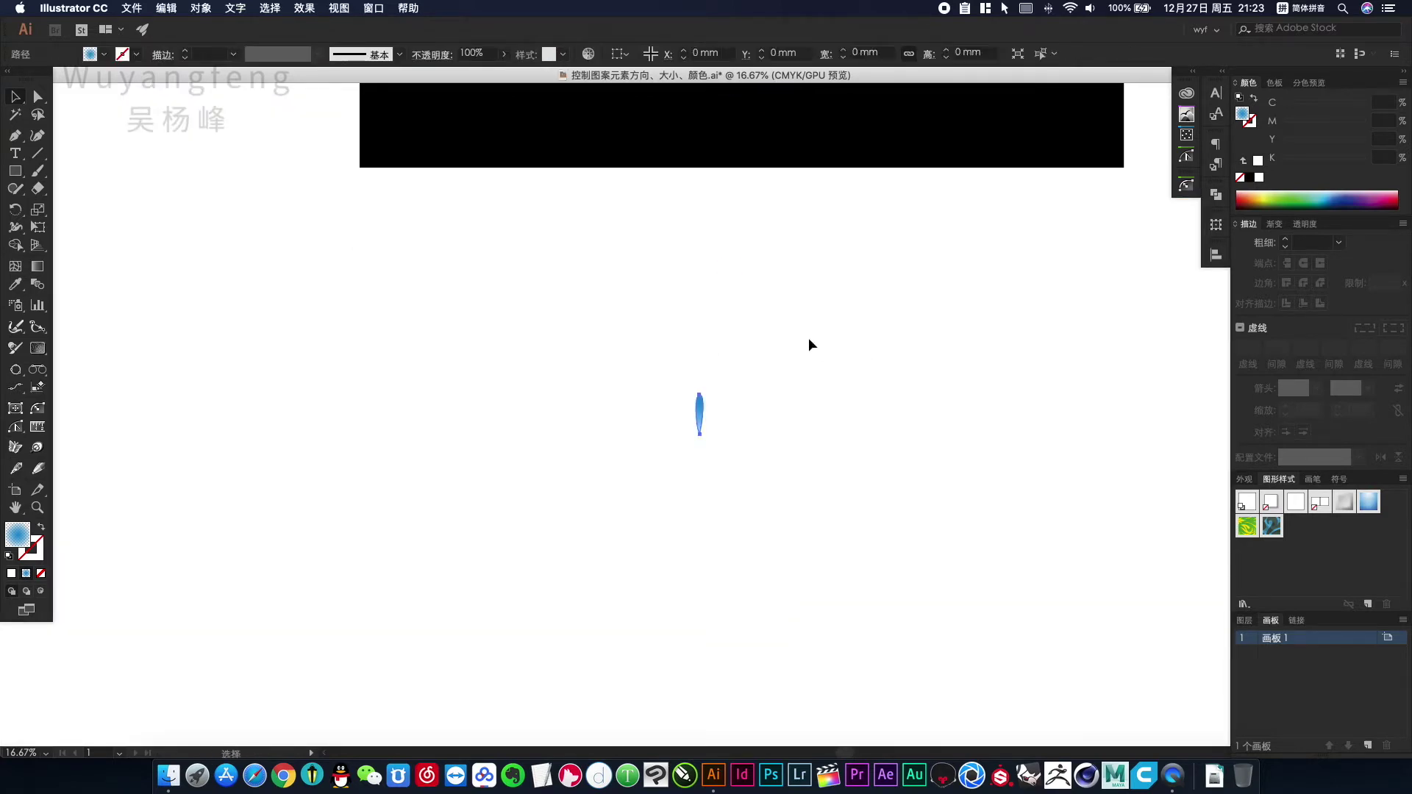
pyautogui.click(762, 357)
pyautogui.moveTo(636, 366); pyautogui.dragTo(802, 394)
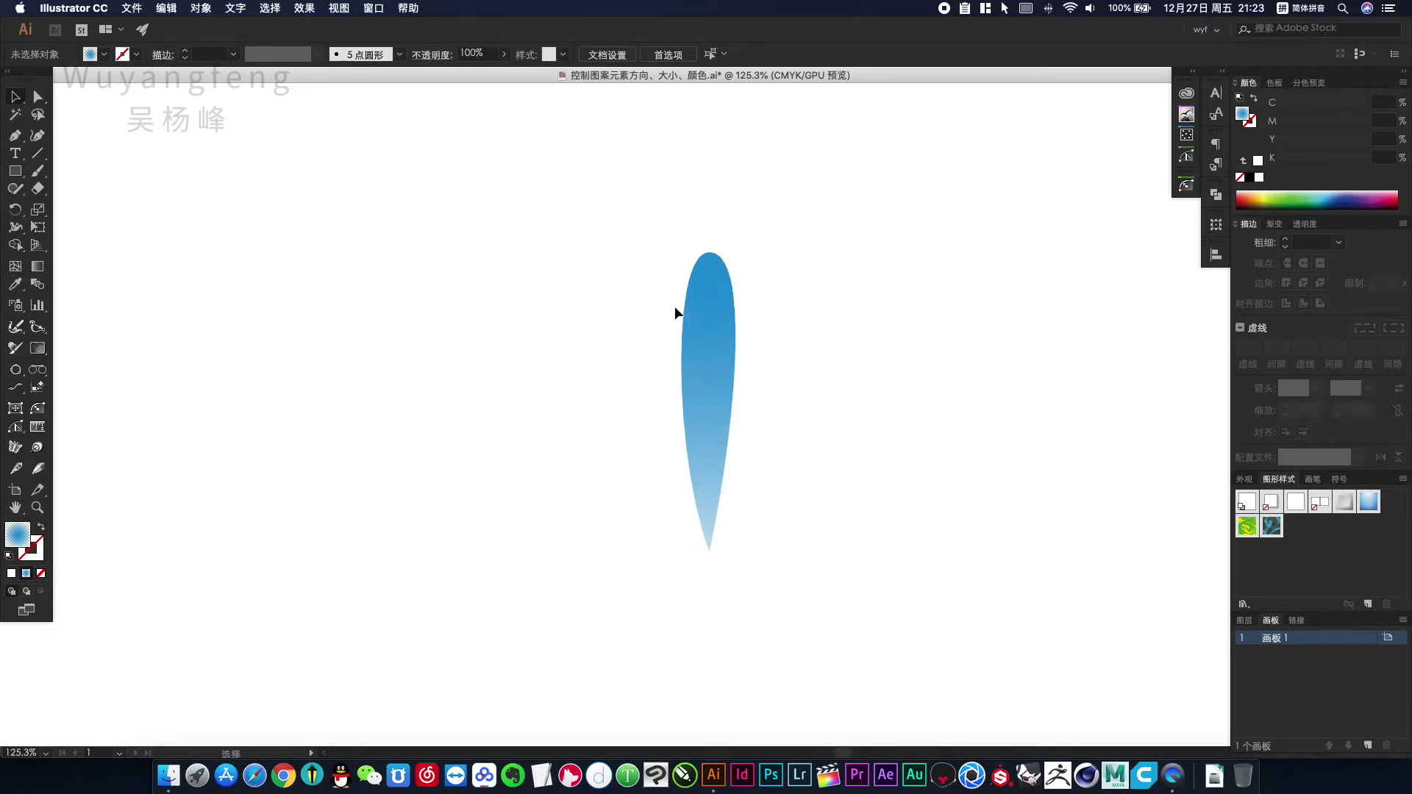
# Step: Recolour the teardrop's radial gradient to red (M 100, Y 100) at both the start and end stops
pyautogui.click(719, 321)
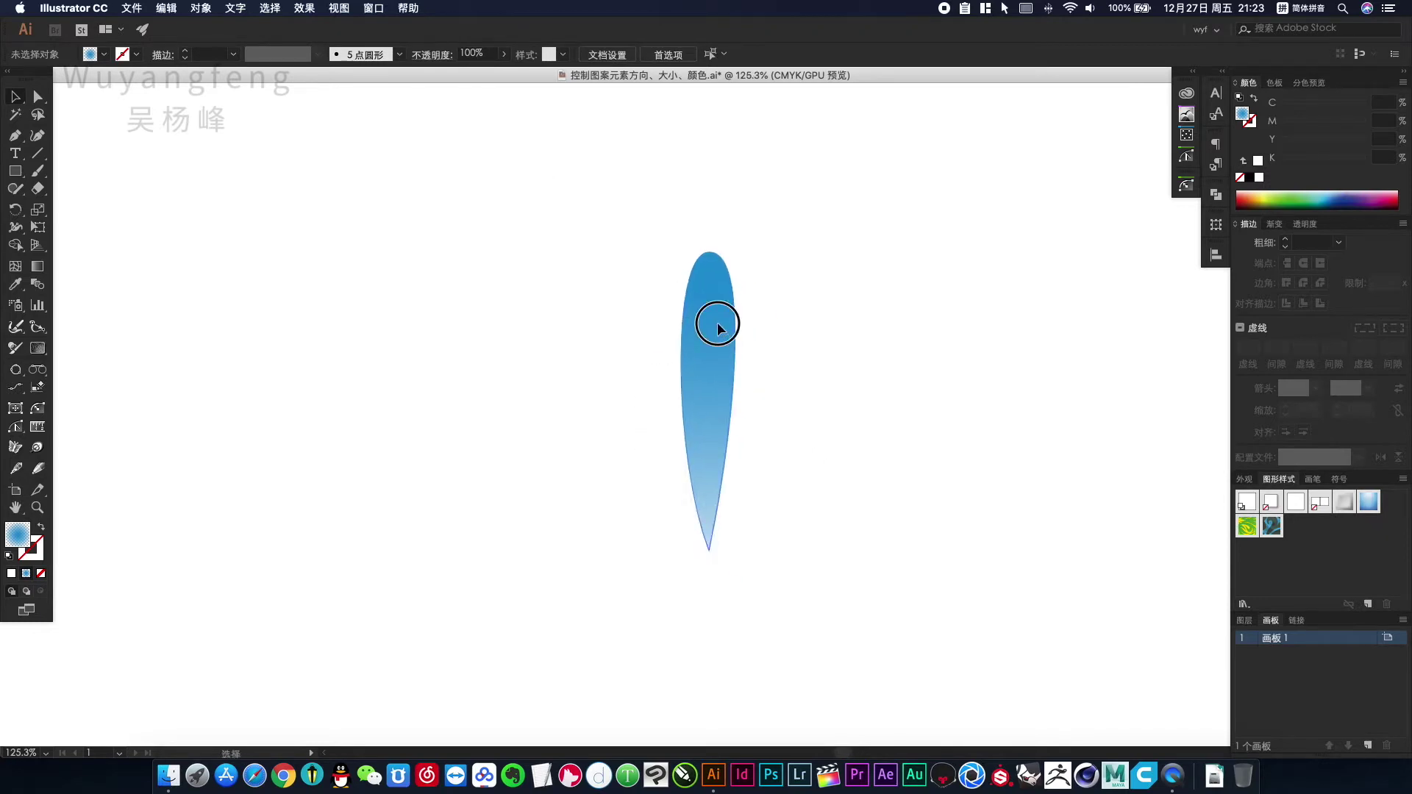
pyautogui.click(1274, 224)
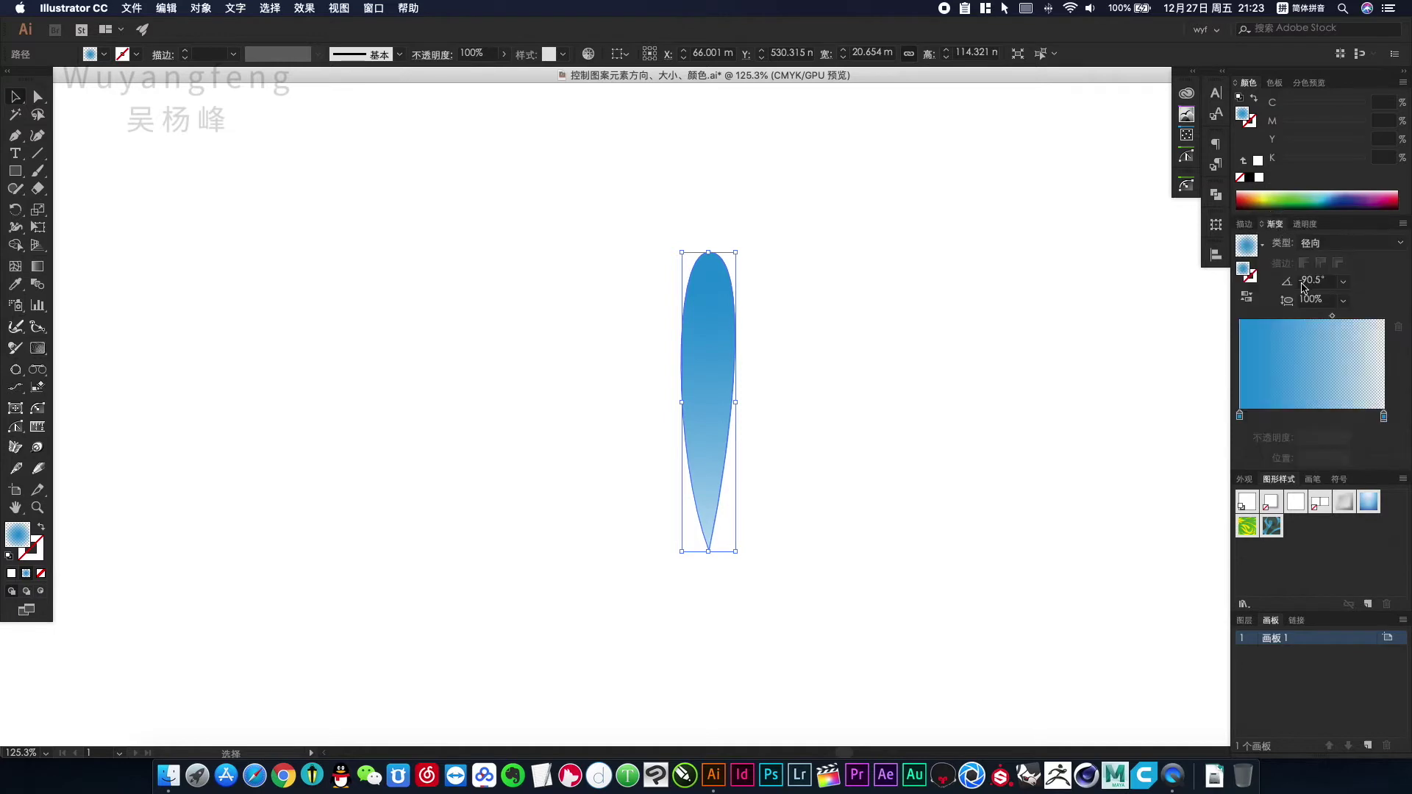
pyautogui.click(1241, 416)
pyautogui.moveTo(1364, 122)
pyautogui.mouseDown()
pyautogui.moveTo(1278, 107)
pyautogui.moveTo(1371, 140)
pyautogui.mouseUp()
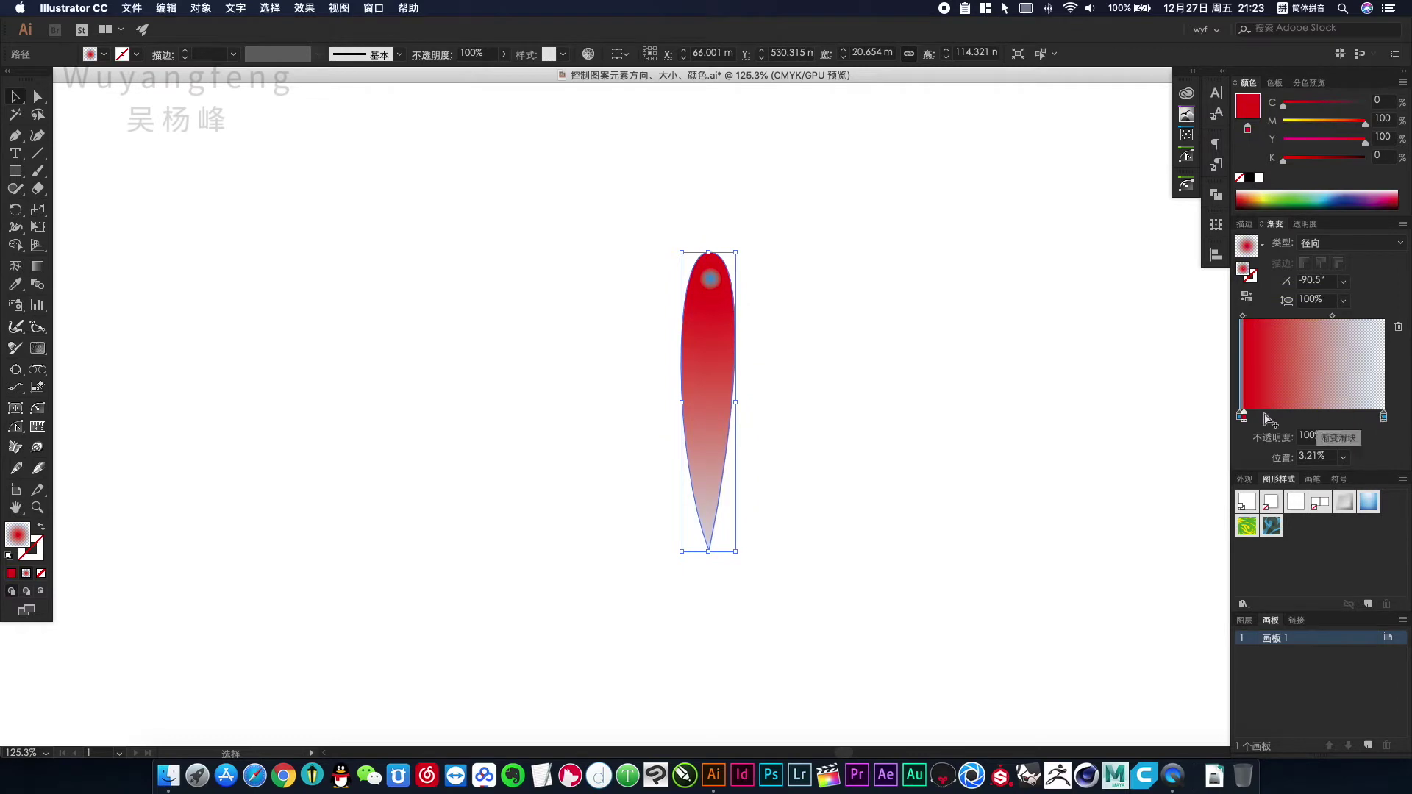
pyautogui.moveTo(1247, 419); pyautogui.dragTo(1381, 440)
# Step: Set the end stop of the teardrop's red gradient to 0% opacity and move it to the 72.19% location
pyautogui.click(1337, 417)
pyautogui.click(1343, 437)
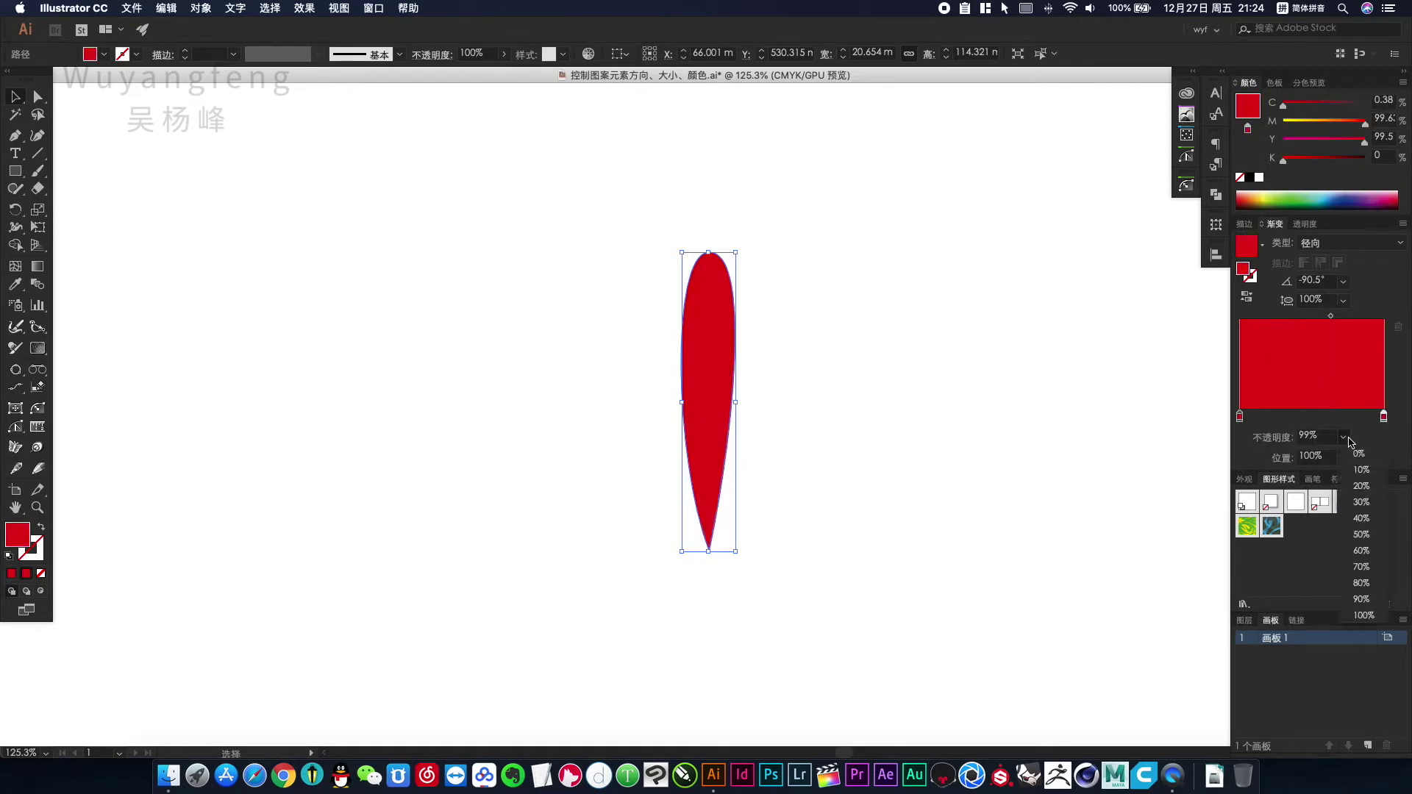
pyautogui.click(1361, 455)
pyautogui.click(870, 392)
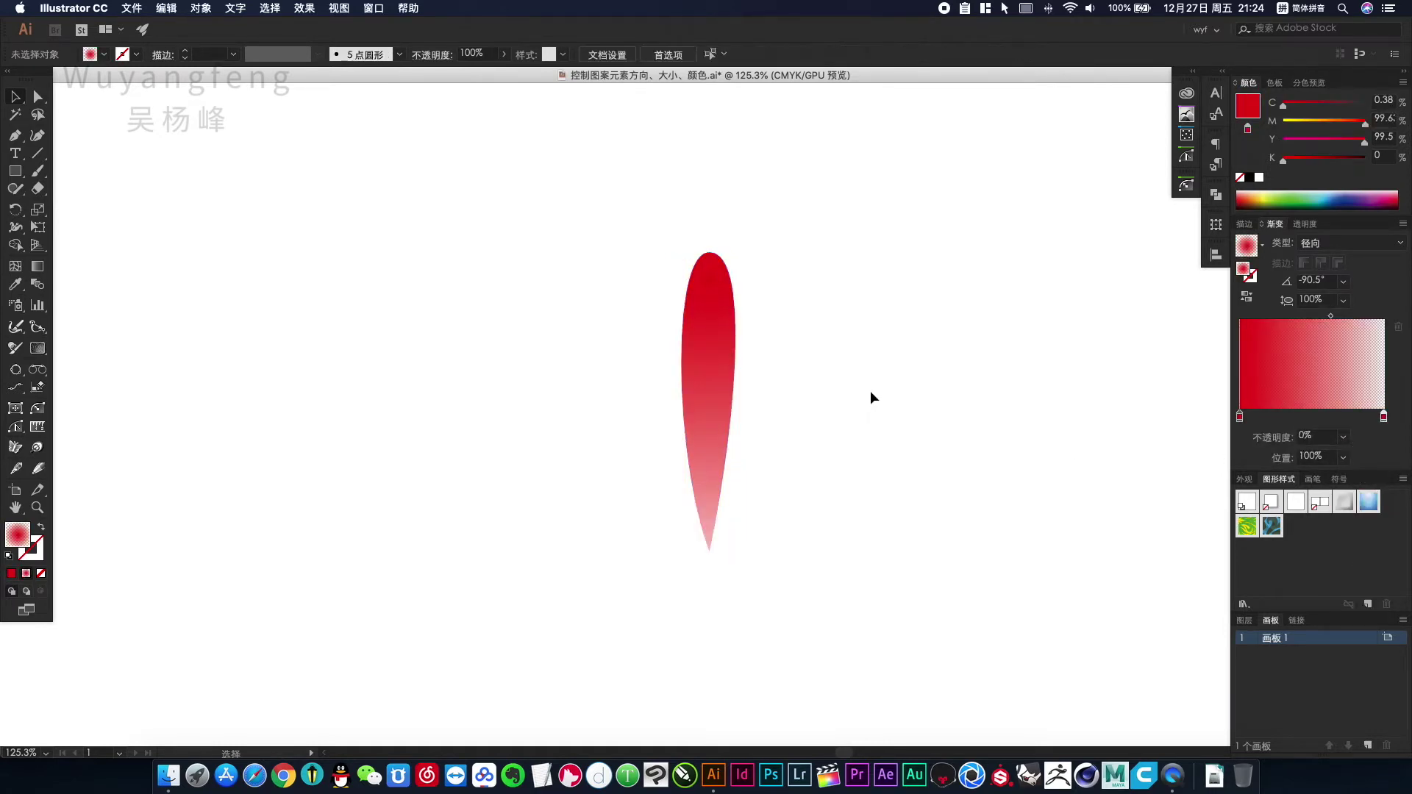
pyautogui.click(703, 377)
pyautogui.moveTo(1385, 418); pyautogui.dragTo(1343, 418)
pyautogui.click(885, 450)
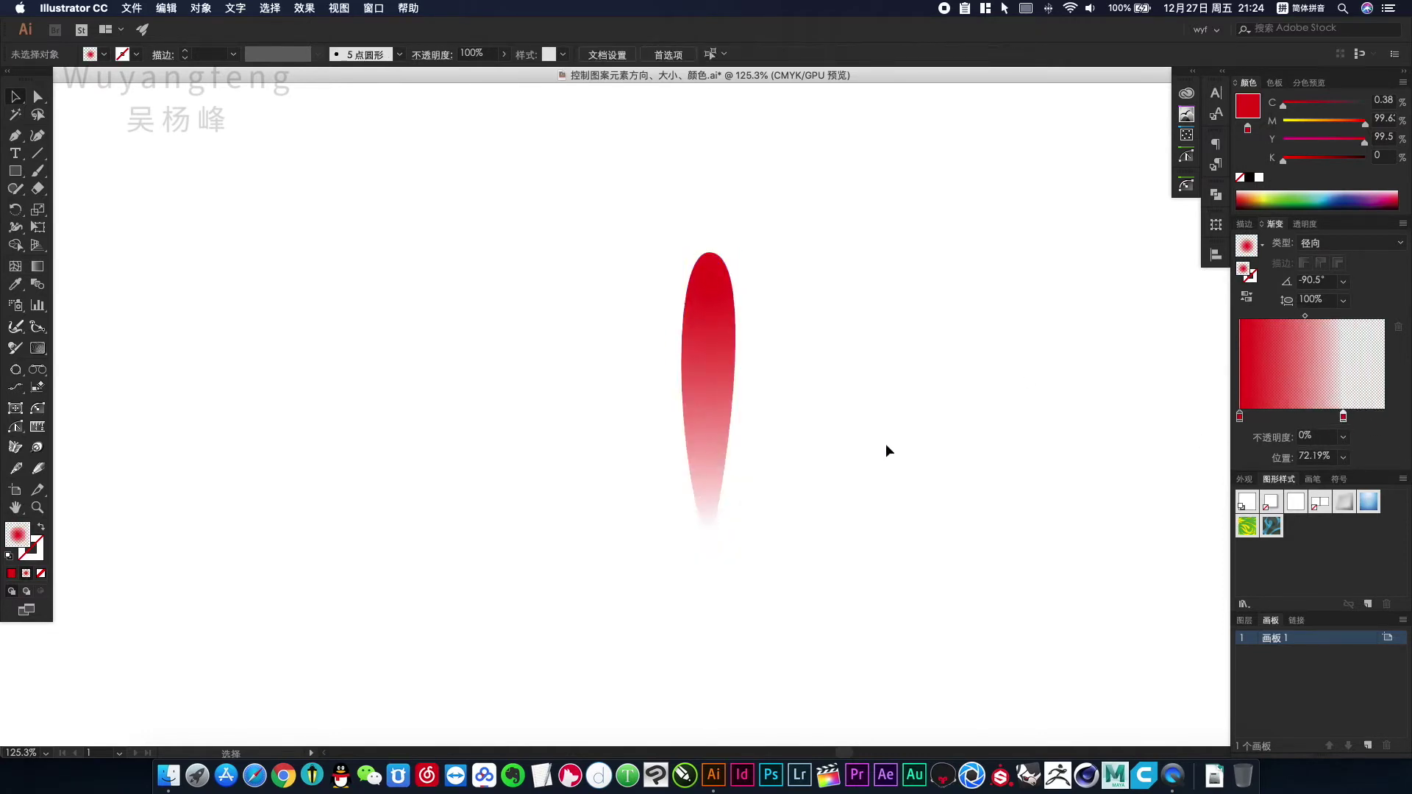
# Step: Save the red teardrop as a new dynamic symbol with the movie clip export type, and delete its instance from the canvas
pyautogui.keyDown('alt'); pyautogui.keyDown('super'); pyautogui.click(836, 397); pyautogui.keyUp('super'); pyautogui.keyUp('alt')
pyautogui.keyDown('alt'); pyautogui.keyDown('super'); pyautogui.click(837, 397); pyautogui.keyUp('super'); pyautogui.keyUp('alt')
pyautogui.keyDown('alt'); pyautogui.keyDown('super'); pyautogui.click(718, 406); pyautogui.keyUp('super'); pyautogui.keyUp('alt')
pyautogui.keyDown('alt'); pyautogui.keyDown('super'); pyautogui.click(719, 406); pyautogui.keyUp('super'); pyautogui.keyUp('alt')
pyautogui.moveTo(784, 426); pyautogui.dragTo(855, 309)
pyautogui.click(673, 300)
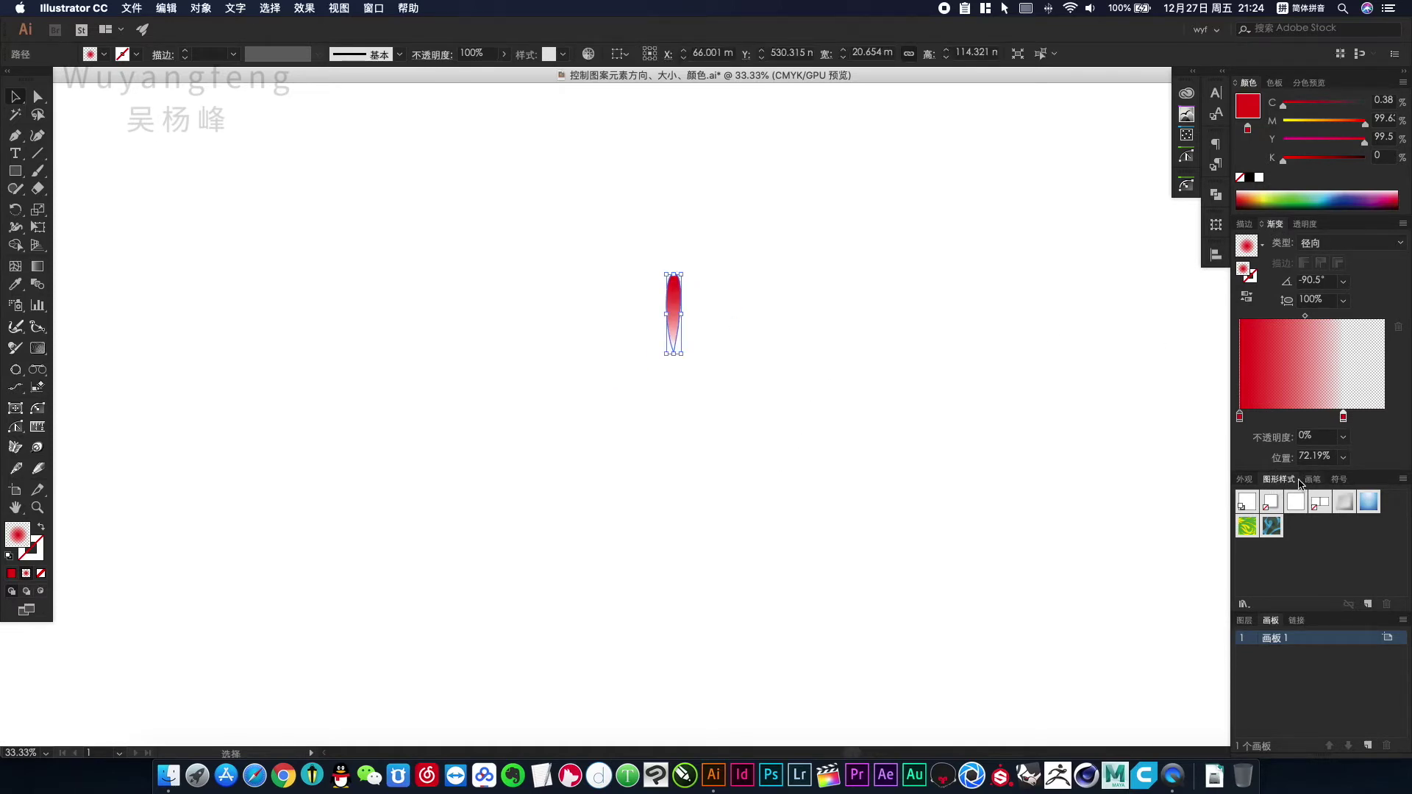
pyautogui.click(1338, 480)
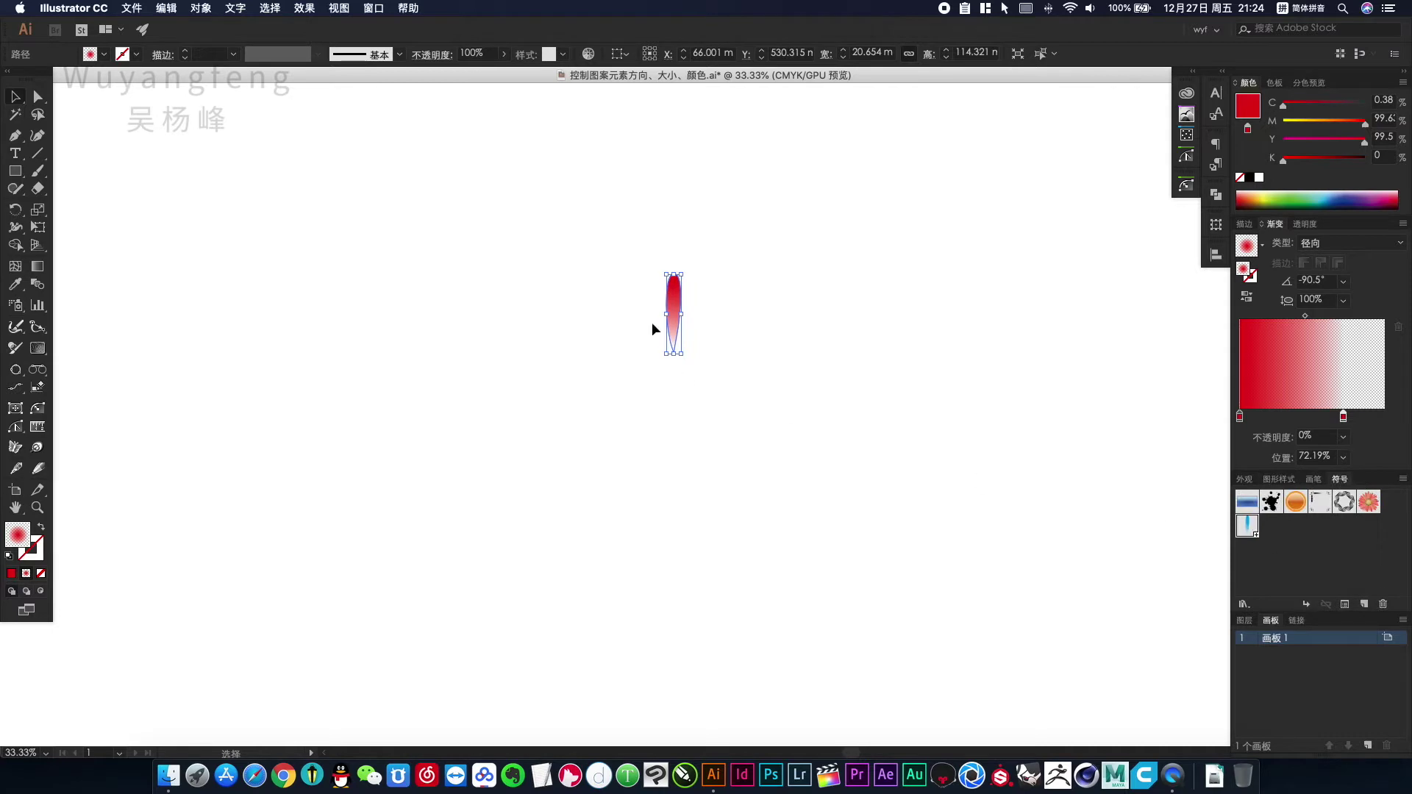
pyautogui.moveTo(678, 313); pyautogui.dragTo(1285, 547)
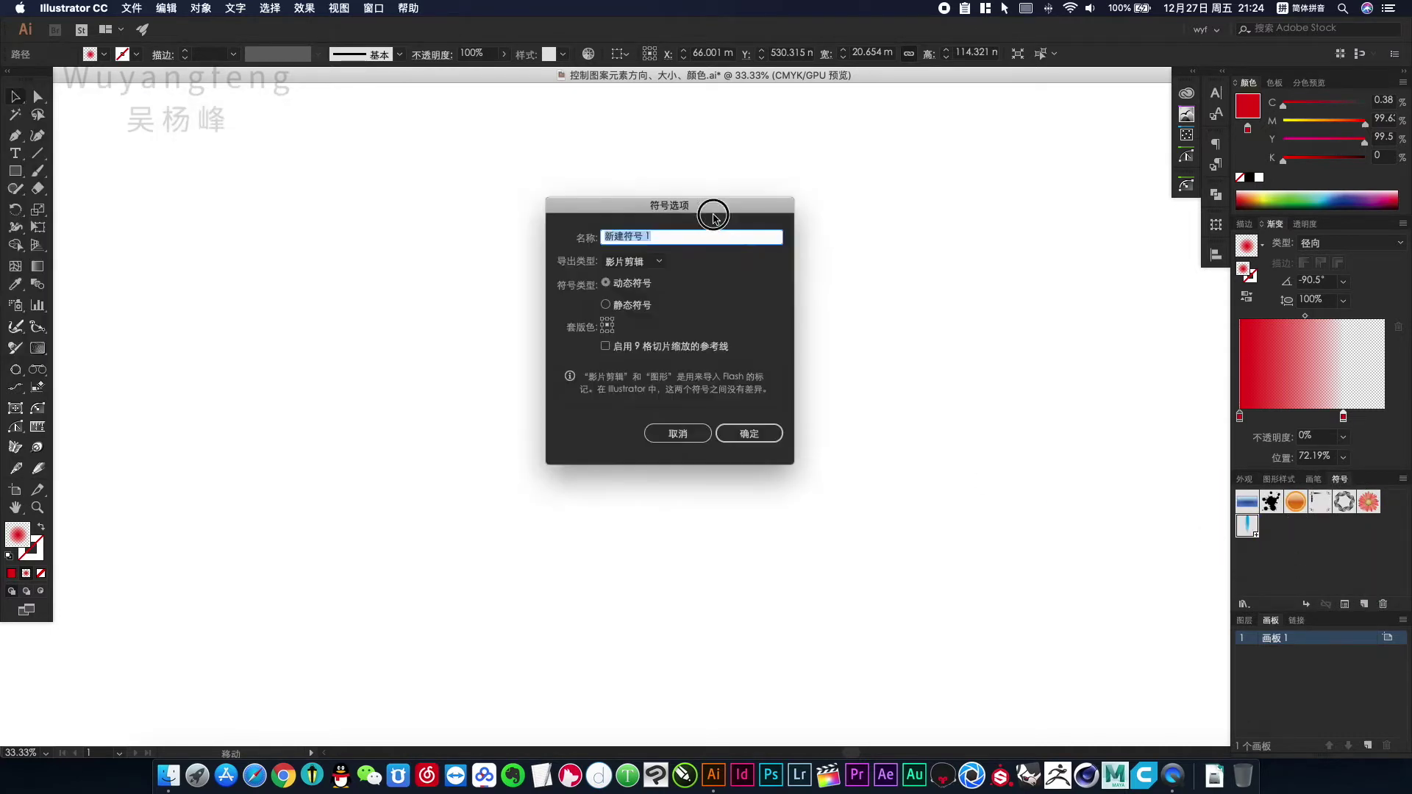
pyautogui.click(817, 463)
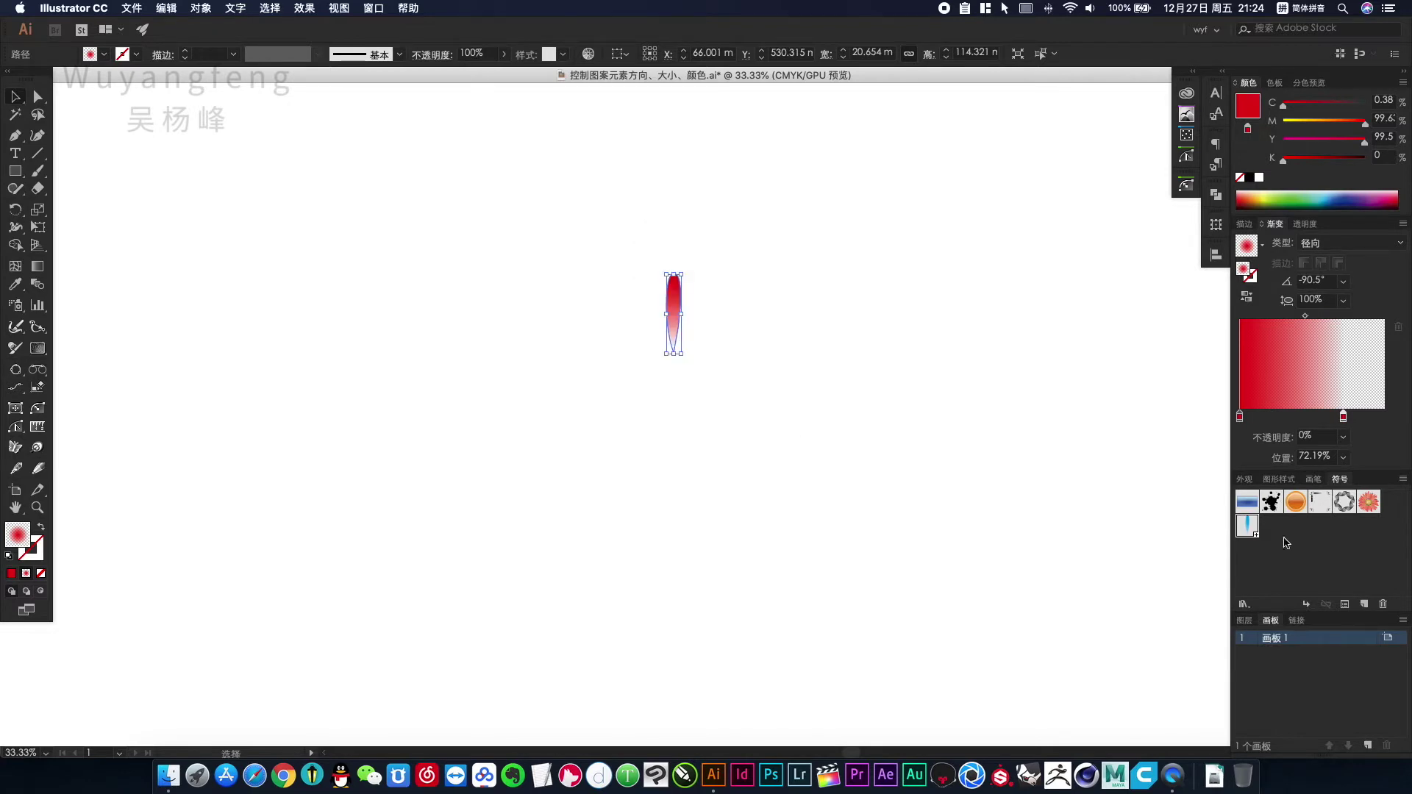
pyautogui.moveTo(678, 303); pyautogui.dragTo(1310, 570)
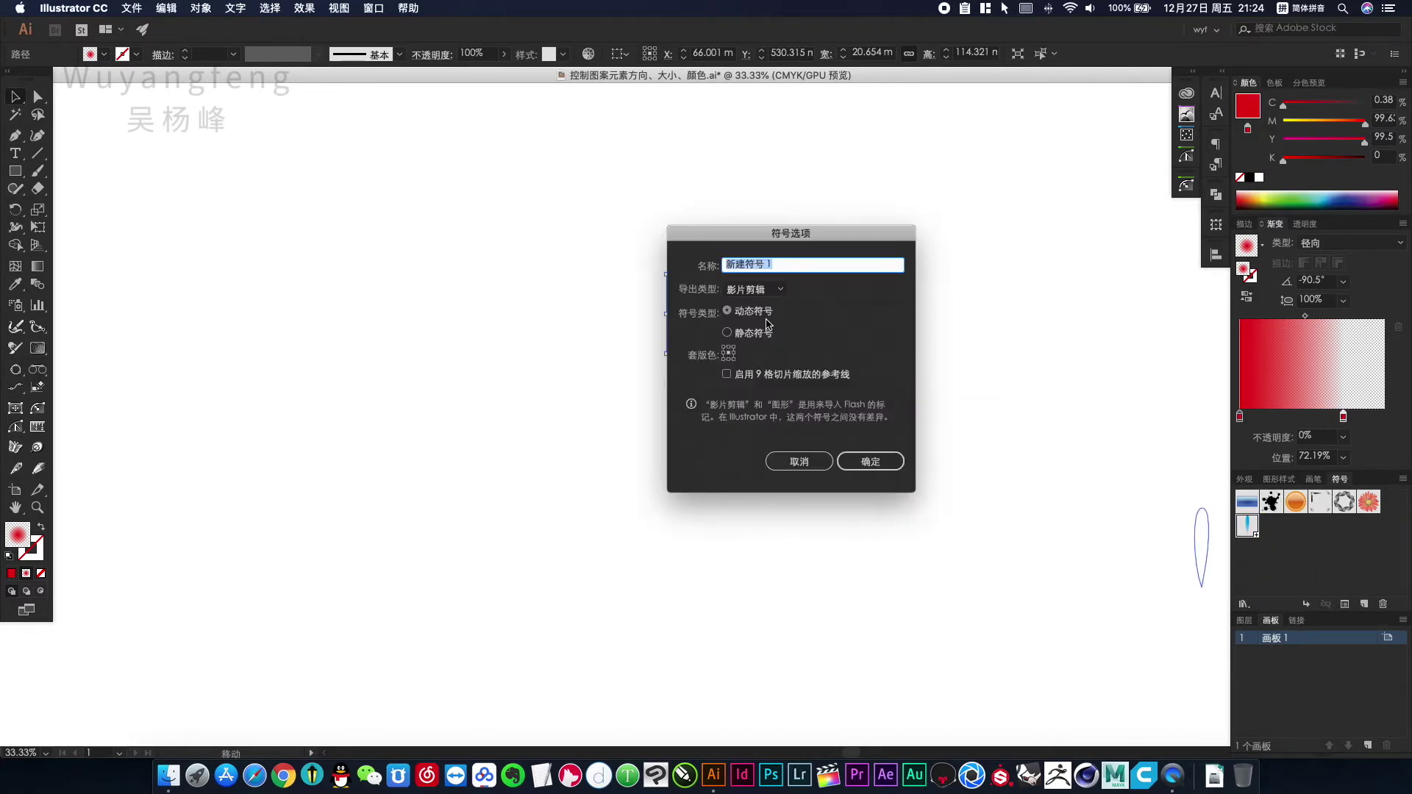
pyautogui.click(872, 464)
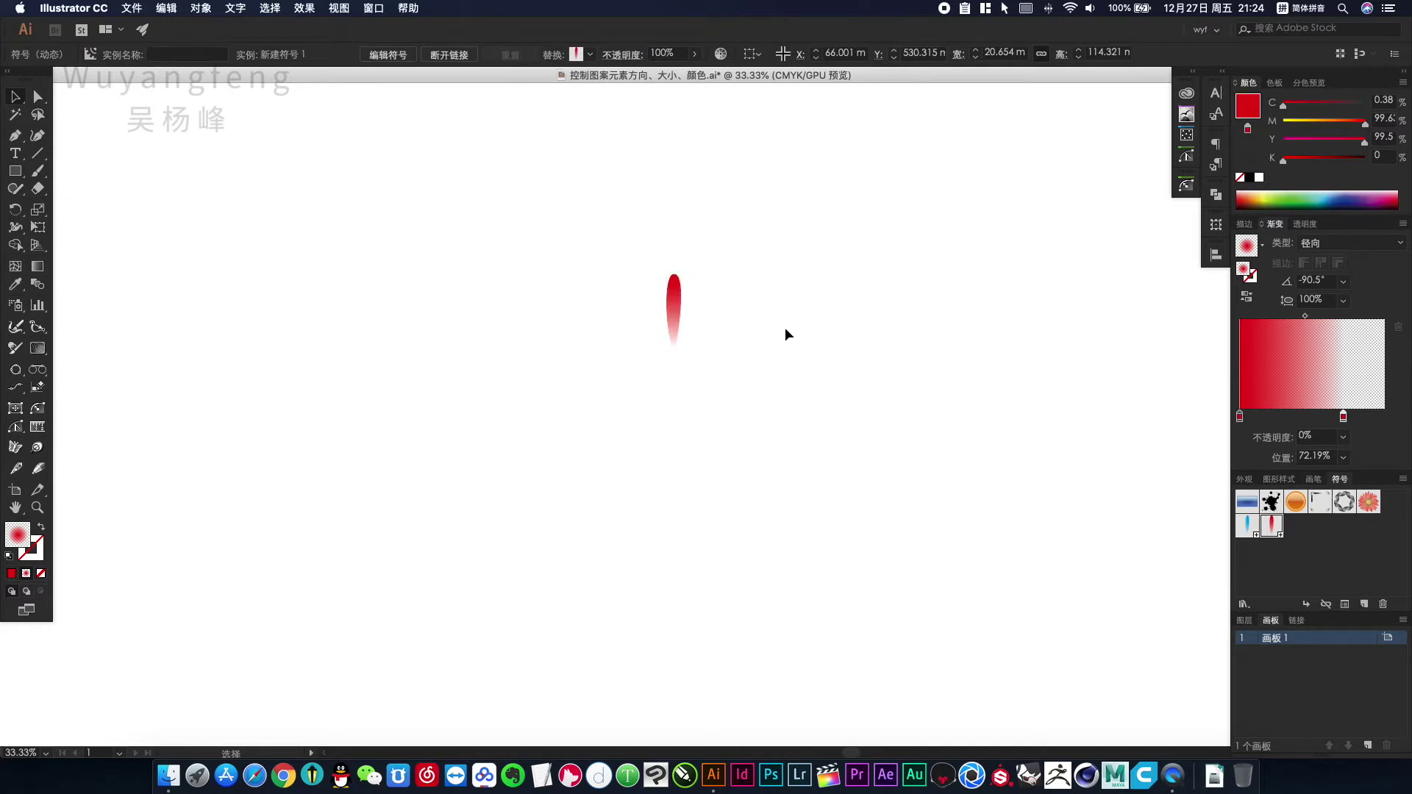
pyautogui.moveTo(785, 329); pyautogui.dragTo(630, 368)
pyautogui.press('Delete')
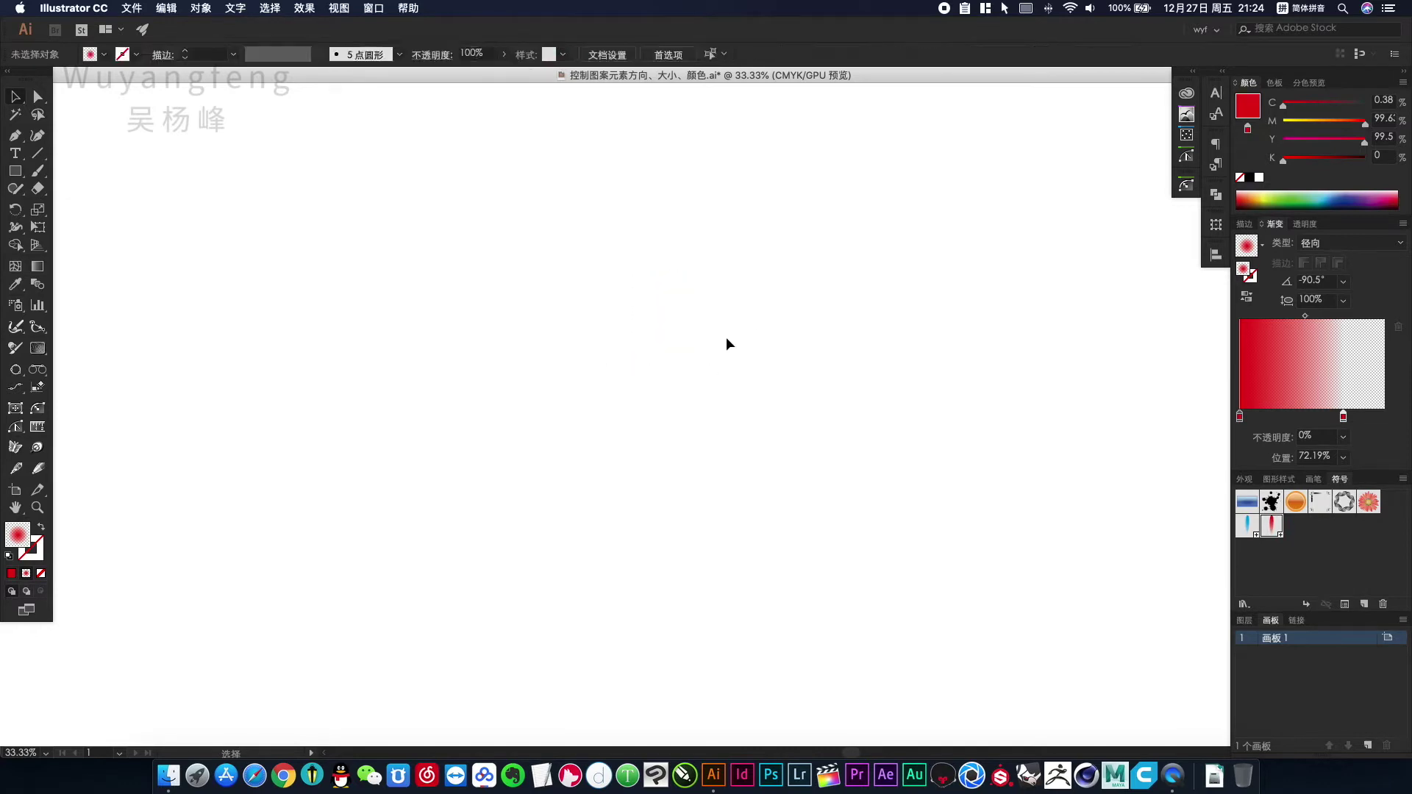
# Step: Spray red teardrop symbols along a wide spiral about 2615 × 1824 mm below the black rectangle using the Symbol Sprayer
pyautogui.keyDown('alt'); pyautogui.keyDown('super'); pyautogui.click(721, 364); pyautogui.keyUp('super'); pyautogui.keyUp('alt')
pyautogui.keyDown('alt'); pyautogui.keyDown('super'); pyautogui.click(722, 364); pyautogui.keyUp('super'); pyautogui.keyUp('alt')
pyautogui.keyDown('alt'); pyautogui.keyDown('super'); pyautogui.click(722, 364); pyautogui.keyUp('super'); pyautogui.keyUp('alt')
pyautogui.moveTo(722, 412); pyautogui.dragTo(709, 216)
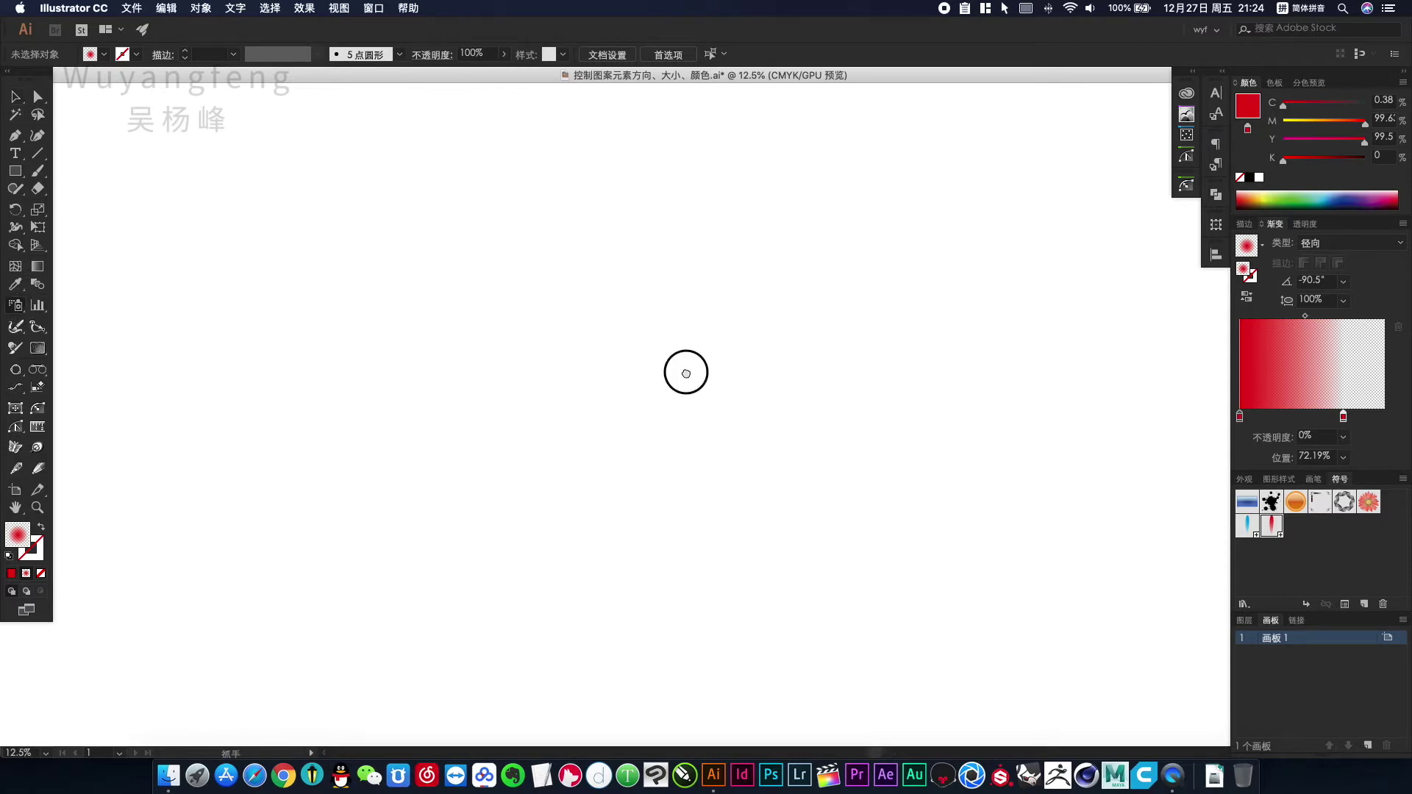
pyautogui.keyDown('alt'); pyautogui.keyDown('super'); pyautogui.click(693, 366); pyautogui.keyUp('super'); pyautogui.keyUp('alt')
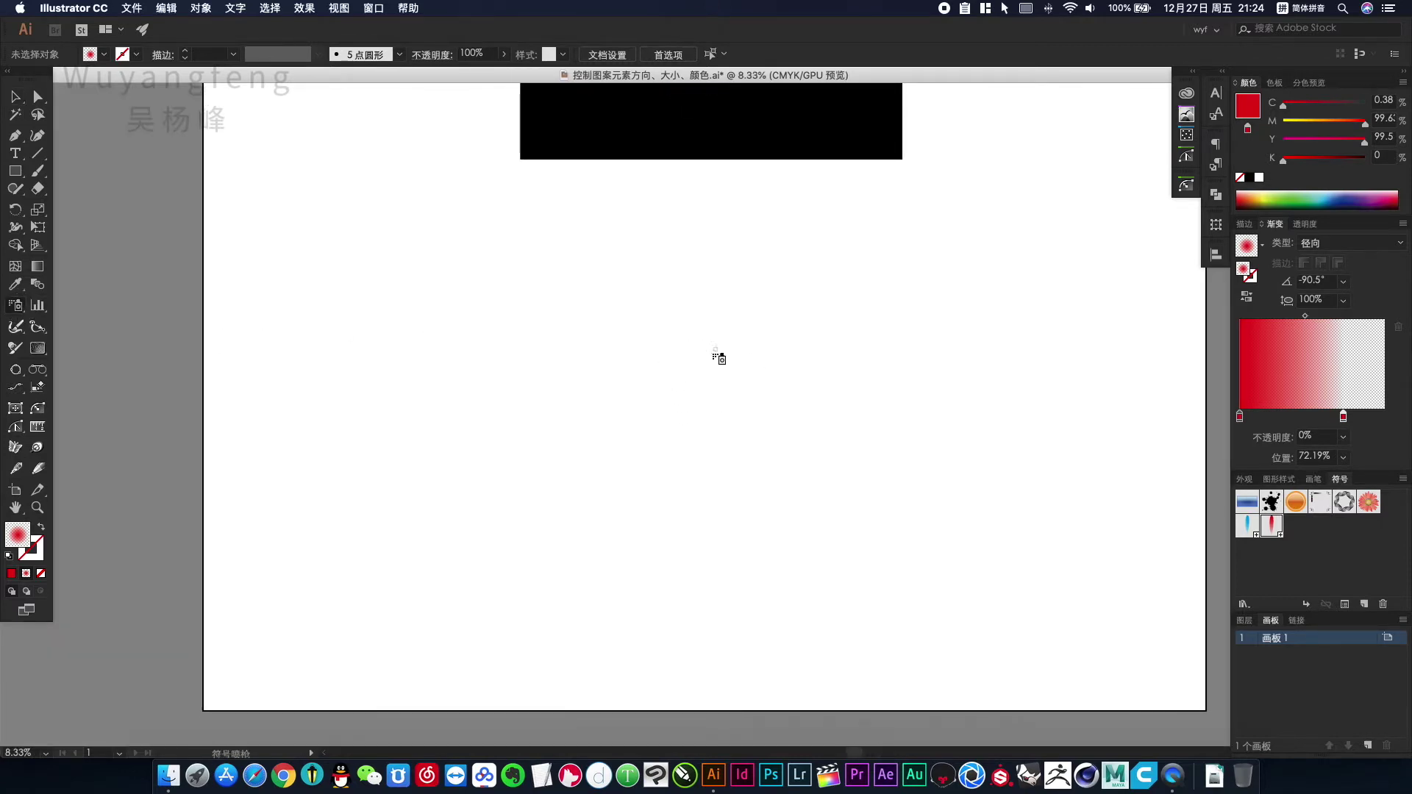
pyautogui.moveTo(727, 356); pyautogui.dragTo(754, 374)
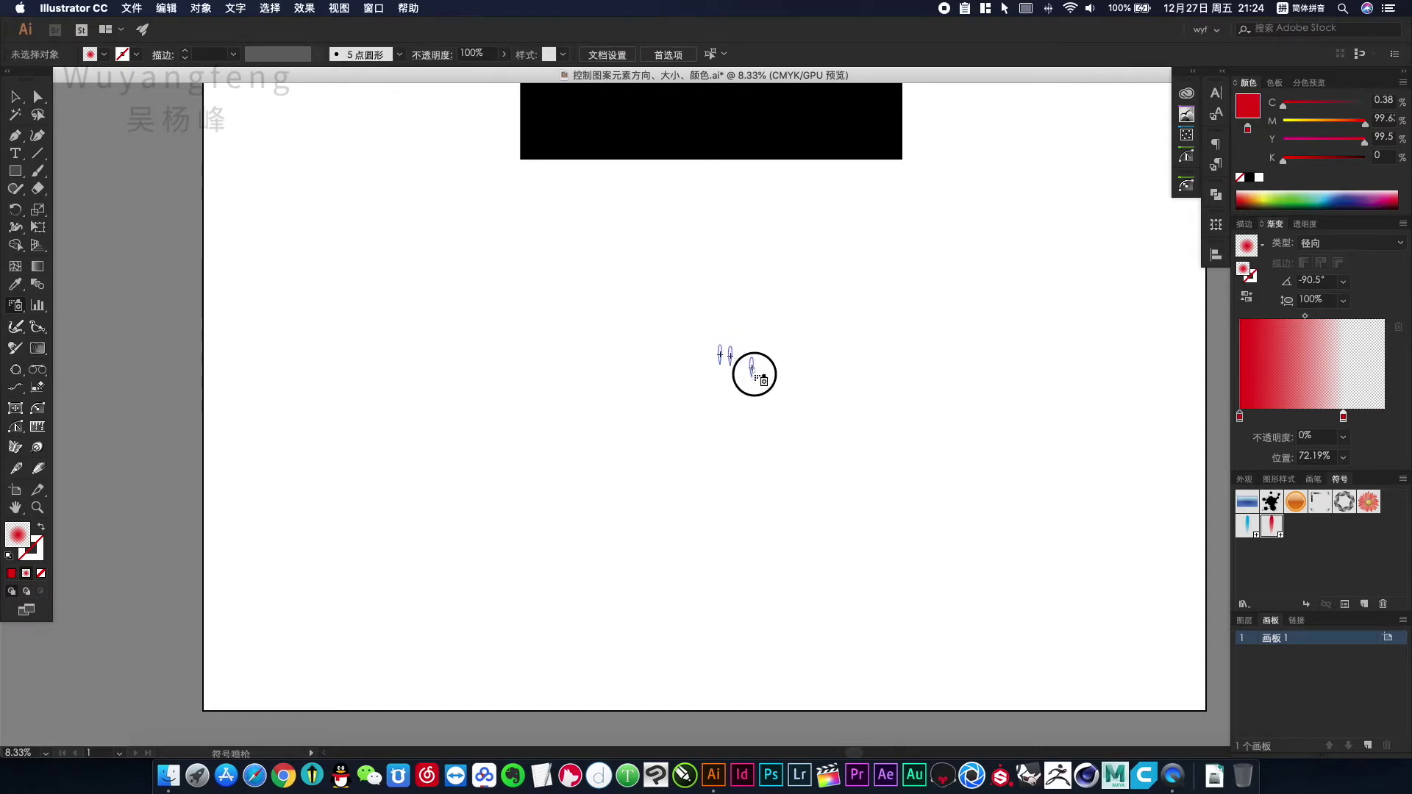
pyautogui.moveTo(657, 370)
pyautogui.mouseDown()
pyautogui.moveTo(681, 302)
pyautogui.moveTo(761, 277)
pyautogui.mouseUp()
pyautogui.moveTo(845, 314)
pyautogui.mouseDown()
pyautogui.moveTo(861, 406)
pyautogui.moveTo(844, 451)
pyautogui.moveTo(751, 514)
pyautogui.moveTo(627, 519)
pyautogui.moveTo(537, 500)
pyautogui.moveTo(481, 378)
pyautogui.moveTo(445, 373)
pyautogui.moveTo(550, 517)
pyautogui.mouseUp()
pyautogui.moveTo(710, 532)
pyautogui.mouseDown()
pyautogui.moveTo(512, 502)
pyautogui.moveTo(410, 404)
pyautogui.moveTo(514, 526)
pyautogui.moveTo(631, 560)
pyautogui.moveTo(467, 515)
pyautogui.moveTo(566, 559)
pyautogui.moveTo(484, 559)
pyautogui.moveTo(611, 578)
pyautogui.moveTo(744, 567)
pyautogui.moveTo(833, 534)
pyautogui.moveTo(717, 564)
pyautogui.mouseUp()
pyautogui.moveTo(815, 517)
pyautogui.mouseDown()
pyautogui.moveTo(845, 498)
pyautogui.moveTo(873, 413)
pyautogui.moveTo(867, 296)
pyautogui.moveTo(679, 272)
pyautogui.moveTo(661, 360)
pyautogui.moveTo(747, 397)
pyautogui.mouseUp()
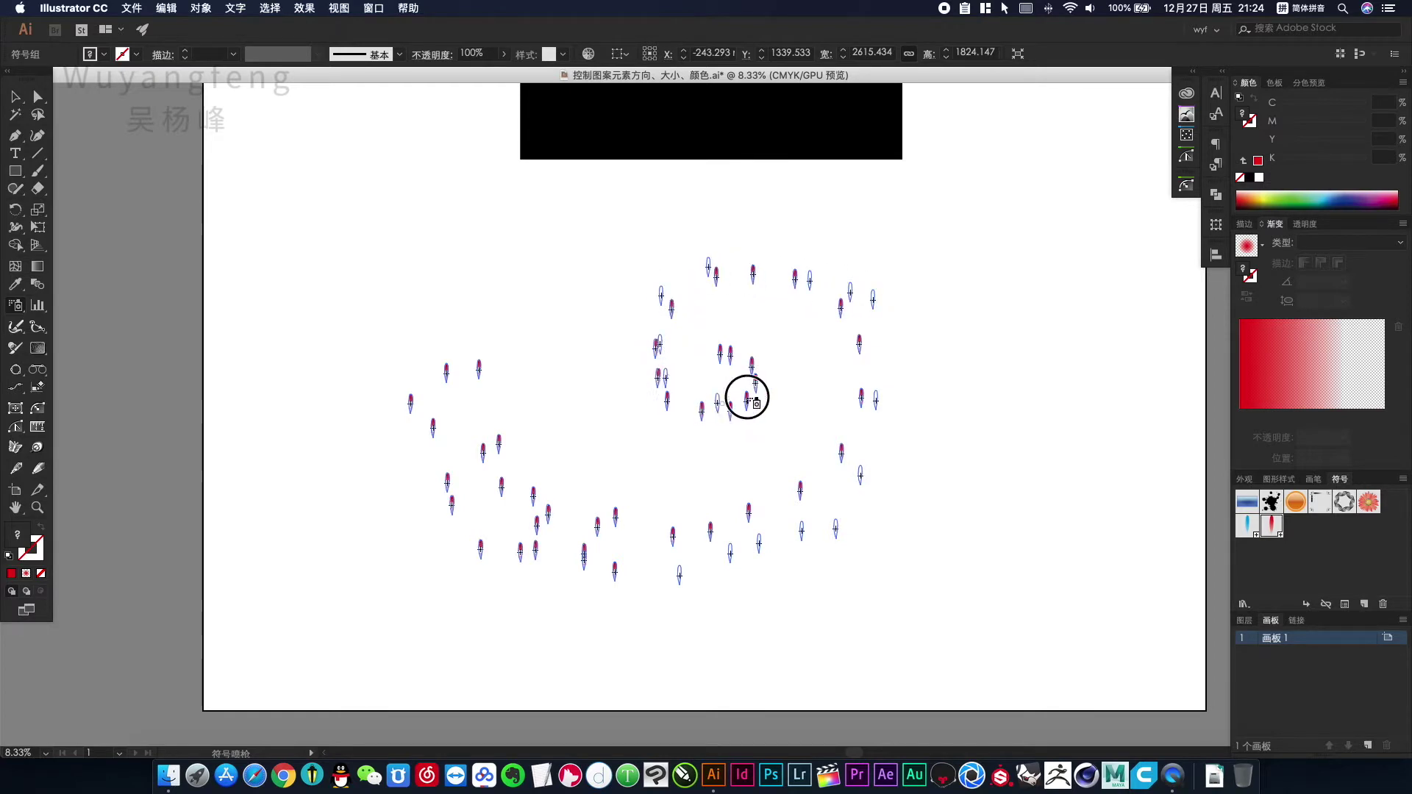
# Step: Spray more red teardrops over the spiral's inner ring, outer curve and tail, widening the symbol set to about 3382 × 2453 mm
pyautogui.moveTo(719, 348)
pyautogui.mouseDown()
pyautogui.moveTo(763, 362)
pyautogui.moveTo(732, 348)
pyautogui.moveTo(753, 351)
pyautogui.moveTo(774, 395)
pyautogui.moveTo(734, 417)
pyautogui.moveTo(673, 411)
pyautogui.moveTo(639, 356)
pyautogui.moveTo(684, 295)
pyautogui.moveTo(797, 286)
pyautogui.moveTo(876, 340)
pyautogui.moveTo(883, 424)
pyautogui.moveTo(842, 501)
pyautogui.moveTo(784, 539)
pyautogui.moveTo(675, 568)
pyautogui.moveTo(533, 553)
pyautogui.moveTo(436, 445)
pyautogui.moveTo(436, 402)
pyautogui.moveTo(405, 506)
pyautogui.moveTo(422, 553)
pyautogui.moveTo(432, 542)
pyautogui.moveTo(495, 594)
pyautogui.moveTo(517, 592)
pyautogui.moveTo(462, 526)
pyautogui.moveTo(548, 553)
pyautogui.moveTo(545, 498)
pyautogui.moveTo(473, 430)
pyautogui.moveTo(612, 507)
pyautogui.moveTo(554, 461)
pyautogui.moveTo(606, 492)
pyautogui.moveTo(719, 516)
pyautogui.mouseUp()
pyautogui.moveTo(644, 589)
pyautogui.mouseDown()
pyautogui.moveTo(756, 576)
pyautogui.moveTo(808, 547)
pyautogui.moveTo(908, 436)
pyautogui.moveTo(886, 372)
pyautogui.moveTo(856, 414)
pyautogui.moveTo(853, 383)
pyautogui.moveTo(867, 514)
pyautogui.moveTo(854, 544)
pyautogui.moveTo(879, 510)
pyautogui.moveTo(873, 527)
pyautogui.moveTo(790, 523)
pyautogui.moveTo(685, 576)
pyautogui.moveTo(692, 599)
pyautogui.moveTo(733, 599)
pyautogui.moveTo(592, 603)
pyautogui.moveTo(666, 540)
pyautogui.mouseUp()
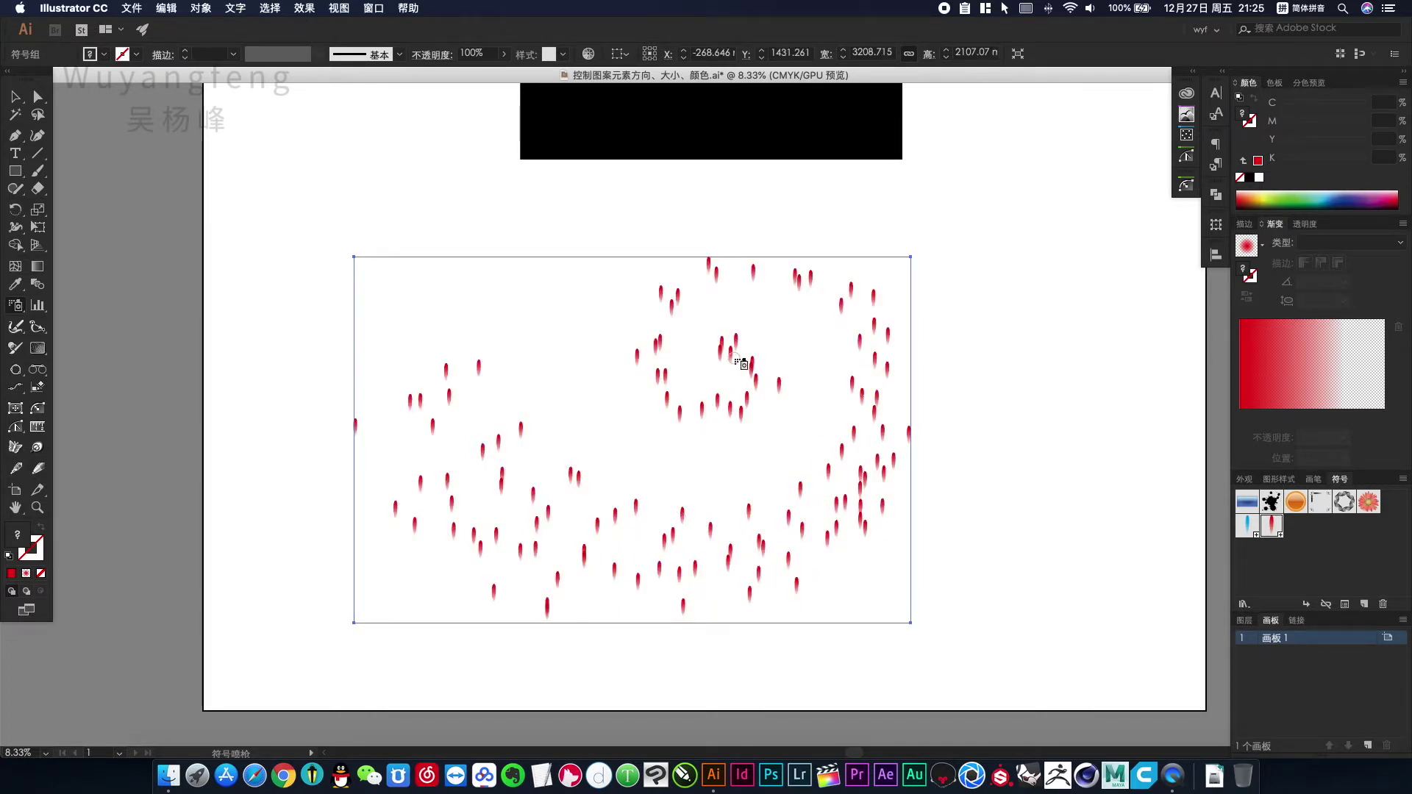
pyautogui.moveTo(658, 331)
pyautogui.mouseDown()
pyautogui.moveTo(640, 383)
pyautogui.moveTo(683, 426)
pyautogui.moveTo(728, 432)
pyautogui.moveTo(703, 415)
pyautogui.moveTo(766, 404)
pyautogui.moveTo(749, 345)
pyautogui.moveTo(758, 380)
pyautogui.moveTo(736, 426)
pyautogui.moveTo(680, 423)
pyautogui.mouseUp()
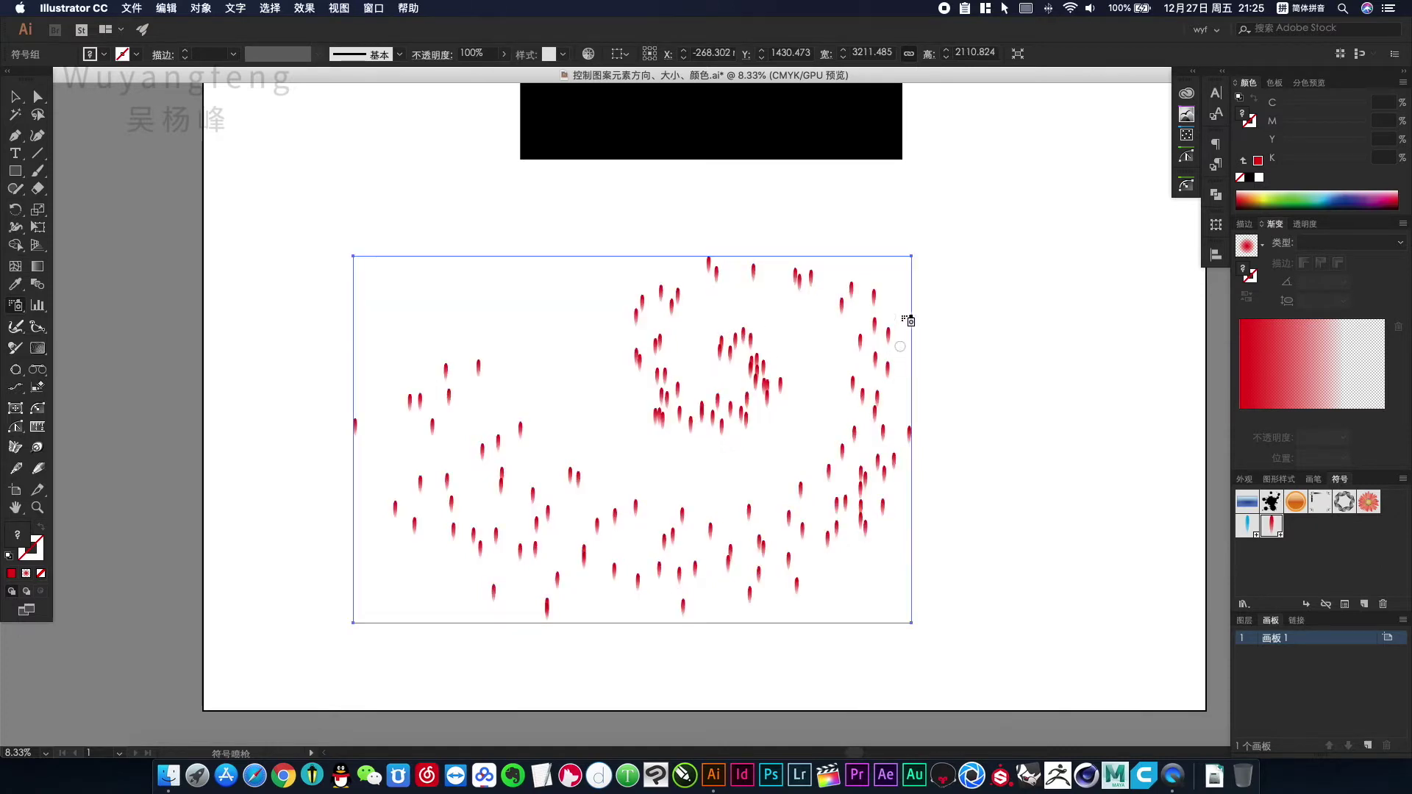
pyautogui.moveTo(761, 246)
pyautogui.mouseDown()
pyautogui.moveTo(836, 252)
pyautogui.moveTo(848, 272)
pyautogui.moveTo(637, 280)
pyautogui.moveTo(782, 261)
pyautogui.moveTo(728, 226)
pyautogui.moveTo(905, 297)
pyautogui.moveTo(923, 390)
pyautogui.moveTo(895, 416)
pyautogui.moveTo(908, 485)
pyautogui.moveTo(882, 552)
pyautogui.moveTo(832, 593)
pyautogui.moveTo(716, 630)
pyautogui.moveTo(662, 608)
pyautogui.moveTo(581, 612)
pyautogui.mouseUp()
pyautogui.moveTo(463, 596)
pyautogui.mouseDown()
pyautogui.moveTo(360, 542)
pyautogui.moveTo(419, 561)
pyautogui.moveTo(359, 501)
pyautogui.mouseUp()
pyautogui.moveTo(397, 363)
pyautogui.mouseDown()
pyautogui.moveTo(430, 419)
pyautogui.moveTo(572, 482)
pyautogui.mouseUp()
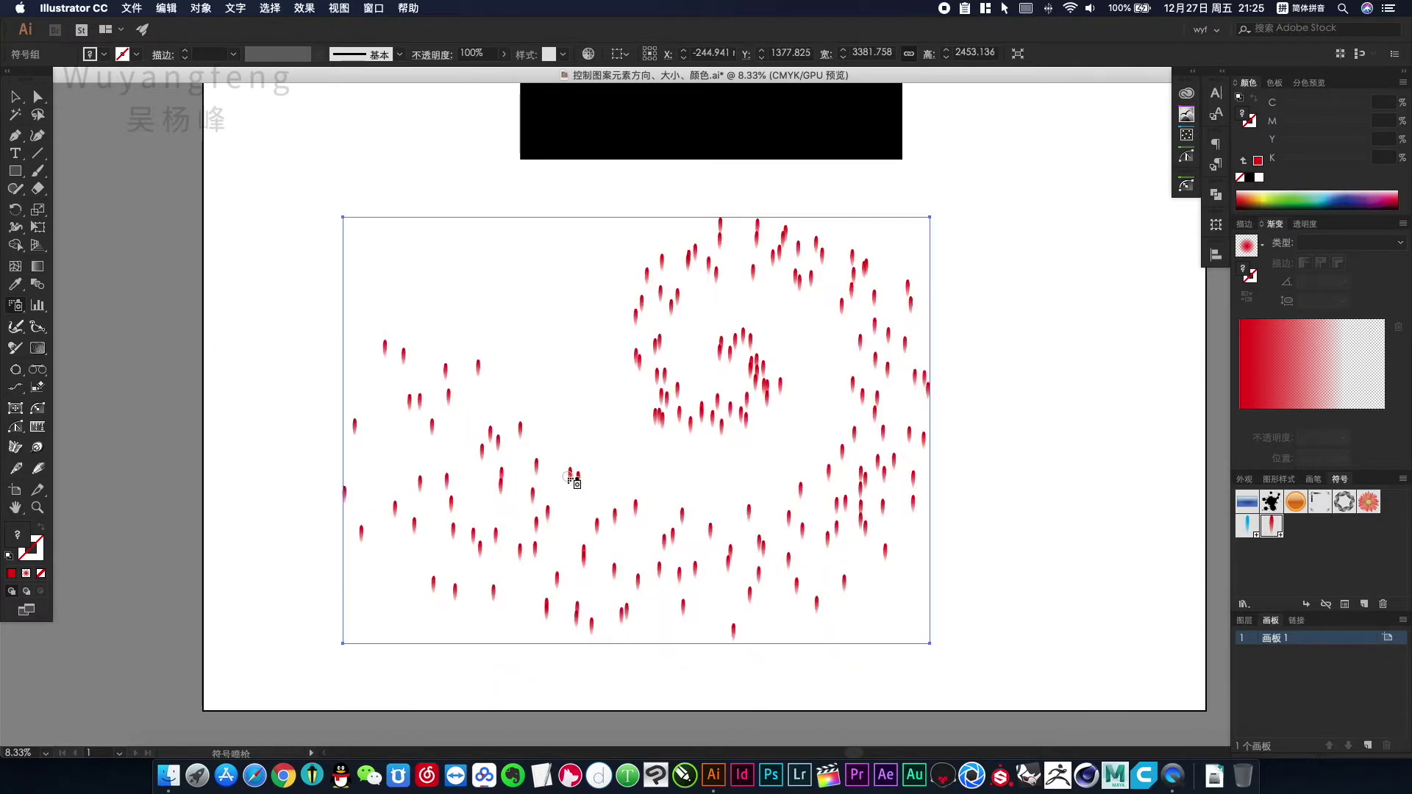
# Step: Enlarge the teardrops along the spiral's tail, lower curve and outer edge using the Symbol Sizer with a bigger brush
pyautogui.click(16, 308)
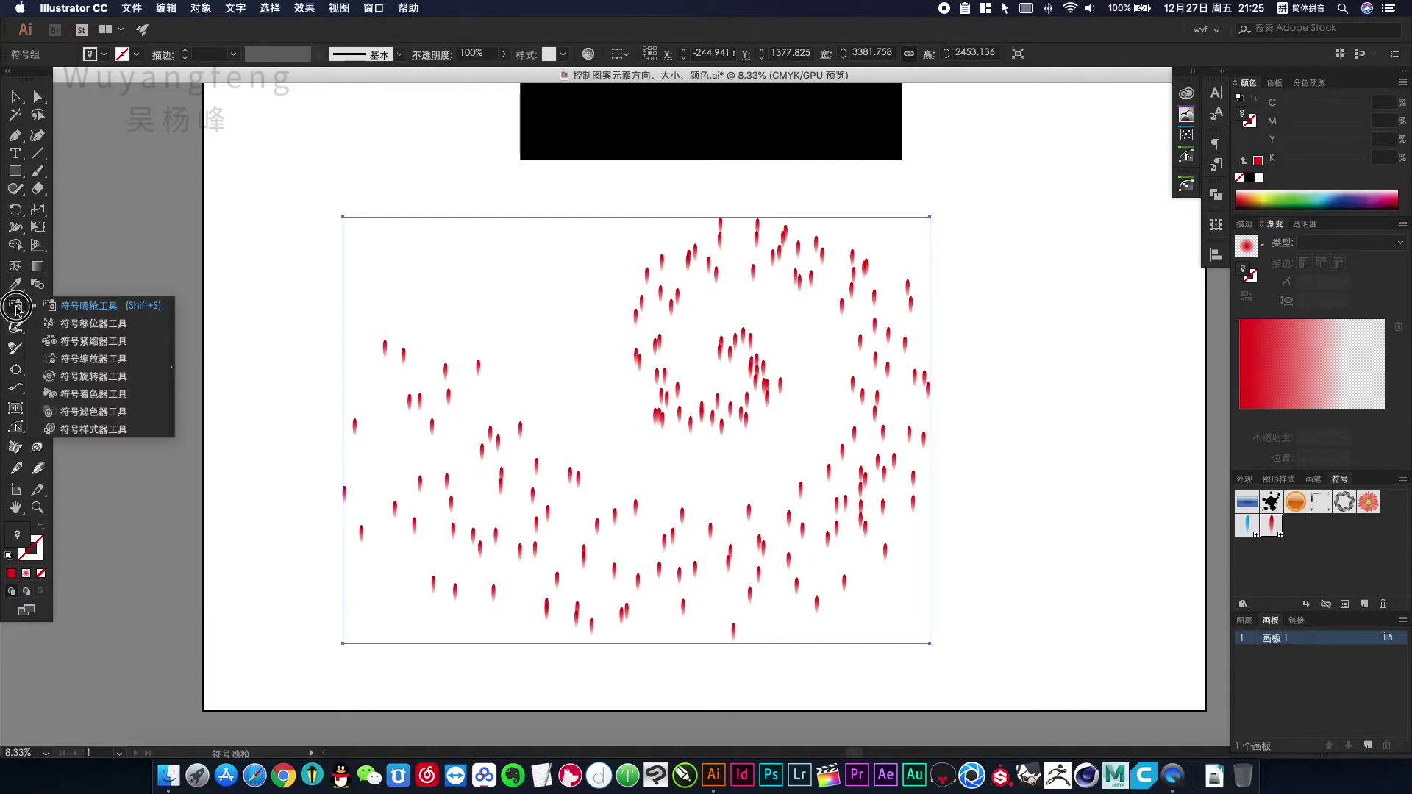
pyautogui.click(86, 342)
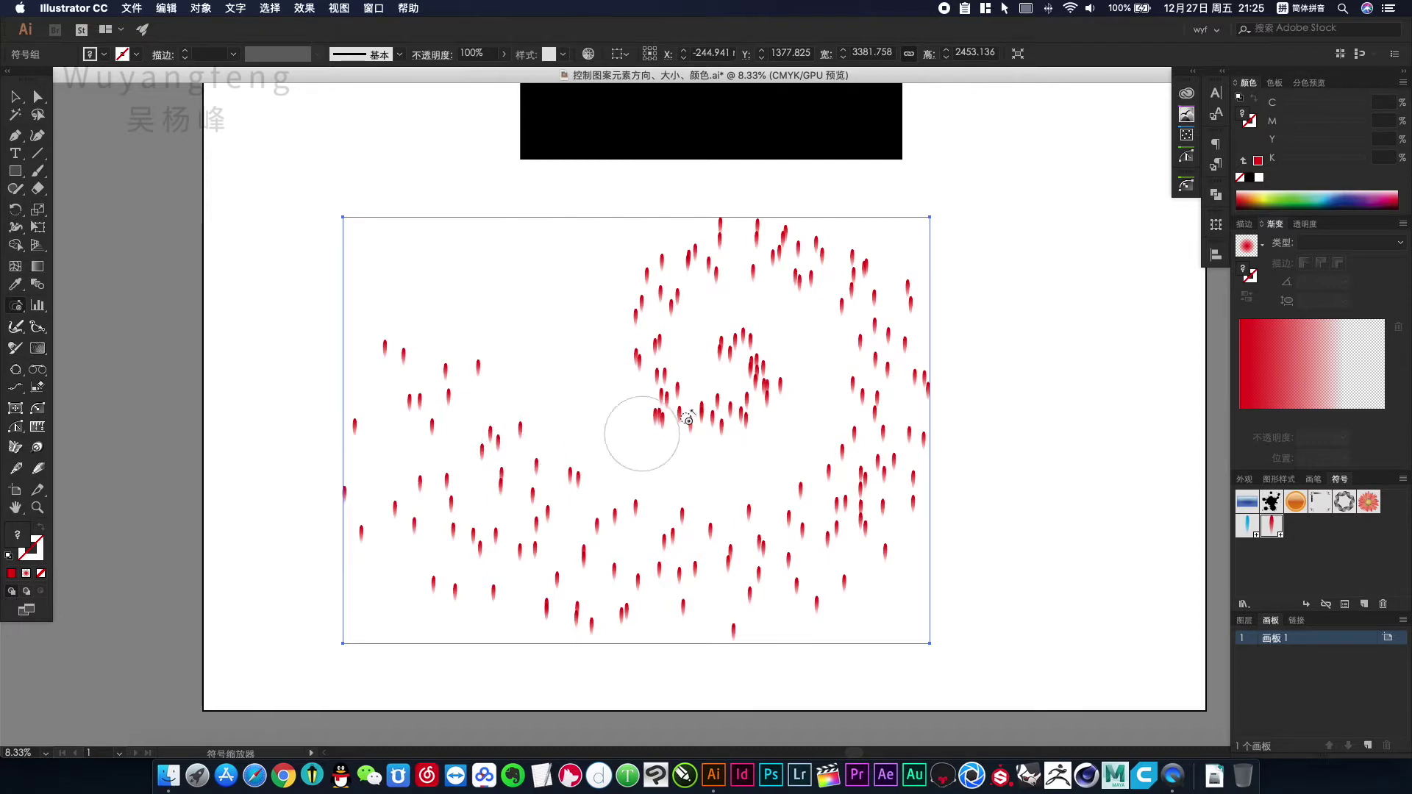
pyautogui.press(']')
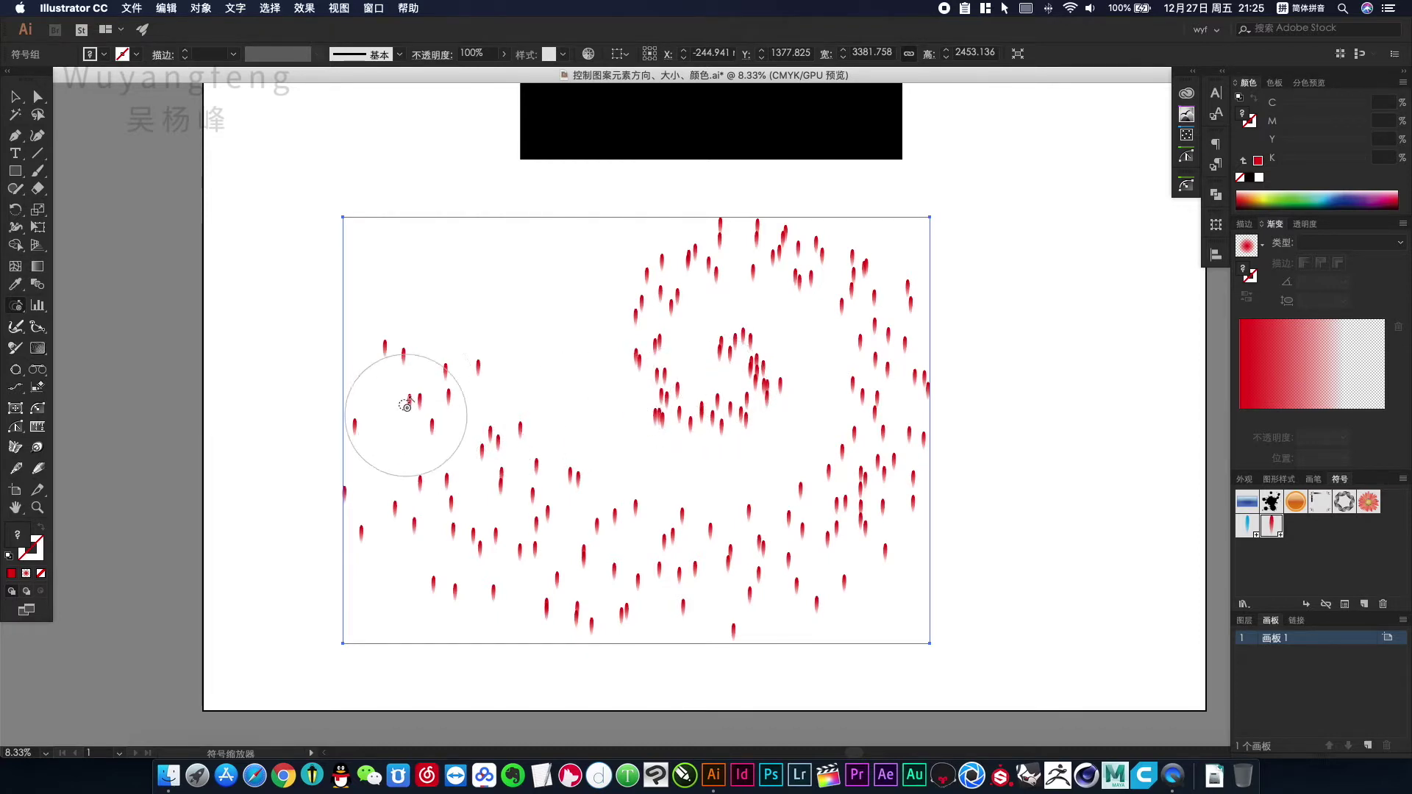
pyautogui.click(415, 398)
pyautogui.moveTo(415, 399); pyautogui.dragTo(410, 383)
pyautogui.moveTo(531, 538)
pyautogui.mouseDown()
pyautogui.moveTo(462, 493)
pyautogui.moveTo(598, 563)
pyautogui.moveTo(723, 575)
pyautogui.moveTo(630, 571)
pyautogui.moveTo(782, 566)
pyautogui.moveTo(757, 559)
pyautogui.moveTo(817, 515)
pyautogui.mouseUp()
pyautogui.moveTo(862, 474)
pyautogui.mouseDown()
pyautogui.moveTo(891, 415)
pyautogui.moveTo(889, 339)
pyautogui.moveTo(813, 233)
pyautogui.moveTo(652, 296)
pyautogui.mouseUp()
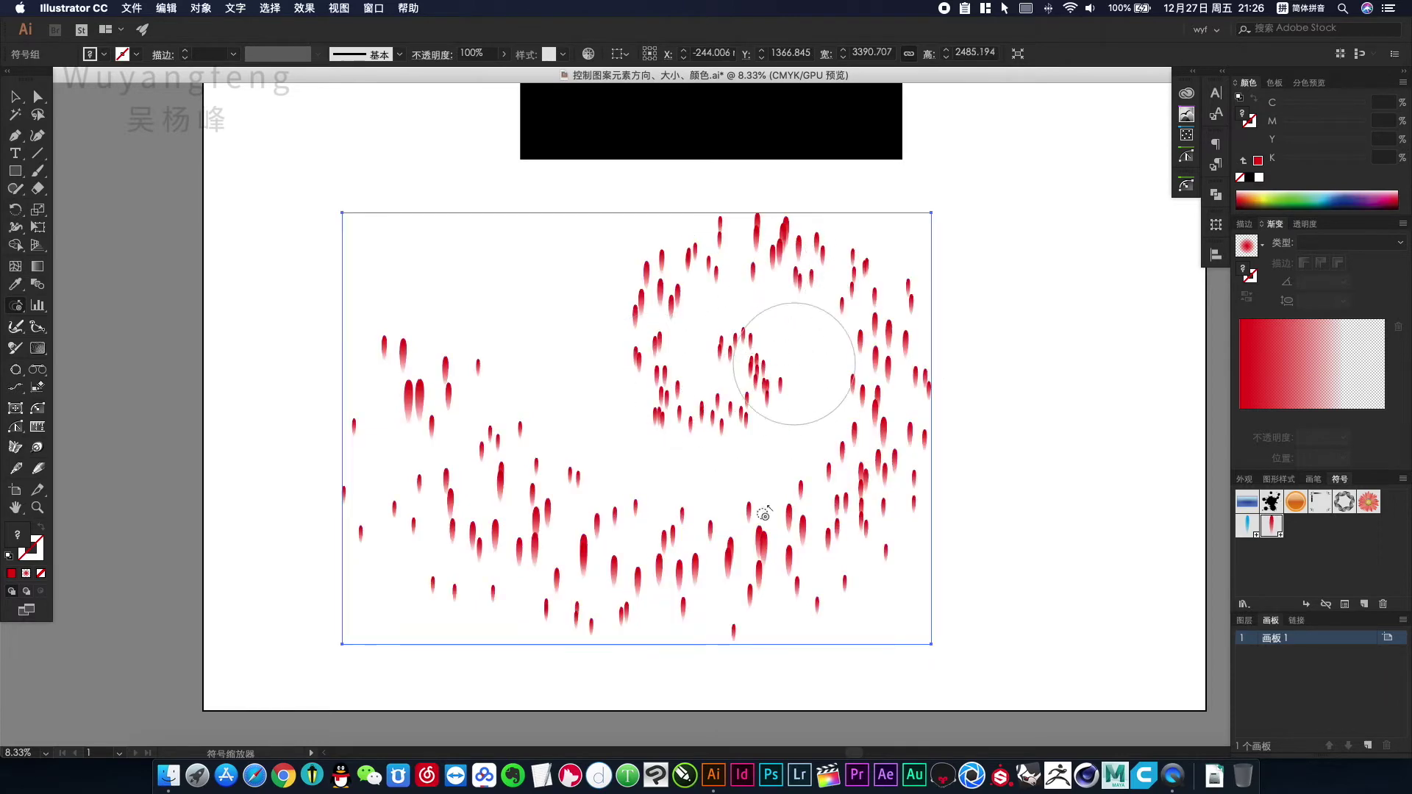
pyautogui.moveTo(641, 524); pyautogui.dragTo(594, 509)
pyautogui.moveTo(531, 440)
pyautogui.mouseDown()
pyautogui.moveTo(508, 426)
pyautogui.moveTo(518, 416)
pyautogui.mouseUp()
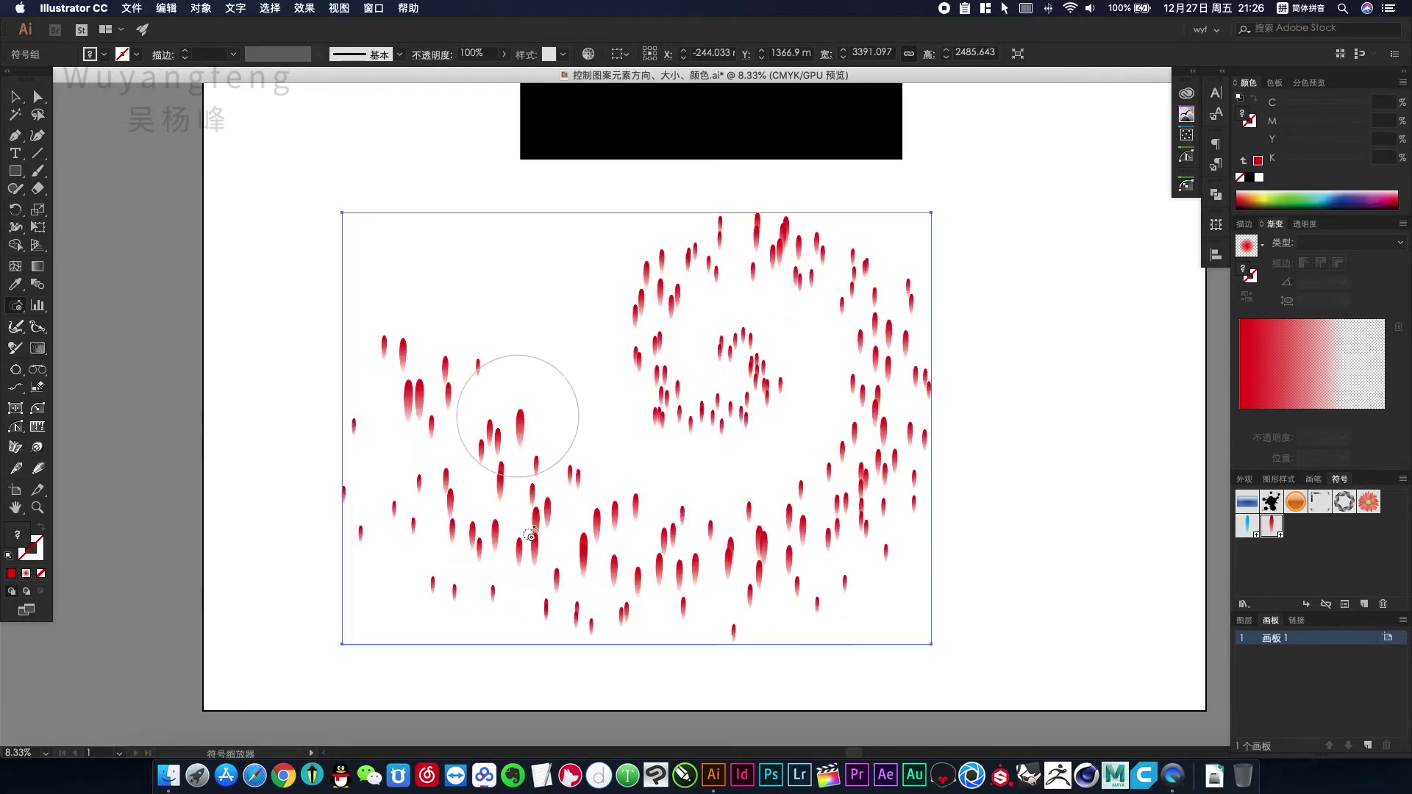
pyautogui.moveTo(531, 537)
pyautogui.mouseDown()
pyautogui.moveTo(372, 536)
pyautogui.moveTo(340, 518)
pyautogui.mouseUp()
pyautogui.moveTo(610, 597)
pyautogui.mouseDown()
pyautogui.moveTo(579, 606)
pyautogui.moveTo(756, 616)
pyautogui.mouseUp()
pyautogui.moveTo(845, 545)
pyautogui.mouseDown()
pyautogui.moveTo(830, 489)
pyautogui.moveTo(852, 504)
pyautogui.moveTo(912, 477)
pyautogui.mouseUp()
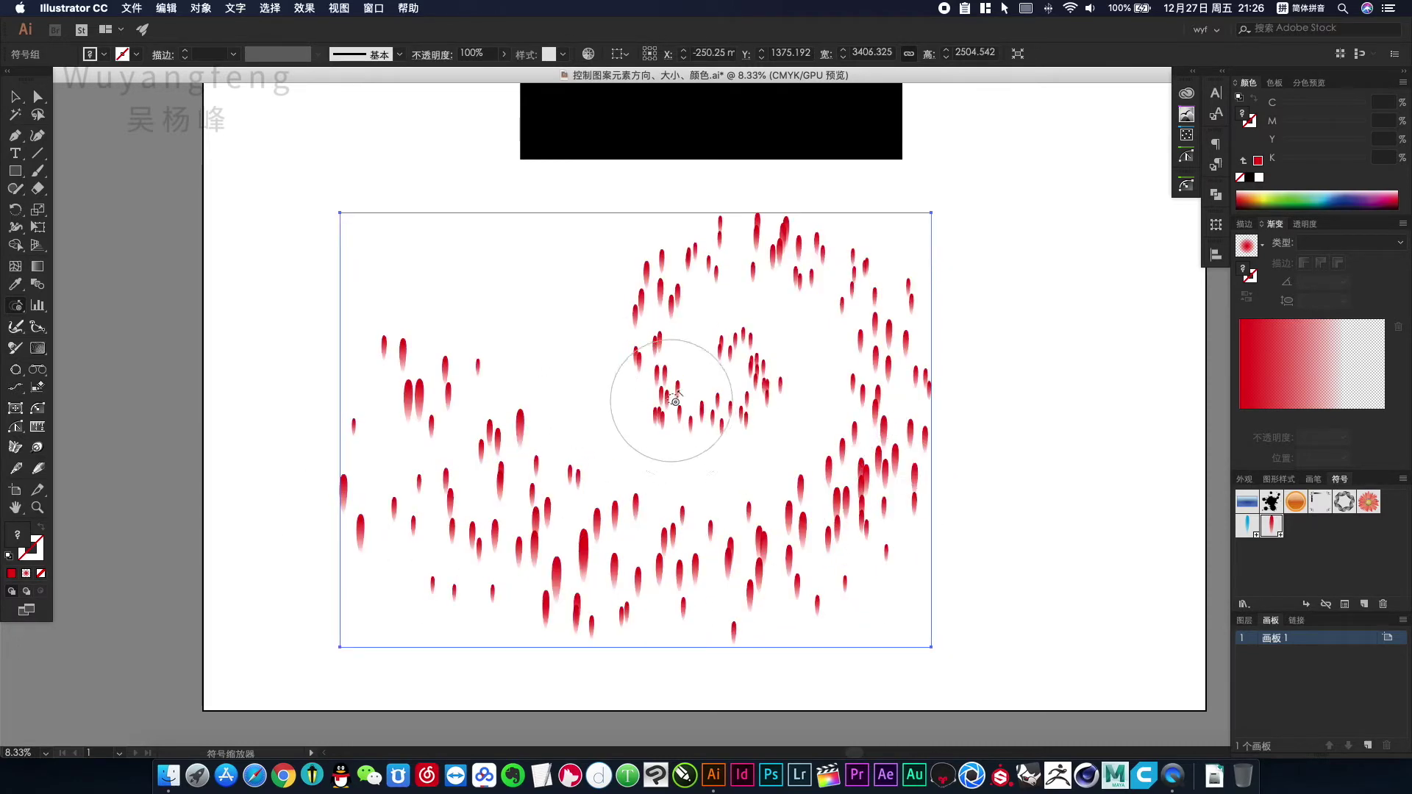
# Step: Shrink the teardrops in the spiral's inner ring and upper arc with the Symbol Sizer so they taper towards the centre
pyautogui.keyDown('alt'); pyautogui.click(748, 350); pyautogui.keyUp('alt')
pyautogui.keyDown('alt'); pyautogui.click(750, 349); pyautogui.keyUp('alt')
pyautogui.moveTo(720, 419); pyautogui.dragTo(746, 414)
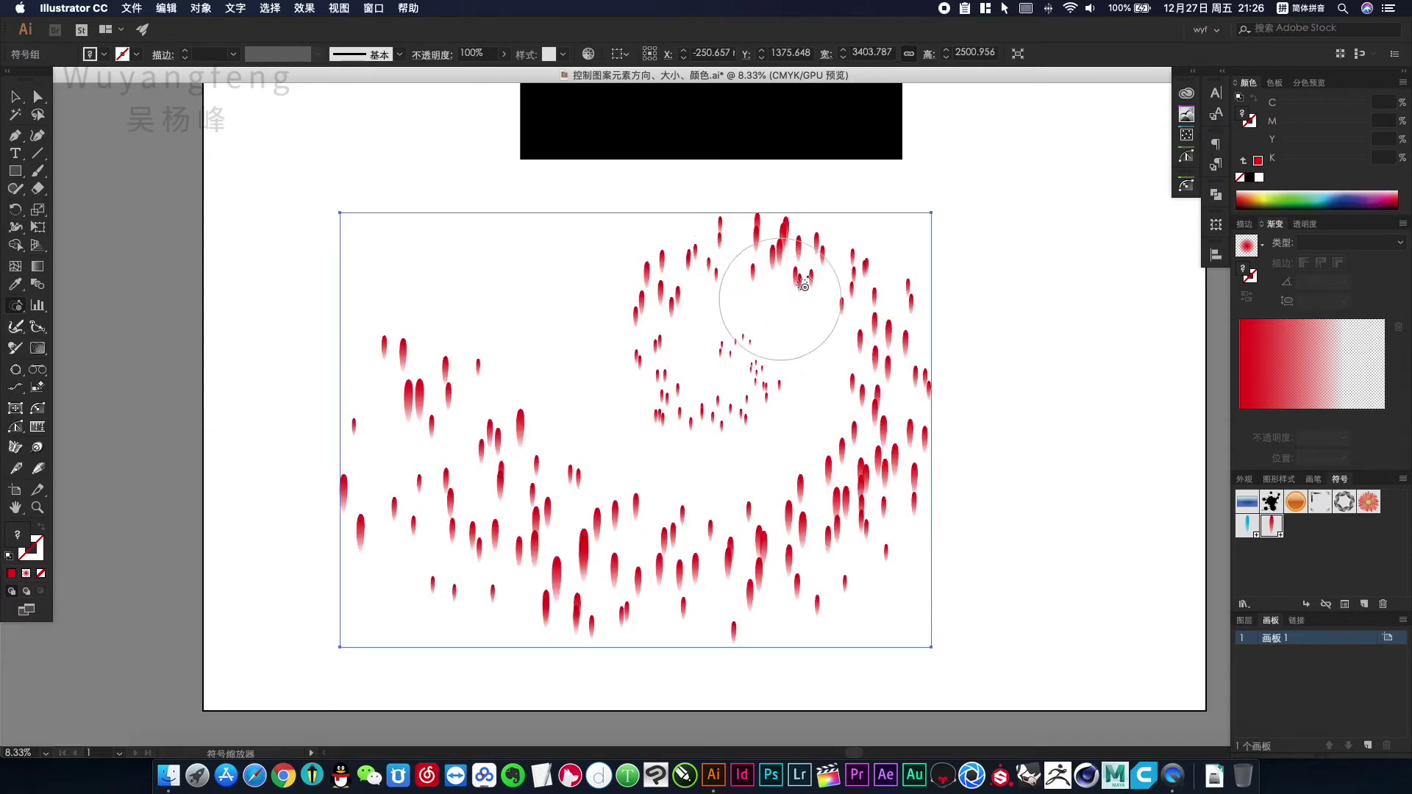
pyautogui.moveTo(848, 386); pyautogui.dragTo(861, 413)
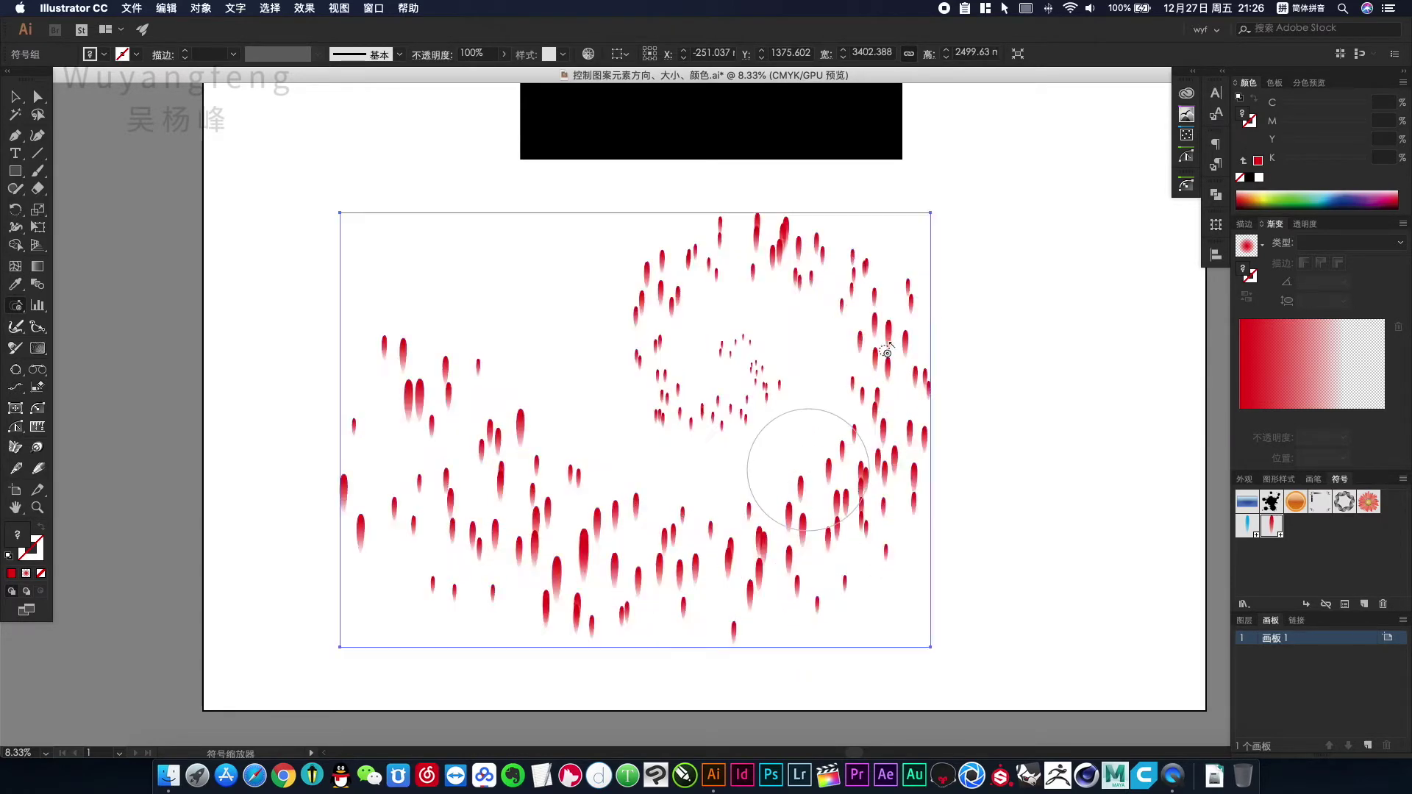
pyautogui.moveTo(761, 246); pyautogui.dragTo(787, 245)
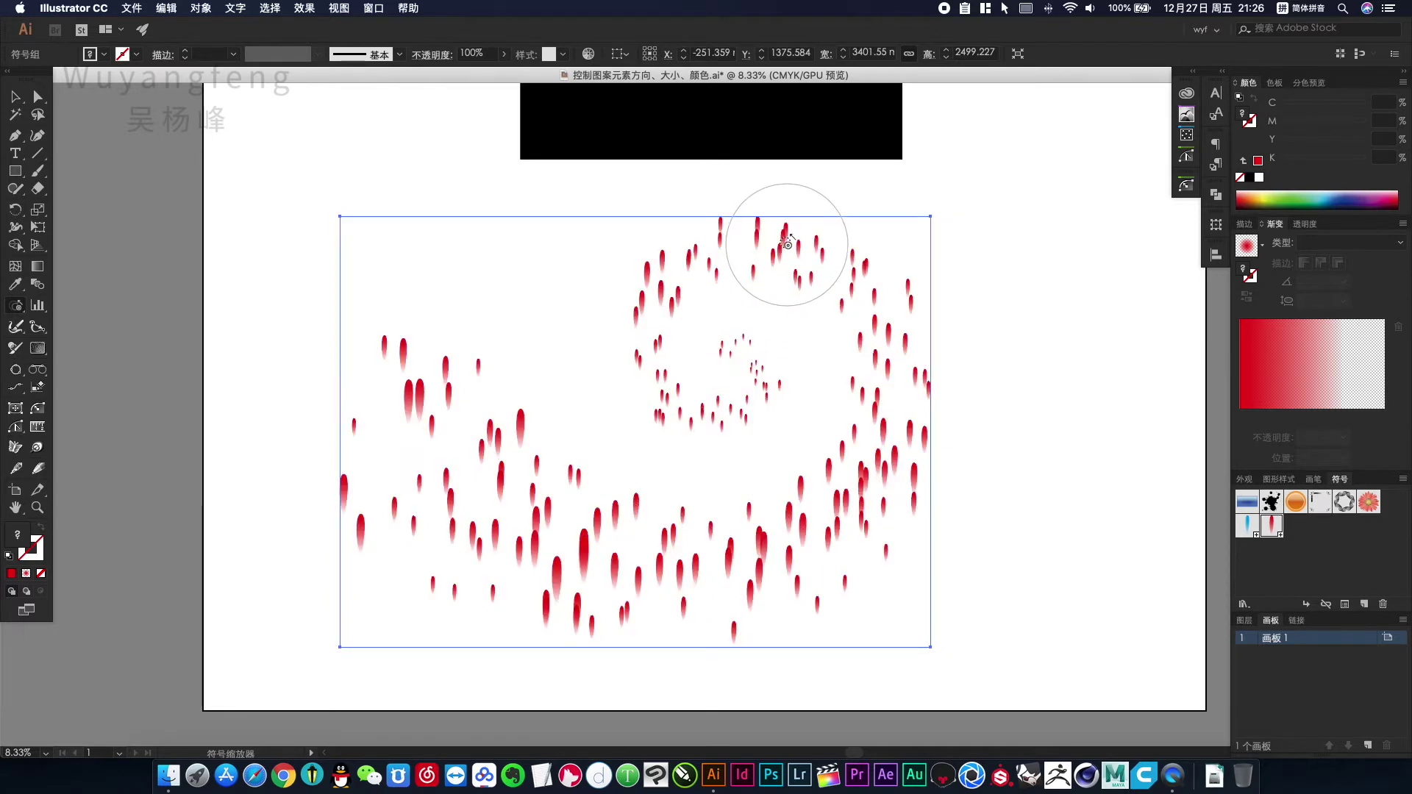
pyautogui.moveTo(658, 296); pyautogui.dragTo(645, 292)
pyautogui.moveTo(647, 375)
pyautogui.mouseDown()
pyautogui.moveTo(692, 397)
pyautogui.moveTo(761, 388)
pyautogui.moveTo(739, 342)
pyautogui.moveTo(748, 401)
pyautogui.mouseUp()
pyautogui.moveTo(761, 348)
pyautogui.mouseDown()
pyautogui.moveTo(757, 268)
pyautogui.moveTo(804, 280)
pyautogui.moveTo(901, 351)
pyautogui.moveTo(868, 471)
pyautogui.moveTo(835, 520)
pyautogui.mouseUp()
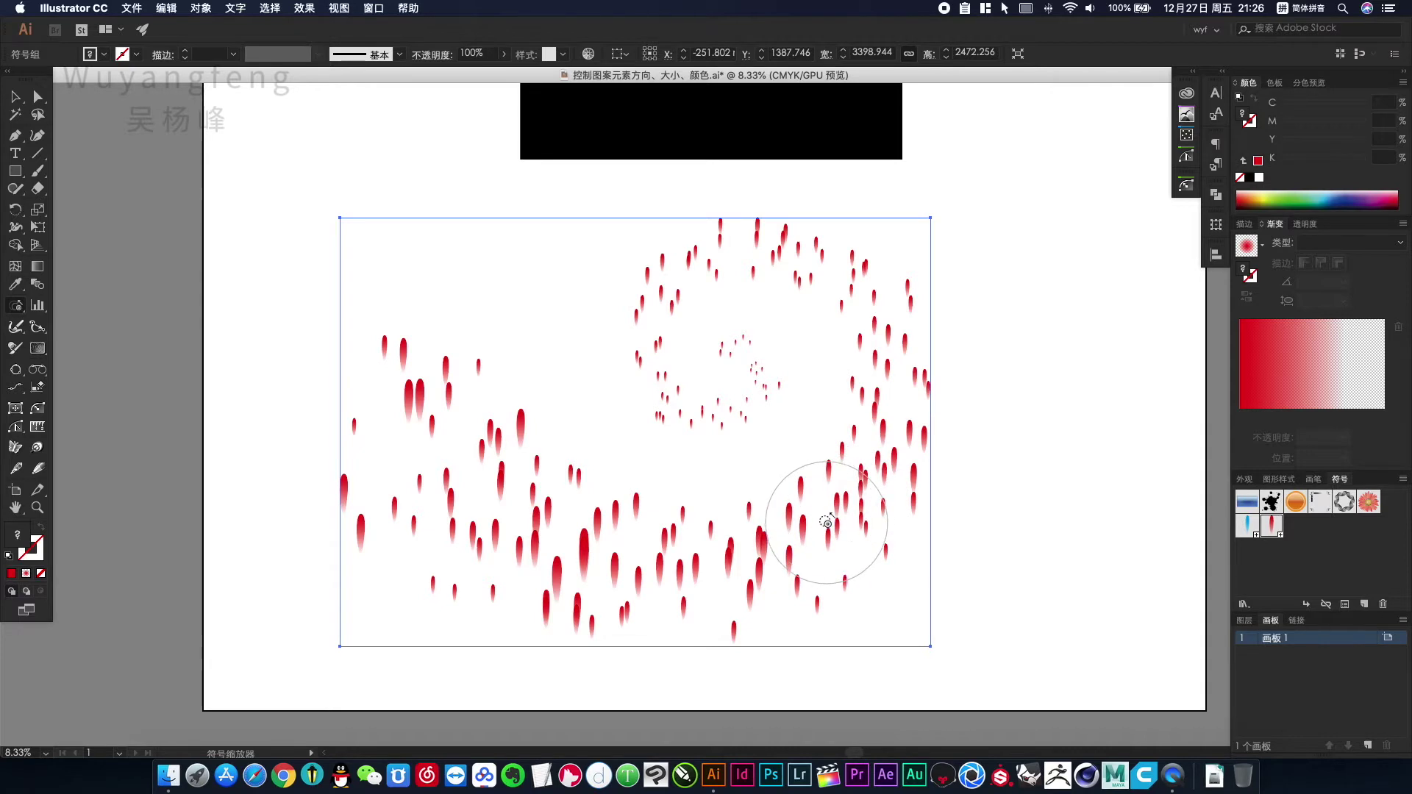
# Step: Tilt the teardrops along the upper edge of the spiral's tail with the Symbol Spinner
pyautogui.click(17, 309)
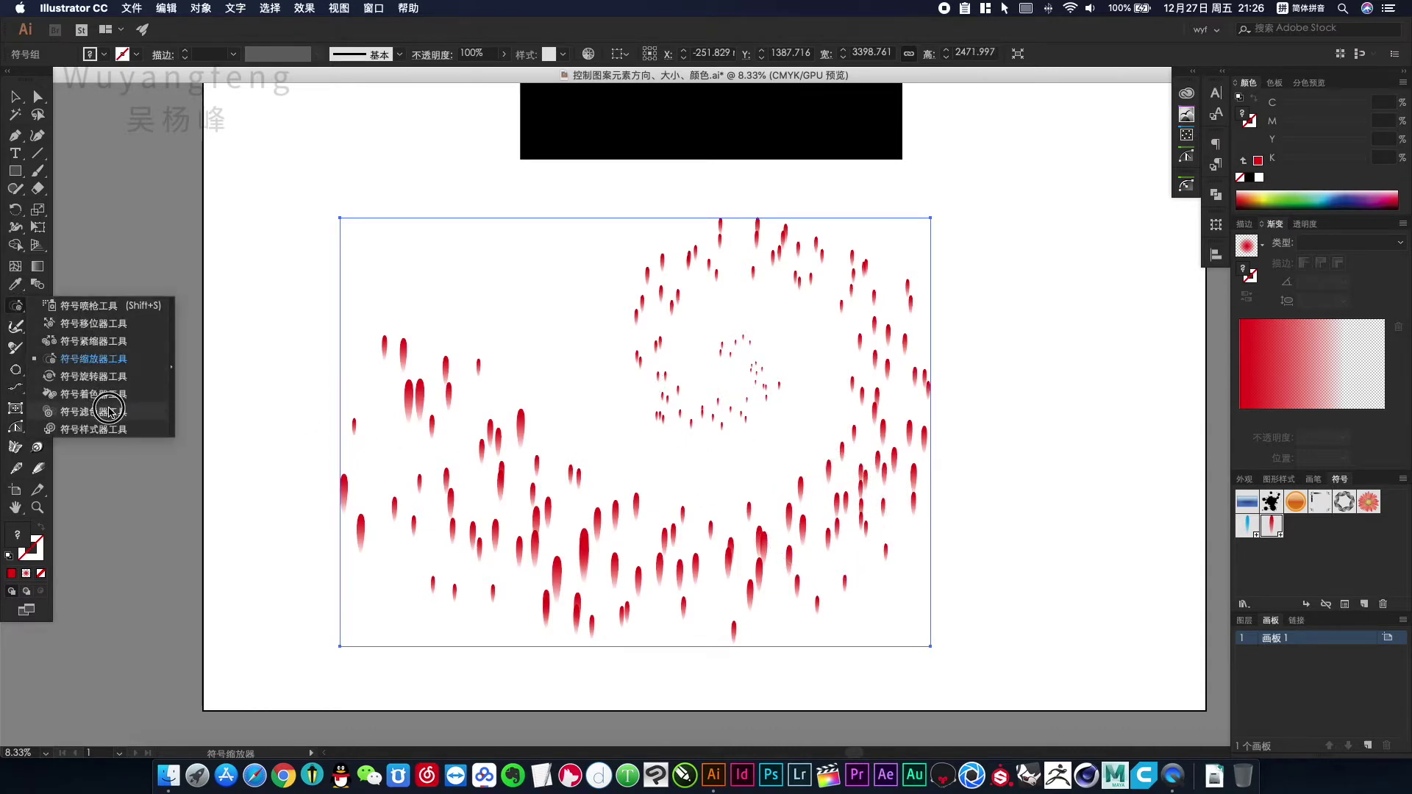
pyautogui.click(94, 376)
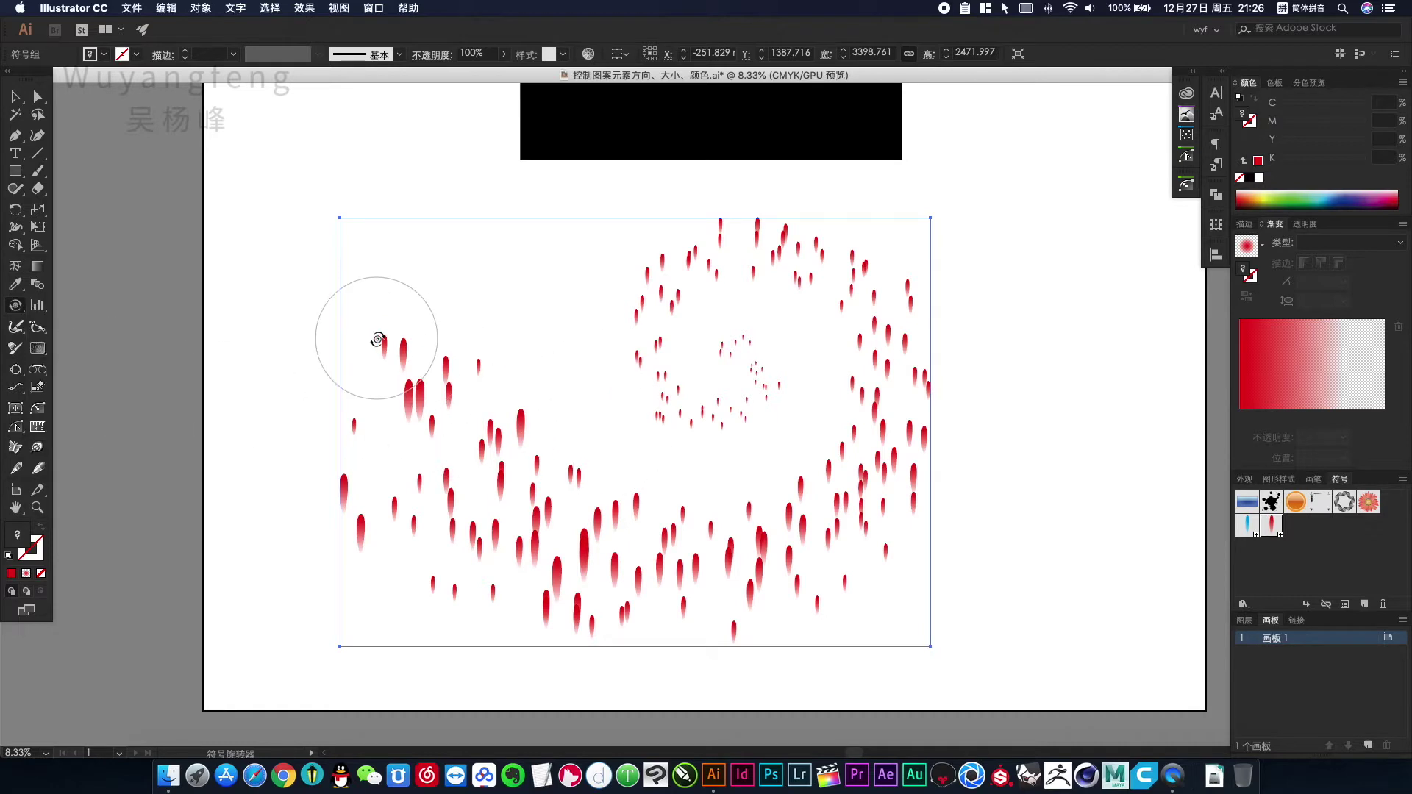
pyautogui.moveTo(377, 339)
pyautogui.mouseDown()
pyautogui.moveTo(457, 451)
pyautogui.moveTo(452, 426)
pyautogui.moveTo(523, 482)
pyautogui.moveTo(464, 419)
pyautogui.moveTo(629, 547)
pyautogui.moveTo(636, 515)
pyautogui.mouseUp()
# Step: Scale the symbol set down to about 1460 × 1062 mm and centre it roughly below the black rectangle
pyautogui.press('v')
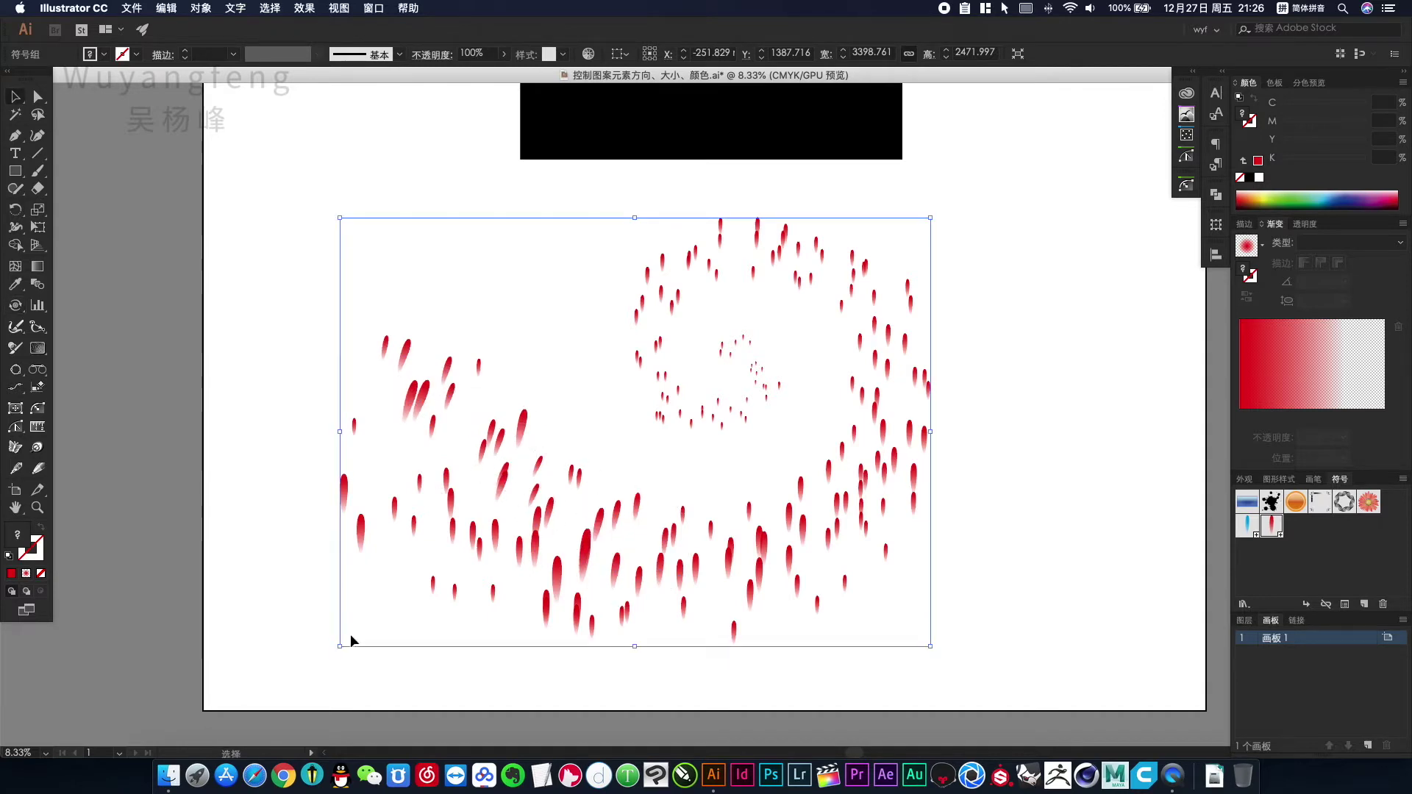
pyautogui.moveTo(339, 647); pyautogui.dragTo(672, 471)
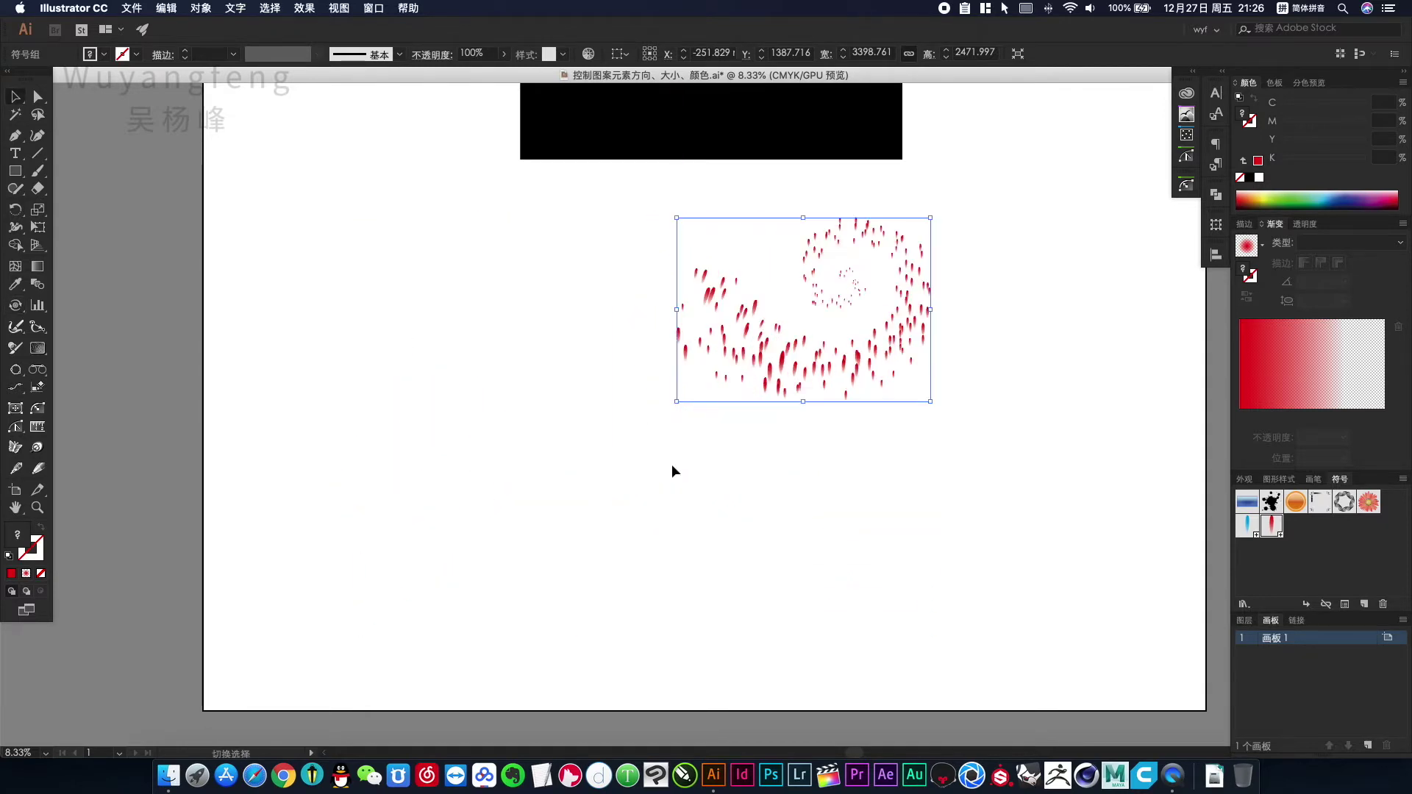
pyautogui.moveTo(854, 289); pyautogui.dragTo(748, 381)
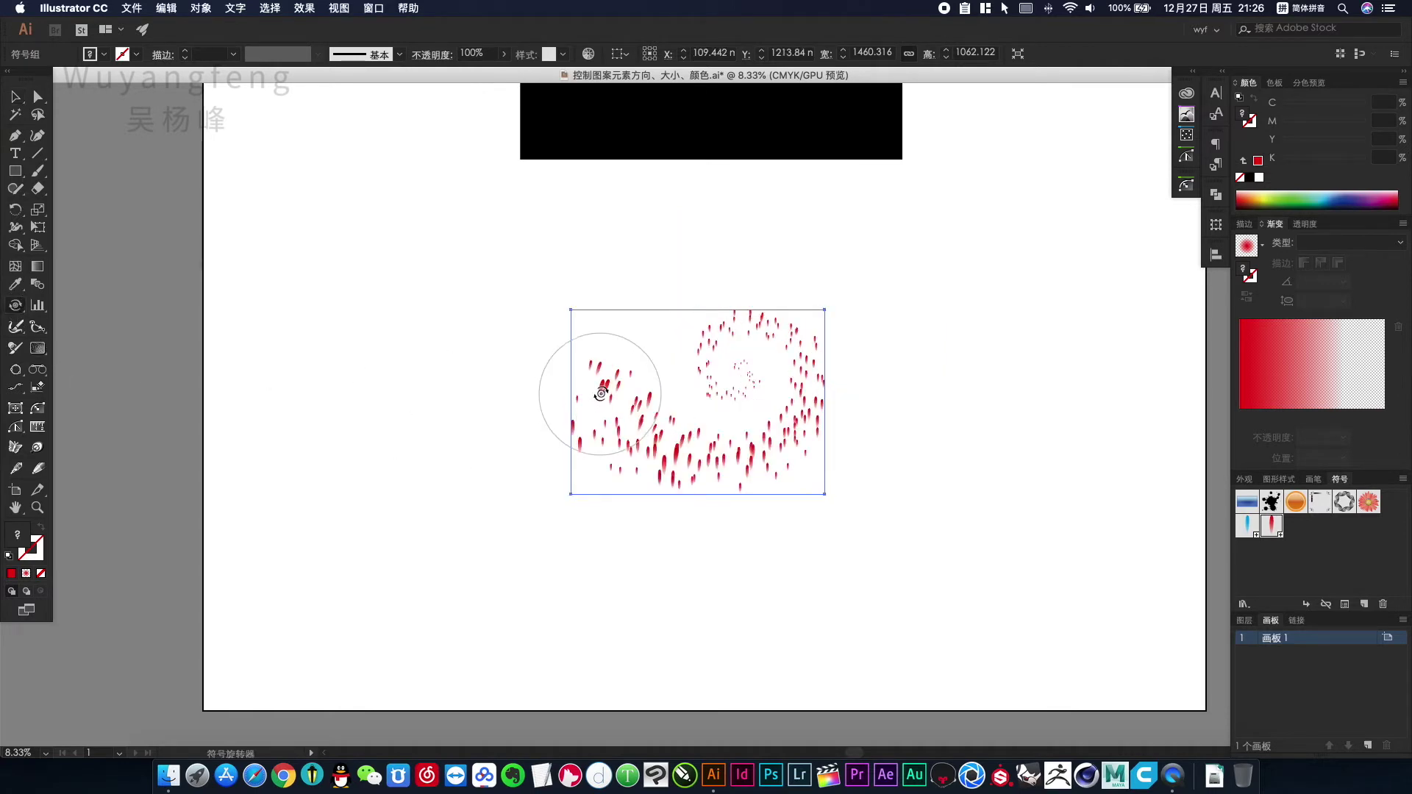
# Step: Rotate the teardrops across the spiral's tail, lower curve and inner arcs with the Symbol Spinner
pyautogui.press('space')
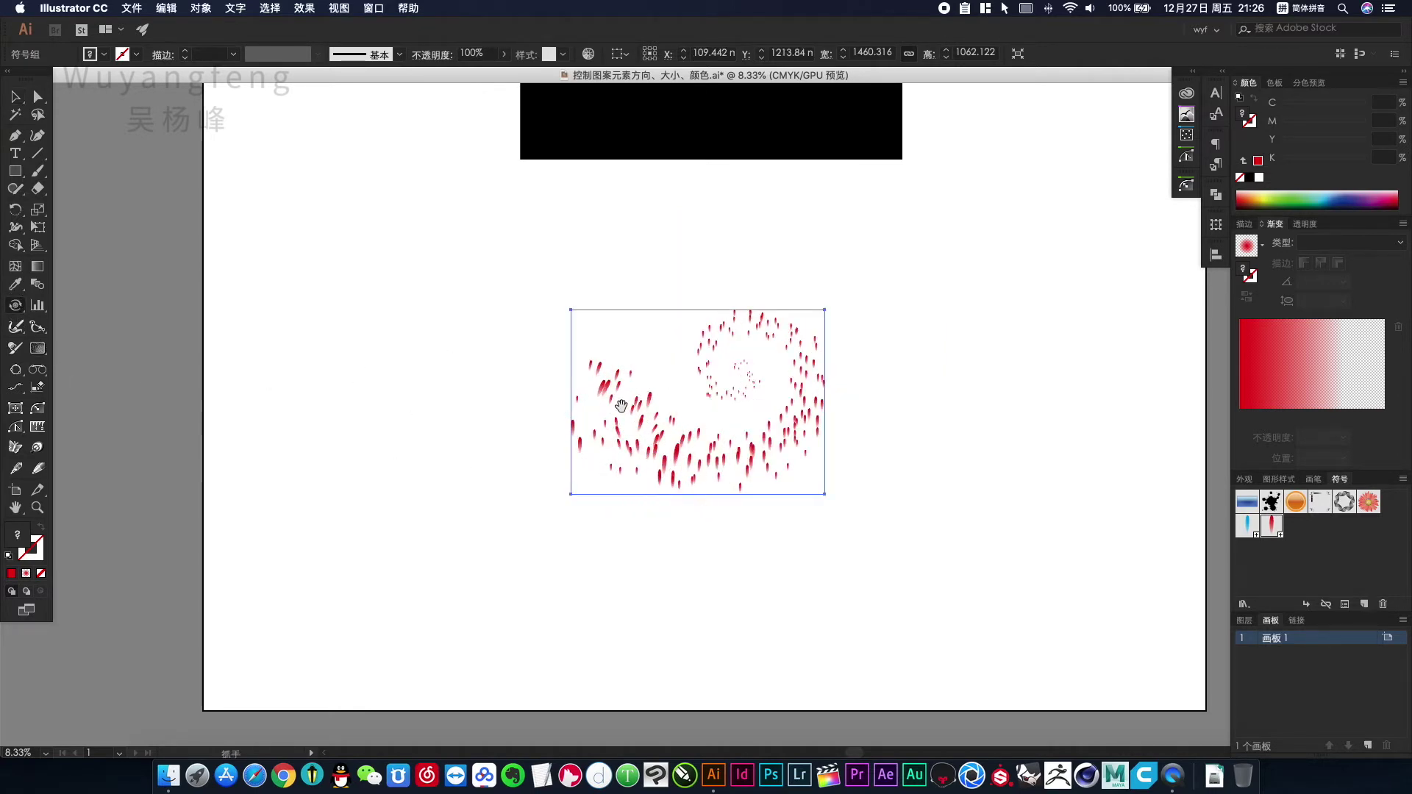
pyautogui.moveTo(463, 265); pyautogui.dragTo(1017, 550)
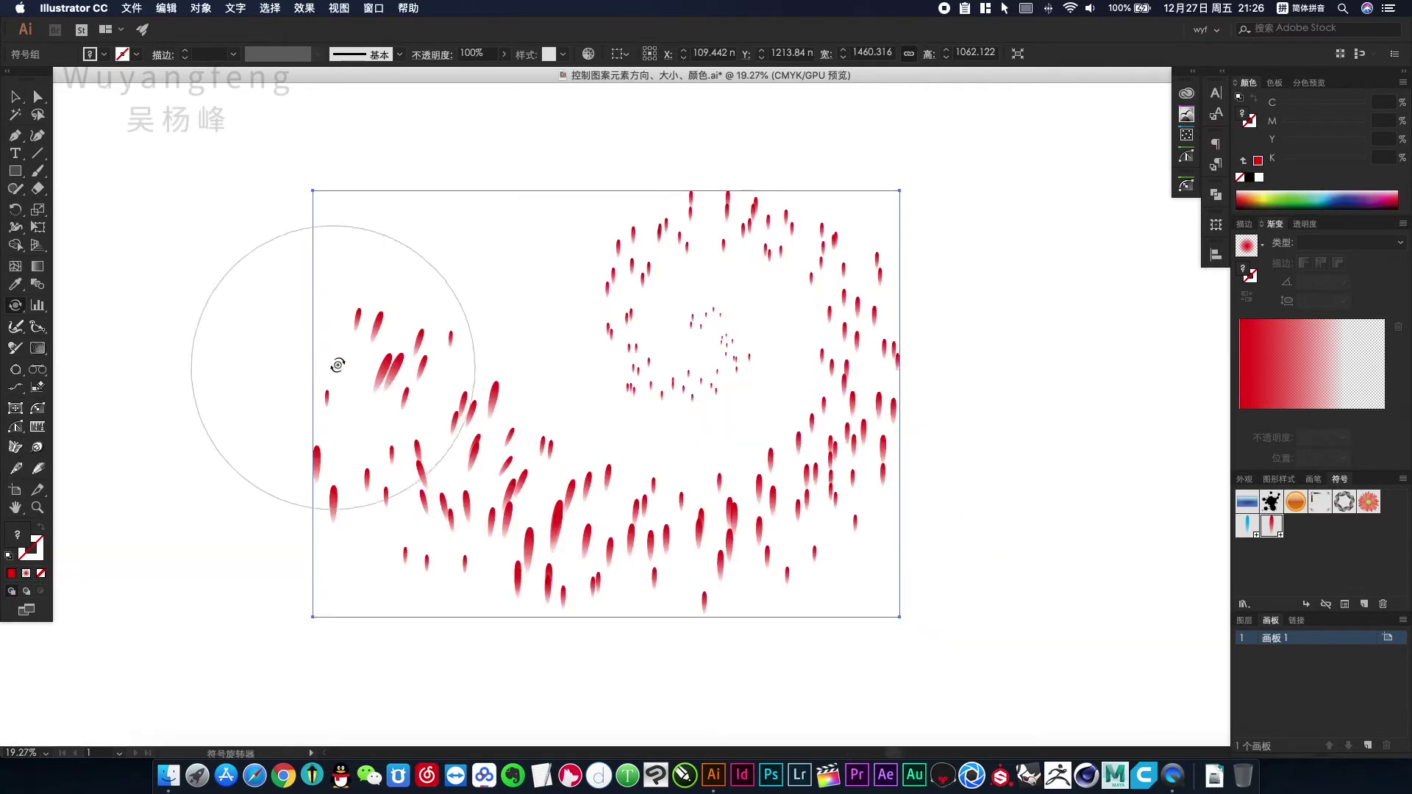
pyautogui.moveTo(513, 505); pyautogui.dragTo(362, 380)
pyautogui.moveTo(340, 330)
pyautogui.mouseDown()
pyautogui.moveTo(375, 397)
pyautogui.moveTo(503, 528)
pyautogui.moveTo(440, 566)
pyautogui.moveTo(655, 537)
pyautogui.moveTo(820, 475)
pyautogui.moveTo(848, 416)
pyautogui.moveTo(845, 326)
pyautogui.moveTo(816, 281)
pyautogui.moveTo(716, 240)
pyautogui.moveTo(660, 282)
pyautogui.moveTo(656, 369)
pyautogui.moveTo(729, 372)
pyautogui.moveTo(700, 323)
pyautogui.mouseUp()
pyautogui.moveTo(441, 567); pyautogui.dragTo(741, 602)
pyautogui.moveTo(430, 585); pyautogui.dragTo(746, 662)
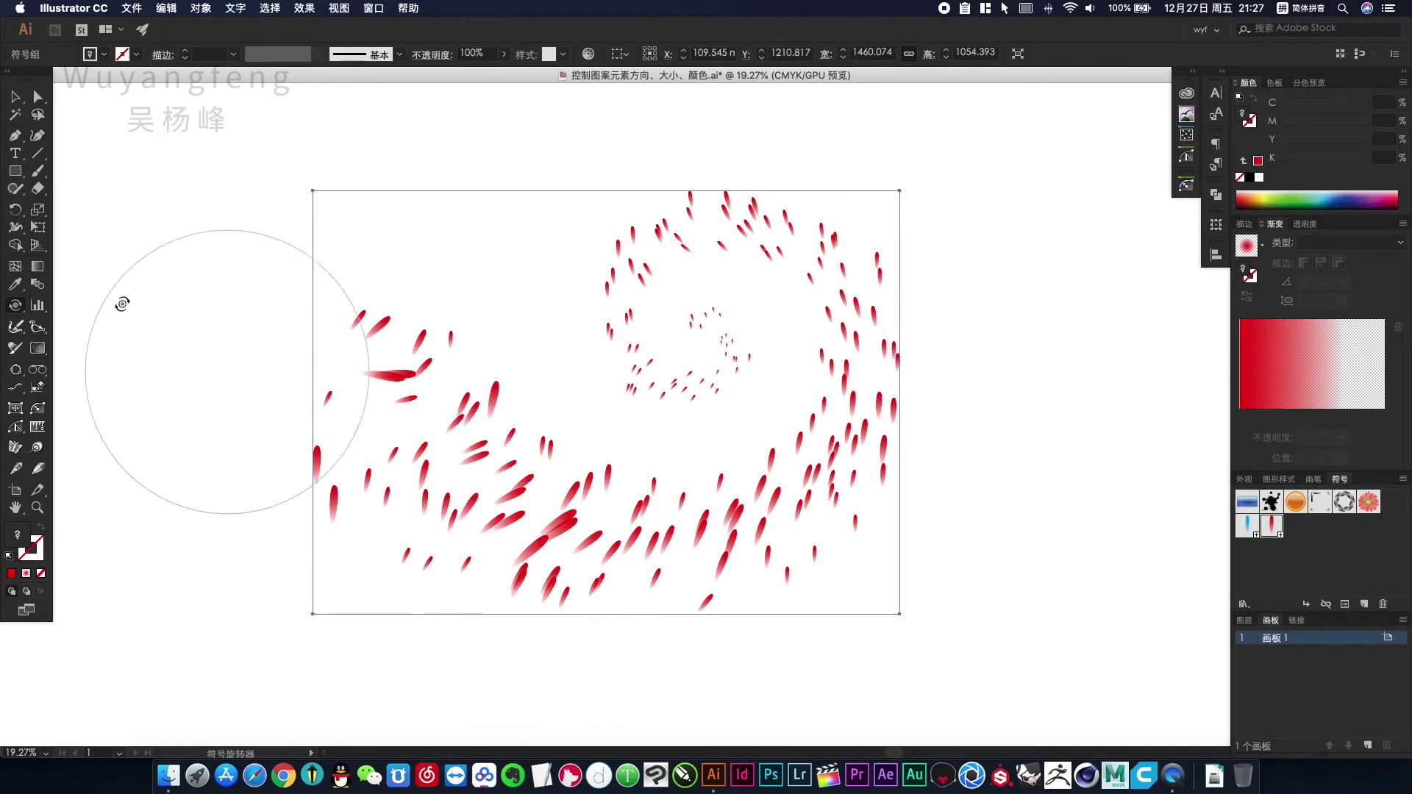
# Step: Set the symbolism tool intensity to 10 and rotate the teardrops in the upper part of the spiral's tail
pyautogui.doubleClick(13, 306)
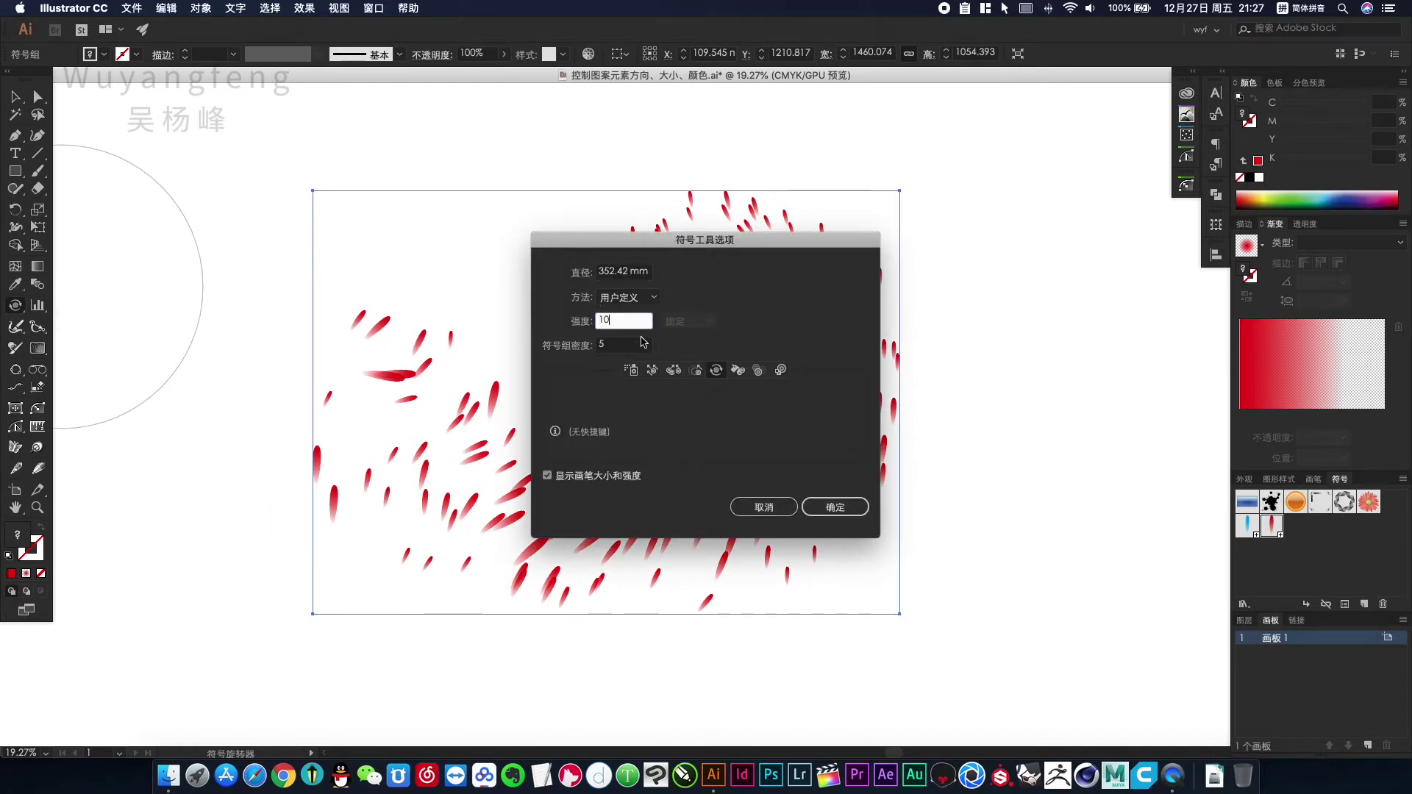
pyautogui.click(844, 511)
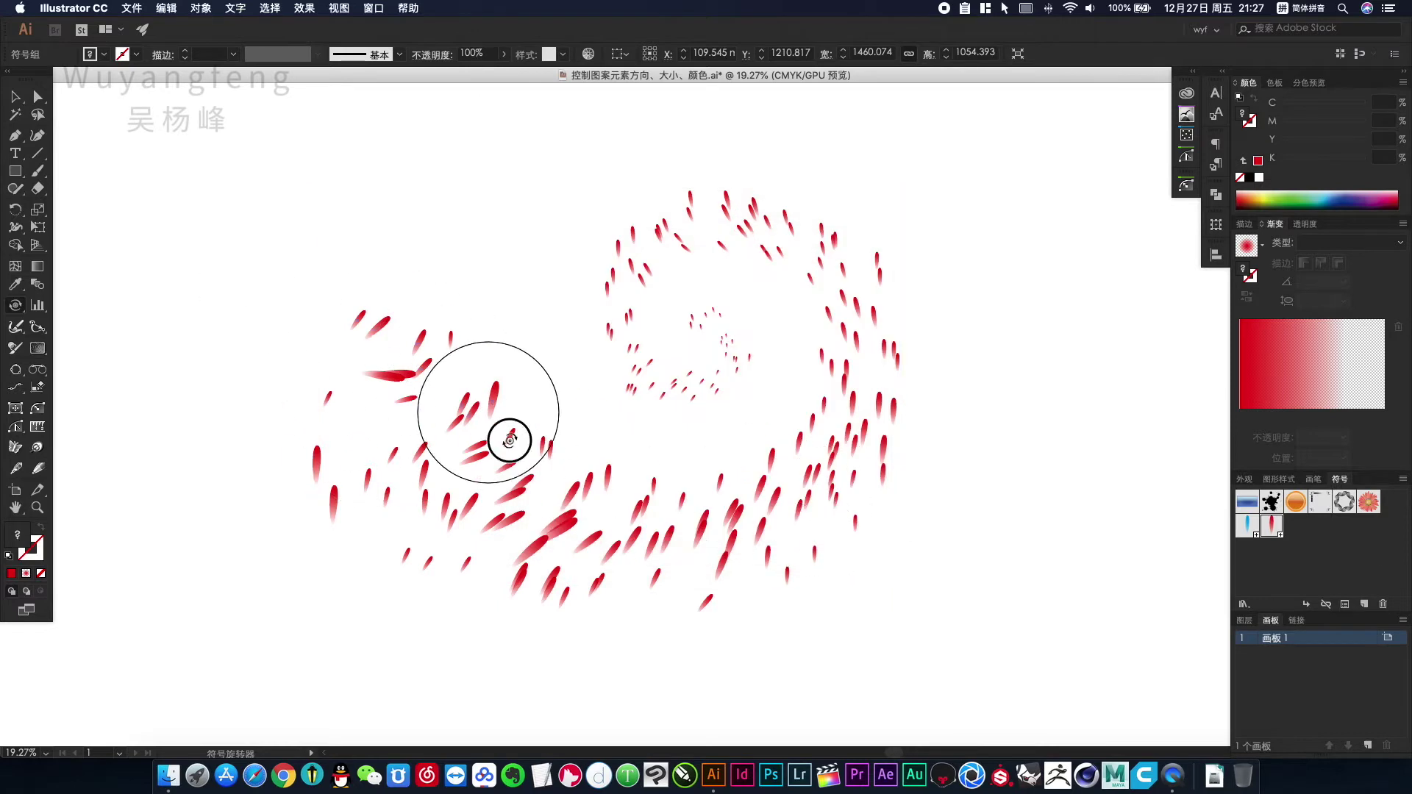
pyautogui.moveTo(423, 370); pyautogui.dragTo(542, 461)
pyautogui.moveTo(437, 324)
pyautogui.mouseDown()
pyautogui.moveTo(473, 419)
pyautogui.moveTo(450, 434)
pyautogui.mouseUp()
pyautogui.moveTo(390, 310); pyautogui.dragTo(647, 560)
pyautogui.moveTo(442, 399); pyautogui.dragTo(637, 519)
pyautogui.moveTo(371, 425); pyautogui.dragTo(532, 552)
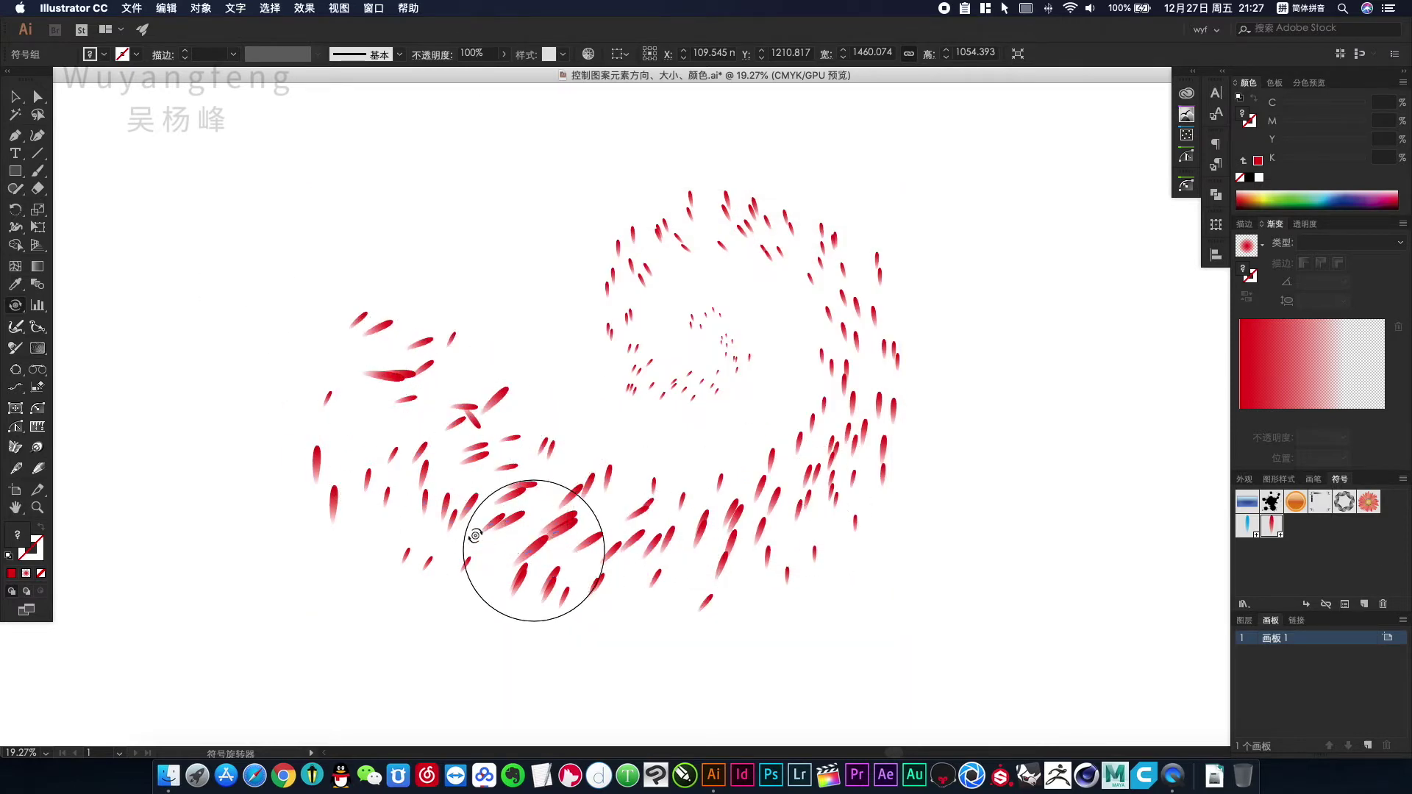
# Step: Rotate the teardrops through the tail and lower curve so their heads point along the spiral's sweep
pyautogui.moveTo(454, 523); pyautogui.dragTo(667, 598)
pyautogui.moveTo(398, 491); pyautogui.dragTo(583, 567)
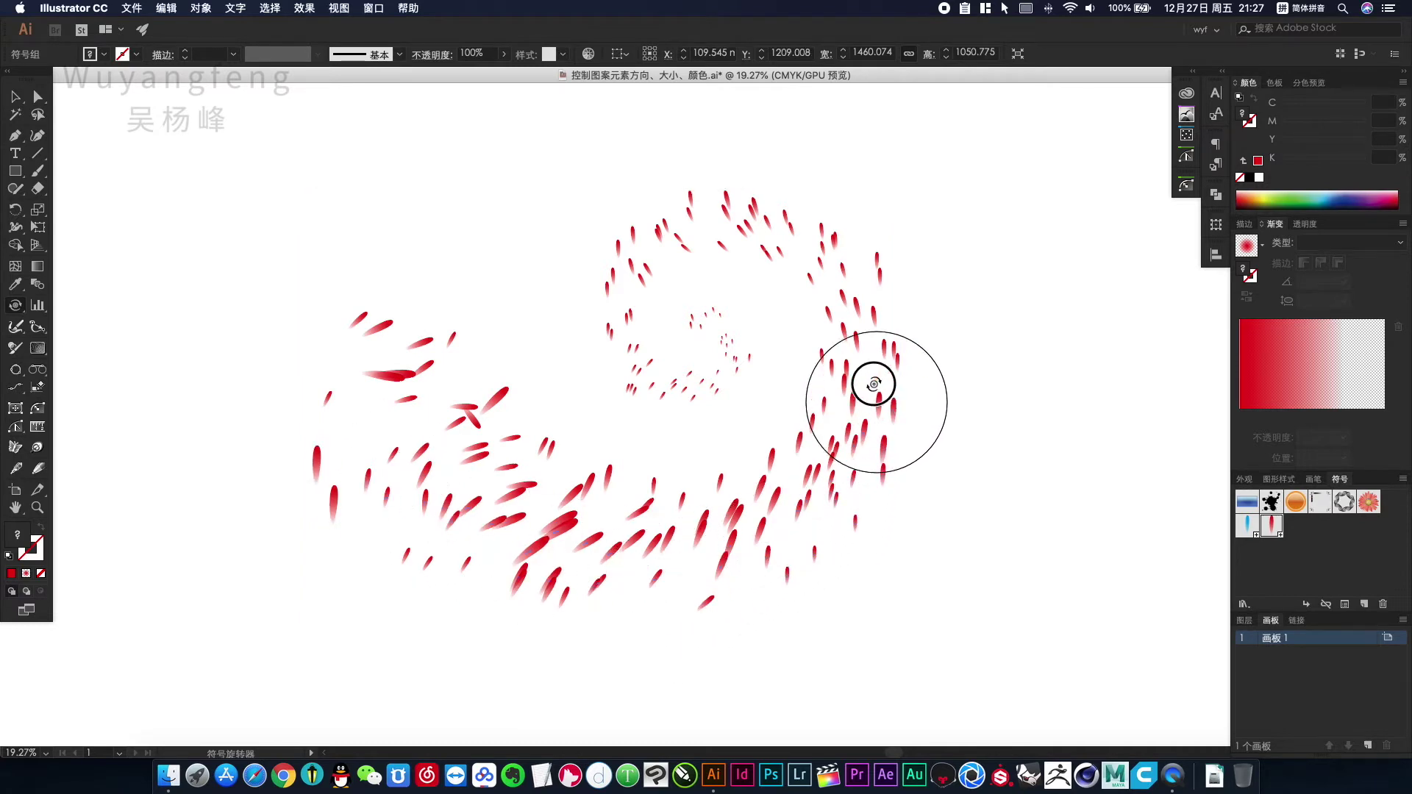
pyautogui.moveTo(704, 391); pyautogui.dragTo(728, 331)
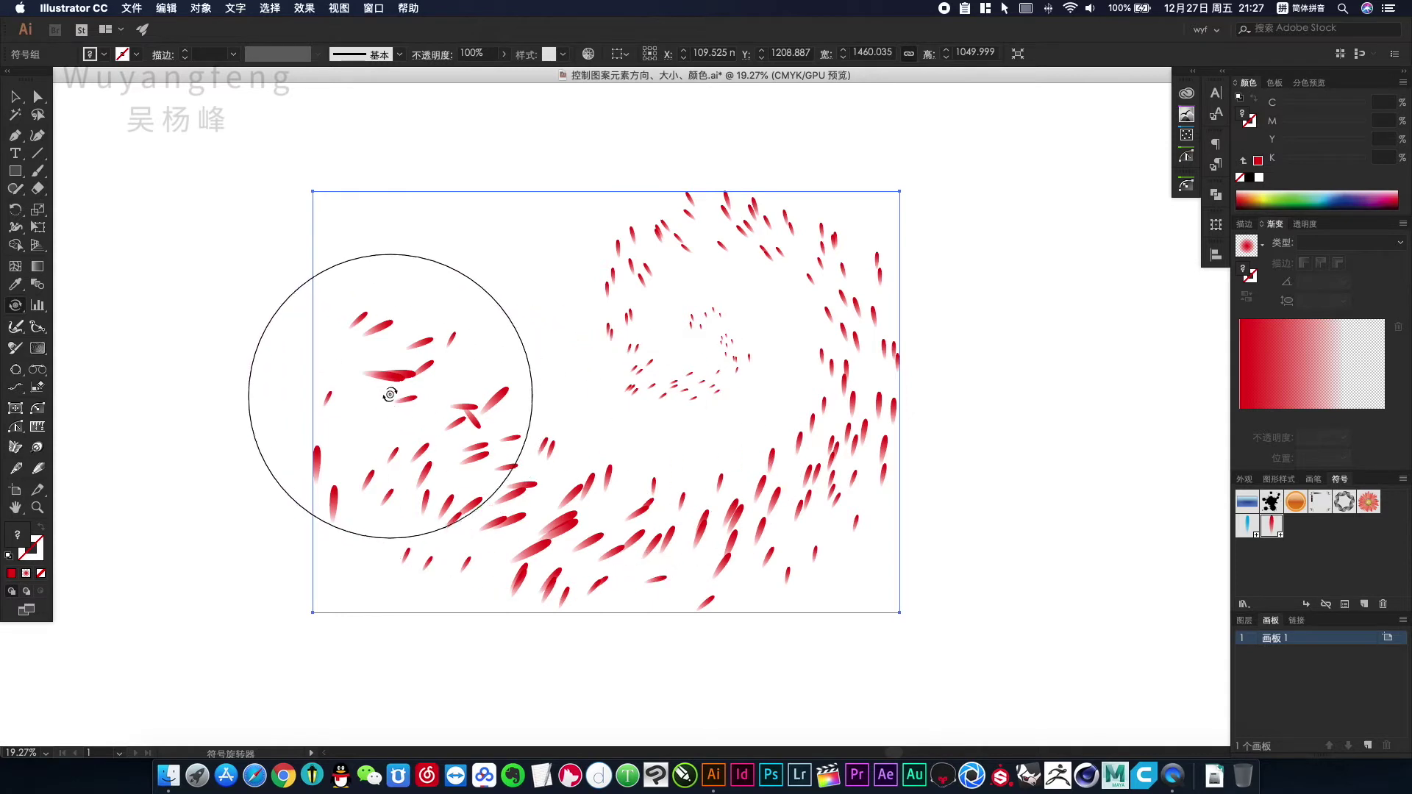
pyautogui.moveTo(362, 384); pyautogui.dragTo(519, 508)
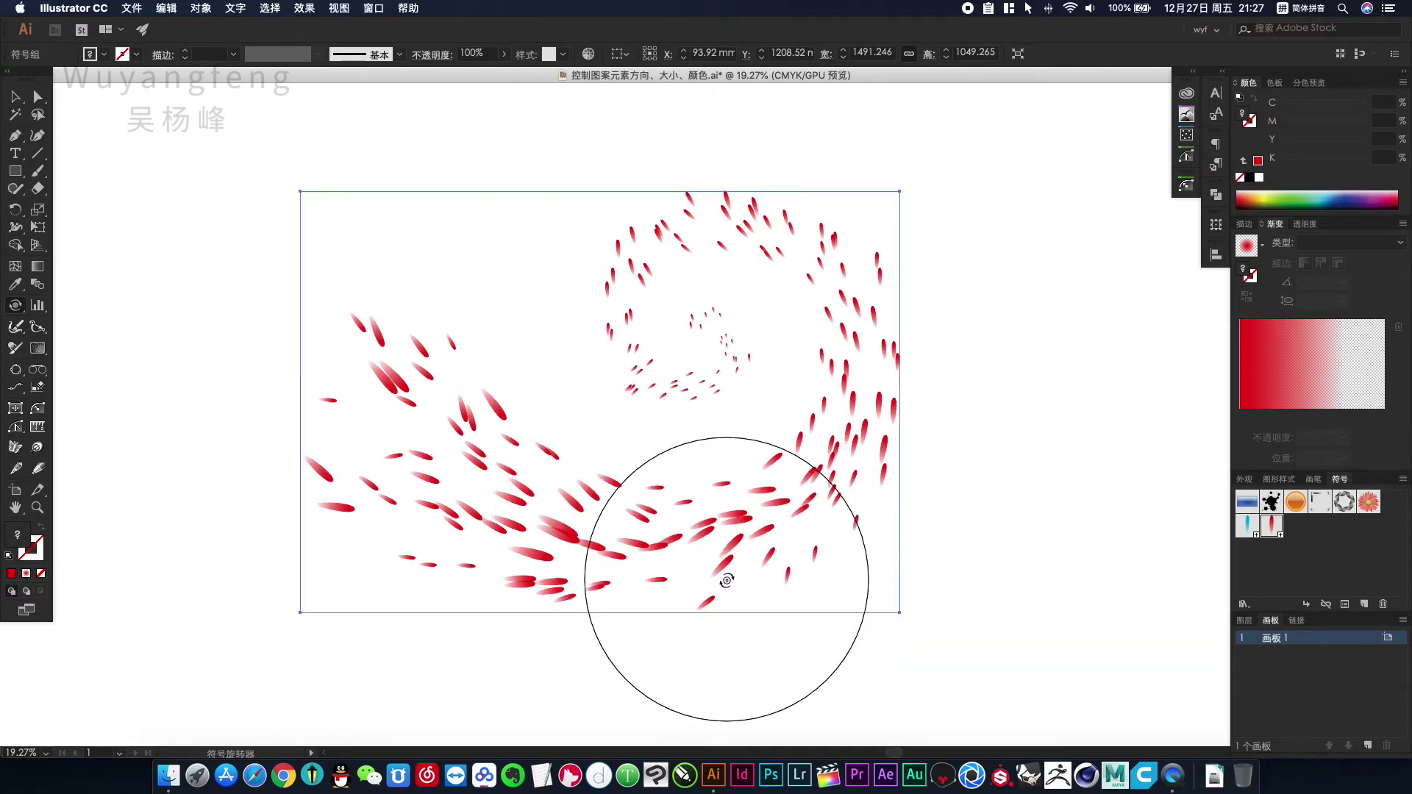
pyautogui.moveTo(659, 555)
pyautogui.mouseDown()
pyautogui.moveTo(756, 536)
pyautogui.moveTo(566, 549)
pyautogui.moveTo(610, 536)
pyautogui.moveTo(536, 532)
pyautogui.moveTo(609, 512)
pyautogui.moveTo(731, 522)
pyautogui.mouseUp()
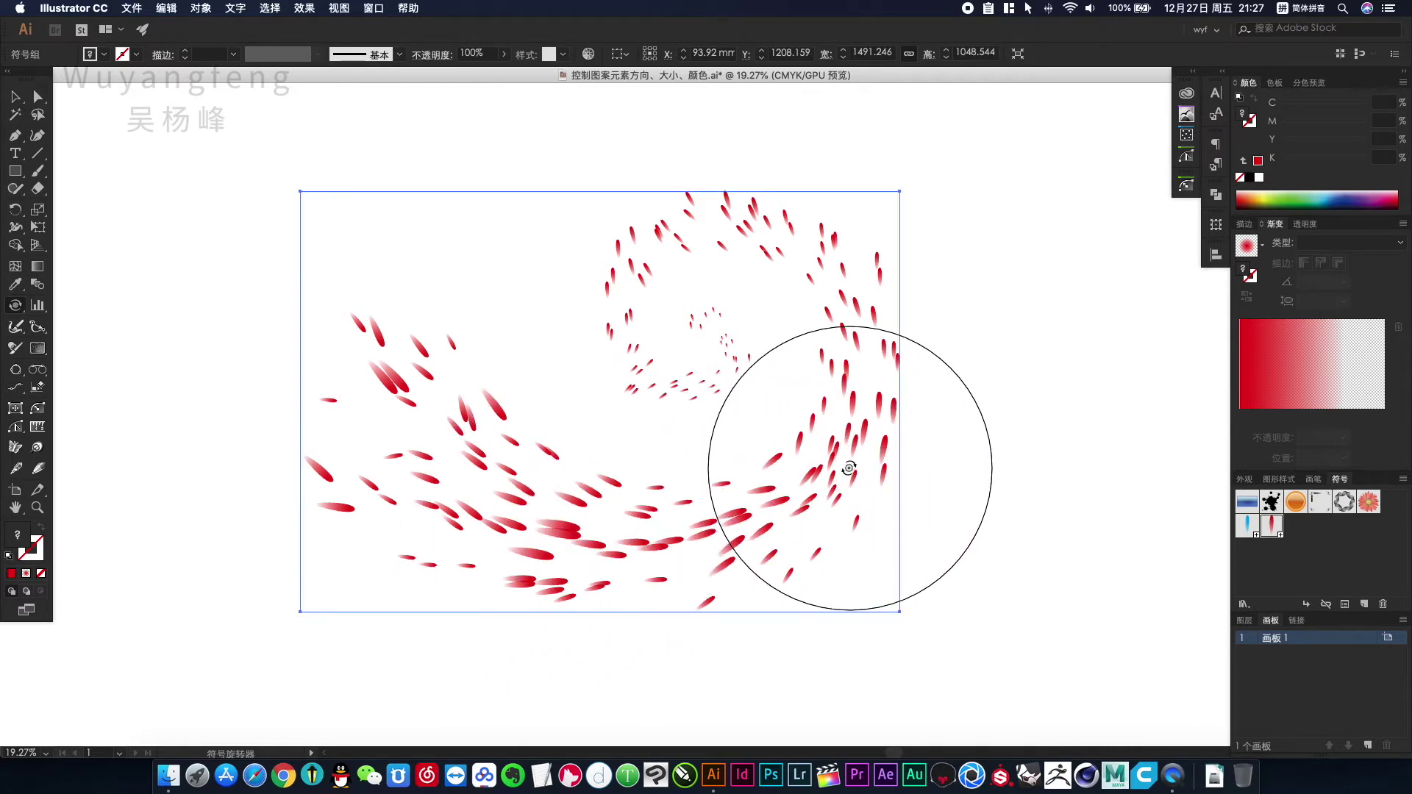
# Step: Rotate the teardrops up the spiral's outer right side and over its upper arc to follow the curve
pyautogui.keyDown('super'); pyautogui.click(861, 357); pyautogui.keyUp('super')
pyautogui.moveTo(734, 350); pyautogui.dragTo(880, 355)
pyautogui.moveTo(884, 436)
pyautogui.mouseDown()
pyautogui.moveTo(876, 393)
pyautogui.moveTo(898, 400)
pyautogui.moveTo(880, 342)
pyautogui.moveTo(840, 308)
pyautogui.moveTo(822, 255)
pyautogui.moveTo(887, 306)
pyautogui.moveTo(859, 296)
pyautogui.mouseUp()
pyautogui.moveTo(764, 253)
pyautogui.mouseDown()
pyautogui.moveTo(839, 292)
pyautogui.moveTo(768, 257)
pyautogui.moveTo(759, 269)
pyautogui.moveTo(651, 271)
pyautogui.moveTo(707, 300)
pyautogui.moveTo(664, 325)
pyautogui.mouseUp()
# Step: Reduce the Symbol Spinner brush and align the teardrops descending from the upper arc's left side into the inner ring
pyautogui.press('space')
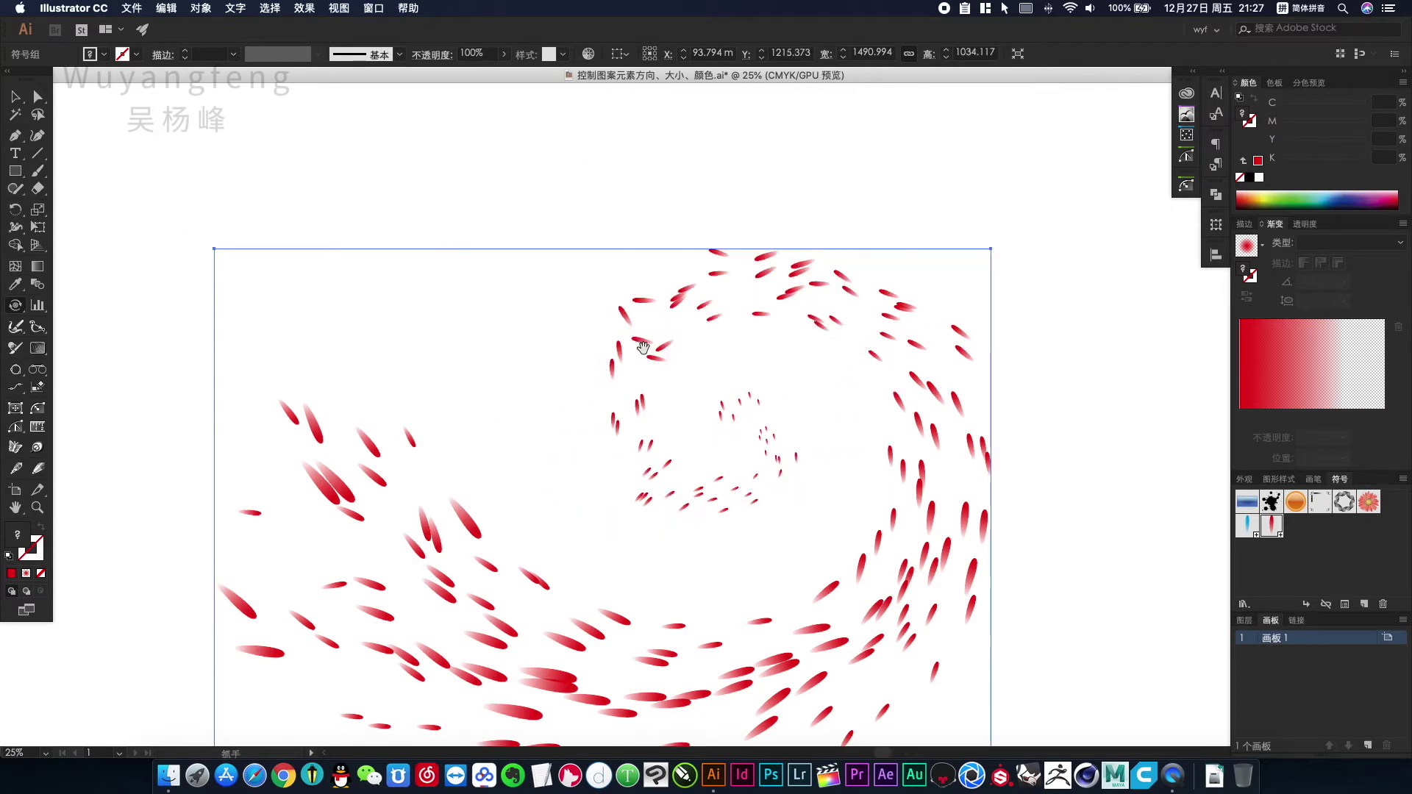
pyautogui.click(641, 349)
pyautogui.moveTo(687, 432)
pyautogui.mouseDown()
pyautogui.moveTo(695, 367)
pyautogui.moveTo(666, 347)
pyautogui.moveTo(680, 403)
pyautogui.moveTo(670, 283)
pyautogui.moveTo(679, 312)
pyautogui.moveTo(684, 283)
pyautogui.moveTo(687, 314)
pyautogui.moveTo(654, 339)
pyautogui.moveTo(675, 389)
pyautogui.moveTo(667, 411)
pyautogui.moveTo(703, 416)
pyautogui.mouseUp()
pyautogui.press('[')
pyautogui.press('[')
pyautogui.press('[')
pyautogui.press('[')
pyautogui.moveTo(688, 349); pyautogui.dragTo(693, 377)
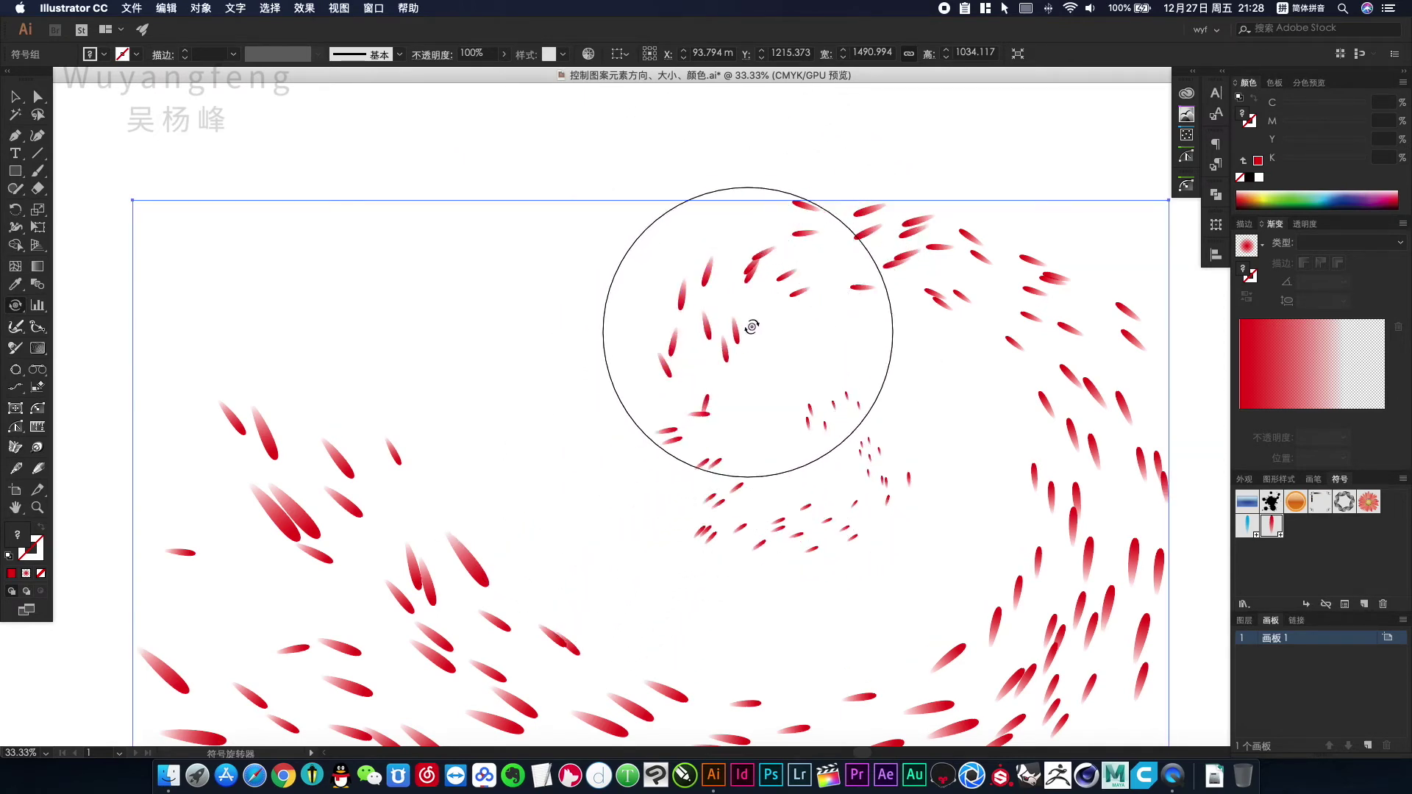
pyautogui.moveTo(747, 269); pyautogui.dragTo(735, 287)
pyautogui.moveTo(681, 425); pyautogui.dragTo(683, 443)
pyautogui.moveTo(688, 455)
pyautogui.mouseDown()
pyautogui.moveTo(700, 487)
pyautogui.moveTo(700, 403)
pyautogui.moveTo(714, 402)
pyautogui.moveTo(699, 410)
pyautogui.moveTo(706, 451)
pyautogui.moveTo(747, 528)
pyautogui.mouseUp()
# Step: Rotate the small teardrops at the spiral's centre along the curve using a much smaller Symbol Spinner brush
pyautogui.press('[')
pyautogui.press('[')
pyautogui.press('[')
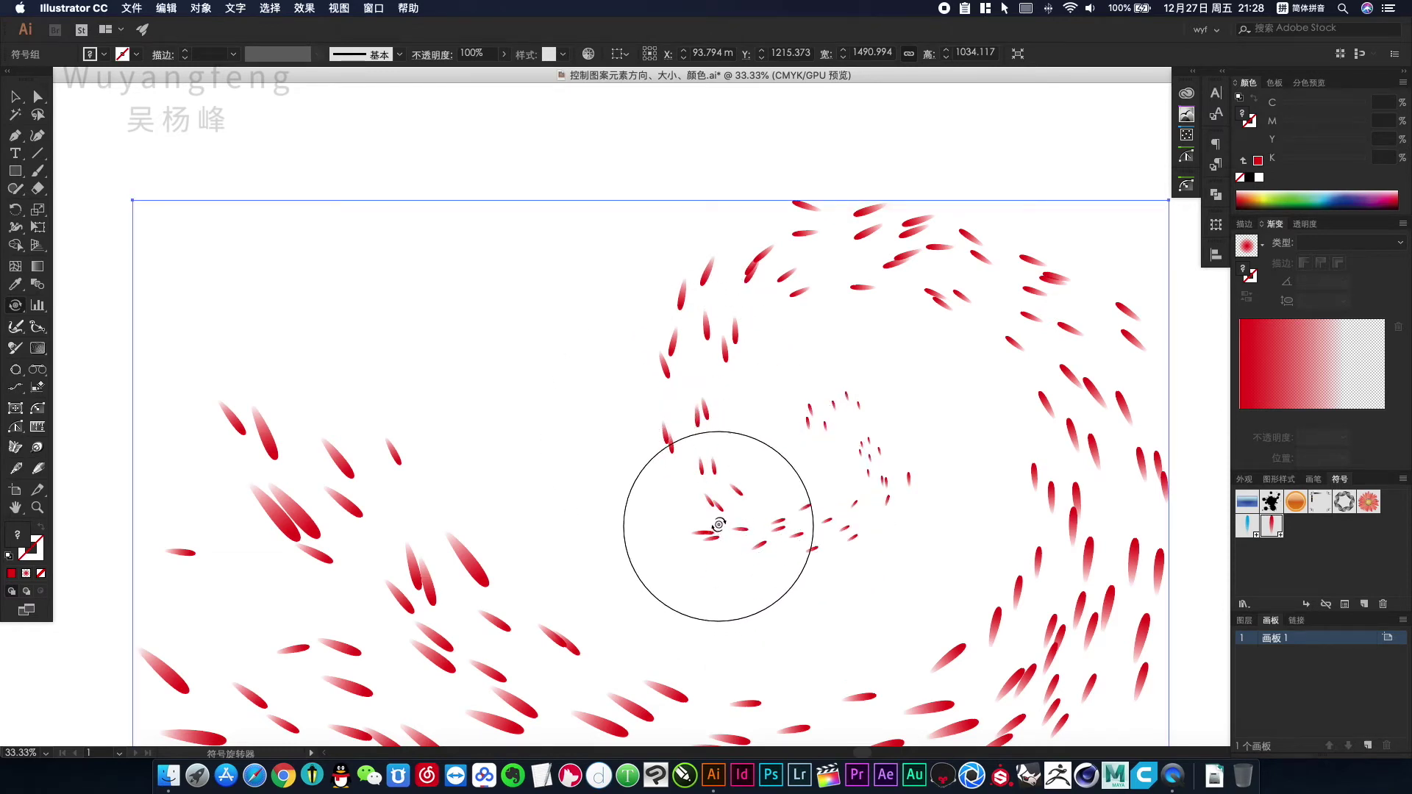
pyautogui.click(786, 452)
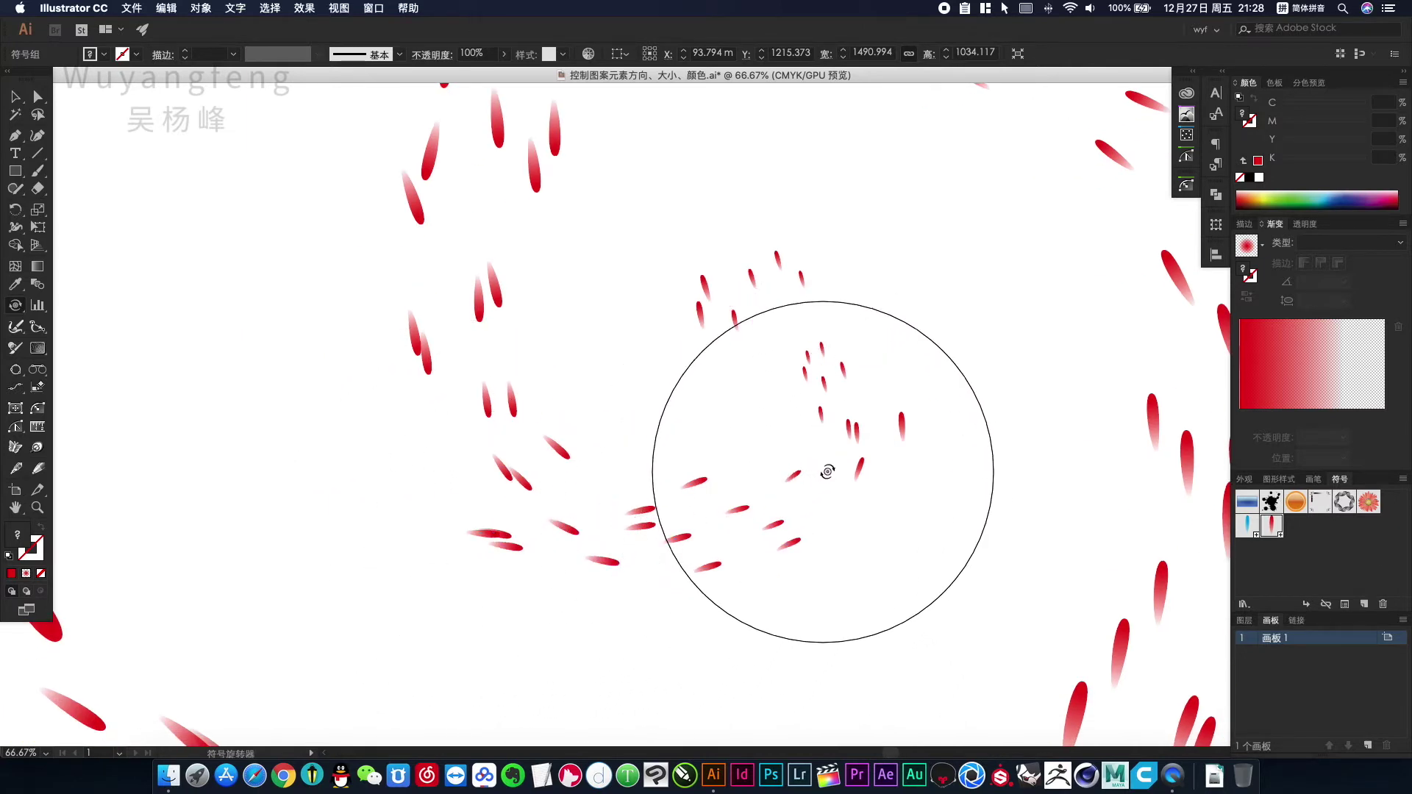
pyautogui.press('[')
pyautogui.press('[')
pyautogui.press('[')
pyautogui.press('[')
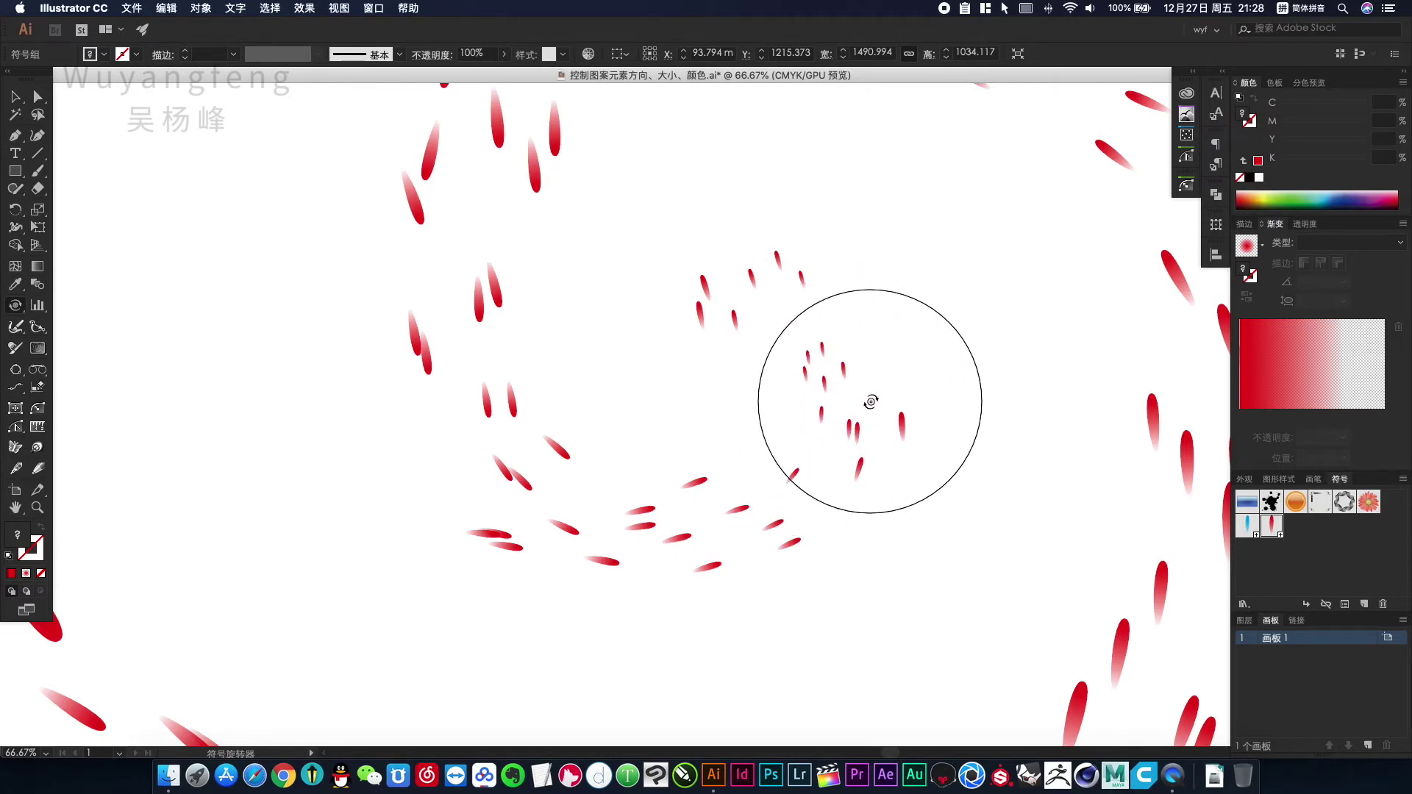
pyautogui.moveTo(871, 401)
pyautogui.mouseDown()
pyautogui.moveTo(838, 341)
pyautogui.moveTo(770, 292)
pyautogui.moveTo(704, 323)
pyautogui.moveTo(702, 302)
pyautogui.moveTo(703, 340)
pyautogui.moveTo(724, 280)
pyautogui.moveTo(691, 298)
pyautogui.moveTo(695, 287)
pyautogui.moveTo(701, 301)
pyautogui.moveTo(700, 282)
pyautogui.moveTo(702, 299)
pyautogui.moveTo(802, 277)
pyautogui.moveTo(753, 268)
pyautogui.moveTo(727, 306)
pyautogui.moveTo(692, 316)
pyautogui.mouseUp()
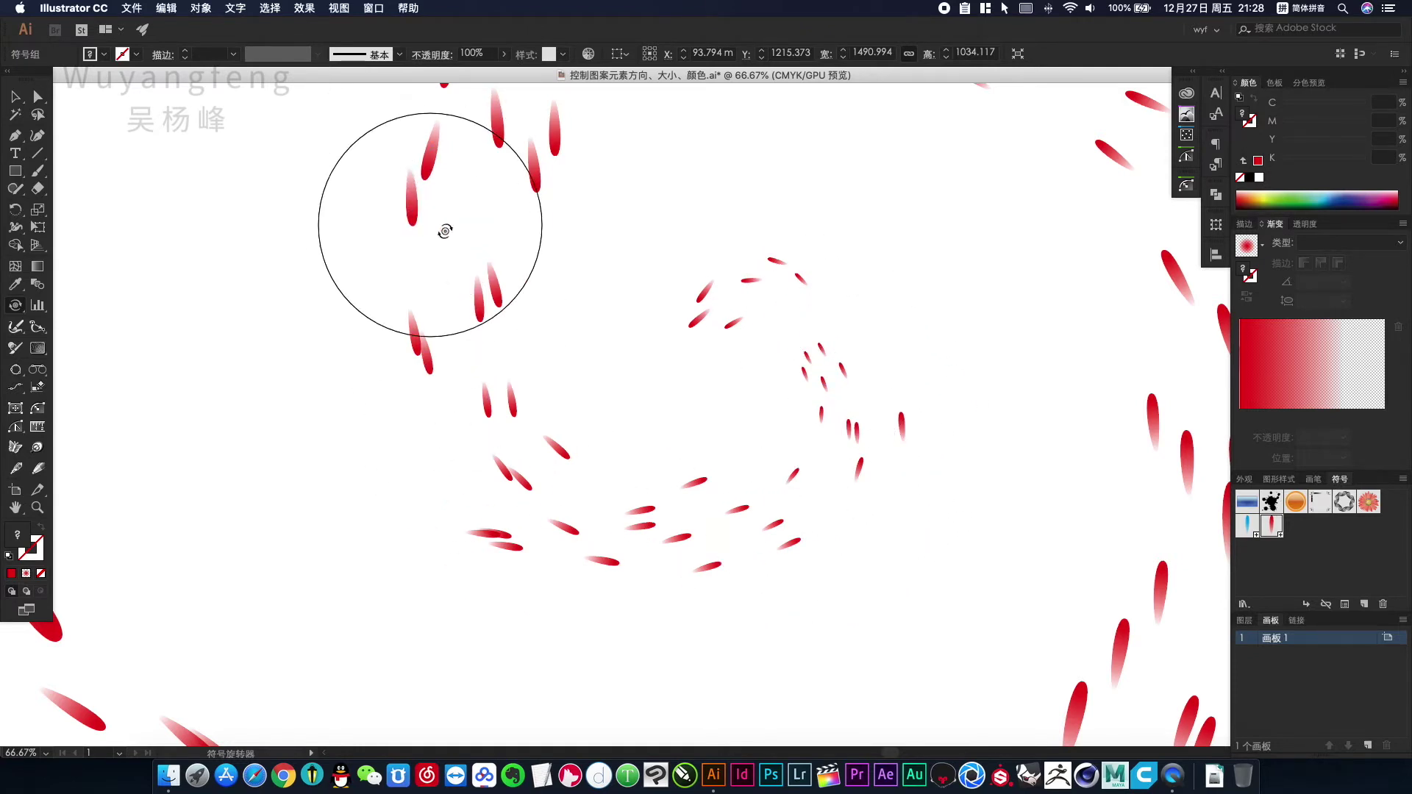
# Step: Correct the direction of the stray teardrops at the crest of the spiral's upper arc with the Symbol Spinner
pyautogui.scroll(5, 716, 413)
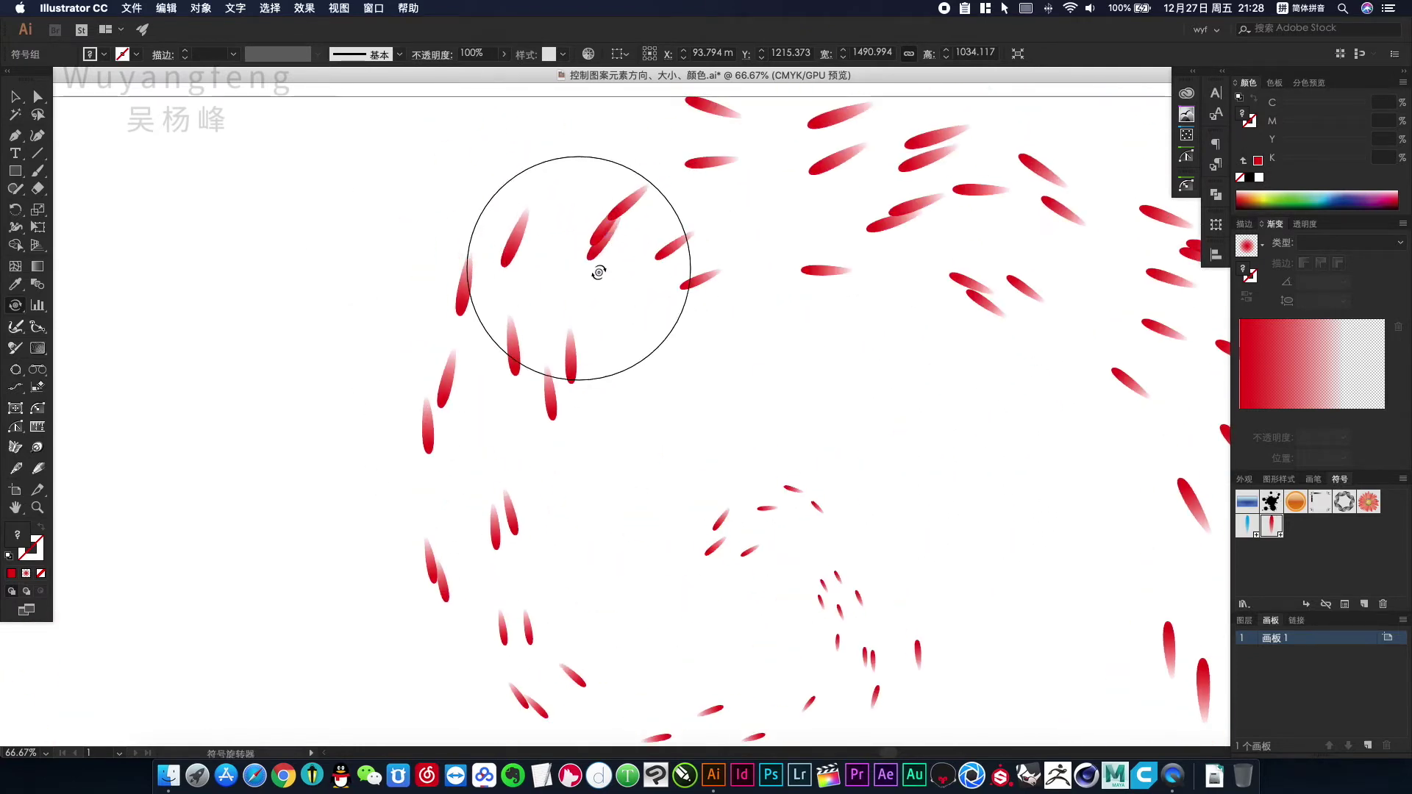
pyautogui.hscroll(5, 599, 272)
pyautogui.scroll(2, 599, 273)
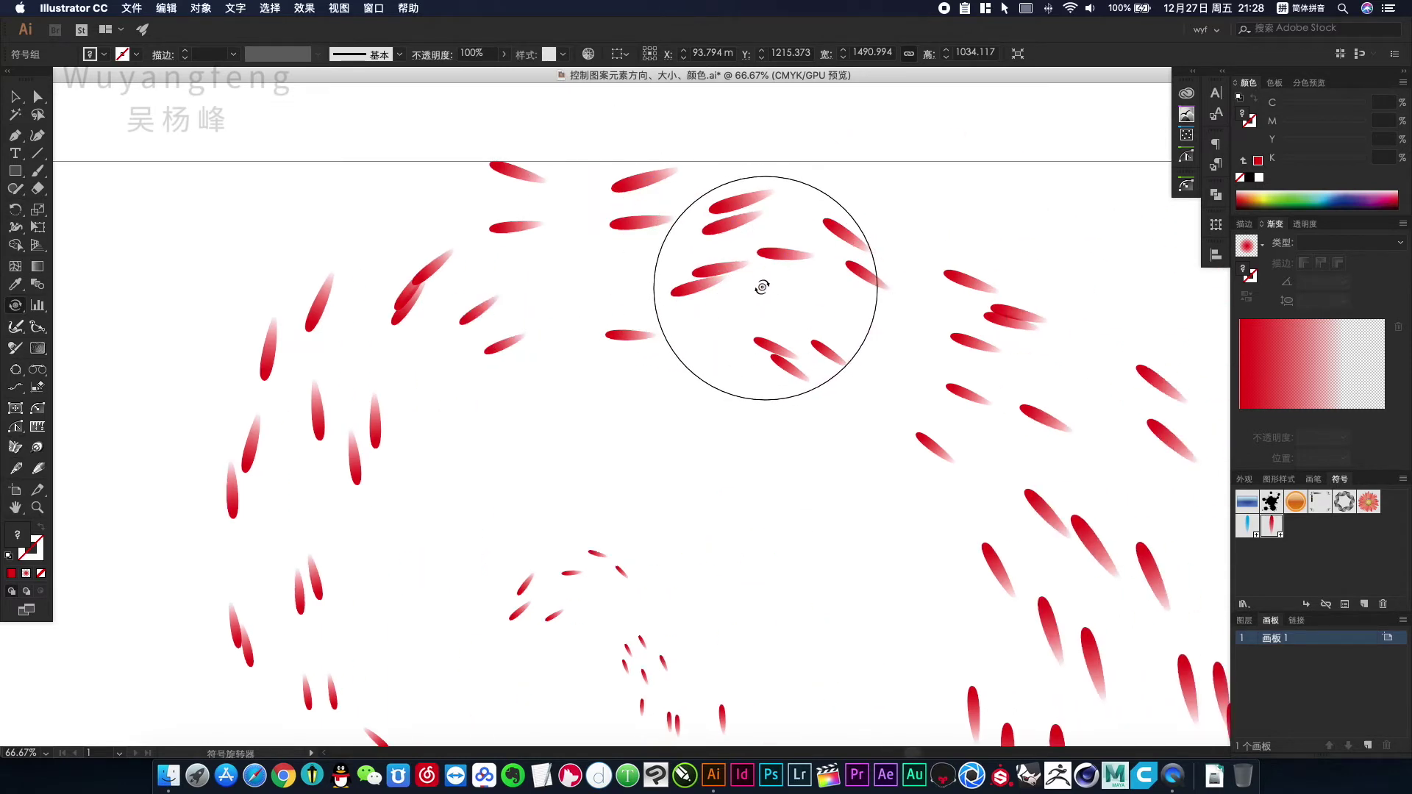
pyautogui.moveTo(757, 196)
pyautogui.mouseDown()
pyautogui.moveTo(706, 179)
pyautogui.moveTo(728, 203)
pyautogui.moveTo(700, 174)
pyautogui.moveTo(740, 216)
pyautogui.moveTo(651, 203)
pyautogui.moveTo(600, 199)
pyautogui.mouseUp()
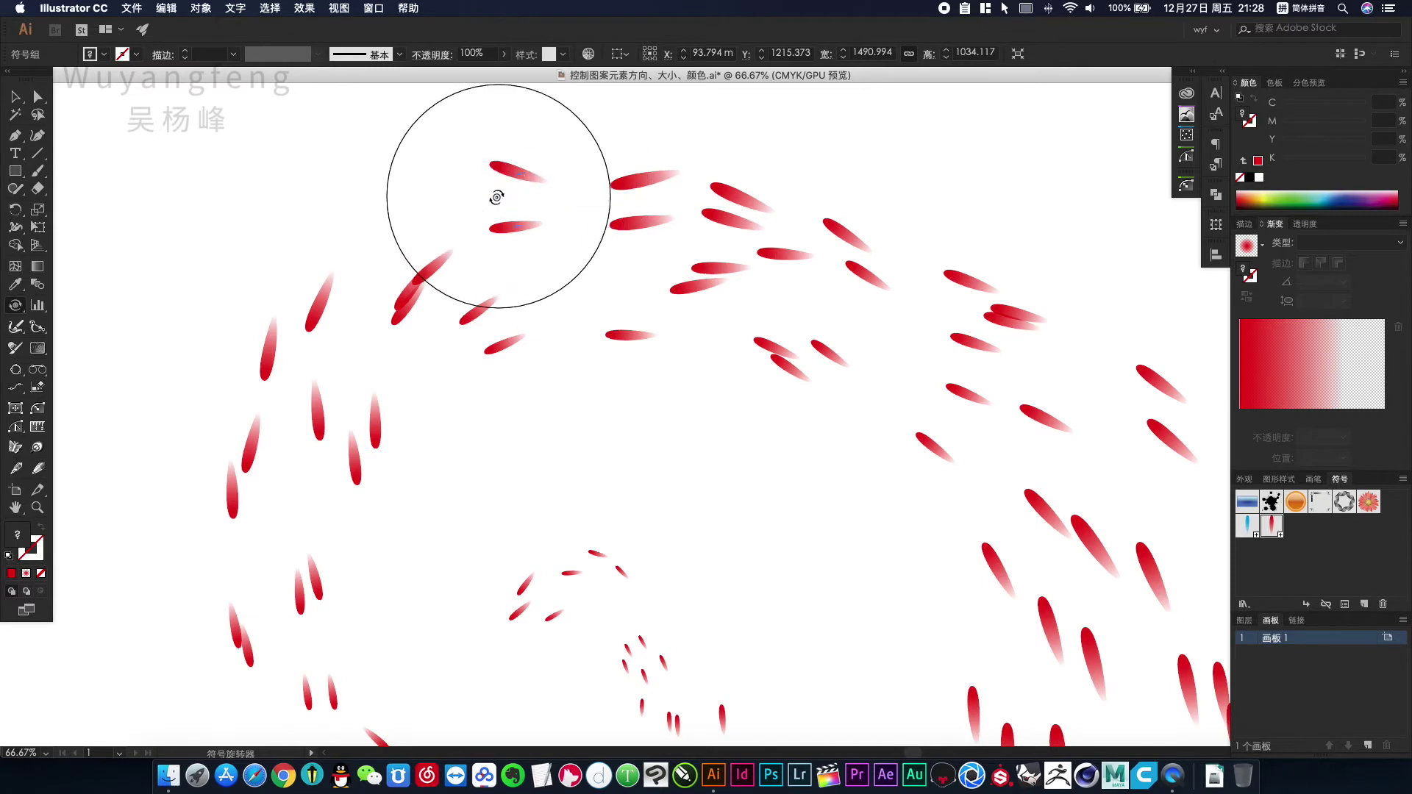
pyautogui.moveTo(498, 197); pyautogui.dragTo(494, 193)
# Step: Refine the direction of the teardrops from the upper right arc down the spiral's outer edge to the lower curve
pyautogui.moveTo(961, 397); pyautogui.dragTo(903, 373)
pyautogui.moveTo(942, 295)
pyautogui.mouseDown()
pyautogui.moveTo(908, 251)
pyautogui.moveTo(901, 267)
pyautogui.moveTo(851, 251)
pyautogui.moveTo(826, 212)
pyautogui.moveTo(837, 275)
pyautogui.moveTo(798, 364)
pyautogui.moveTo(691, 332)
pyautogui.mouseUp()
pyautogui.moveTo(921, 439); pyautogui.dragTo(904, 424)
pyautogui.moveTo(993, 564); pyautogui.dragTo(894, 369)
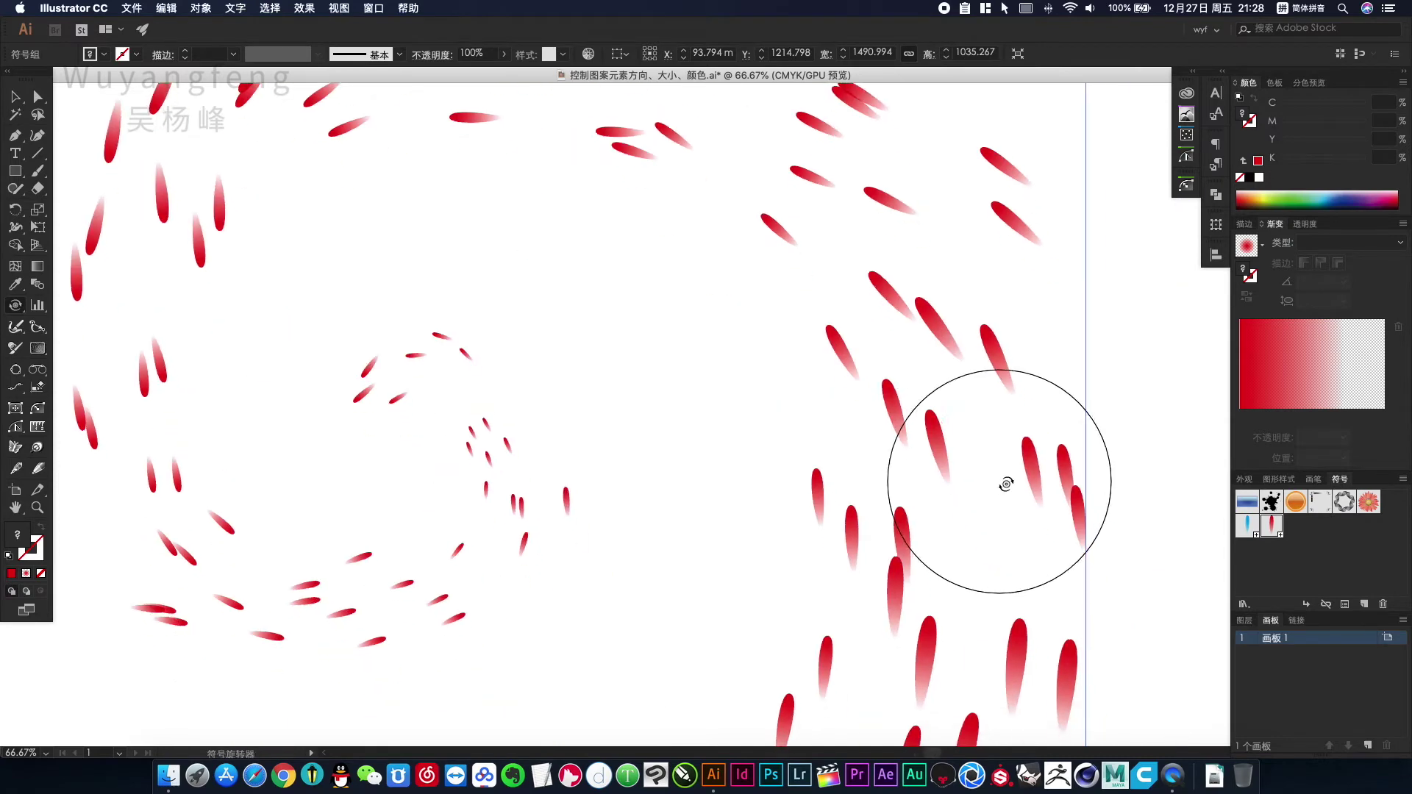
pyautogui.moveTo(1066, 551); pyautogui.dragTo(1008, 338)
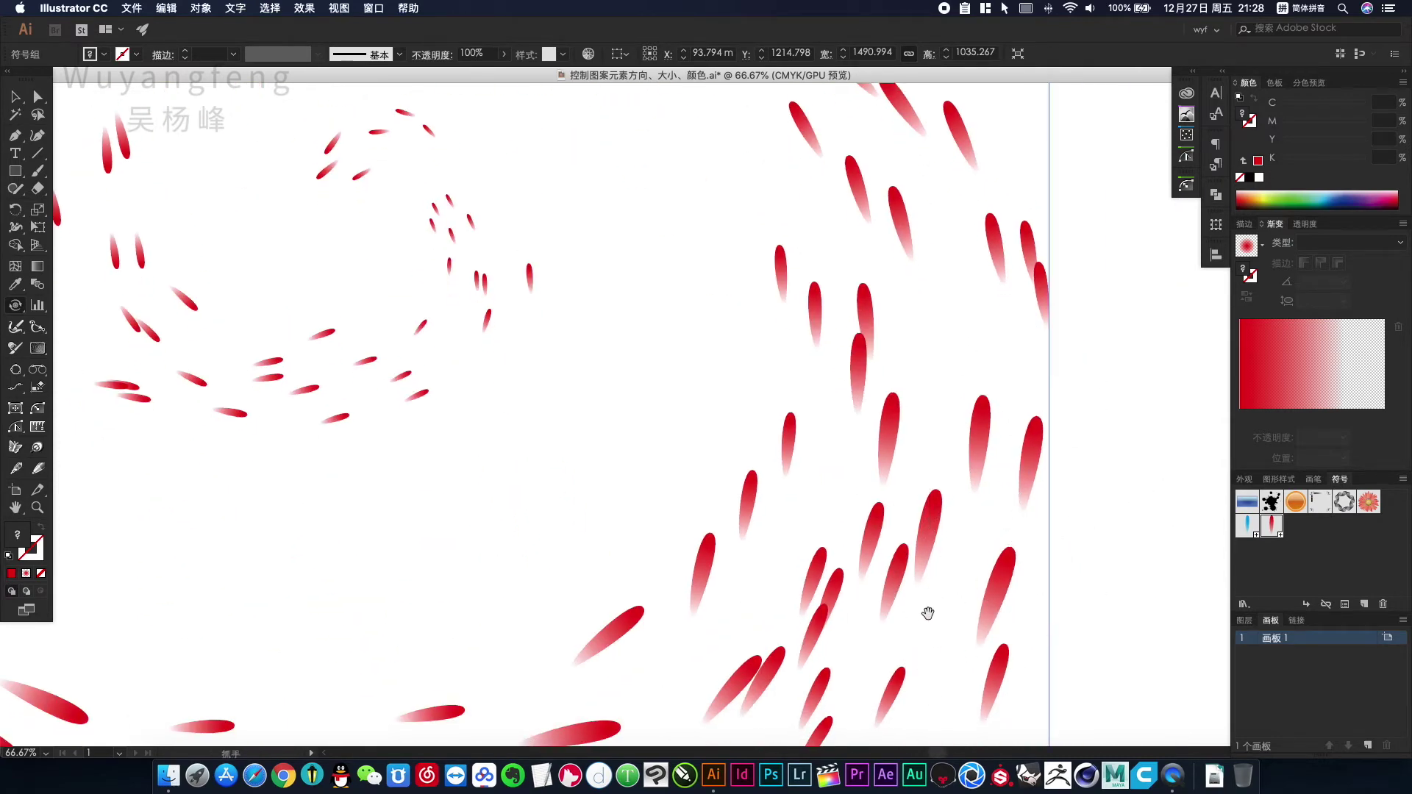
pyautogui.moveTo(928, 613); pyautogui.dragTo(879, 356)
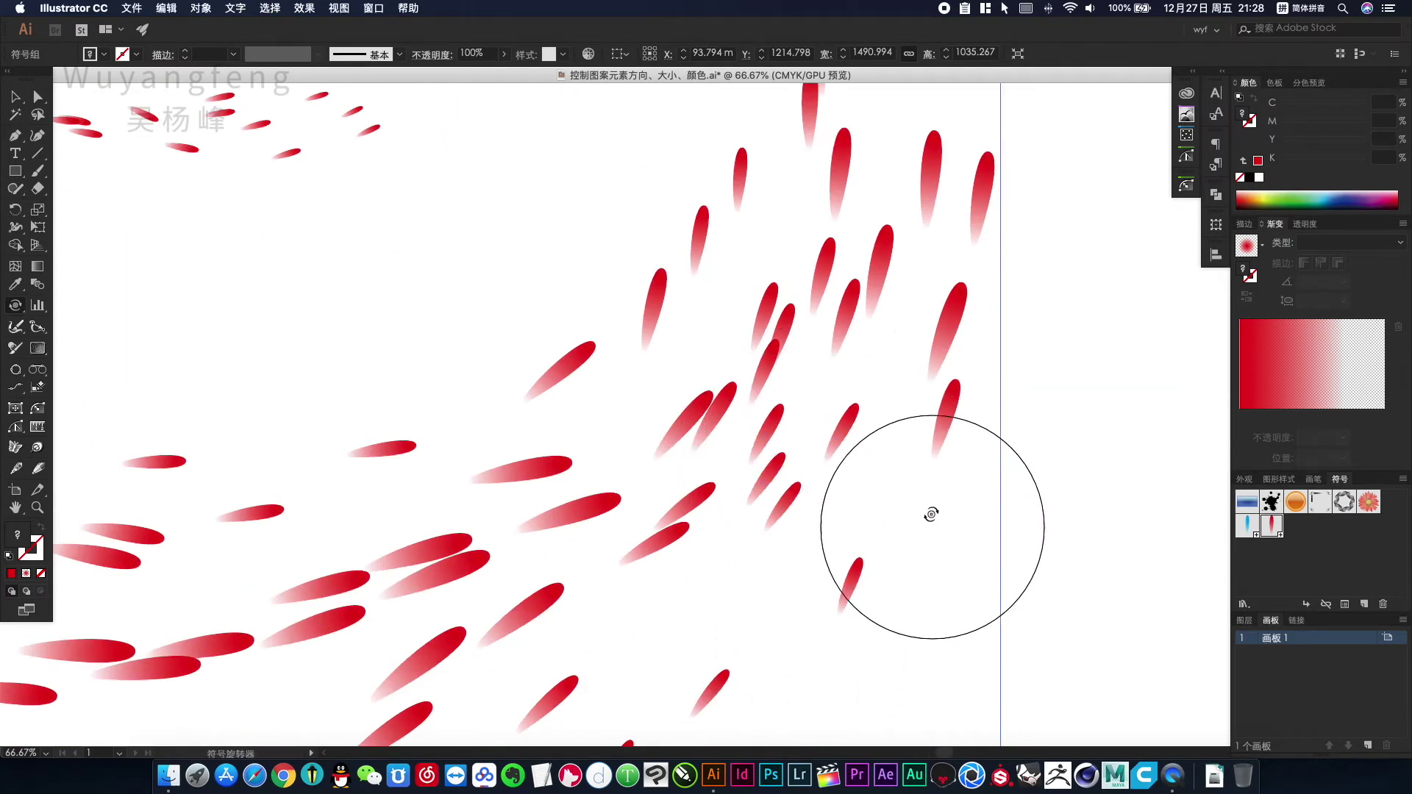
pyautogui.keyDown('alt'); pyautogui.keyDown('super'); pyautogui.click(702, 471); pyautogui.keyUp('super'); pyautogui.keyUp('alt')
pyautogui.keyDown('alt'); pyautogui.keyDown('super'); pyautogui.click(702, 468); pyautogui.keyUp('super'); pyautogui.keyUp('alt')
pyautogui.keyDown('alt'); pyautogui.keyDown('super'); pyautogui.click(645, 441); pyautogui.keyUp('super'); pyautogui.keyUp('alt')
pyautogui.moveTo(691, 417); pyautogui.dragTo(824, 477)
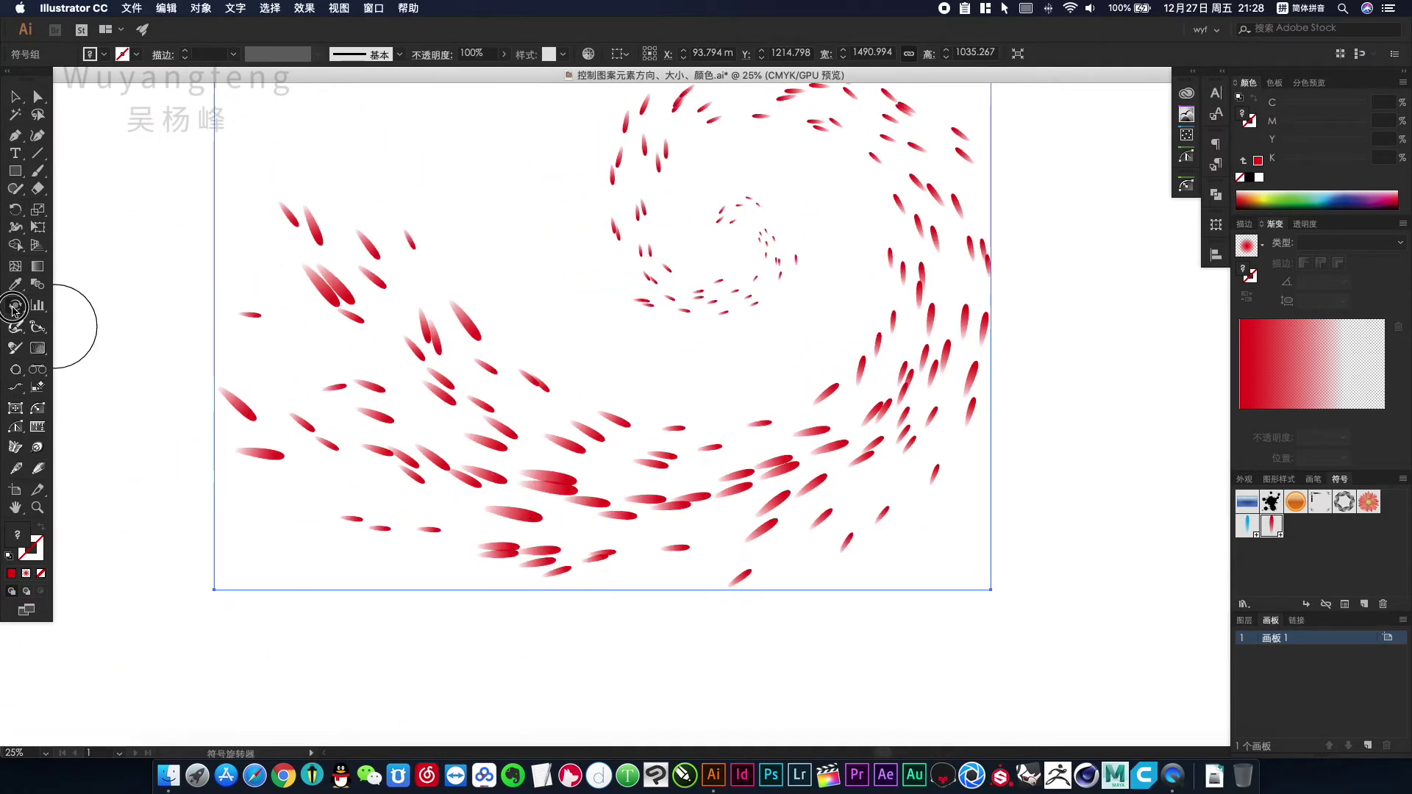
# Step: Spread apart the crowded teardrops along the spiral's lower curve with the Symbol Shifter
pyautogui.moveTo(15, 309); pyautogui.dragTo(84, 331)
pyautogui.moveTo(542, 545); pyautogui.dragTo(544, 596)
pyautogui.moveTo(641, 505)
pyautogui.mouseDown()
pyautogui.moveTo(655, 596)
pyautogui.moveTo(624, 628)
pyautogui.mouseUp()
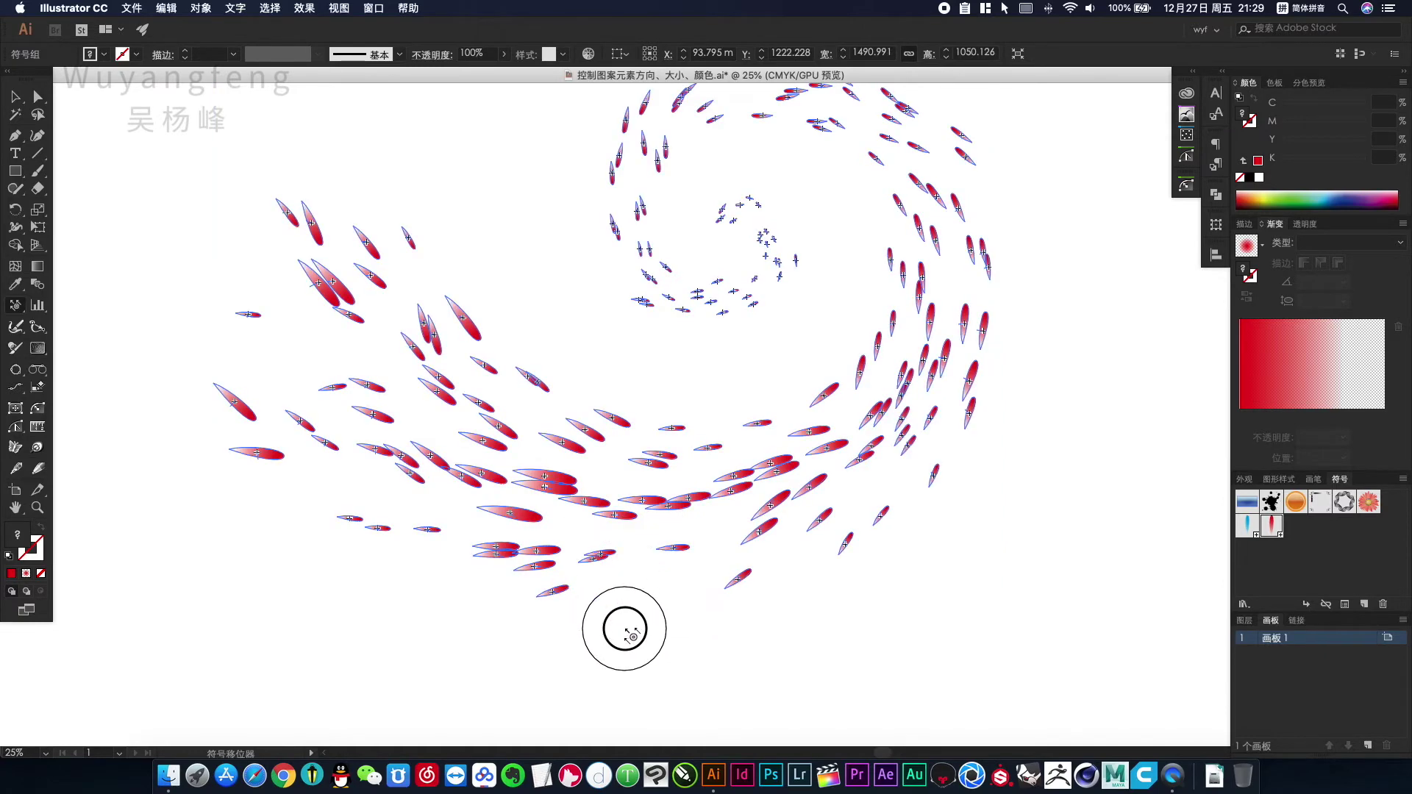
pyautogui.moveTo(500, 551); pyautogui.dragTo(452, 611)
pyautogui.moveTo(529, 498); pyautogui.dragTo(447, 547)
pyautogui.moveTo(491, 467)
pyautogui.mouseDown()
pyautogui.moveTo(398, 512)
pyautogui.moveTo(341, 517)
pyautogui.moveTo(311, 543)
pyautogui.mouseUp()
pyautogui.moveTo(370, 446); pyautogui.dragTo(292, 504)
# Step: Shift the teardrops in the spiral's tail to separate the overlapping ones and even out their spacing
pyautogui.moveTo(271, 439); pyautogui.dragTo(219, 455)
pyautogui.moveTo(240, 402); pyautogui.dragTo(276, 382)
pyautogui.moveTo(402, 465); pyautogui.dragTo(412, 491)
pyautogui.moveTo(401, 383); pyautogui.dragTo(521, 388)
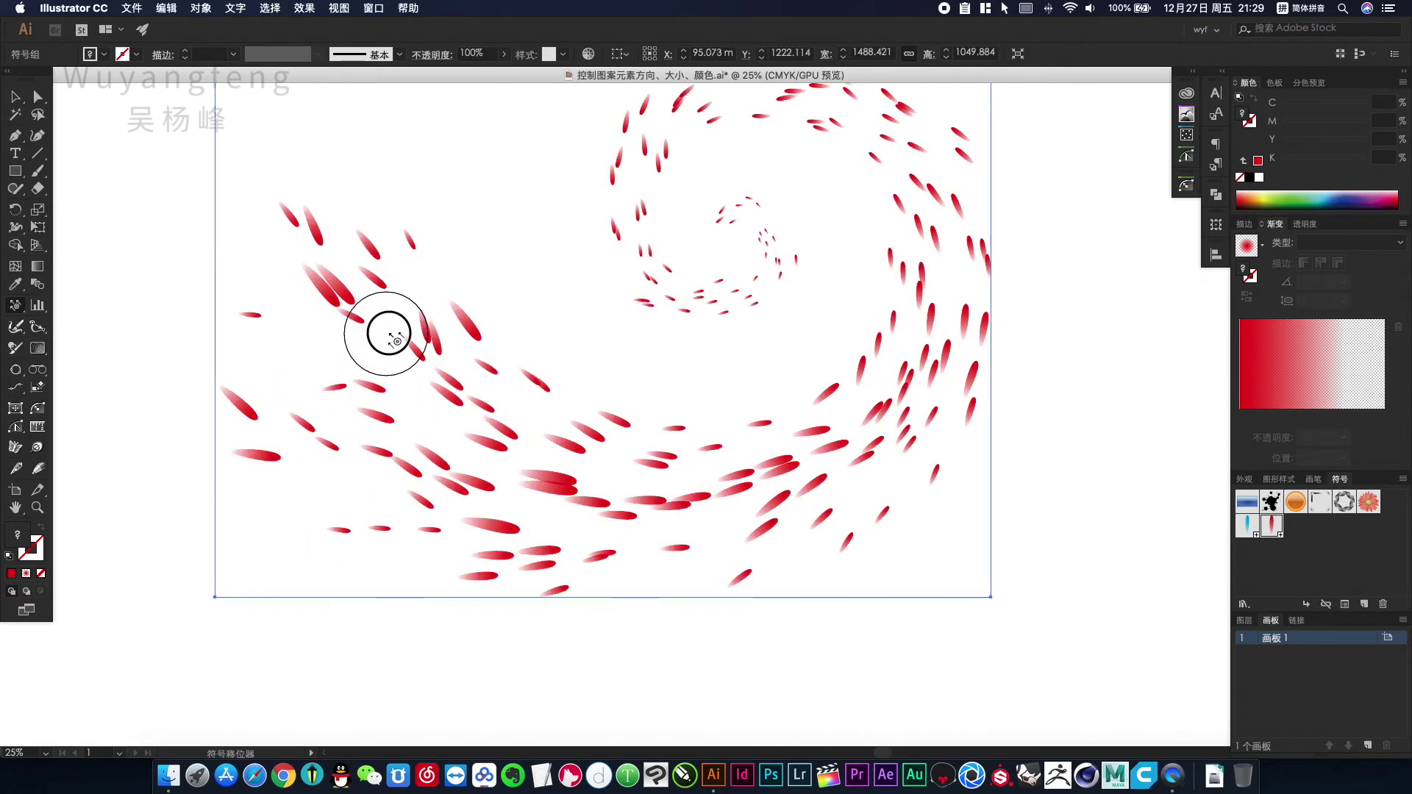
pyautogui.moveTo(389, 332); pyautogui.dragTo(490, 291)
pyautogui.moveTo(314, 289); pyautogui.dragTo(275, 341)
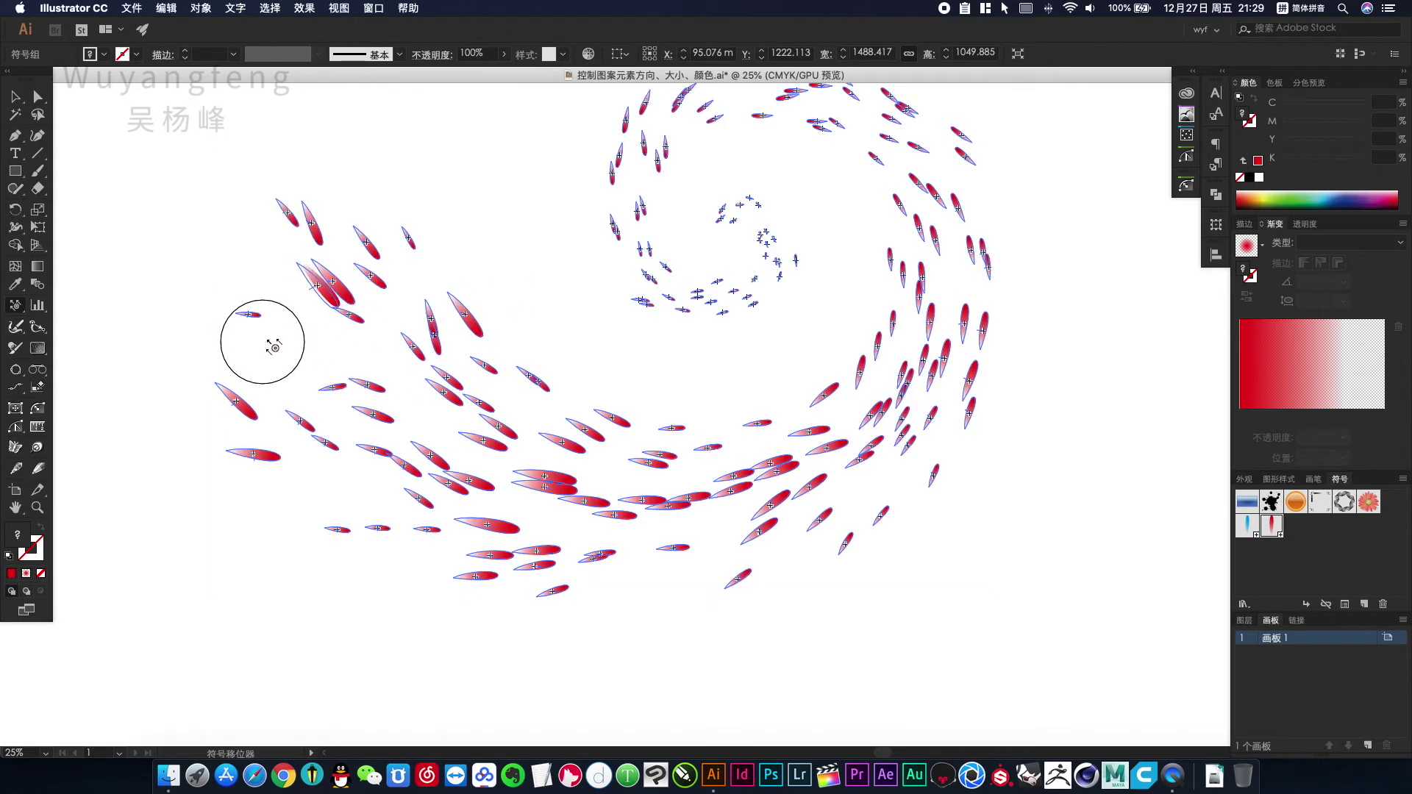
pyautogui.moveTo(337, 278)
pyautogui.mouseDown()
pyautogui.moveTo(302, 299)
pyautogui.moveTo(361, 307)
pyautogui.mouseUp()
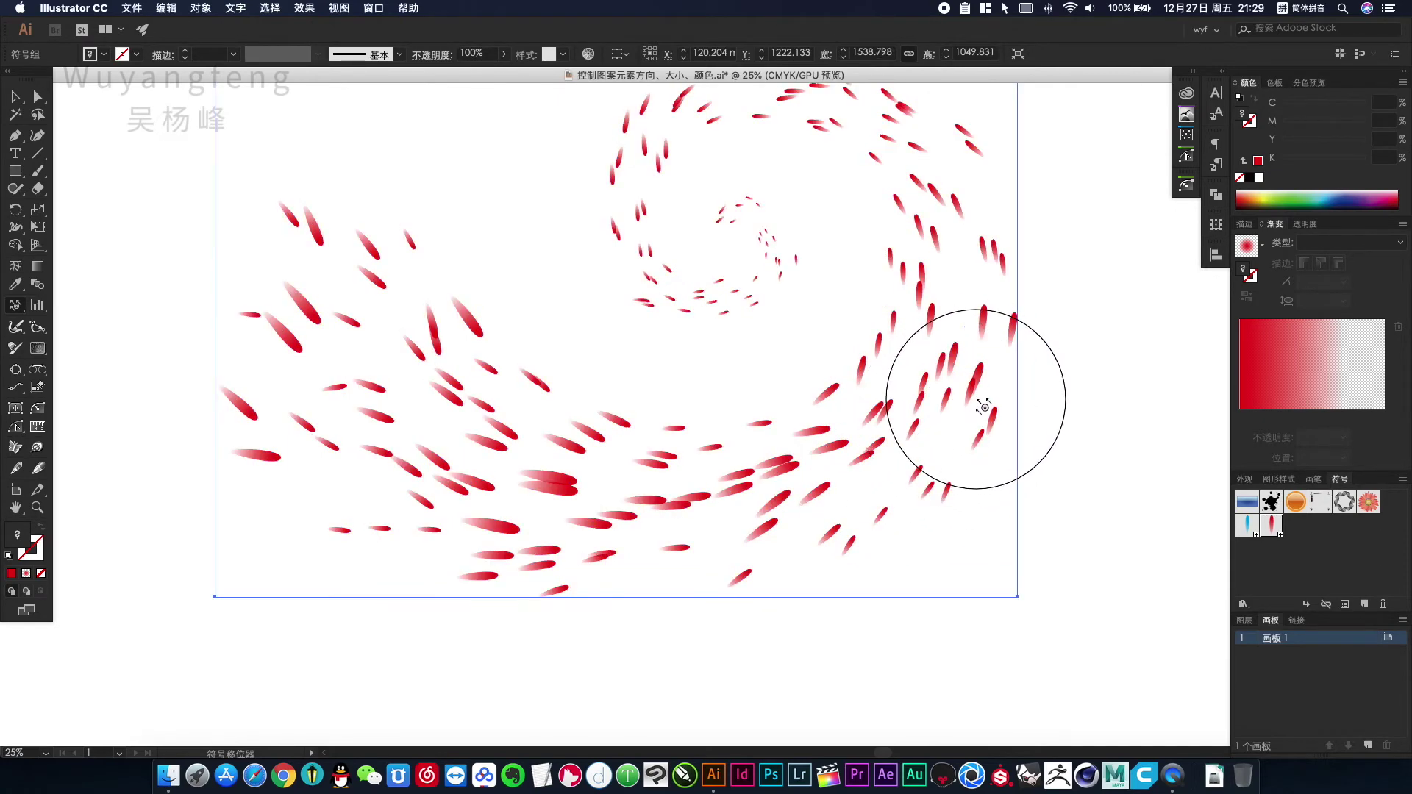
# Step: Push the teardrops on the right outer edge, lower curve and tail into looser spacing with a larger Symbol Shifter brush
pyautogui.moveTo(984, 407); pyautogui.dragTo(1006, 366)
pyautogui.moveTo(786, 561)
pyautogui.mouseDown()
pyautogui.moveTo(680, 558)
pyautogui.moveTo(655, 580)
pyautogui.moveTo(391, 513)
pyautogui.moveTo(364, 541)
pyautogui.mouseUp()
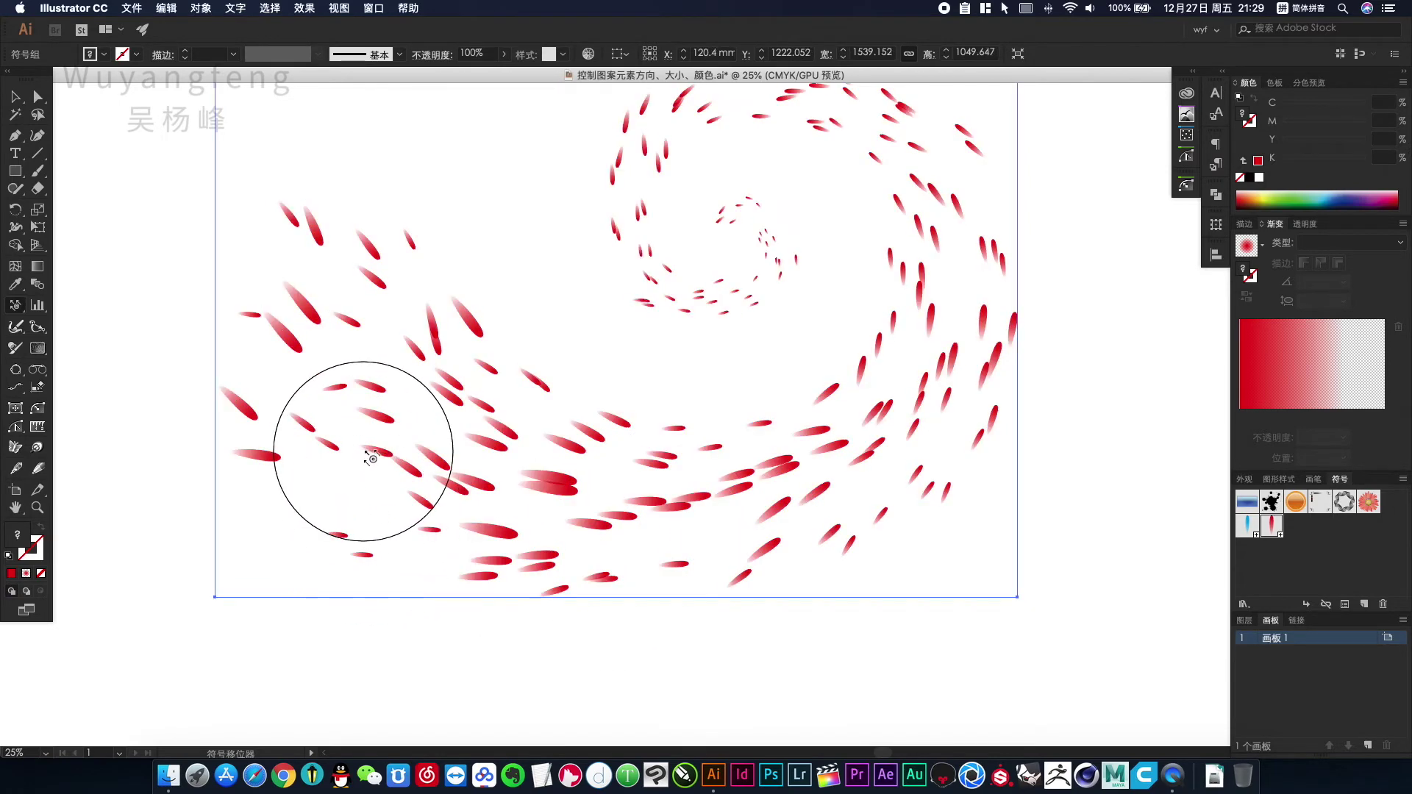
pyautogui.moveTo(367, 456)
pyautogui.mouseDown()
pyautogui.moveTo(331, 492)
pyautogui.moveTo(354, 438)
pyautogui.moveTo(324, 483)
pyautogui.moveTo(416, 431)
pyautogui.moveTo(377, 441)
pyautogui.moveTo(408, 419)
pyautogui.moveTo(412, 438)
pyautogui.moveTo(388, 434)
pyautogui.mouseUp()
pyautogui.moveTo(426, 349)
pyautogui.mouseDown()
pyautogui.moveTo(389, 387)
pyautogui.moveTo(442, 293)
pyautogui.moveTo(315, 319)
pyautogui.moveTo(268, 277)
pyautogui.moveTo(589, 488)
pyautogui.mouseUp()
pyautogui.moveTo(527, 411); pyautogui.dragTo(532, 414)
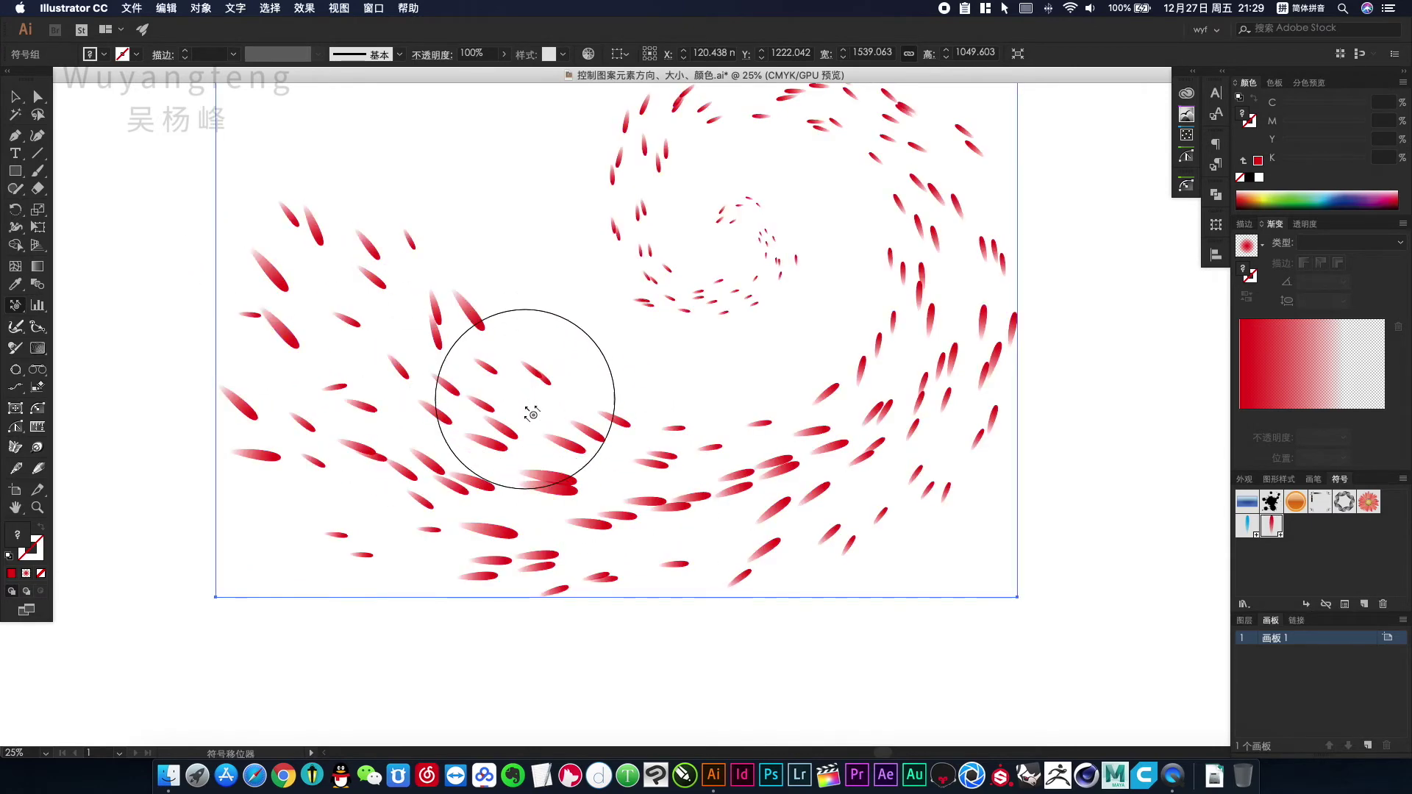
pyautogui.click(15, 306)
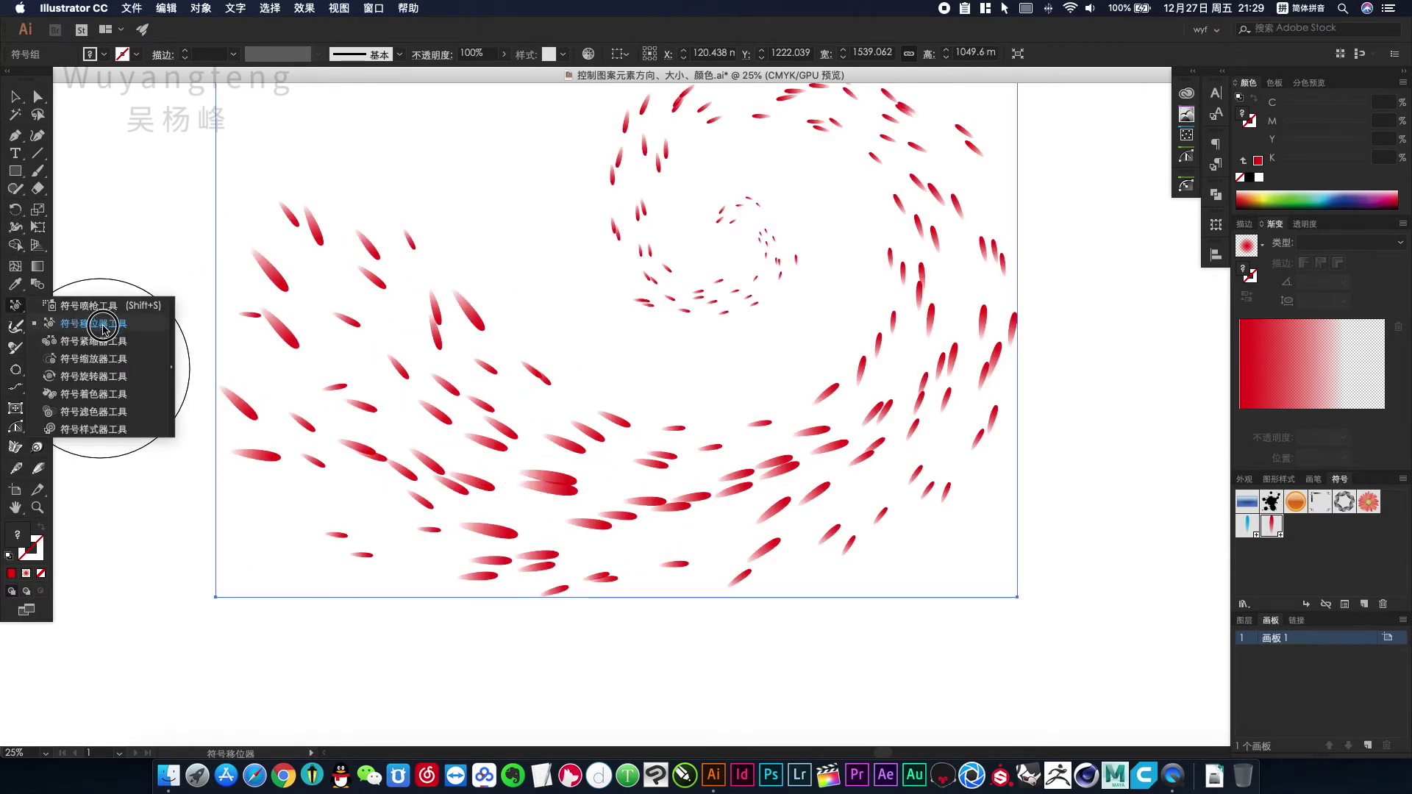
# Step: Rotate the misaligned teardrops in the upper part of the spiral's tail with the Symbol Spinner so they follow the flow
pyautogui.click(104, 377)
pyautogui.moveTo(476, 358)
pyautogui.mouseDown()
pyautogui.moveTo(444, 365)
pyautogui.moveTo(463, 353)
pyautogui.moveTo(445, 350)
pyautogui.moveTo(480, 332)
pyautogui.moveTo(503, 366)
pyautogui.mouseUp()
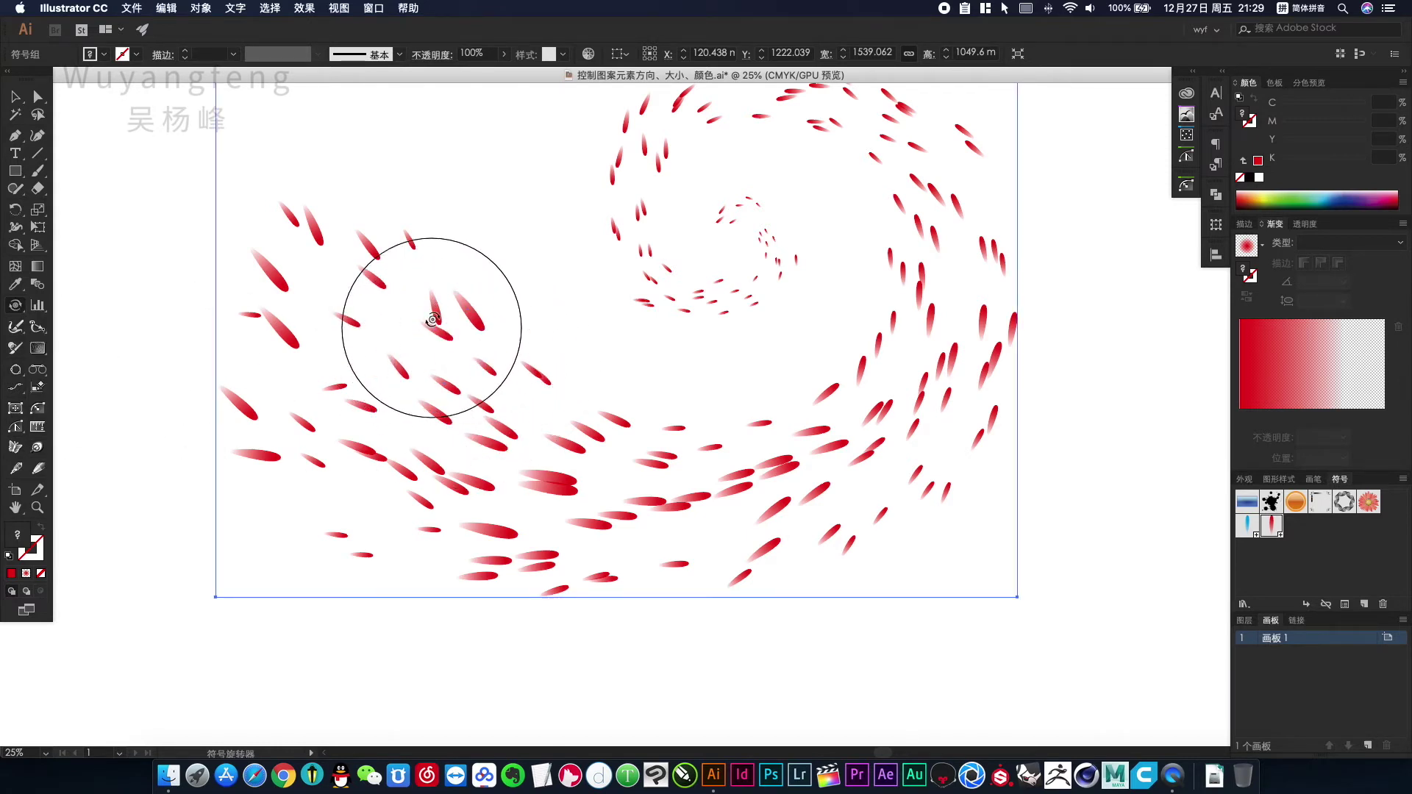
pyautogui.moveTo(432, 319); pyautogui.dragTo(459, 346)
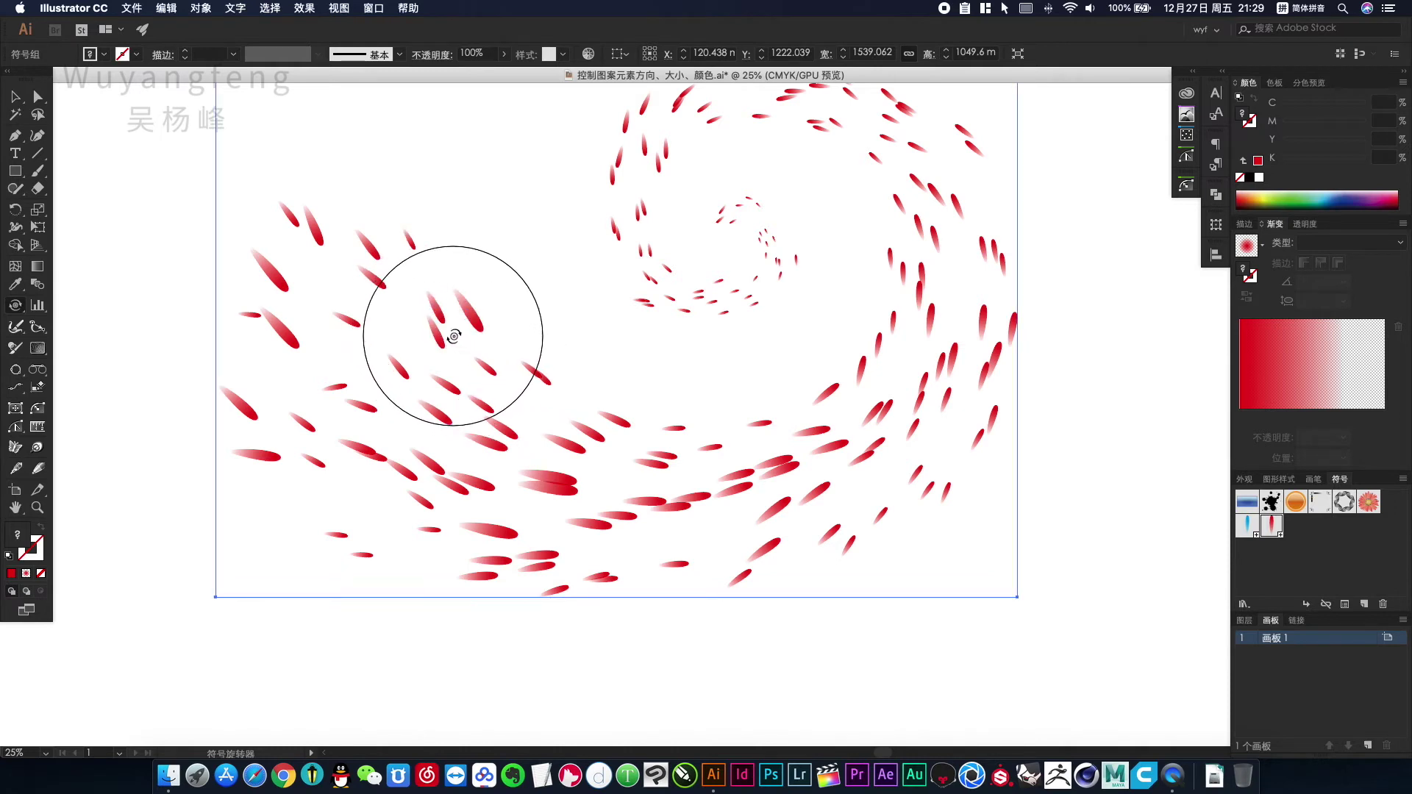
# Step: Enlarge several teardrops across the spiral's tail with the Symbol Sizer to vary their sizes
pyautogui.click(13, 311)
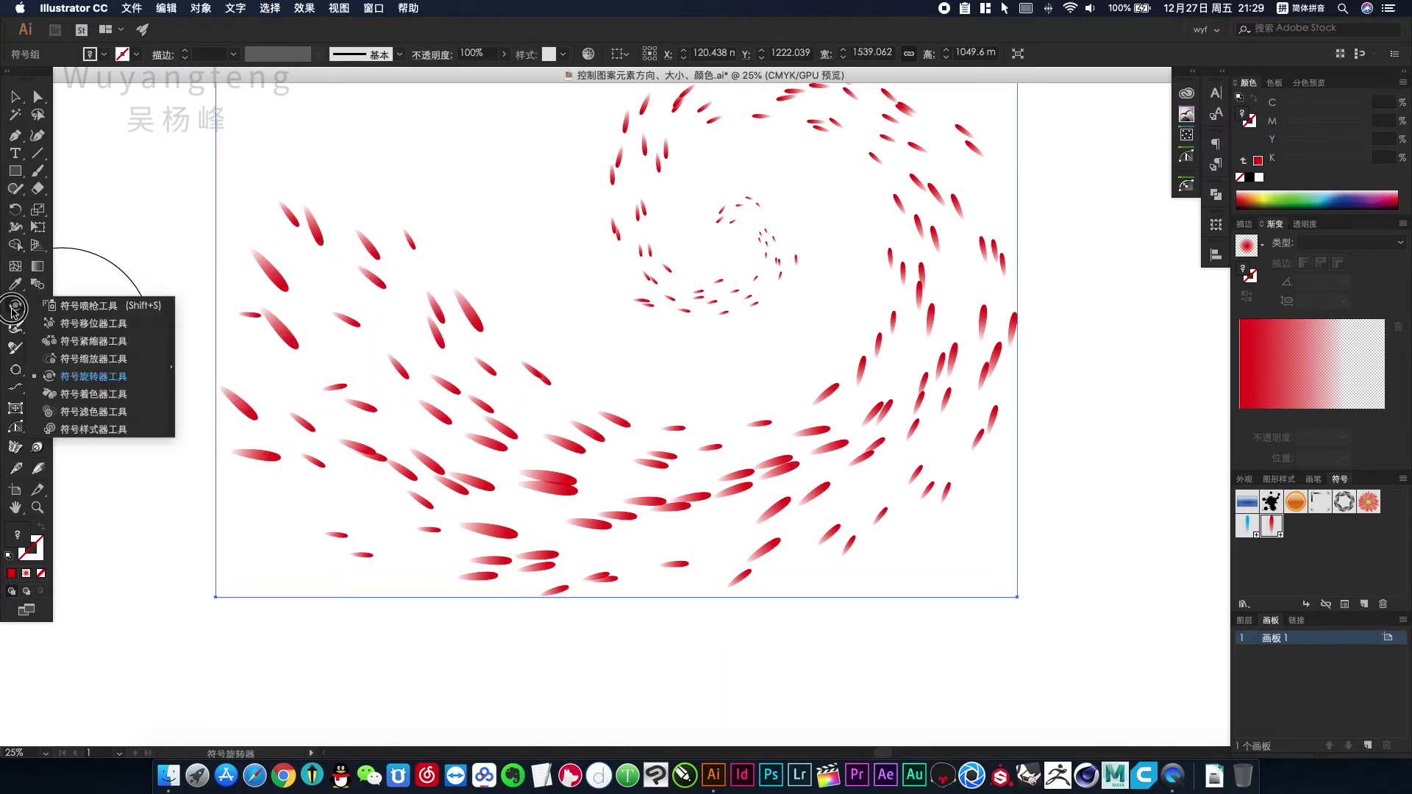
pyautogui.click(92, 360)
pyautogui.moveTo(365, 443); pyautogui.dragTo(375, 461)
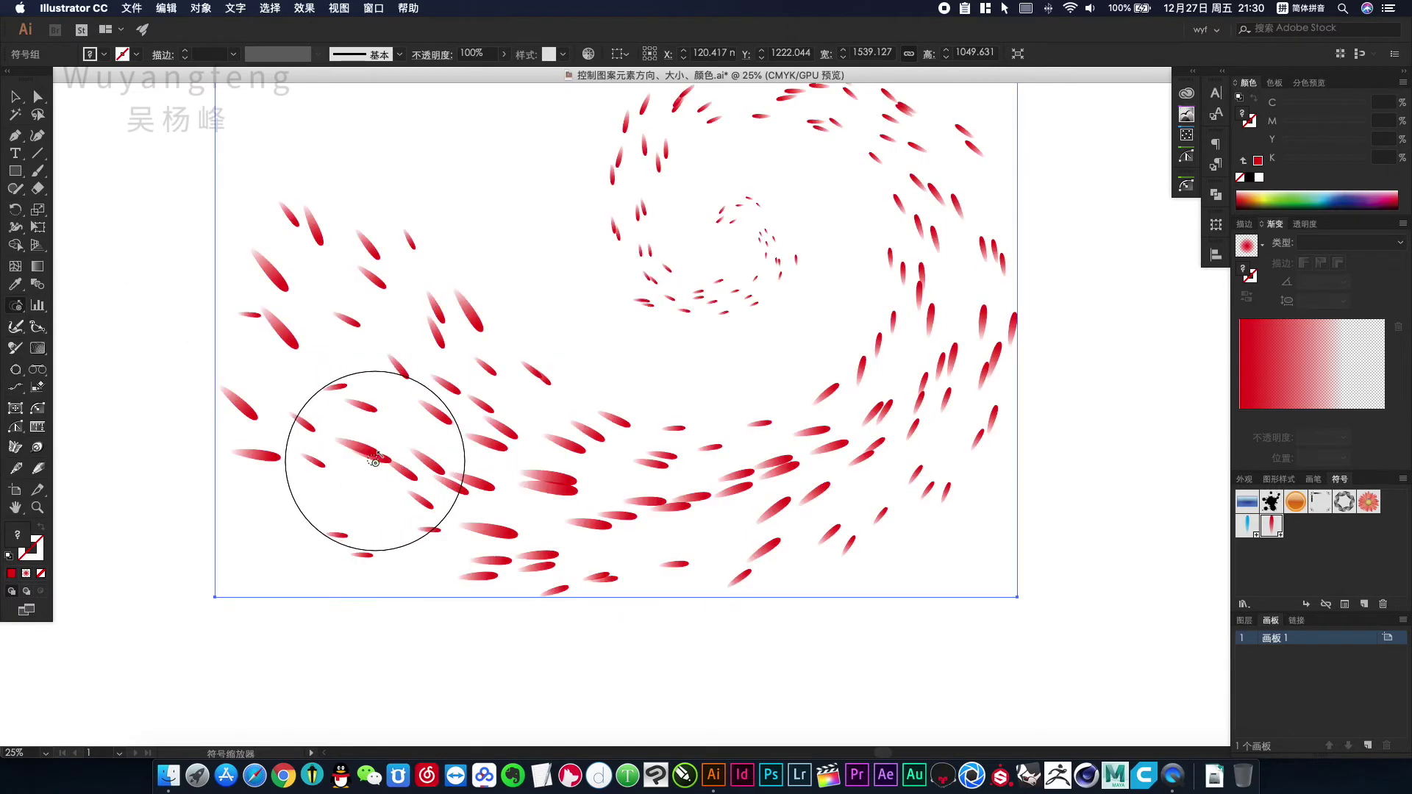
pyautogui.moveTo(376, 401)
pyautogui.mouseDown()
pyautogui.moveTo(318, 401)
pyautogui.moveTo(236, 309)
pyautogui.moveTo(318, 208)
pyautogui.mouseUp()
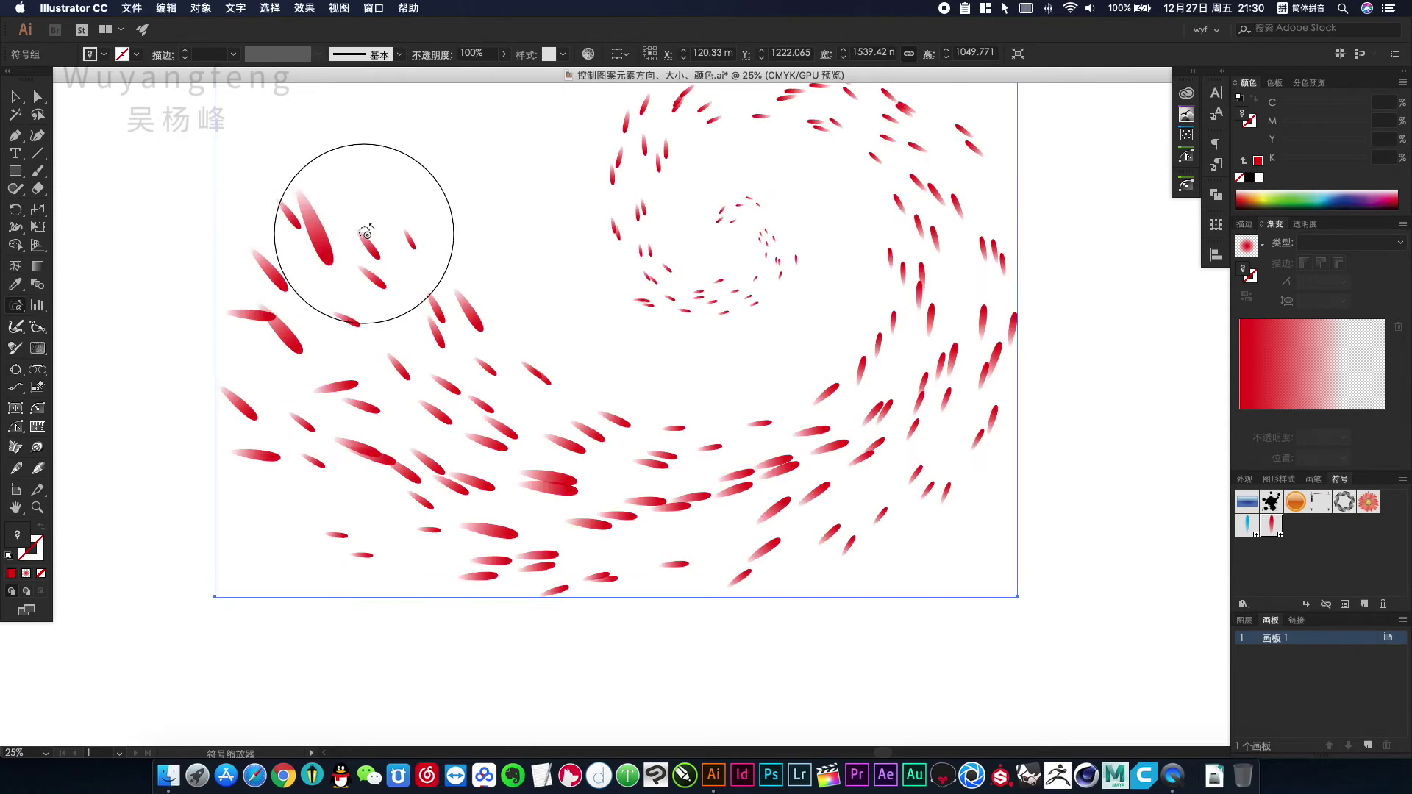
pyautogui.moveTo(414, 259)
pyautogui.mouseDown()
pyautogui.moveTo(419, 335)
pyautogui.moveTo(531, 455)
pyautogui.mouseUp()
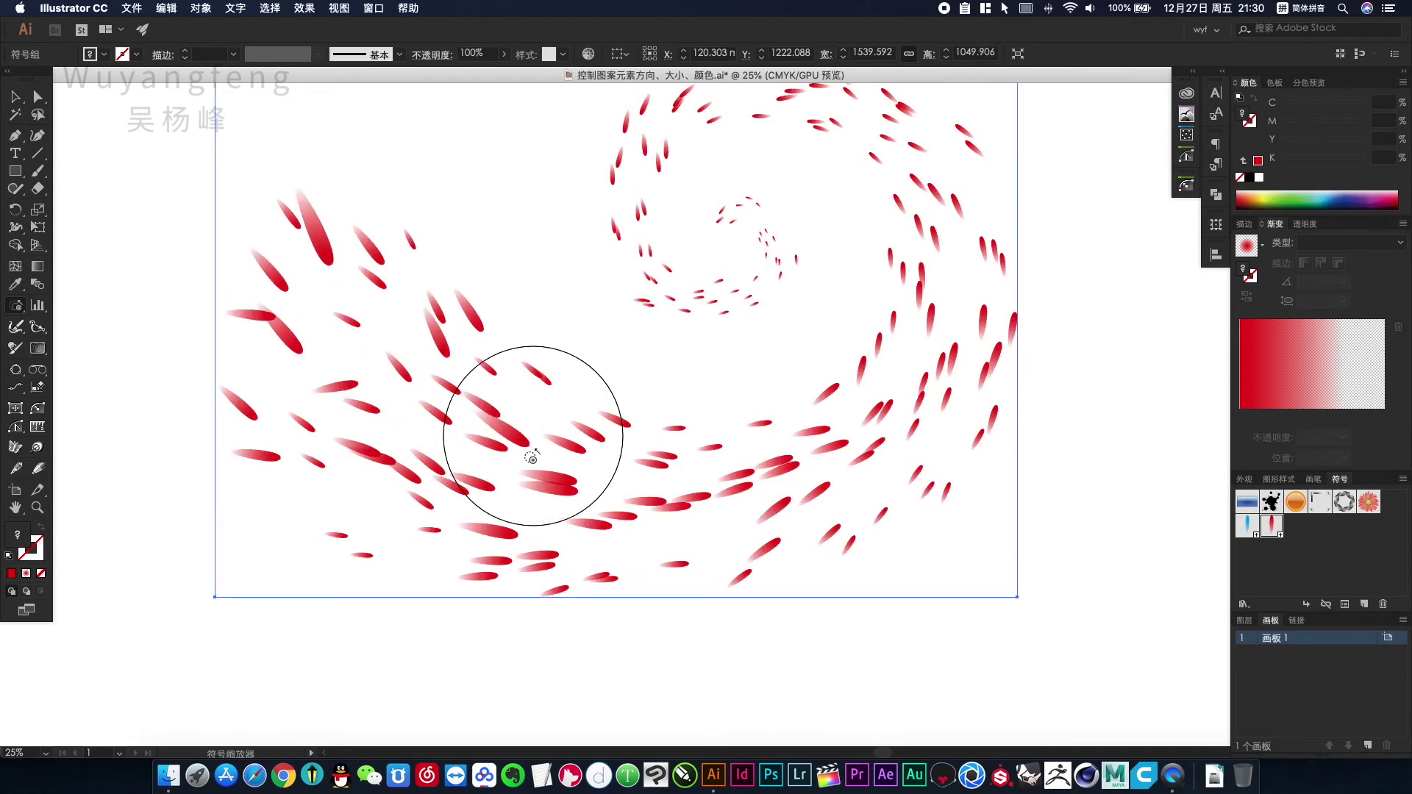
# Step: Enlarge scattered teardrops along the lower curve, right edge and tail with the Symbol Sizer, and deselect the symbol set
pyautogui.moveTo(509, 537)
pyautogui.mouseDown()
pyautogui.moveTo(801, 535)
pyautogui.moveTo(775, 507)
pyautogui.moveTo(898, 454)
pyautogui.moveTo(900, 411)
pyautogui.mouseUp()
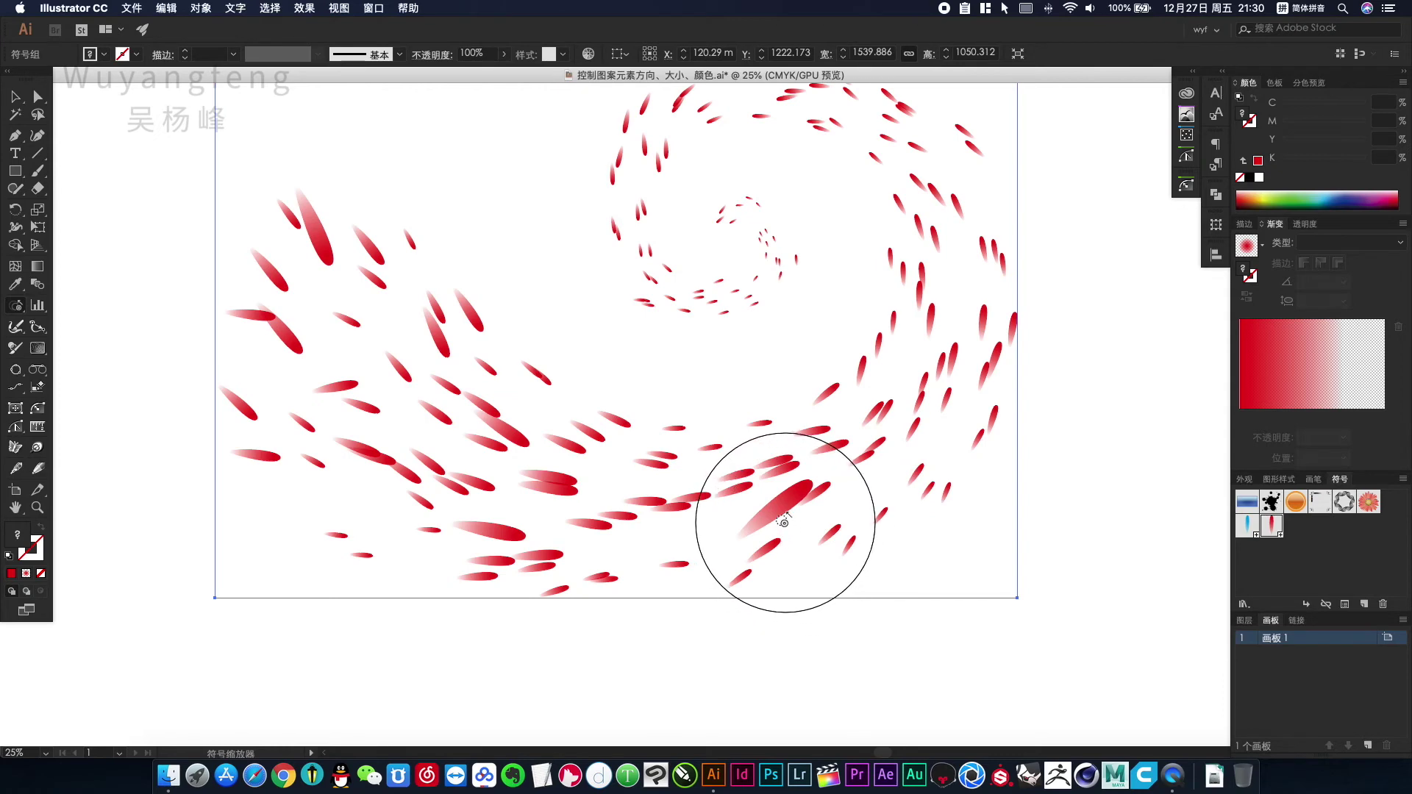
pyautogui.moveTo(778, 511)
pyautogui.mouseDown()
pyautogui.moveTo(762, 519)
pyautogui.moveTo(695, 489)
pyautogui.moveTo(765, 468)
pyautogui.moveTo(731, 422)
pyautogui.moveTo(748, 423)
pyautogui.mouseUp()
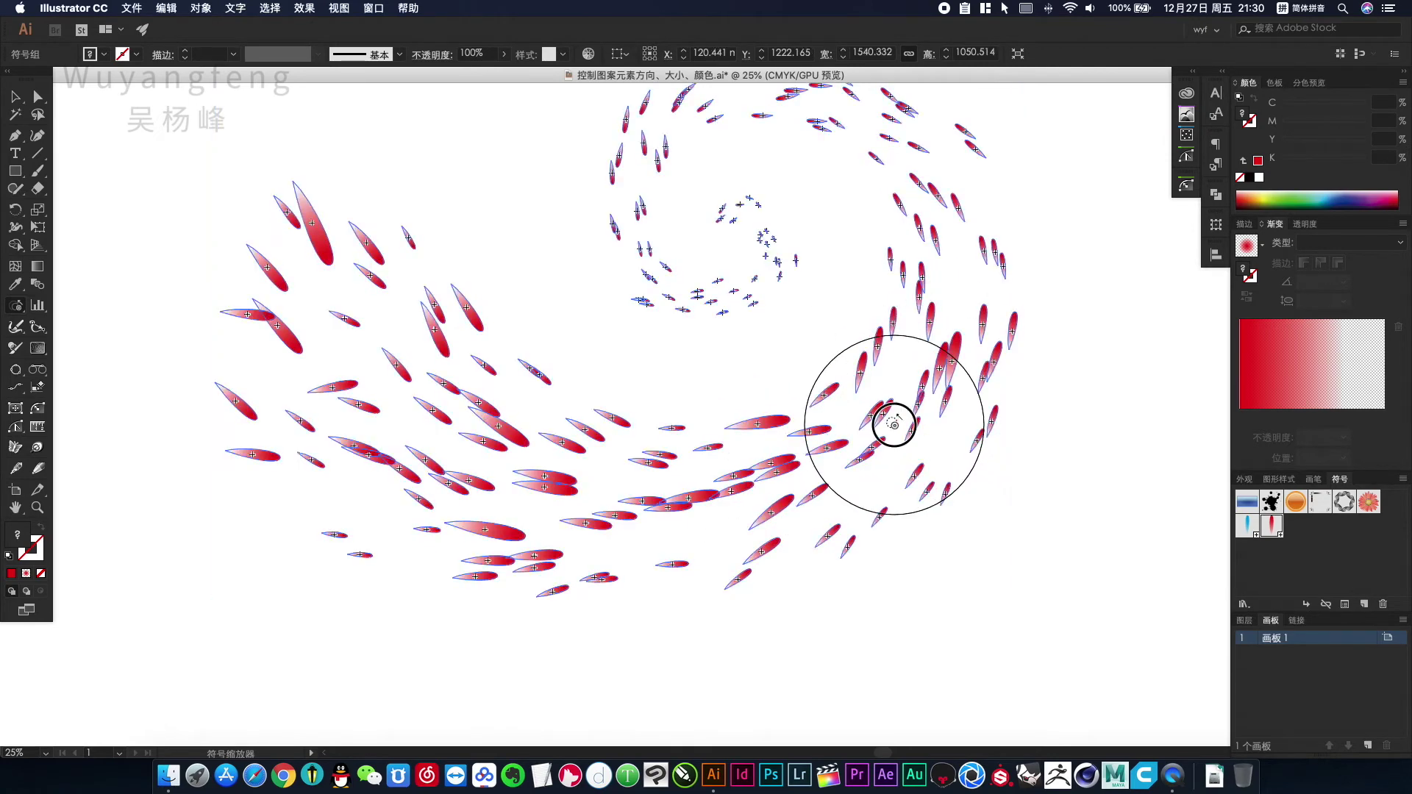
pyautogui.moveTo(607, 521); pyautogui.dragTo(601, 441)
pyautogui.moveTo(601, 441)
pyautogui.mouseDown()
pyautogui.moveTo(459, 319)
pyautogui.moveTo(387, 381)
pyautogui.moveTo(347, 443)
pyautogui.moveTo(299, 453)
pyautogui.moveTo(311, 437)
pyautogui.moveTo(275, 432)
pyautogui.moveTo(355, 401)
pyautogui.mouseUp()
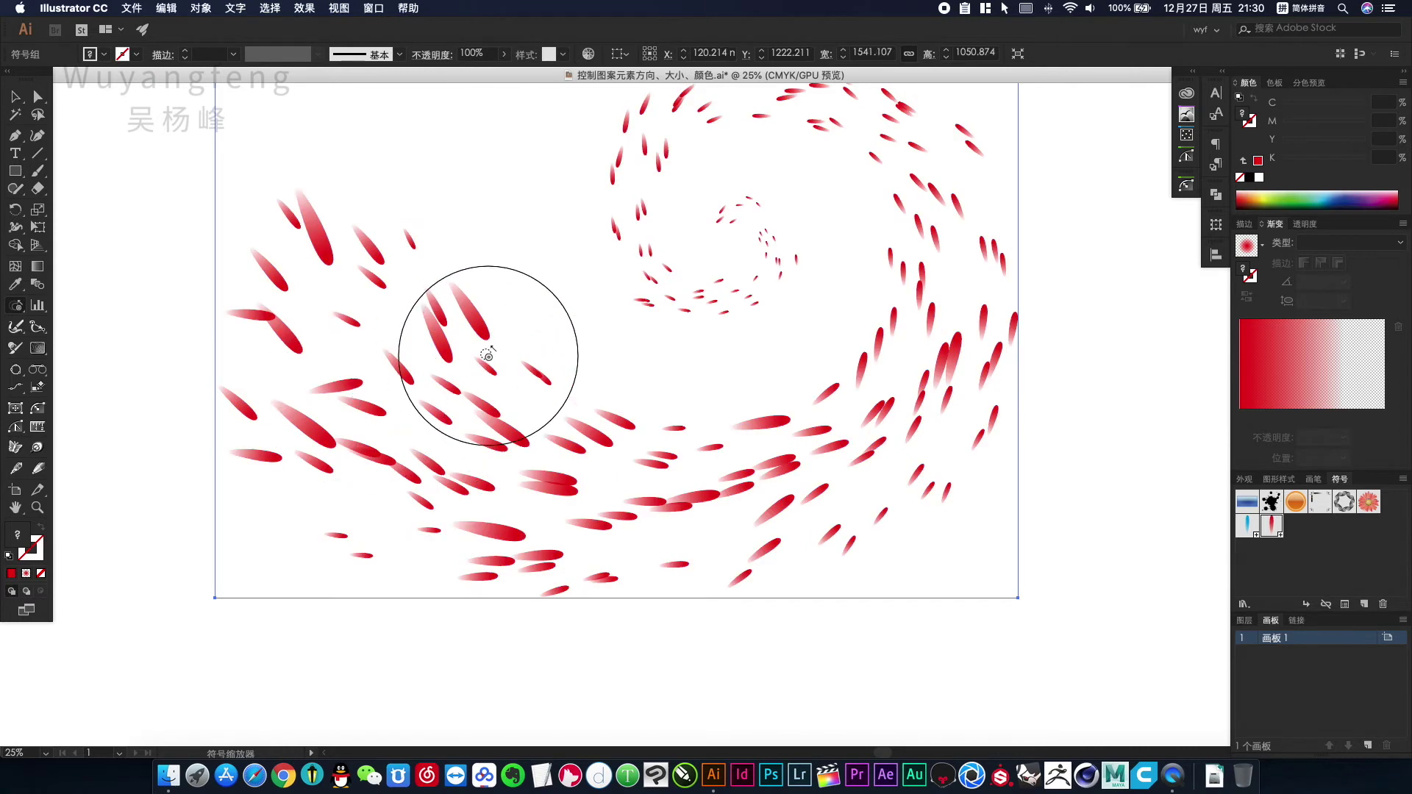
pyautogui.press('v')
pyautogui.click(668, 226)
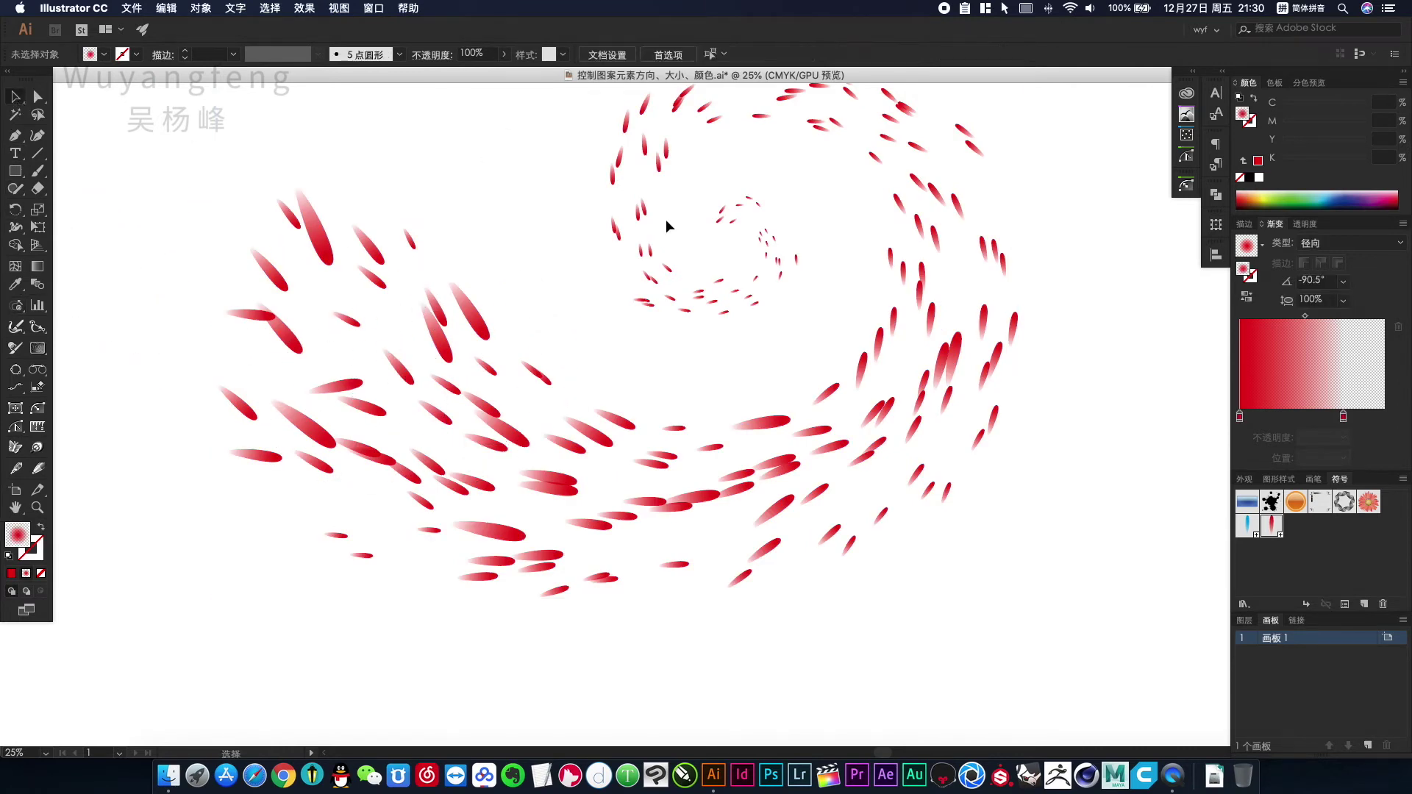
# Step: Select the spiral symbol set and expand it with Object and Fill enabled
pyautogui.moveTo(859, 312); pyautogui.dragTo(875, 381)
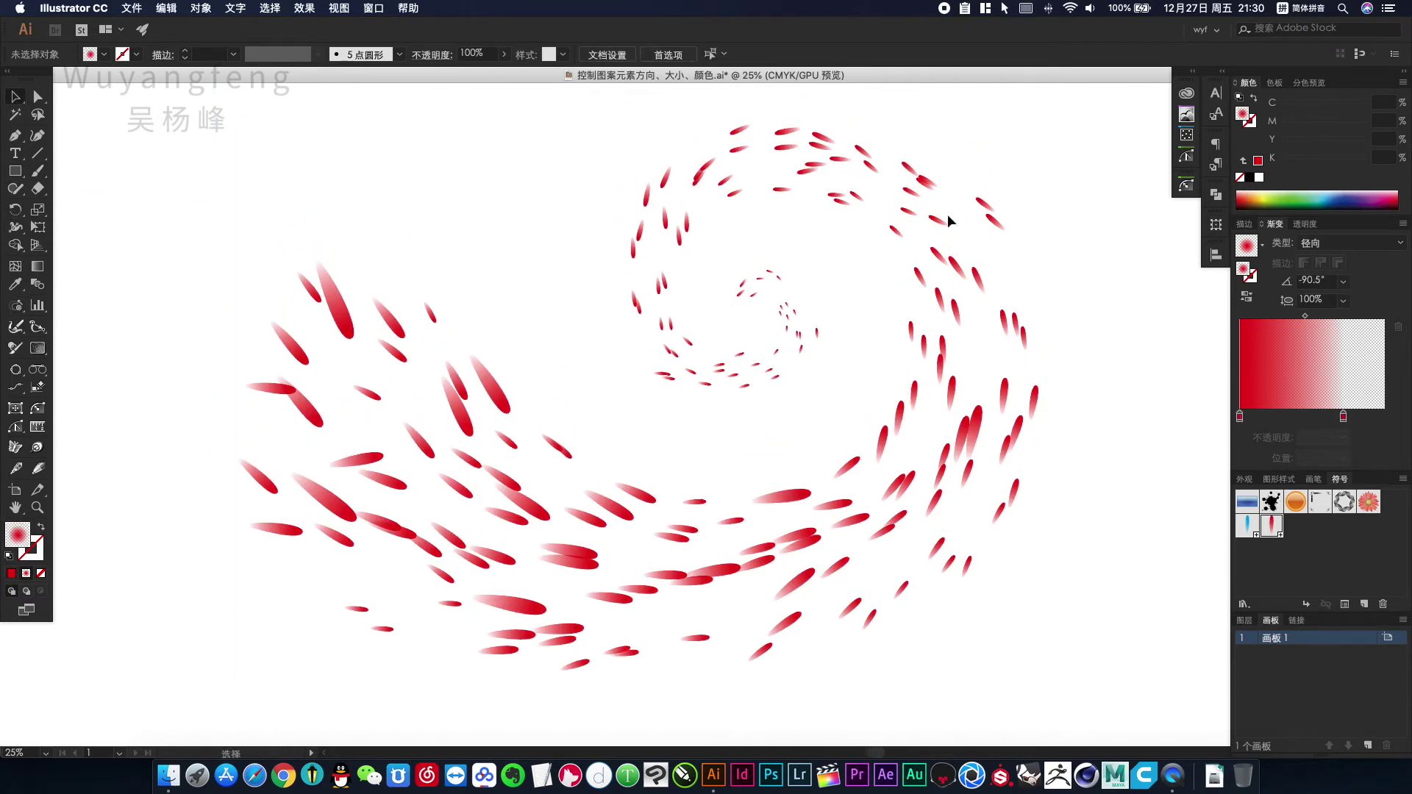
pyautogui.click(966, 283)
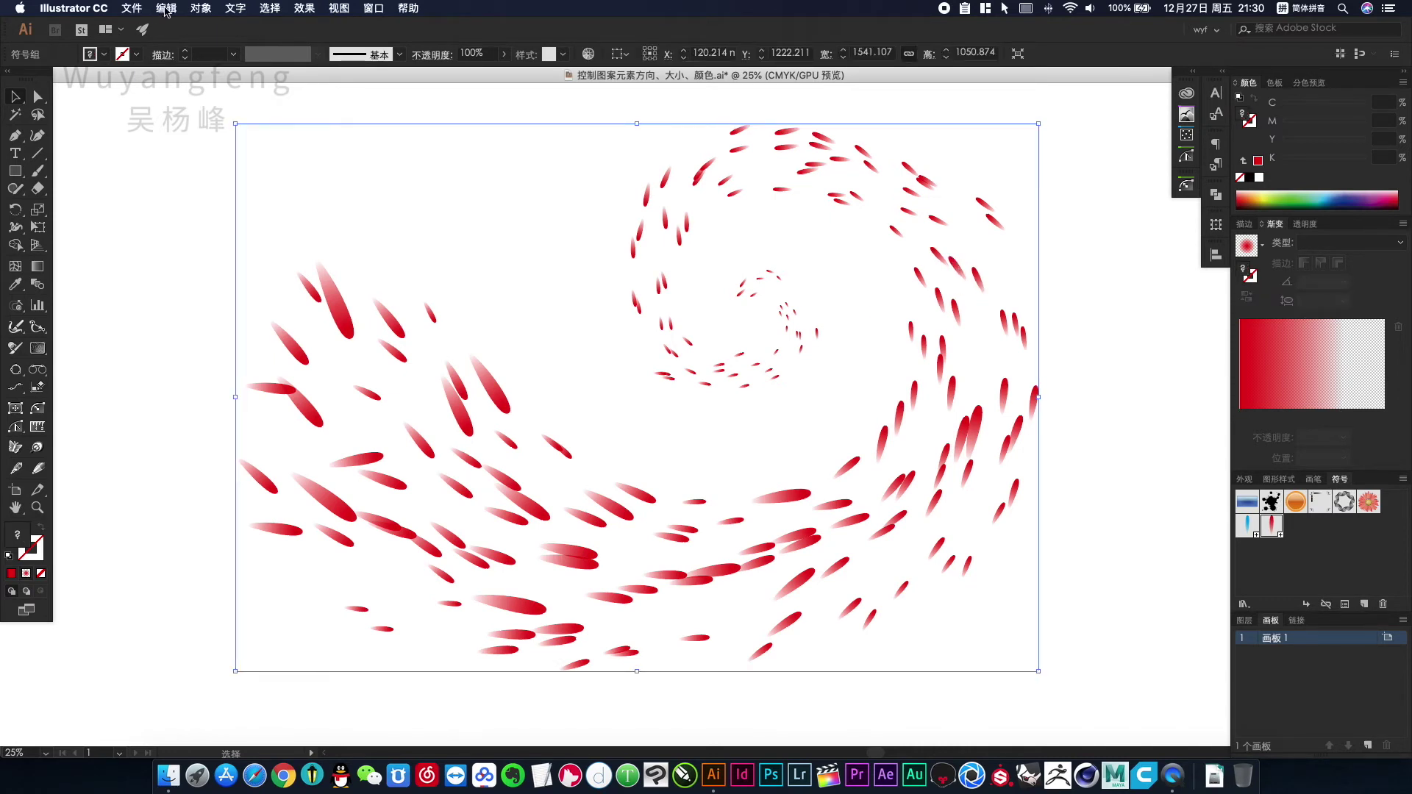
pyautogui.click(205, 10)
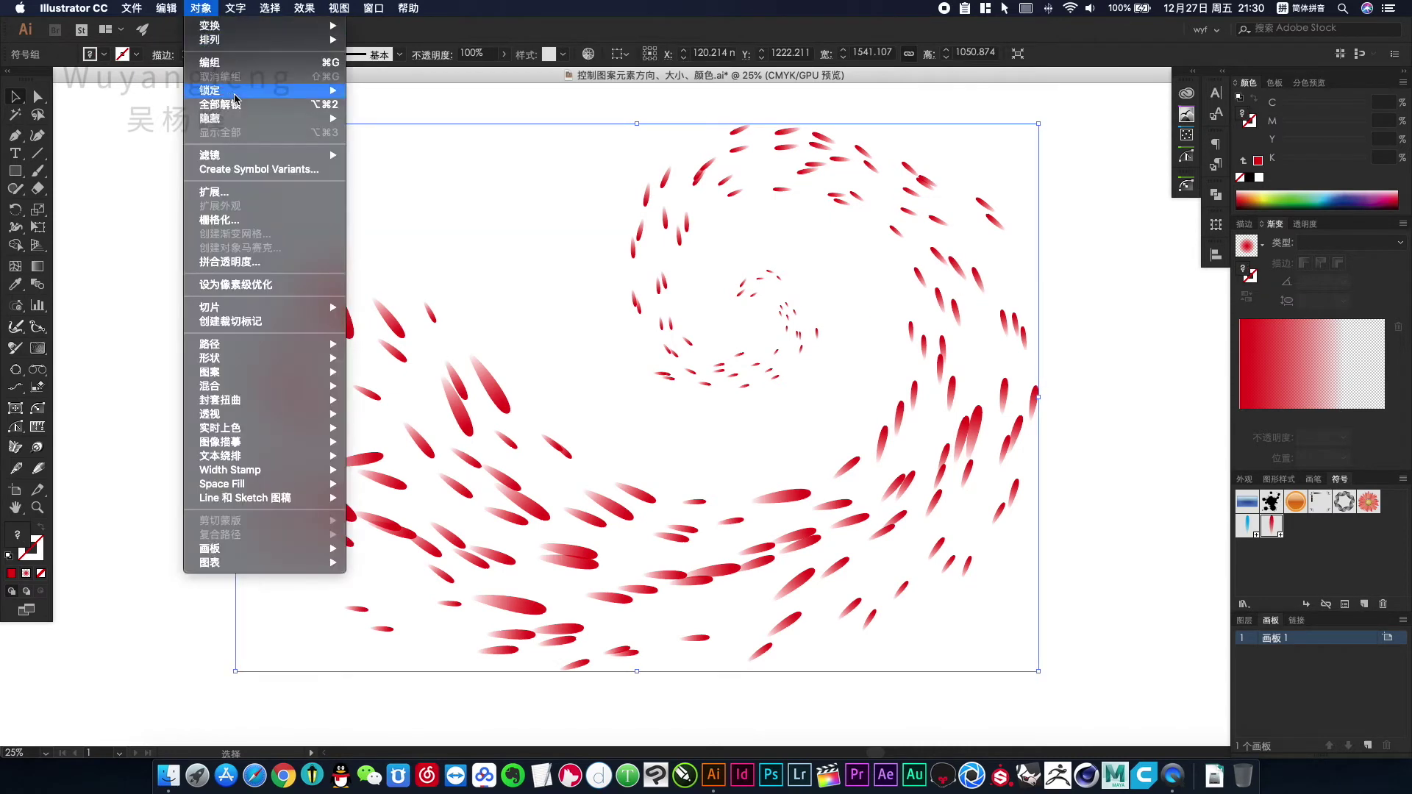
pyautogui.click(225, 193)
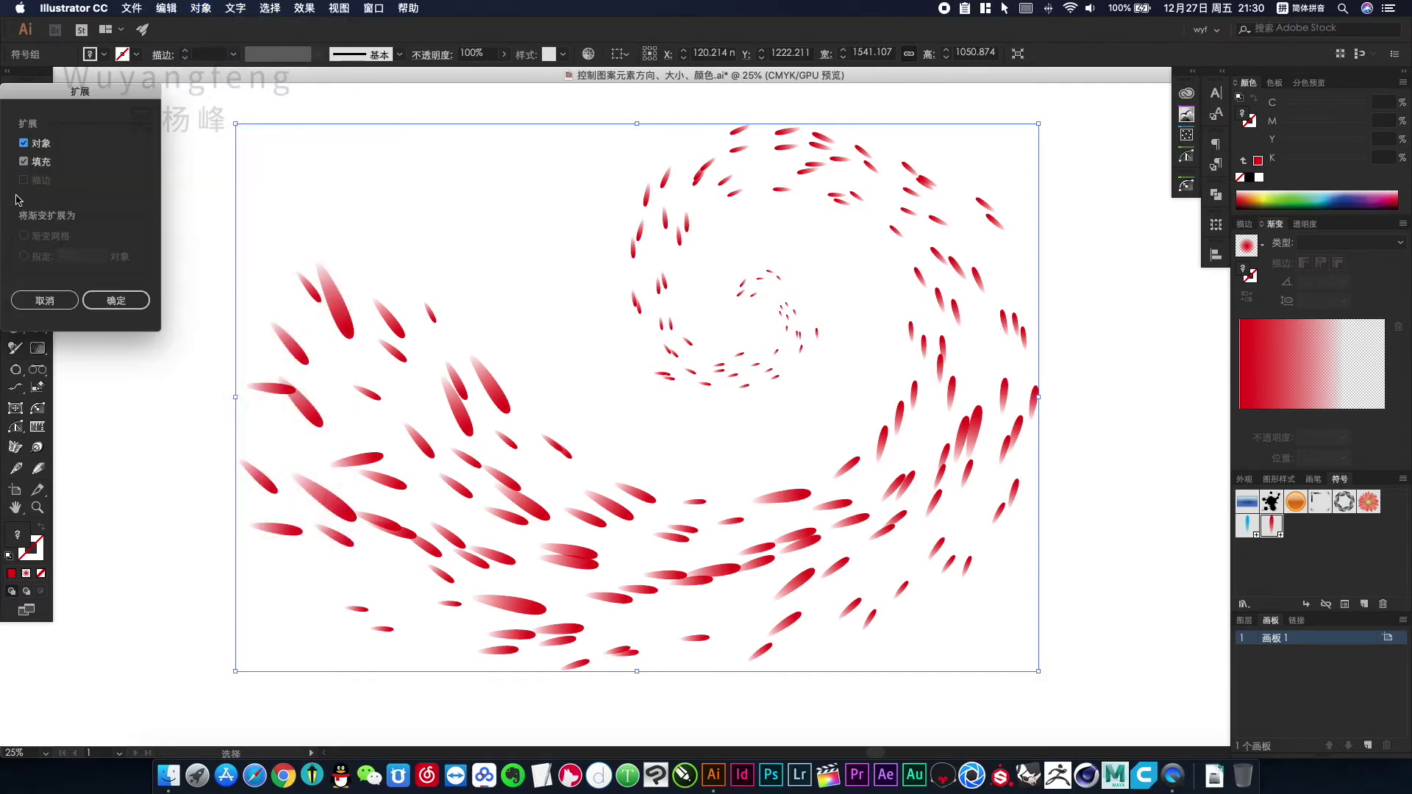
pyautogui.moveTo(83, 99); pyautogui.dragTo(706, 183)
pyautogui.click(720, 385)
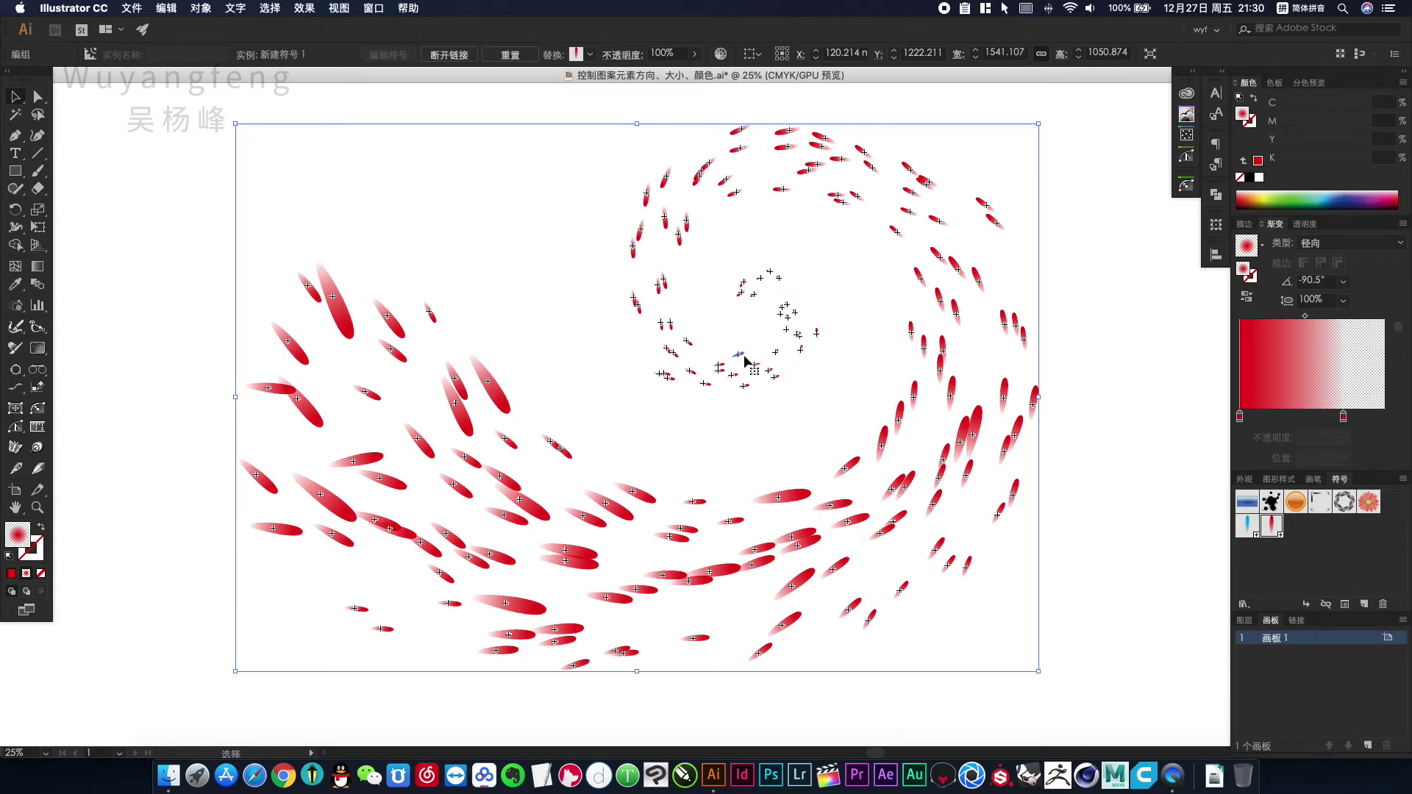
pyautogui.click(165, 8)
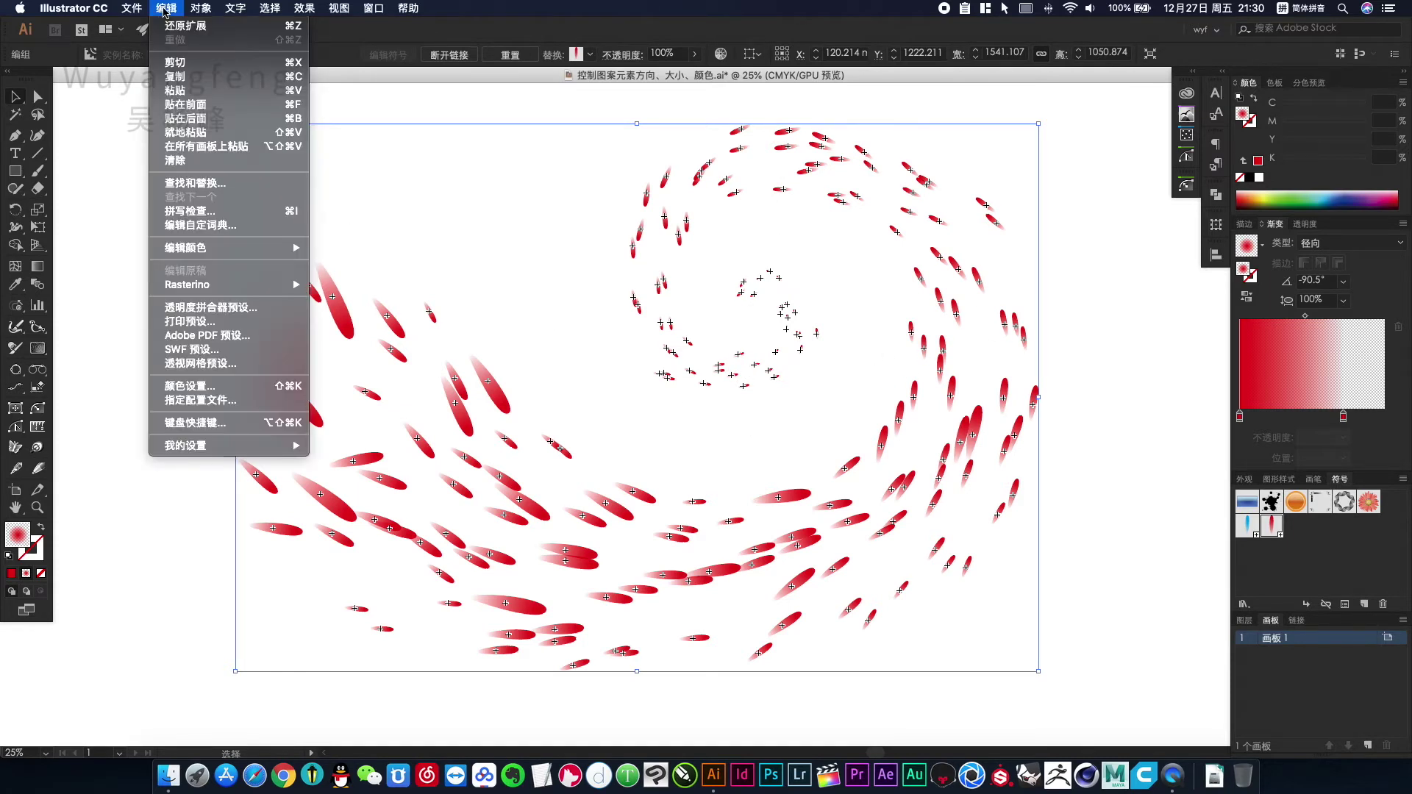
pyautogui.click(166, 9)
pyautogui.click(166, 9)
pyautogui.moveTo(200, 9)
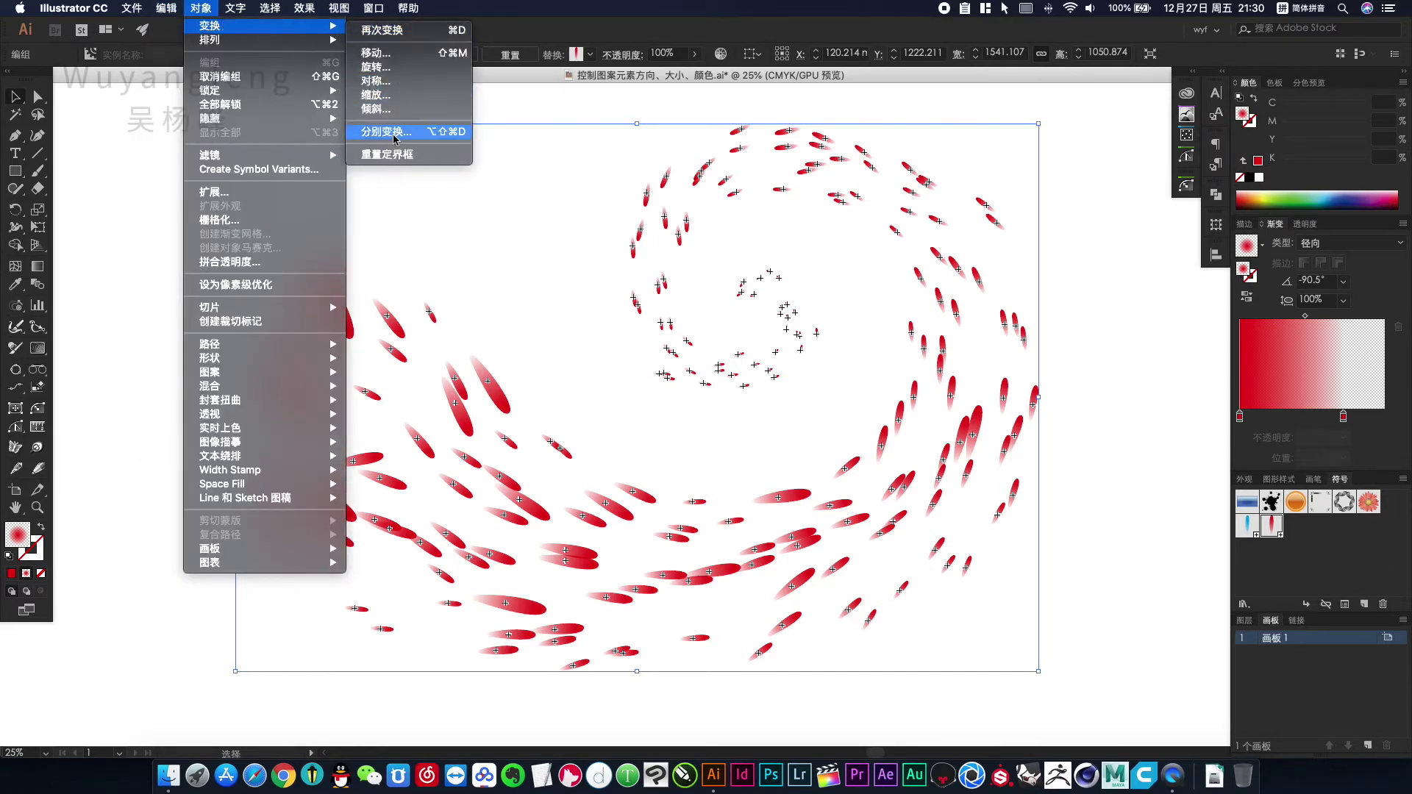
pyautogui.click(386, 132)
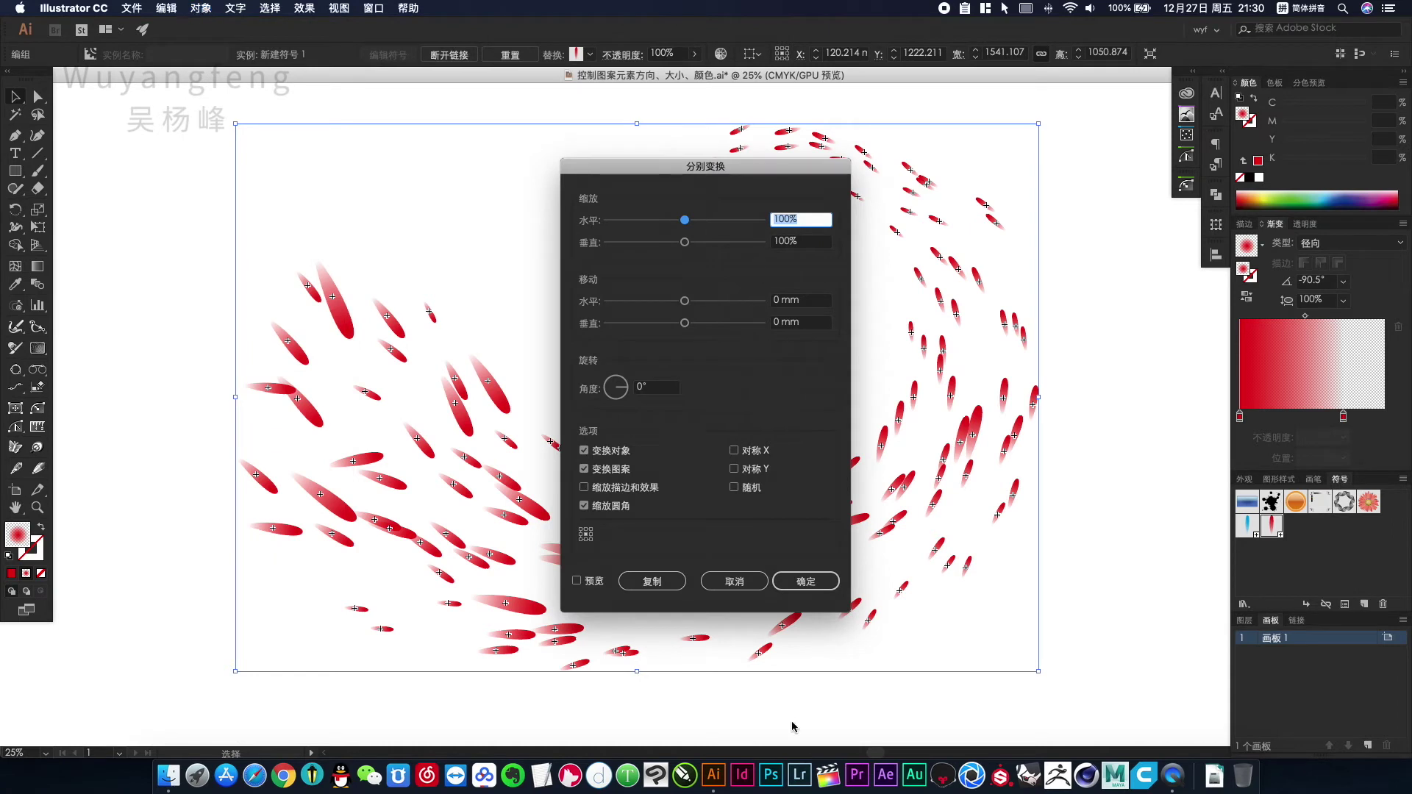
pyautogui.click(743, 587)
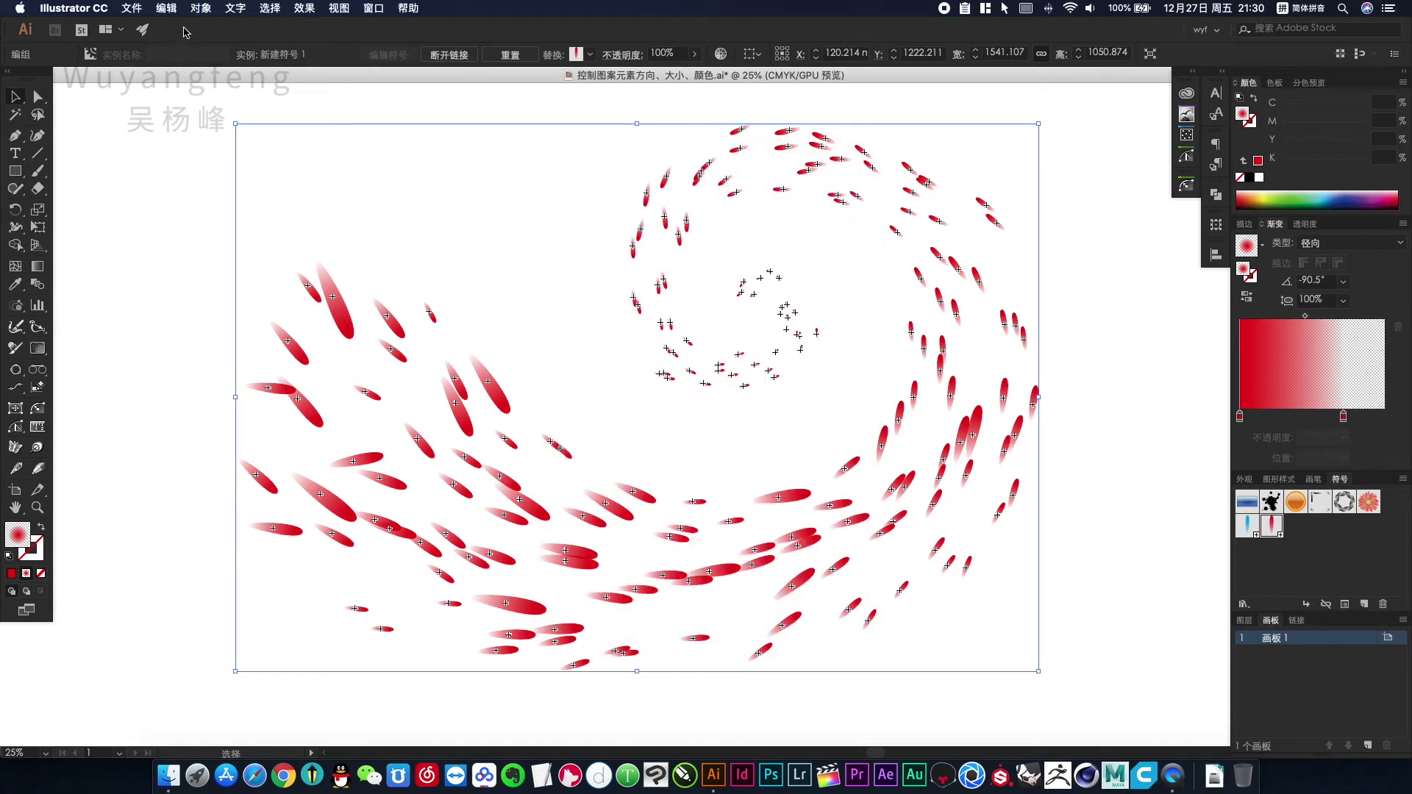
# Step: Ungroup the expanded spiral into individual teardrop symbols
pyautogui.click(166, 8)
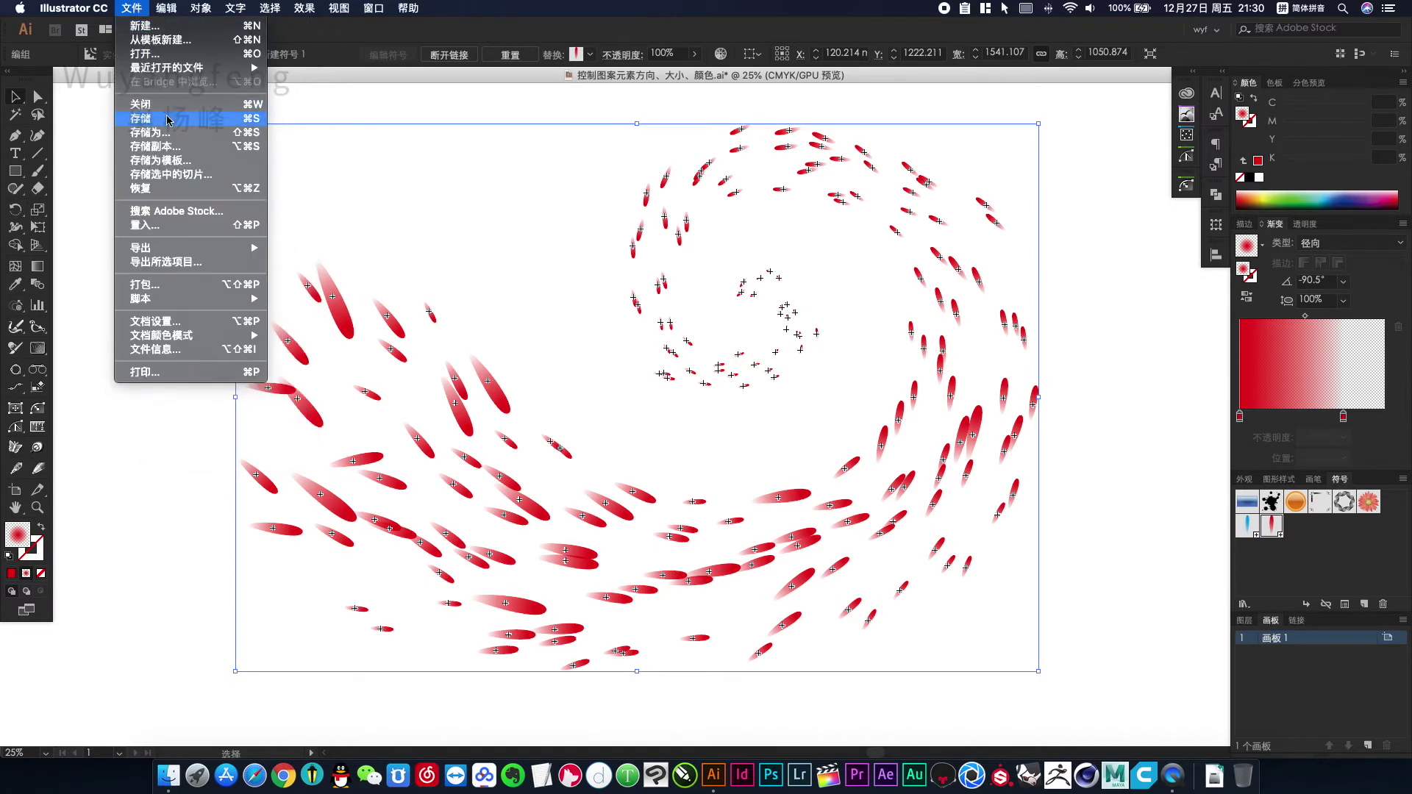
pyautogui.moveTo(200, 8)
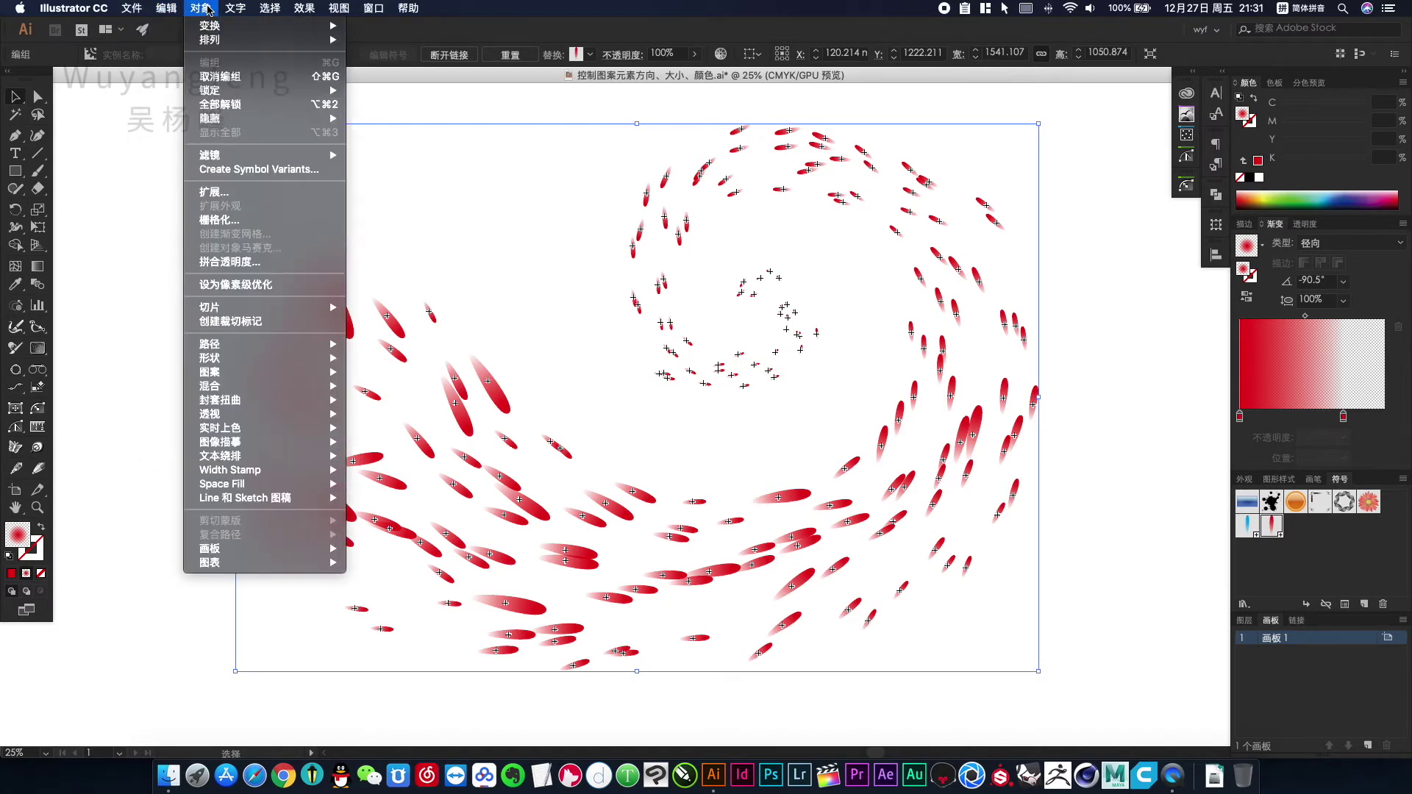
pyautogui.click(223, 77)
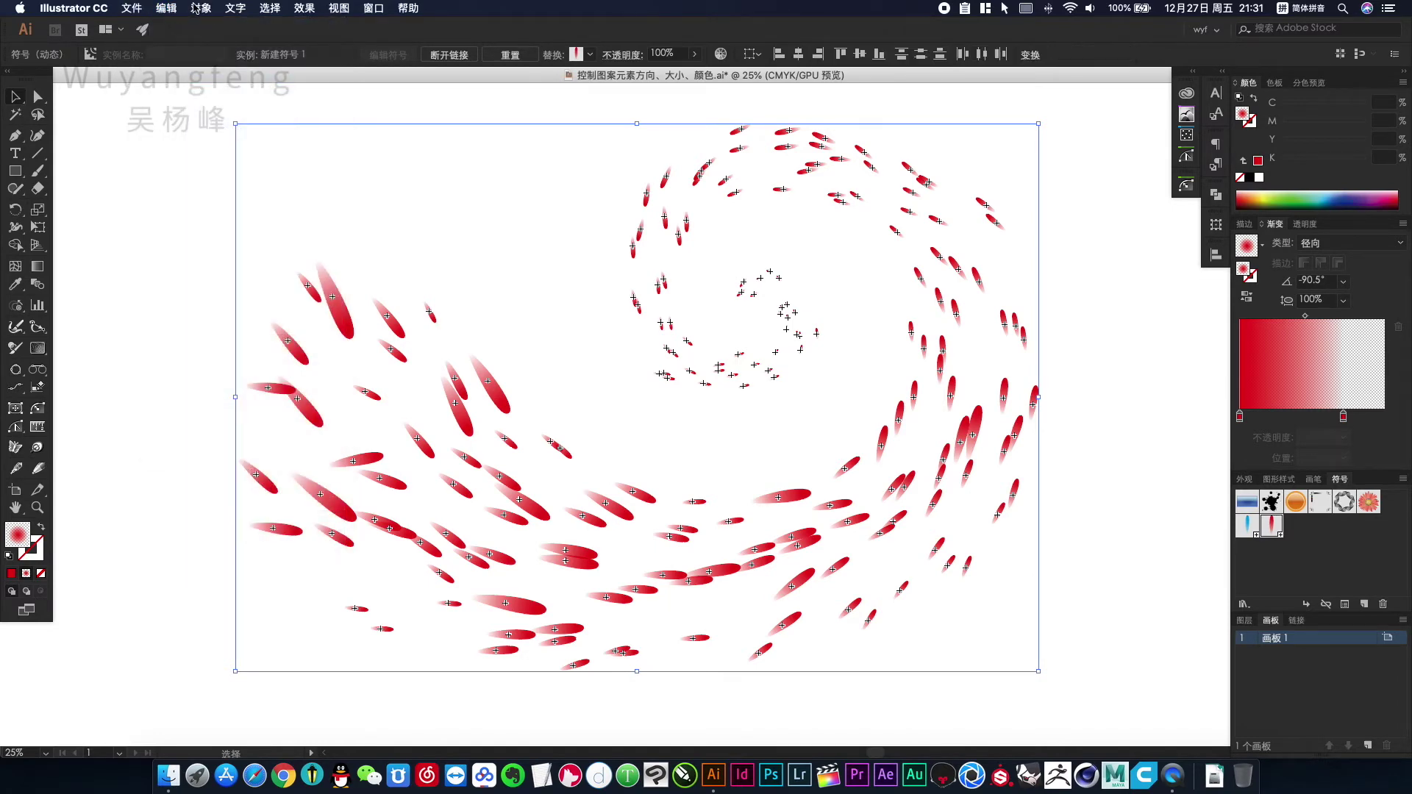
# Step: Apply a random Transform Each to all the teardrops, with 10.2306 mm horizontal and vertical movement and a slight rotation
pyautogui.click(201, 8)
pyautogui.moveTo(217, 26)
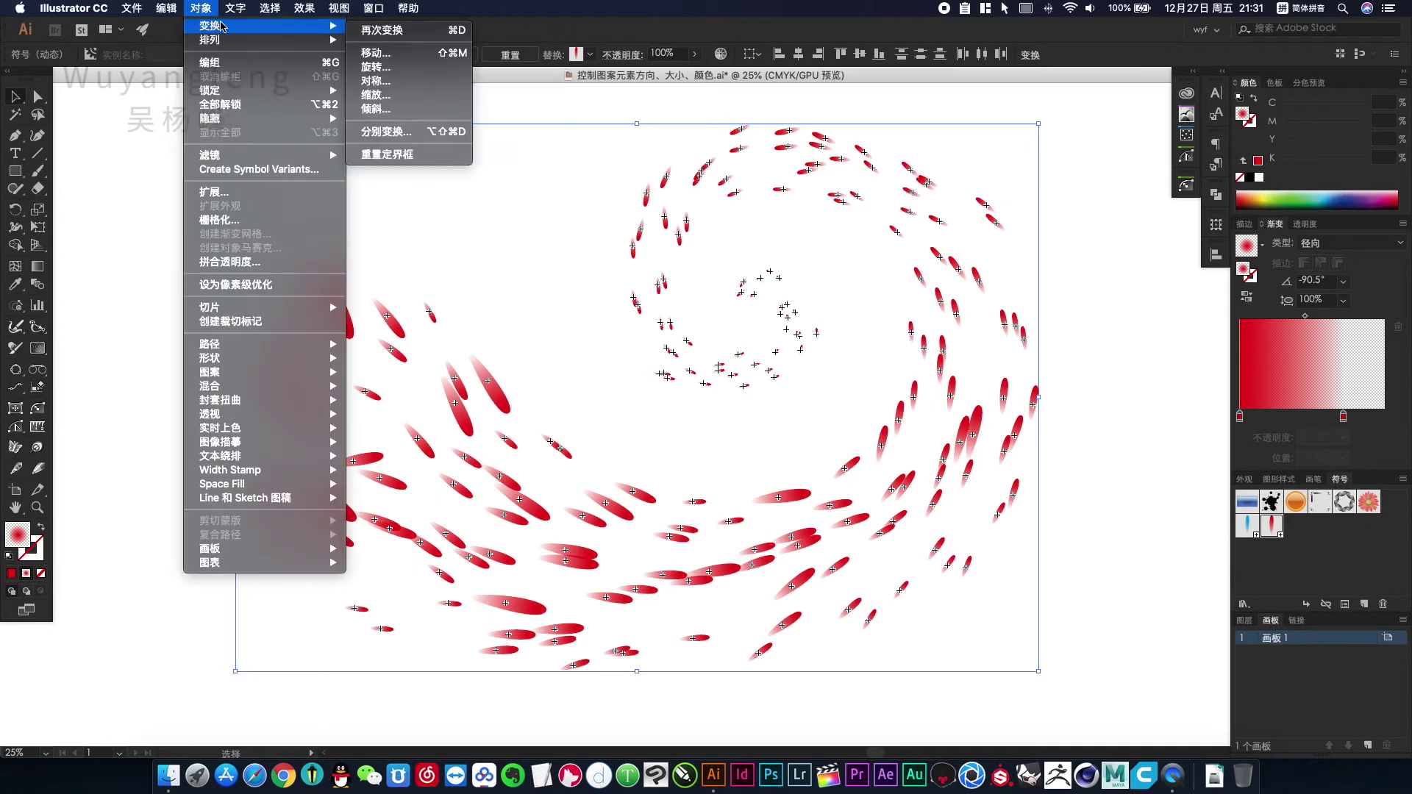
pyautogui.click(397, 140)
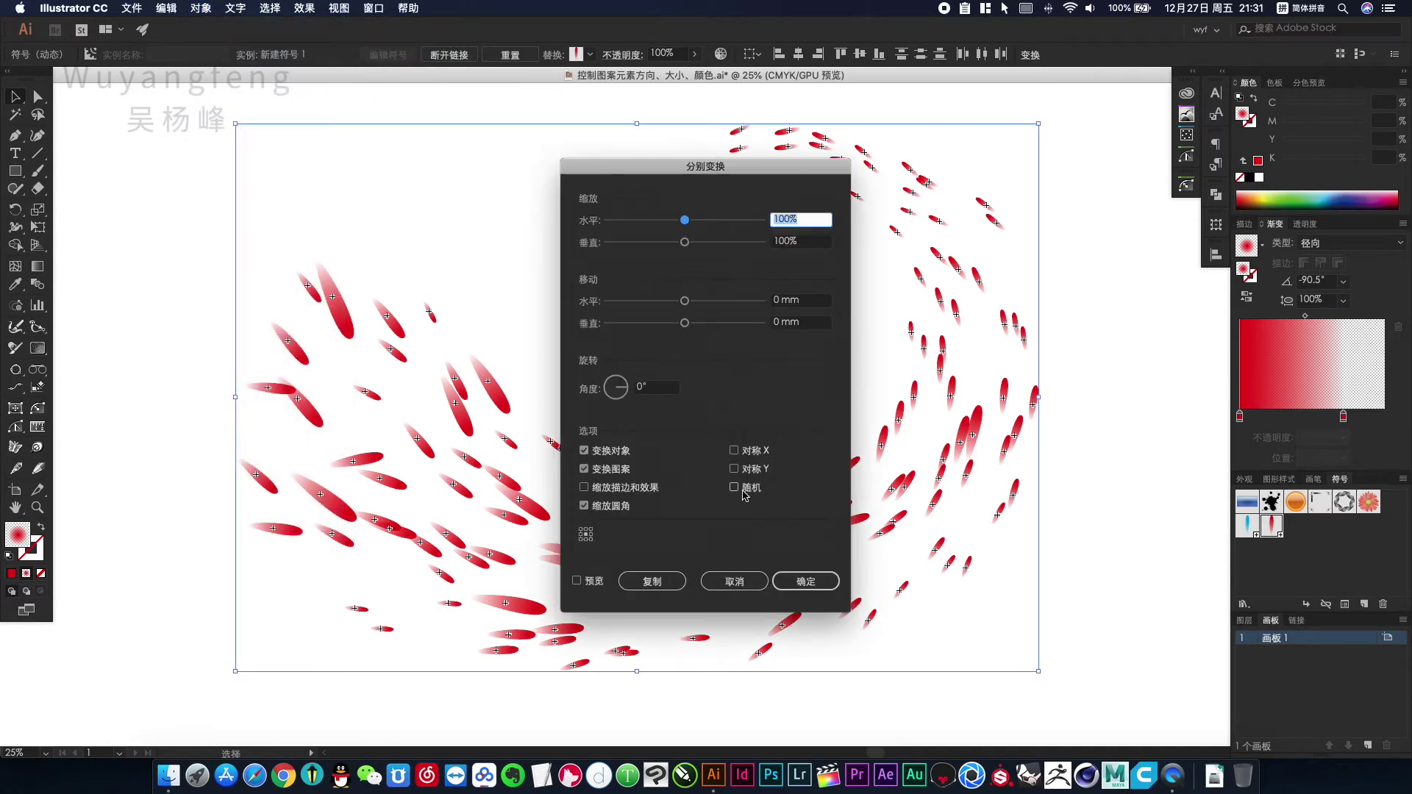
pyautogui.click(734, 487)
pyautogui.click(576, 582)
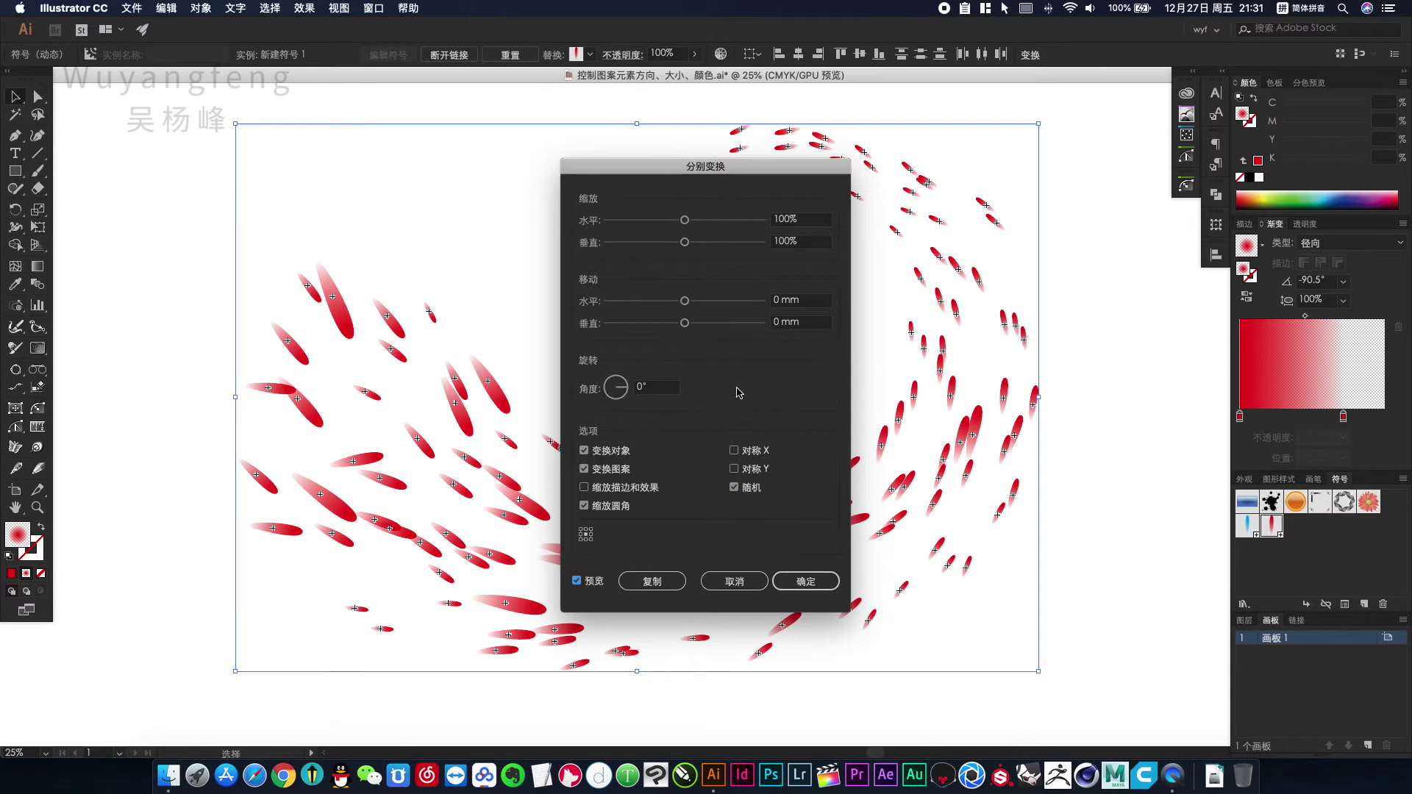
pyautogui.click(707, 308)
pyautogui.click(708, 323)
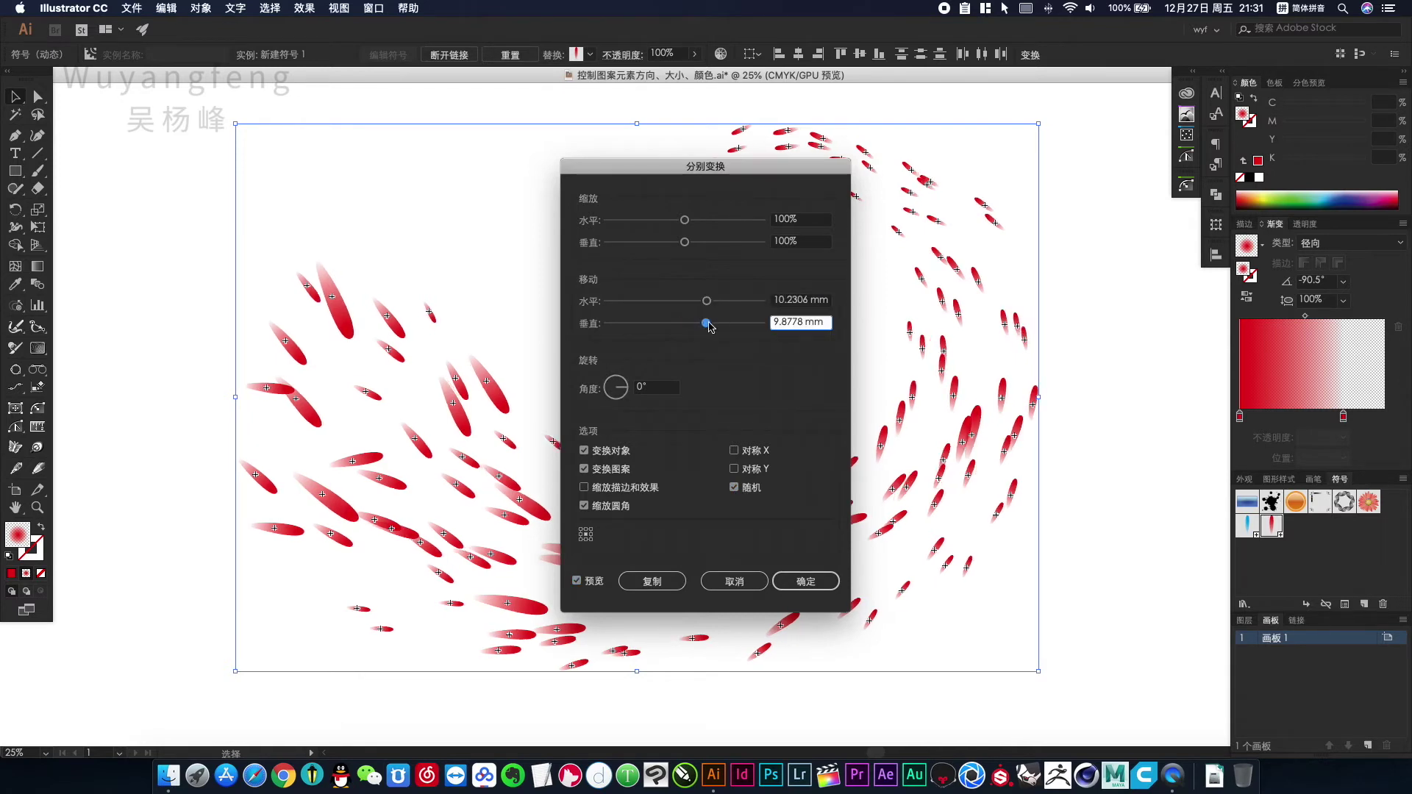
pyautogui.moveTo(758, 178); pyautogui.dragTo(1025, 215)
pyautogui.click(894, 429)
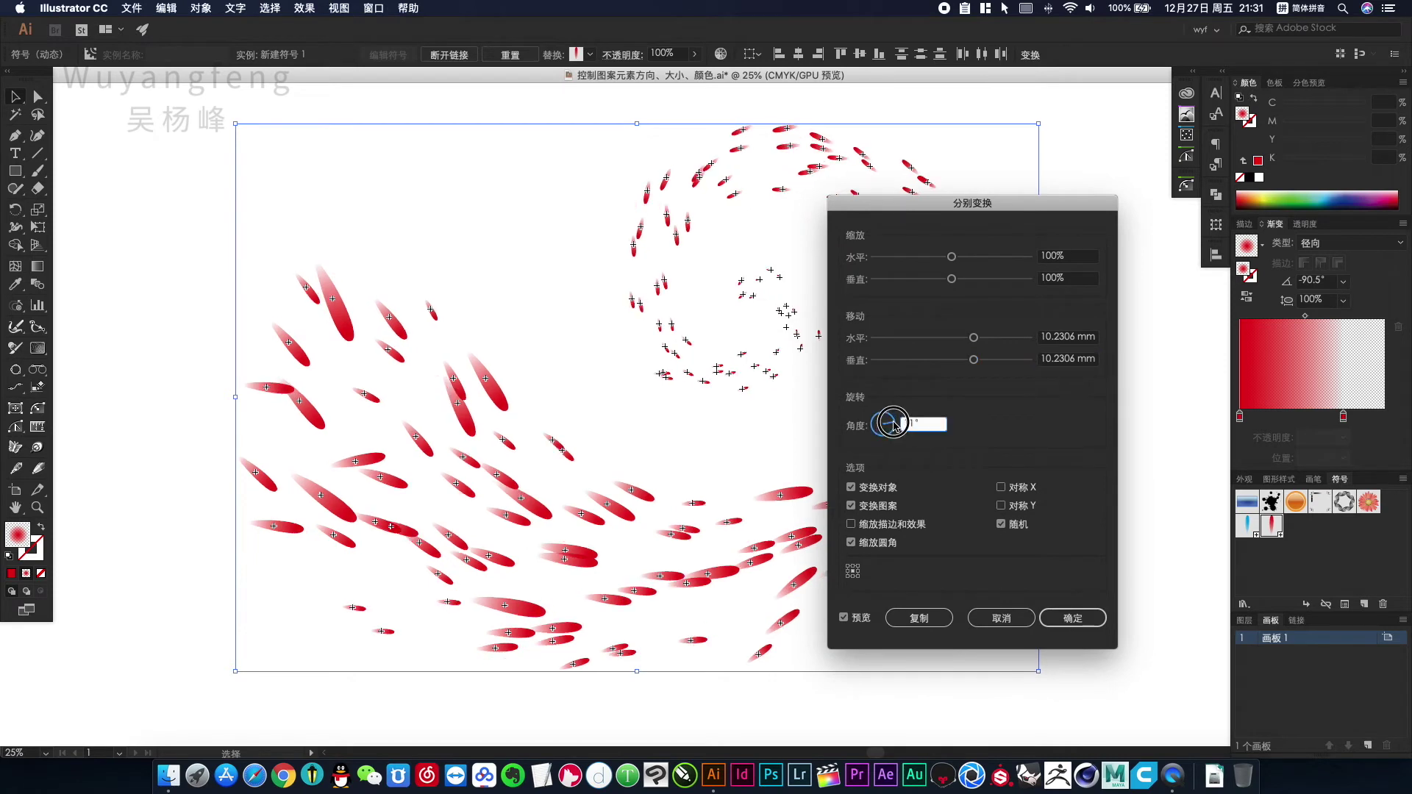
pyautogui.click(1078, 619)
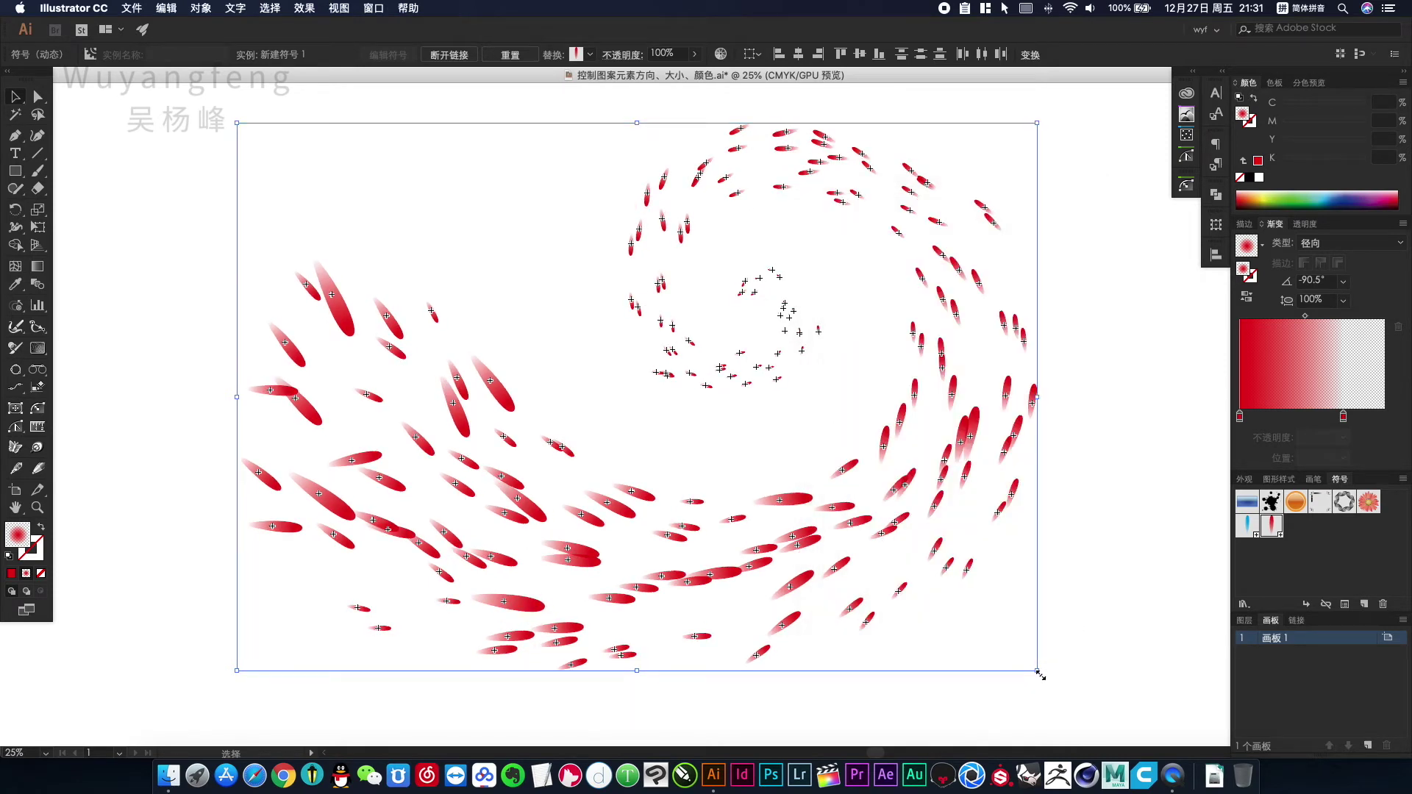
# Step: Scale the whole teardrop spiral down slightly and proportionally from its lower right corner, and deselect it
pyautogui.moveTo(1037, 672); pyautogui.dragTo(949, 620)
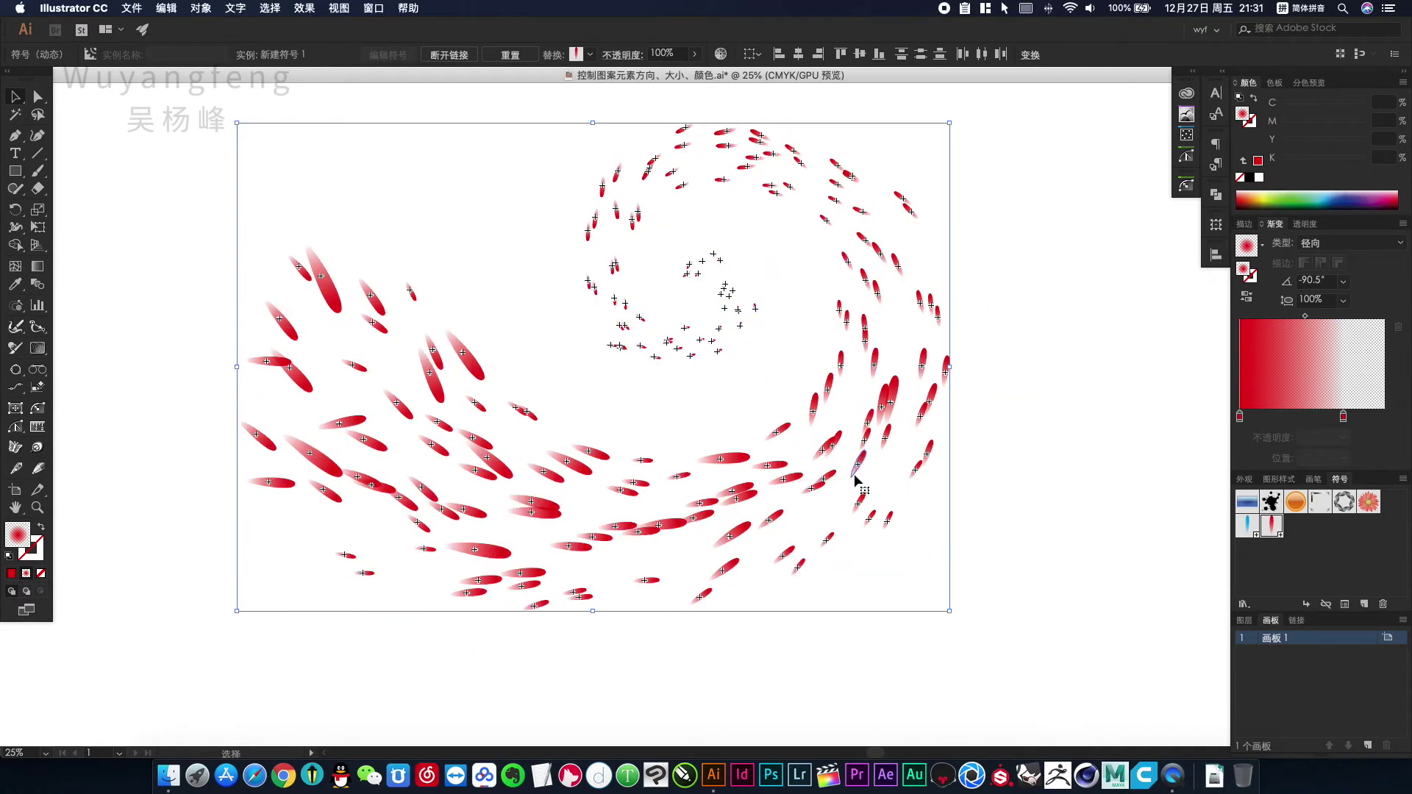
pyautogui.moveTo(783, 380); pyautogui.dragTo(879, 449)
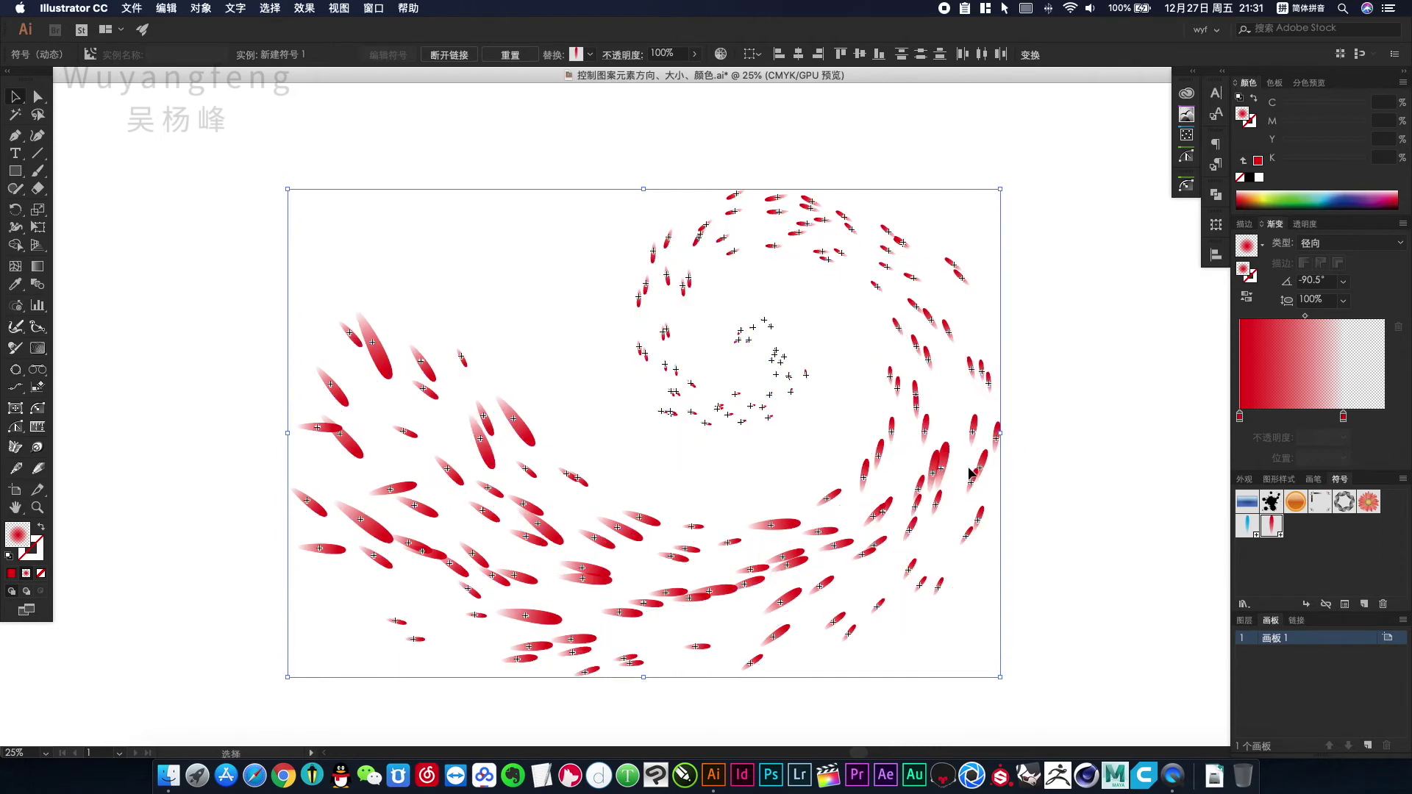
pyautogui.click(1065, 429)
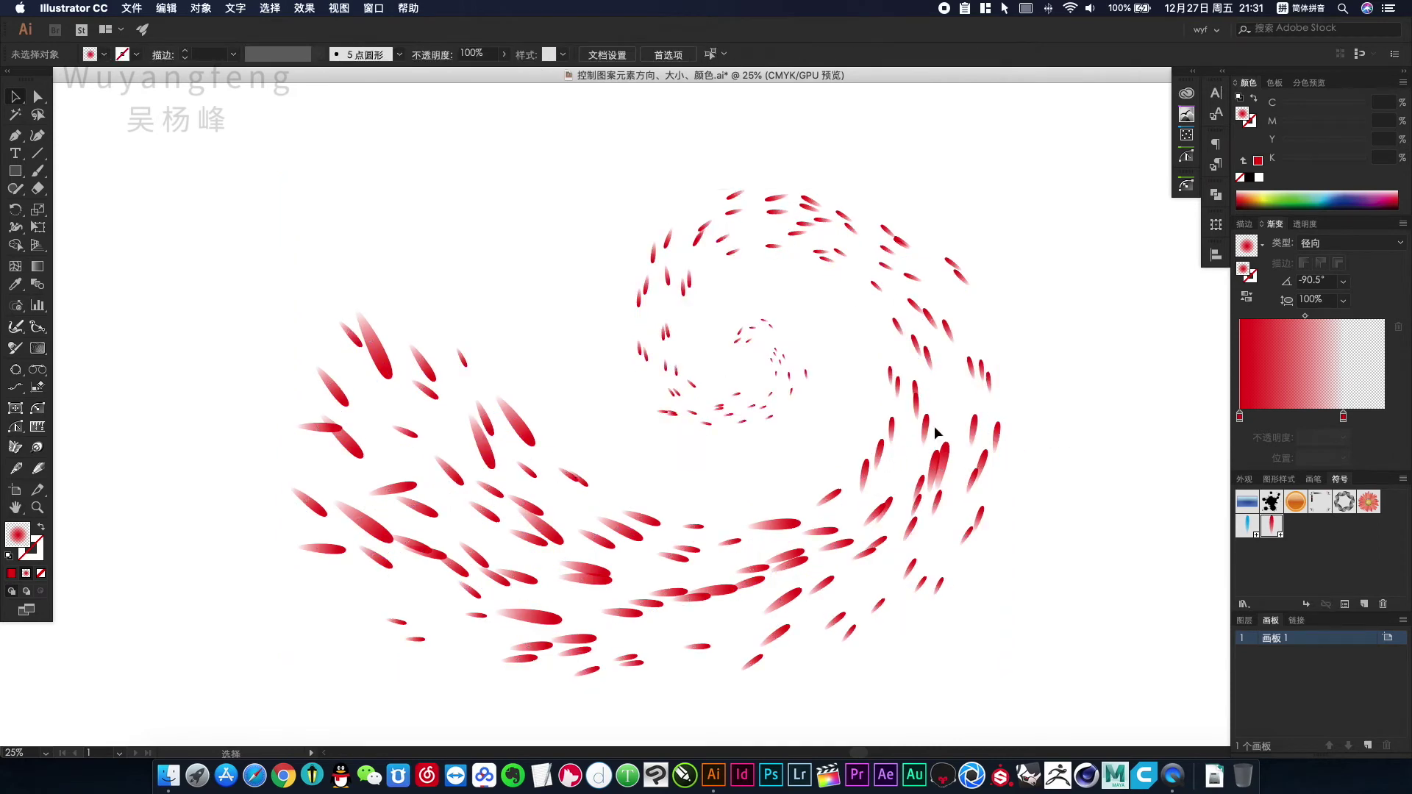
# Step: Reposition the individual small teardrops at the top of the spiral's innermost curl to form a smoother arc
pyautogui.moveTo(627, 253); pyautogui.dragTo(861, 450)
pyautogui.moveTo(668, 273); pyautogui.dragTo(837, 399)
pyautogui.moveTo(794, 336); pyautogui.dragTo(828, 375)
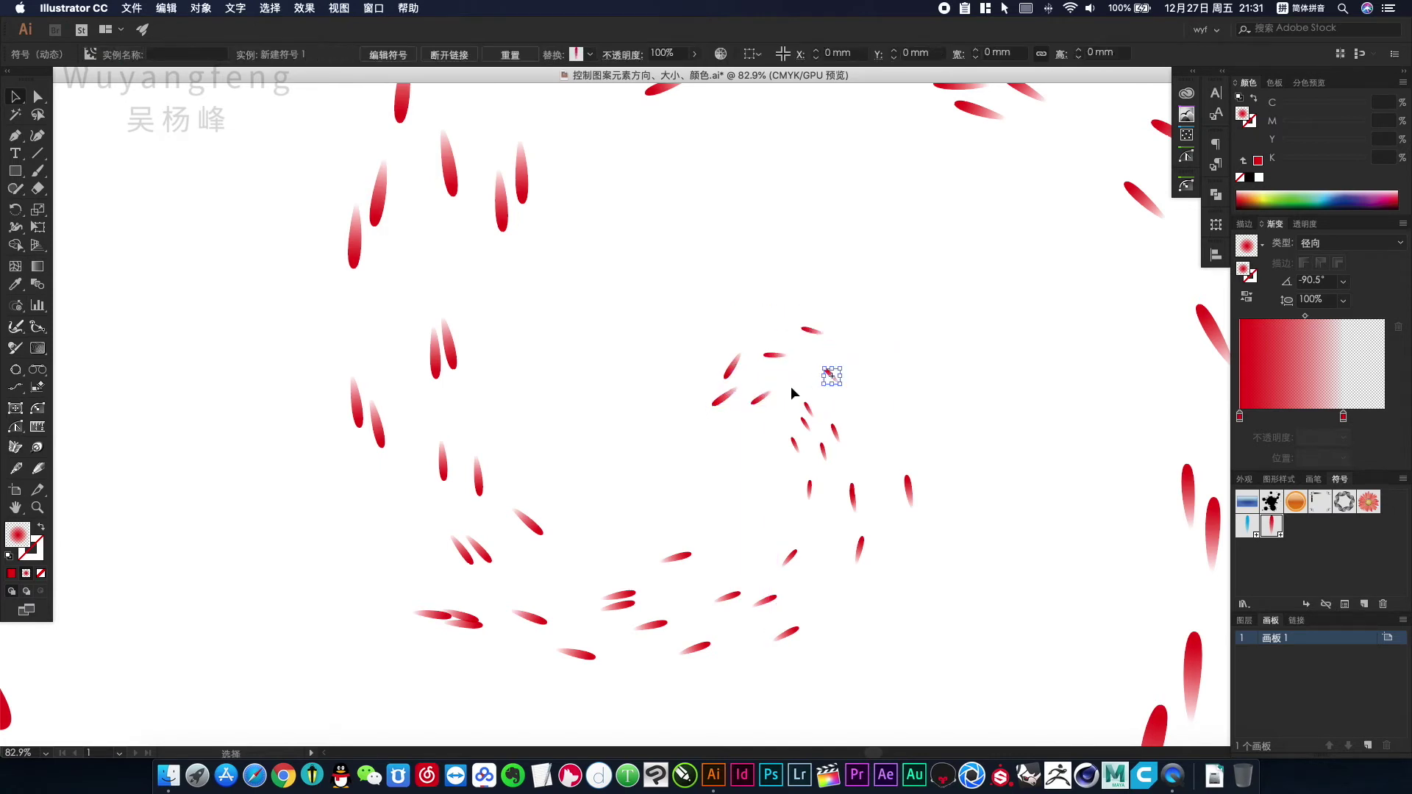
pyautogui.moveTo(759, 404); pyautogui.dragTo(841, 372)
pyautogui.click(812, 335)
pyautogui.click(885, 392)
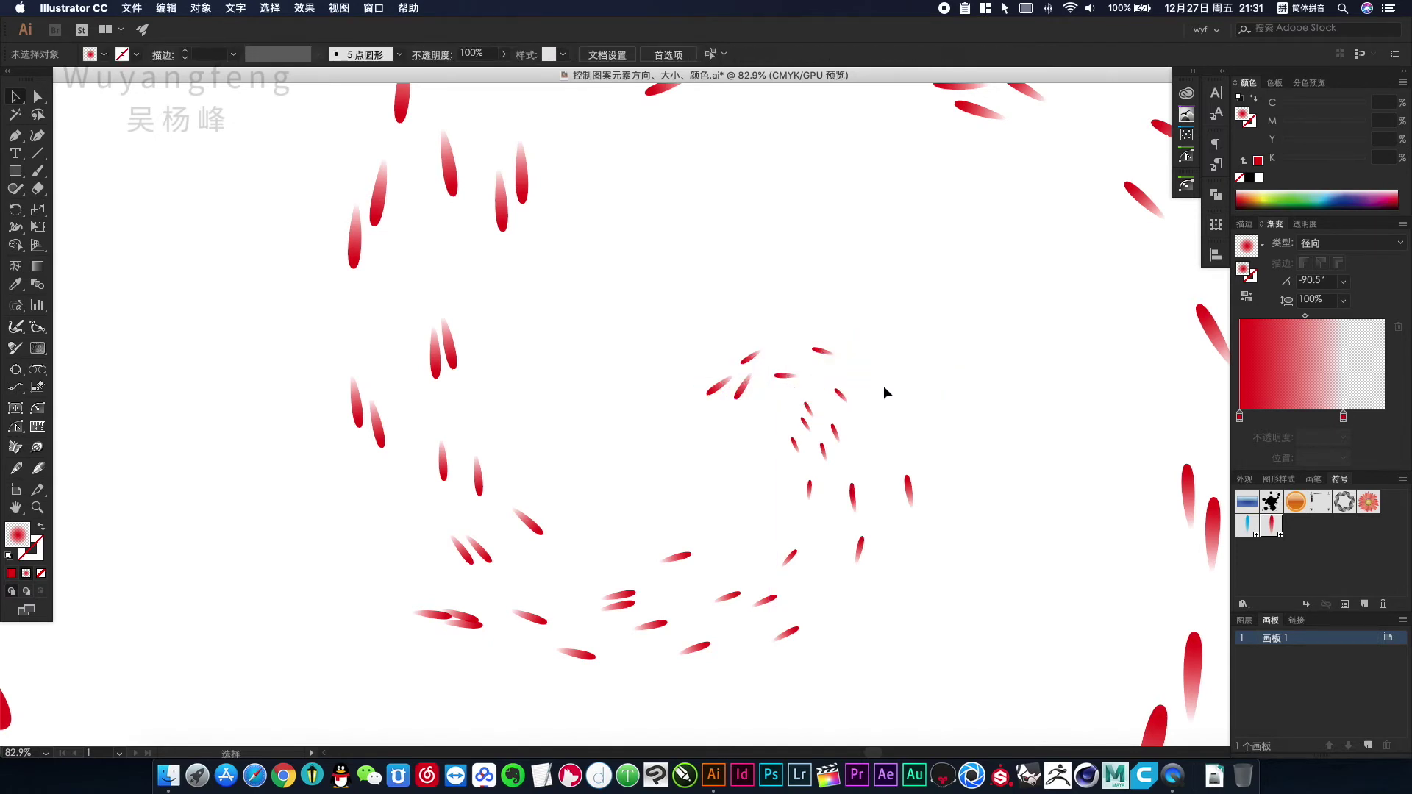
# Step: Move individual small teardrops on the inner right side of the spiral's centre outward to even out their spacing
pyautogui.moveTo(809, 431); pyautogui.dragTo(870, 426)
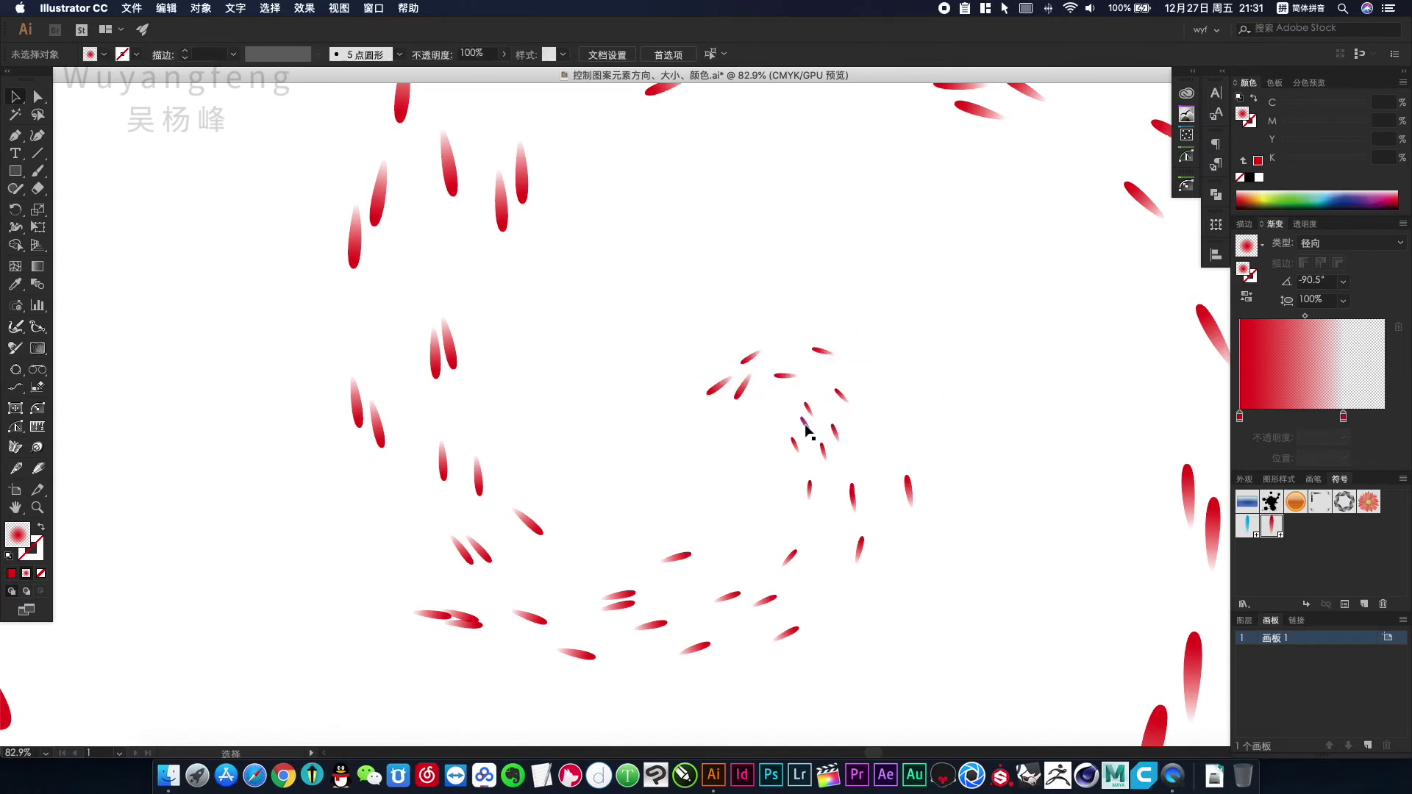
pyautogui.moveTo(809, 431); pyautogui.dragTo(881, 430)
pyautogui.click(835, 460)
pyautogui.moveTo(798, 445); pyautogui.dragTo(876, 462)
pyautogui.click(939, 439)
pyautogui.keyDown('alt'); pyautogui.keyDown('super'); pyautogui.click(778, 392); pyautogui.keyUp('super'); pyautogui.keyUp('alt')
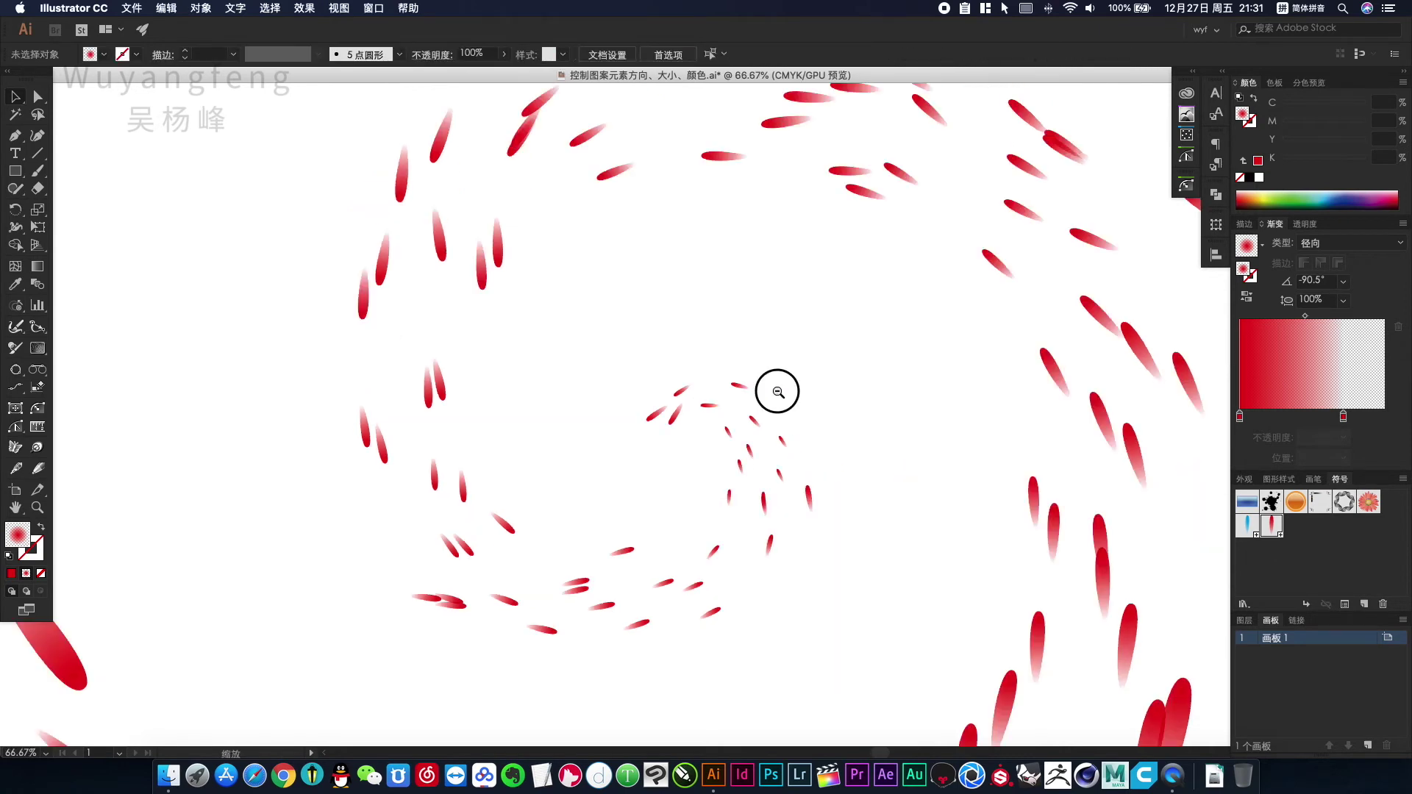
# Step: Examine the whole spiral and its central curl for overlapping or unevenly spaced teardrops
pyautogui.keyDown('alt'); pyautogui.keyDown('super'); pyautogui.click(777, 392); pyautogui.keyUp('super'); pyautogui.keyUp('alt')
pyautogui.keyDown('alt'); pyautogui.keyDown('super'); pyautogui.click(765, 403); pyautogui.keyUp('super'); pyautogui.keyUp('alt')
pyautogui.keyDown('alt'); pyautogui.keyDown('super'); pyautogui.click(669, 479); pyautogui.keyUp('super'); pyautogui.keyUp('alt')
pyautogui.keyDown('alt'); pyautogui.keyDown('super'); pyautogui.click(665, 479); pyautogui.keyUp('super'); pyautogui.keyUp('alt')
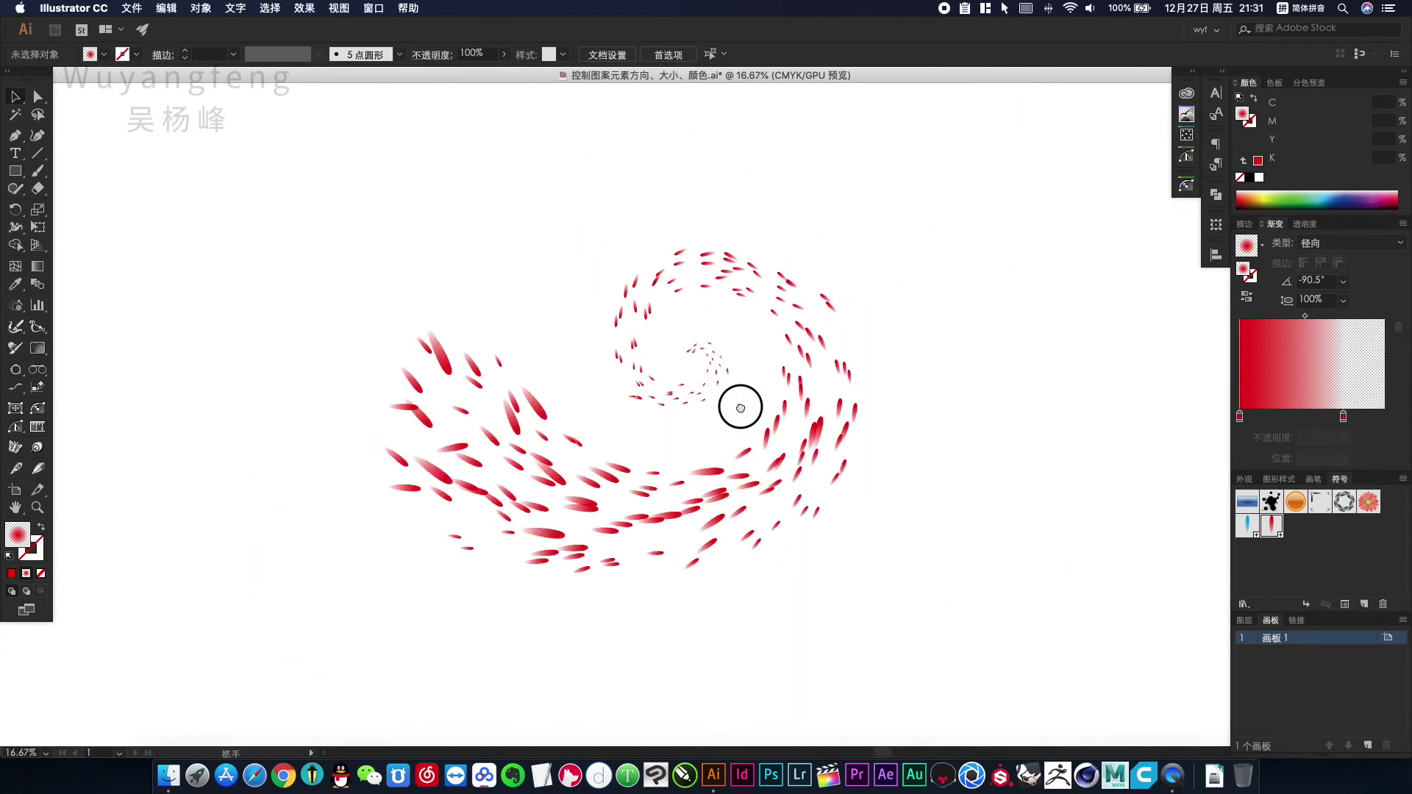
pyautogui.moveTo(630, 300); pyautogui.dragTo(782, 404)
pyautogui.moveTo(783, 547); pyautogui.dragTo(896, 449)
pyautogui.click(873, 454)
pyautogui.click(920, 457)
pyautogui.keyDown('alt'); pyautogui.keyDown('super'); pyautogui.click(749, 428); pyautogui.keyUp('super'); pyautogui.keyUp('alt')
pyautogui.keyDown('alt'); pyautogui.keyDown('super'); pyautogui.click(749, 428); pyautogui.keyUp('super'); pyautogui.keyUp('alt')
pyautogui.keyDown('alt'); pyautogui.keyDown('super'); pyautogui.click(749, 428); pyautogui.keyUp('super'); pyautogui.keyUp('alt')
pyautogui.keyDown('alt'); pyautogui.keyDown('super'); pyautogui.click(749, 428); pyautogui.keyUp('super'); pyautogui.keyUp('alt')
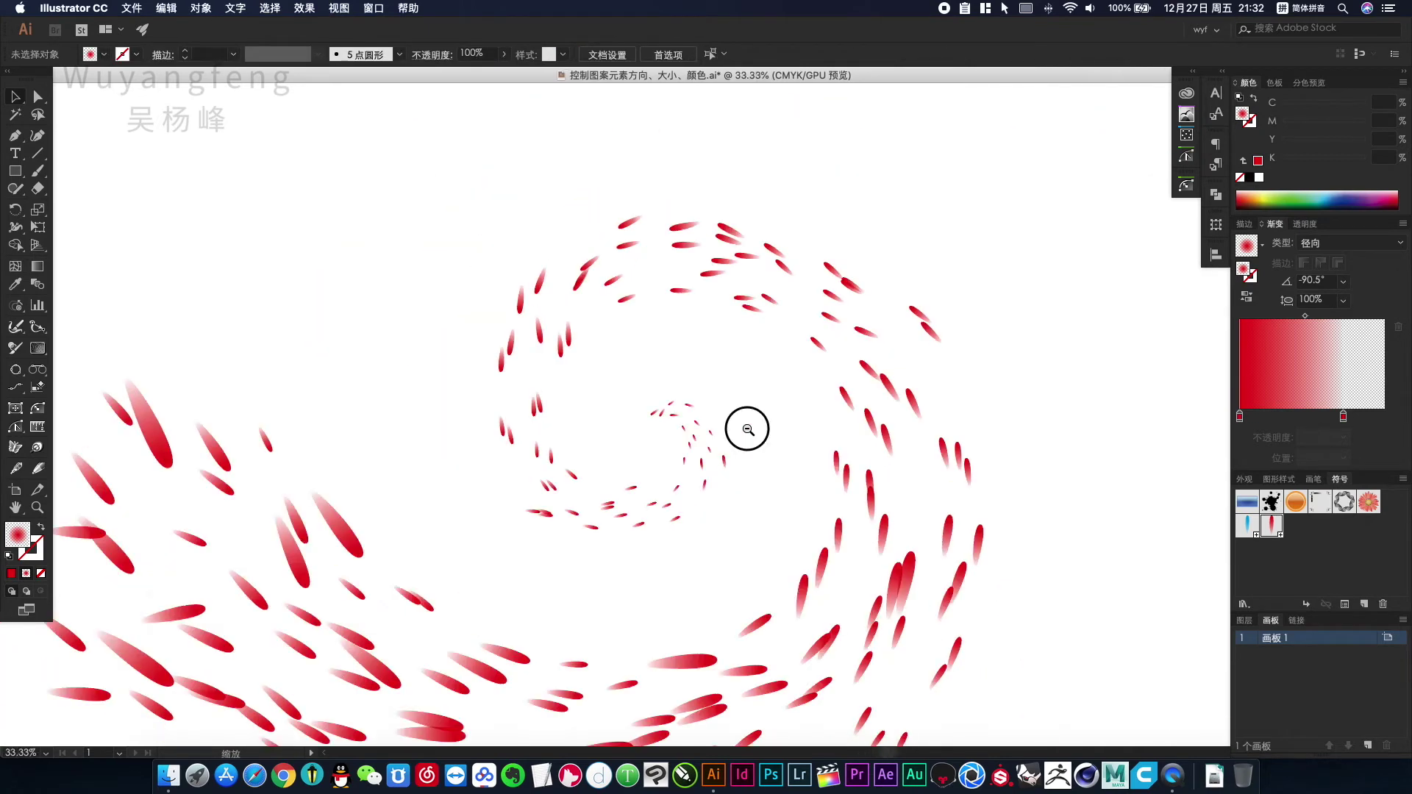
pyautogui.keyDown('alt'); pyautogui.keyDown('super'); pyautogui.click(748, 428); pyautogui.keyUp('super'); pyautogui.keyUp('alt')
pyautogui.keyDown('alt'); pyautogui.keyDown('super'); pyautogui.click(748, 428); pyautogui.keyUp('super'); pyautogui.keyUp('alt')
pyautogui.moveTo(668, 417); pyautogui.dragTo(795, 383)
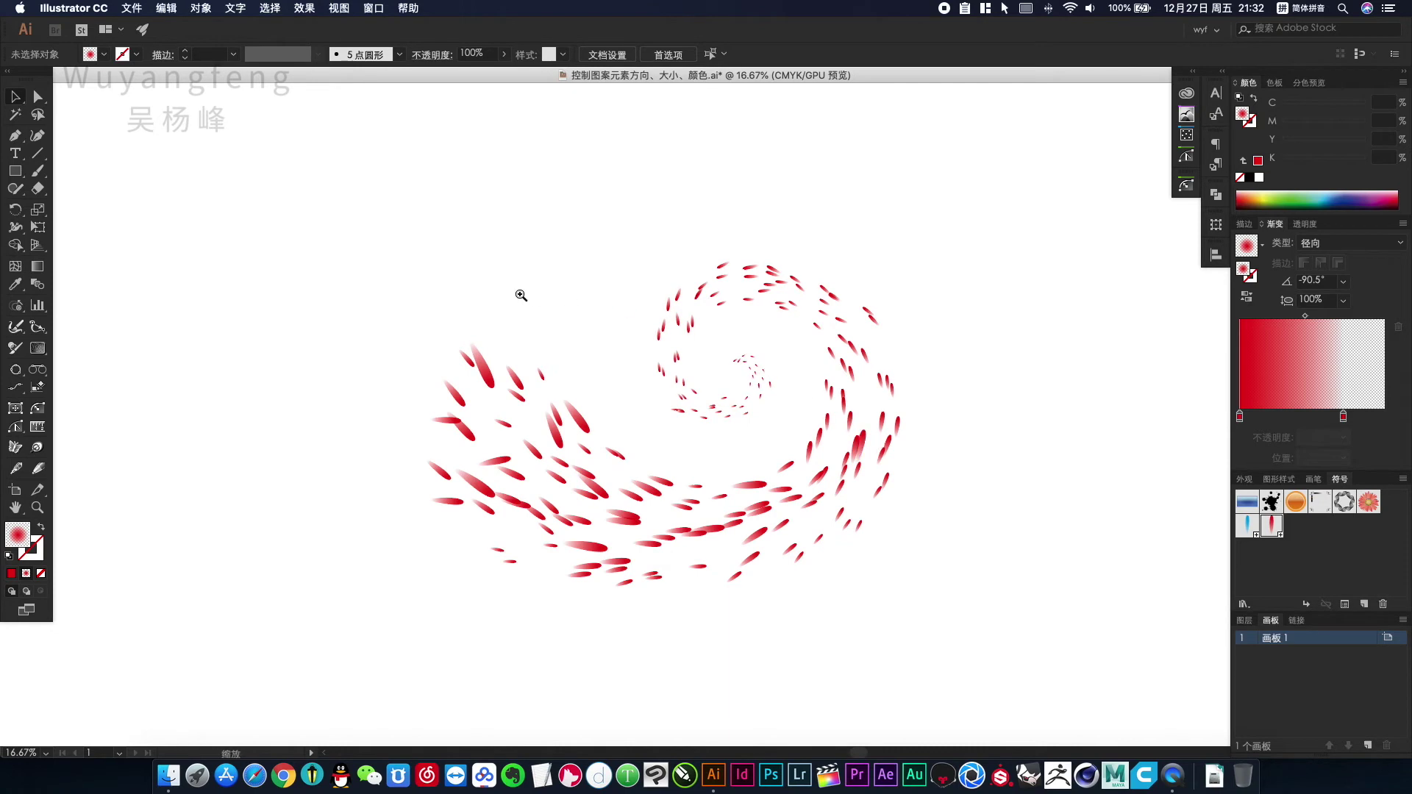
# Step: Separate the overlapping teardrops along the spiral's lower arc by moving individual ones into the nearby gaps
pyautogui.moveTo(537, 310); pyautogui.dragTo(1018, 651)
pyautogui.moveTo(684, 473); pyautogui.dragTo(735, 448)
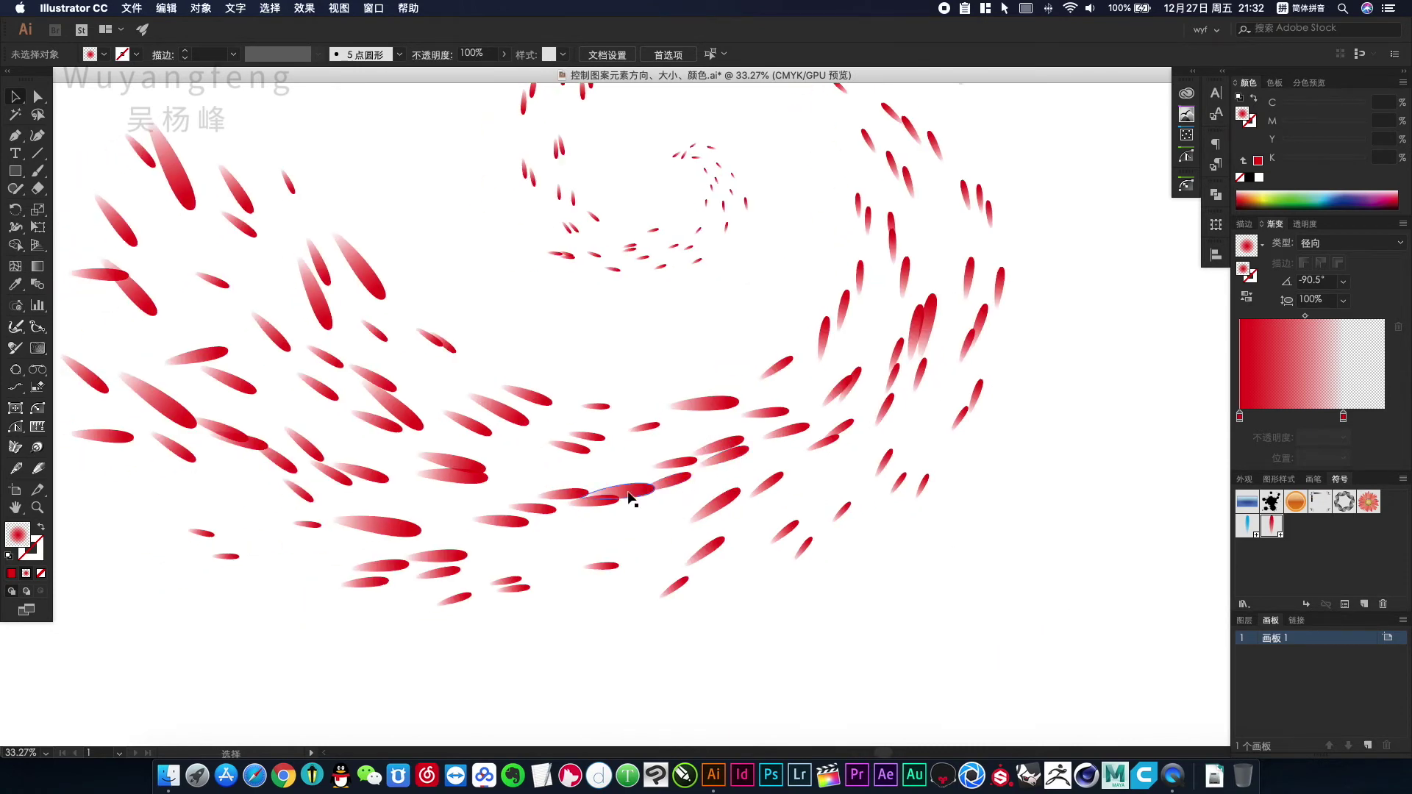
pyautogui.moveTo(628, 493); pyautogui.dragTo(631, 532)
pyautogui.moveTo(579, 493); pyautogui.dragTo(471, 498)
pyautogui.moveTo(749, 458); pyautogui.dragTo(681, 491)
pyautogui.moveTo(832, 446); pyautogui.dragTo(832, 471)
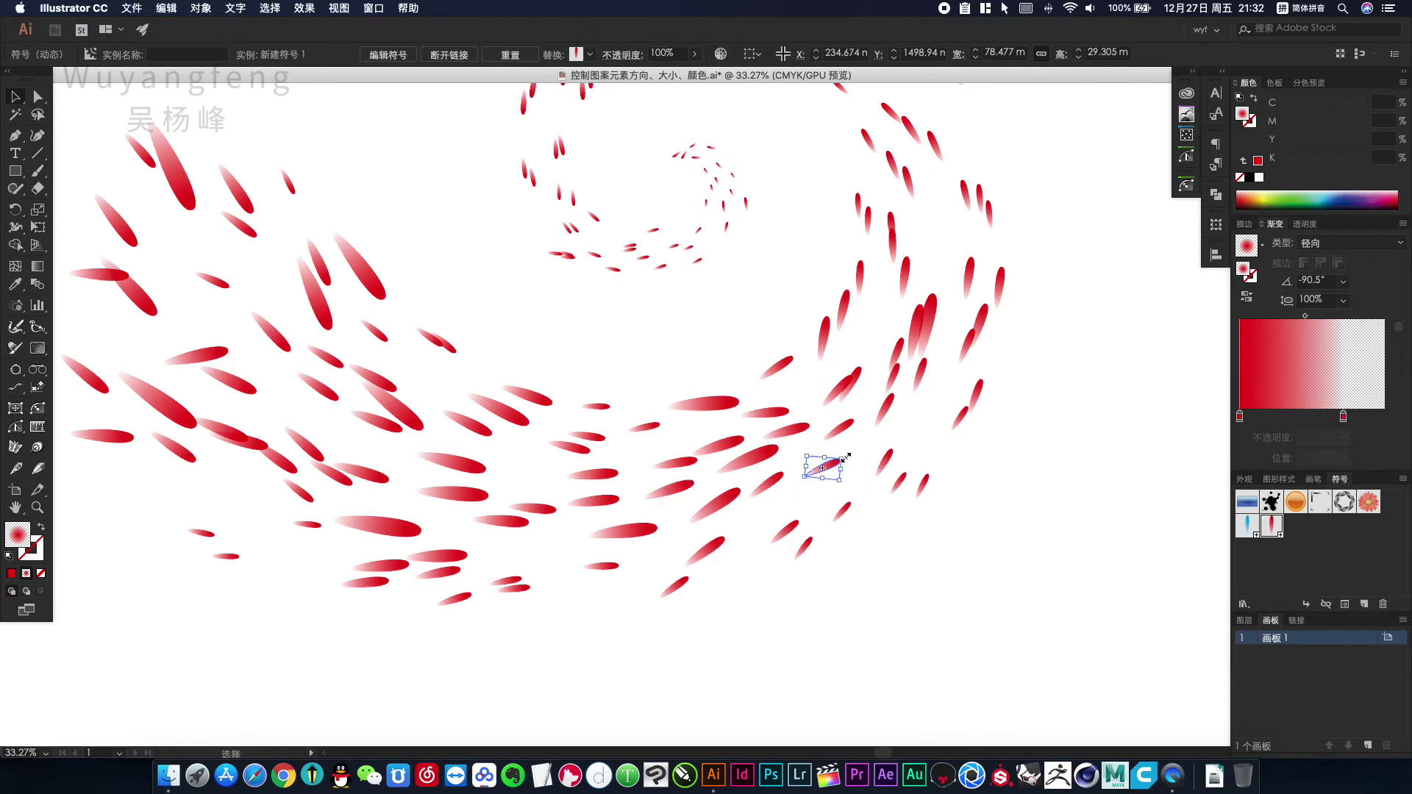
pyautogui.moveTo(837, 392); pyautogui.dragTo(813, 399)
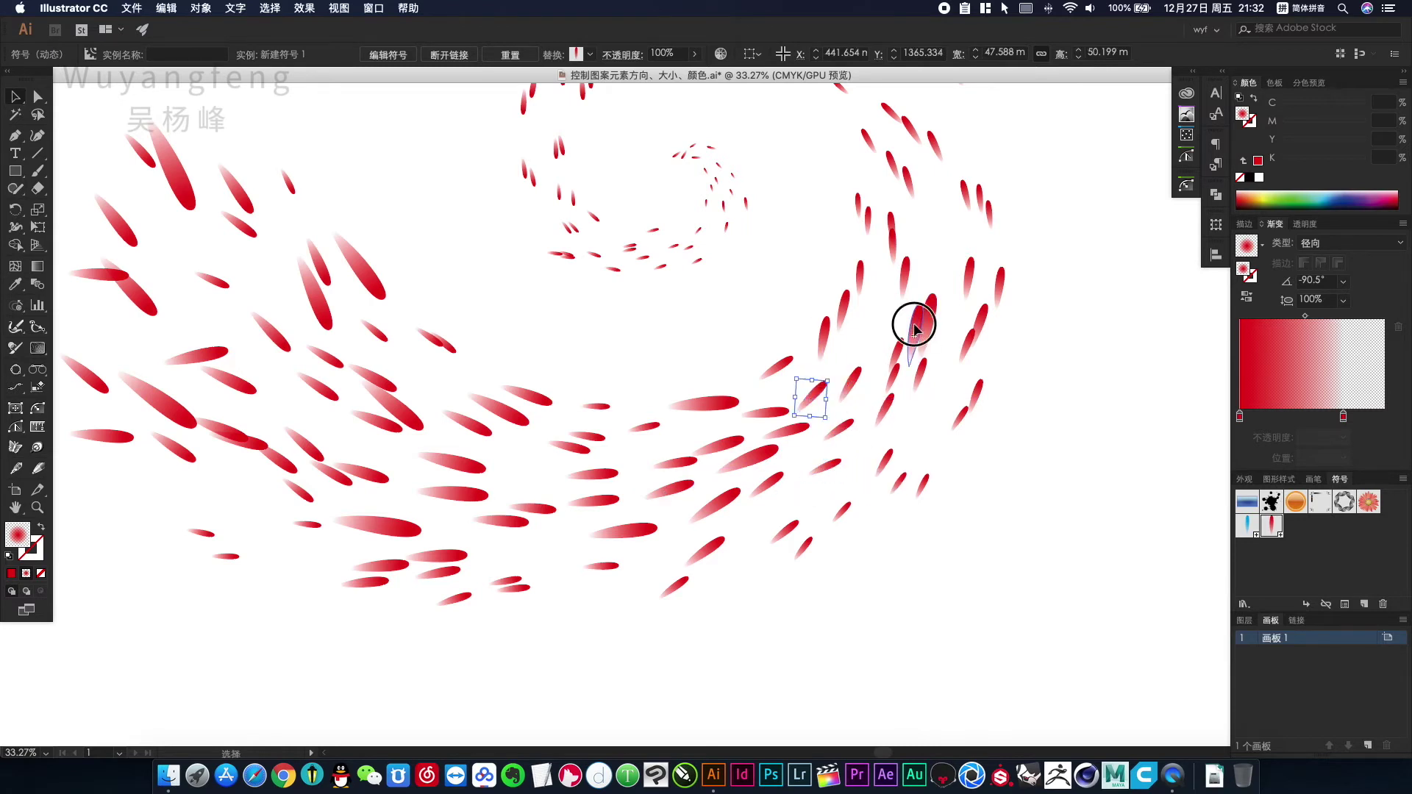
# Step: Move one of the two overlapping large teardrops on the spiral's right side up into the gap and rotate it upright
pyautogui.moveTo(914, 328); pyautogui.dragTo(934, 253)
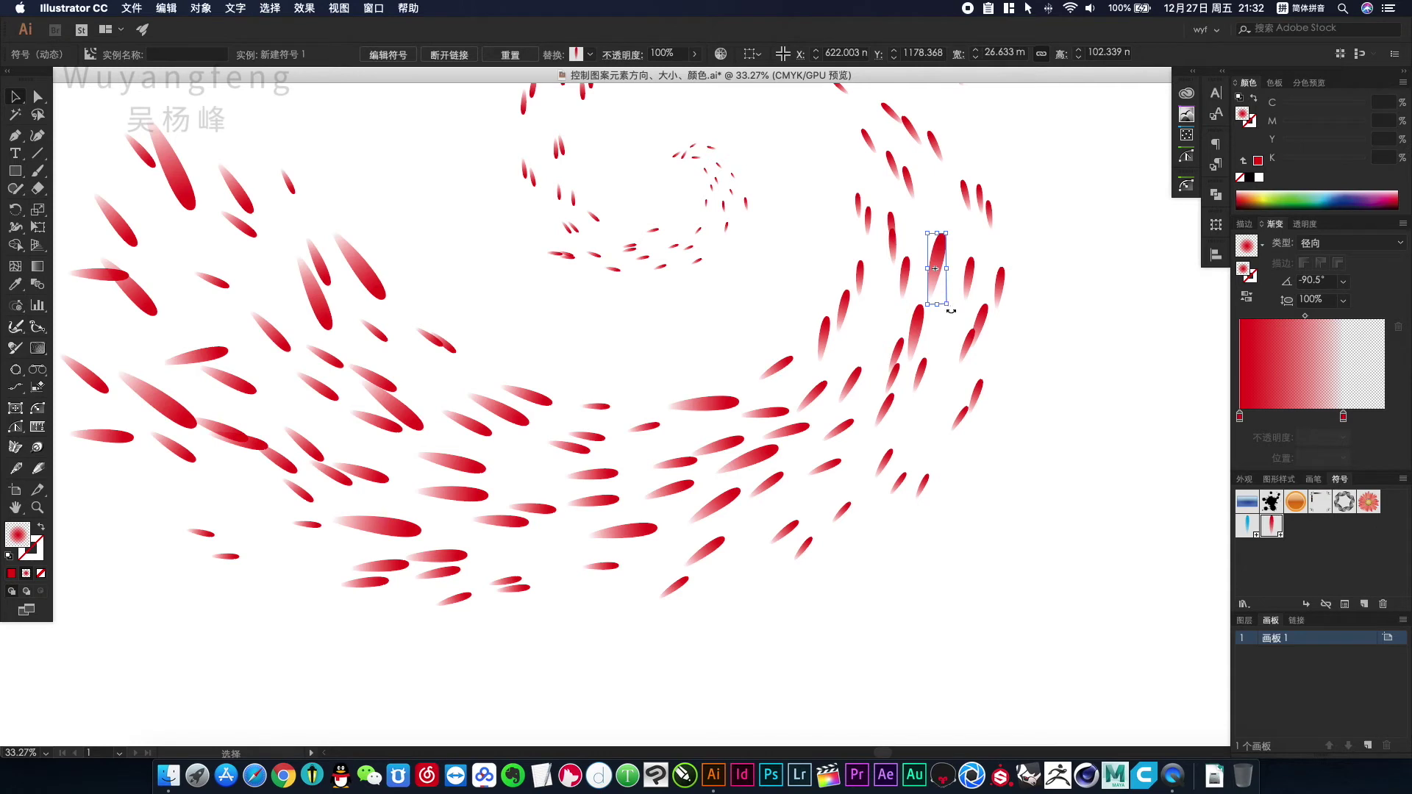
pyautogui.moveTo(951, 310); pyautogui.dragTo(959, 309)
pyautogui.click(1058, 329)
pyautogui.press('space')
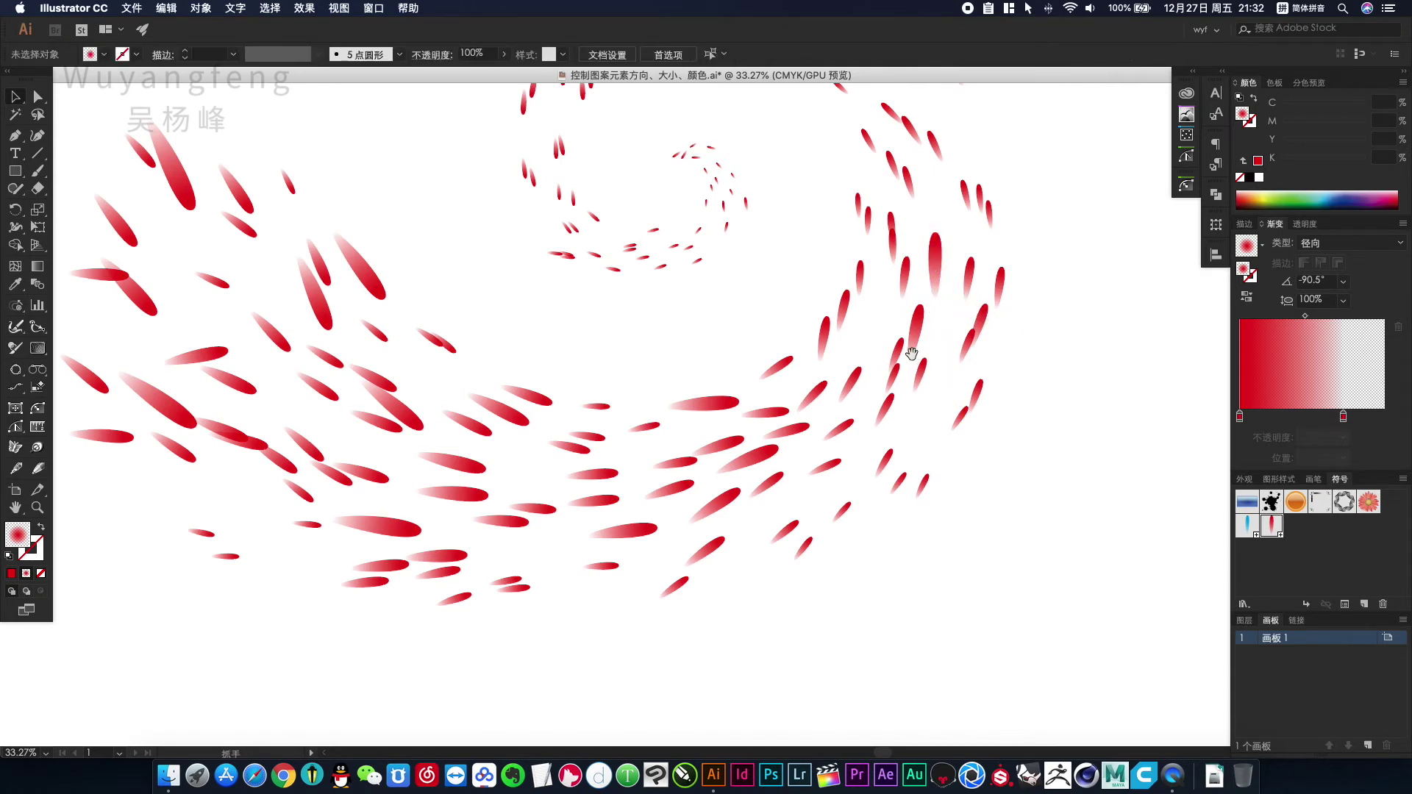
# Step: Spread the crowded small teardrops on the spiral's lower right curve apart by moving individual ones
pyautogui.moveTo(897, 355); pyautogui.dragTo(887, 337)
pyautogui.moveTo(887, 405); pyautogui.dragTo(916, 424)
pyautogui.click(968, 434)
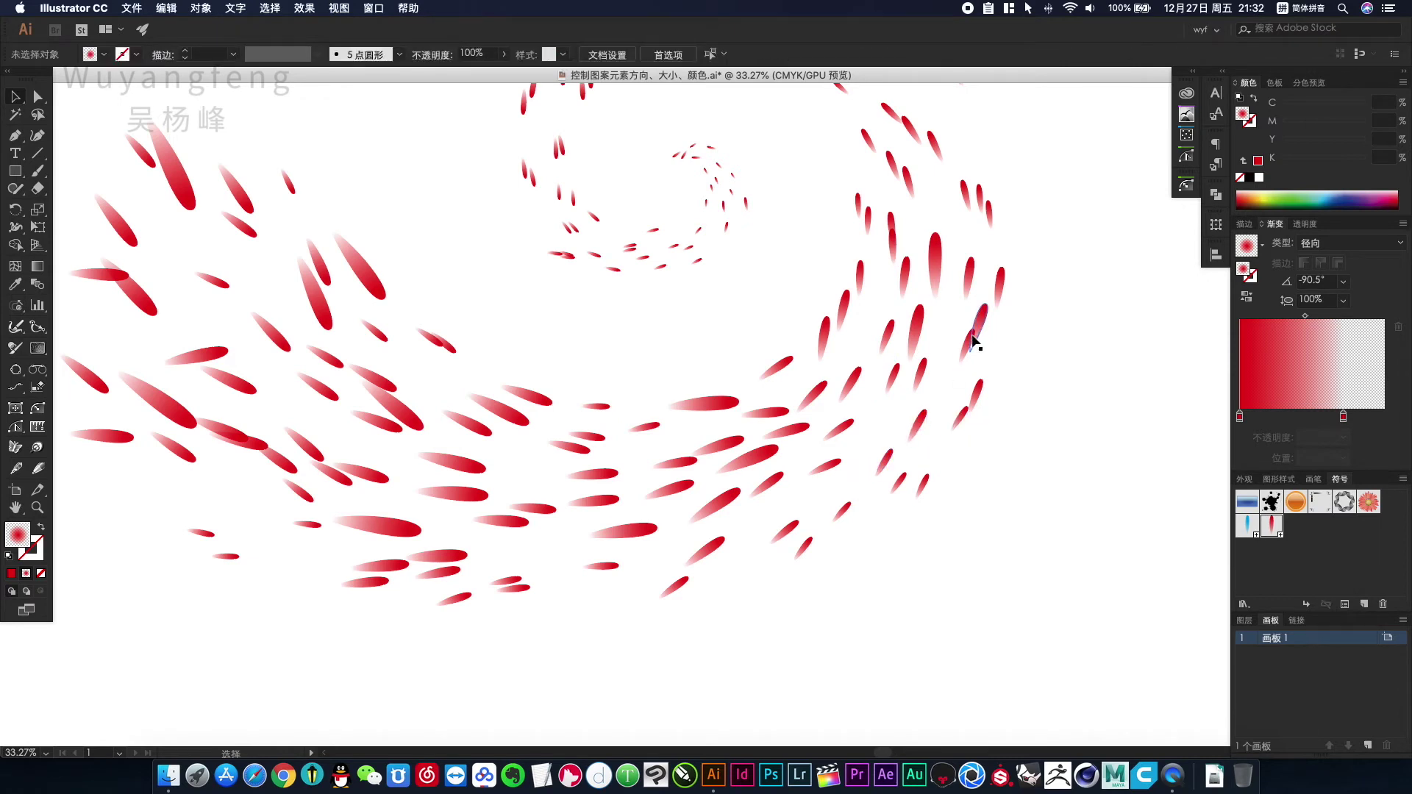
pyautogui.moveTo(969, 340)
pyautogui.mouseDown()
pyautogui.moveTo(955, 363)
pyautogui.moveTo(987, 339)
pyautogui.mouseUp()
# Step: Reposition teardrops along the inner edge of the right curve, rotating the one placed in the gap to follow the flow
pyautogui.click(817, 306)
pyautogui.moveTo(841, 303); pyautogui.dragTo(868, 353)
pyautogui.click(845, 312)
pyautogui.press('space')
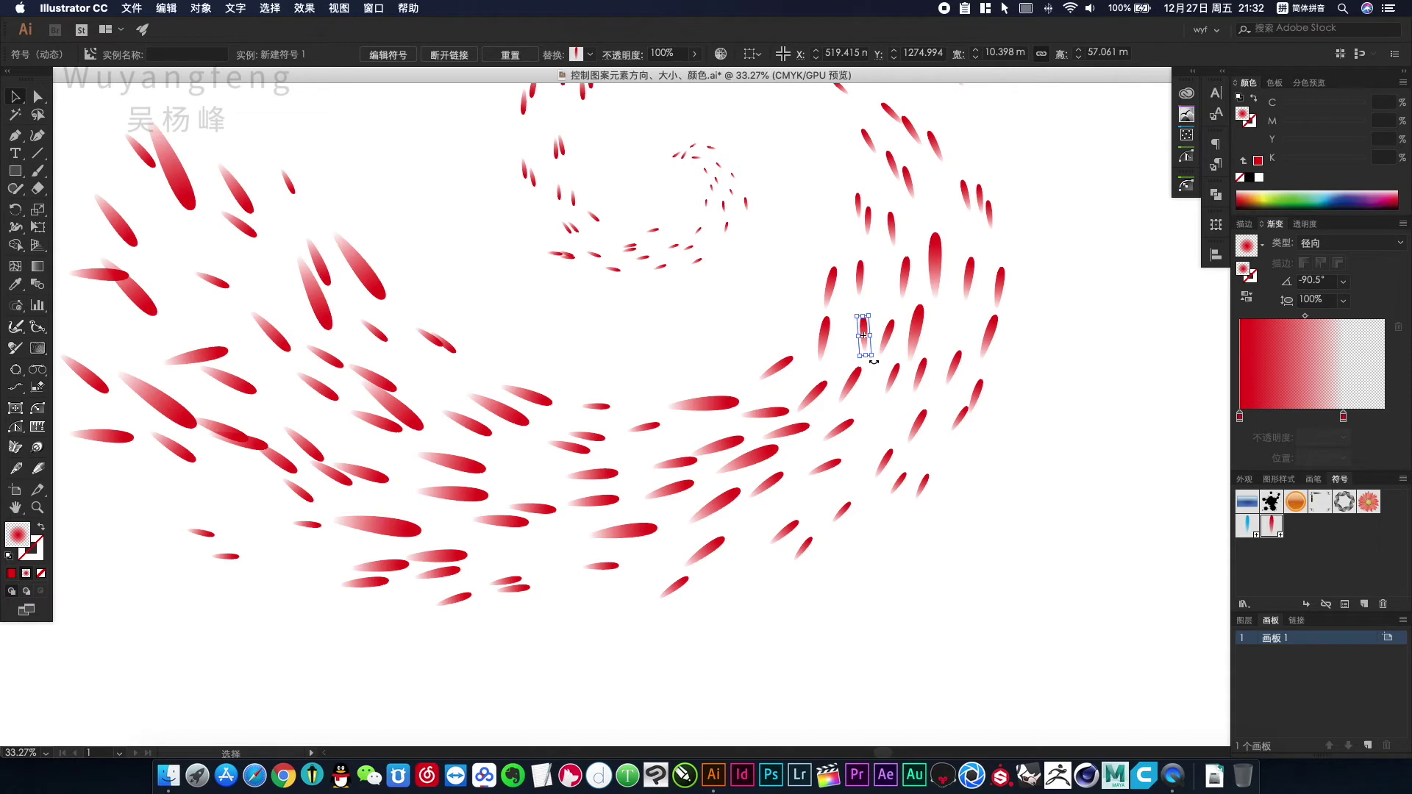
pyautogui.moveTo(874, 362); pyautogui.dragTo(855, 369)
pyautogui.click(1066, 462)
# Step: Move individual teardrops in the middle and along the upper inner edge of the spiral's wide tail to even out their spacing
pyautogui.scroll(-2, 1055, 456)
pyautogui.press('space')
pyautogui.moveTo(589, 419); pyautogui.dragTo(662, 416)
pyautogui.click(651, 440)
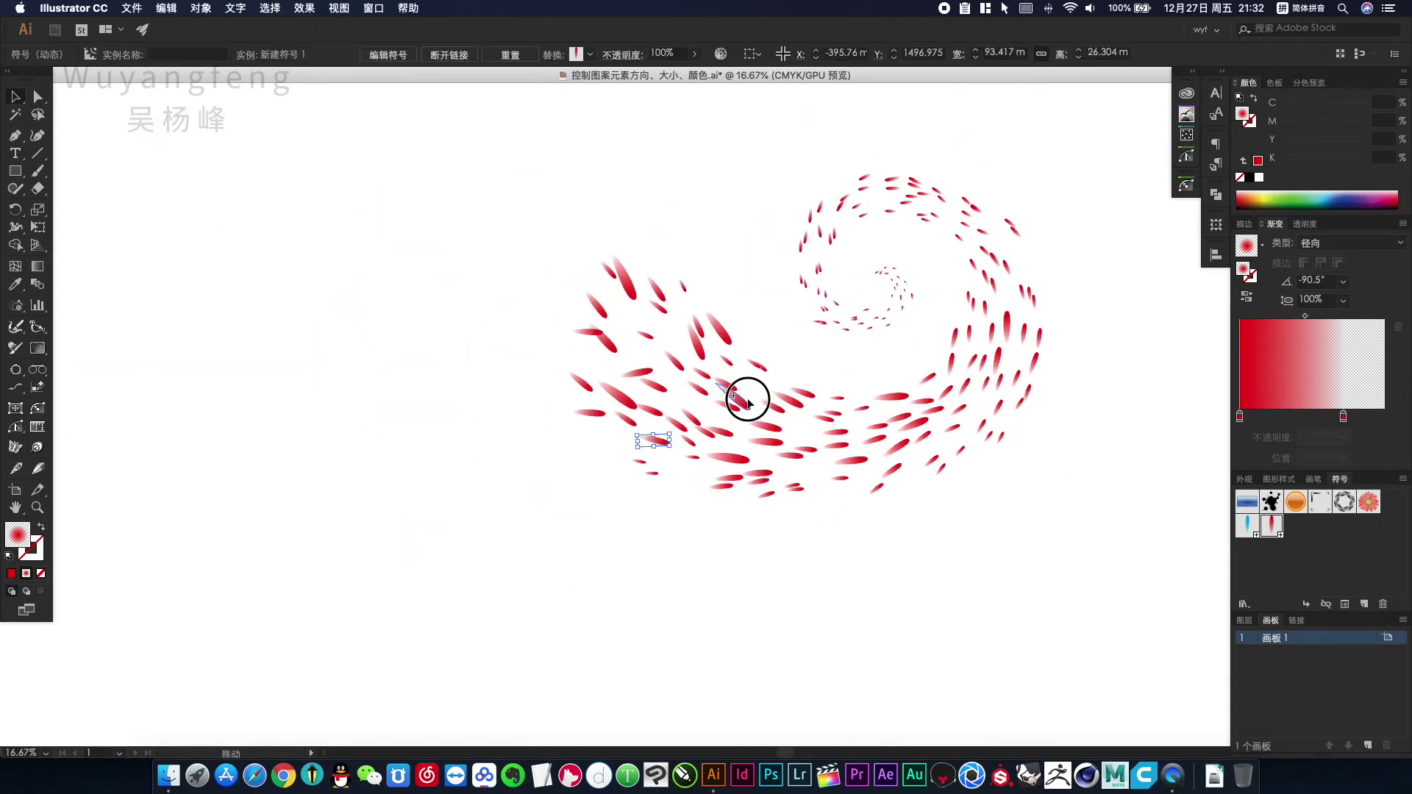
pyautogui.moveTo(748, 401); pyautogui.dragTo(767, 357)
pyautogui.click(736, 376)
pyautogui.click(779, 367)
pyautogui.click(813, 382)
# Step: Move individual teardrops outward at the far left end of the spiral's tail to loosen its outline
pyautogui.moveTo(684, 293); pyautogui.dragTo(569, 353)
pyautogui.click(569, 358)
pyautogui.moveTo(605, 272); pyautogui.dragTo(583, 262)
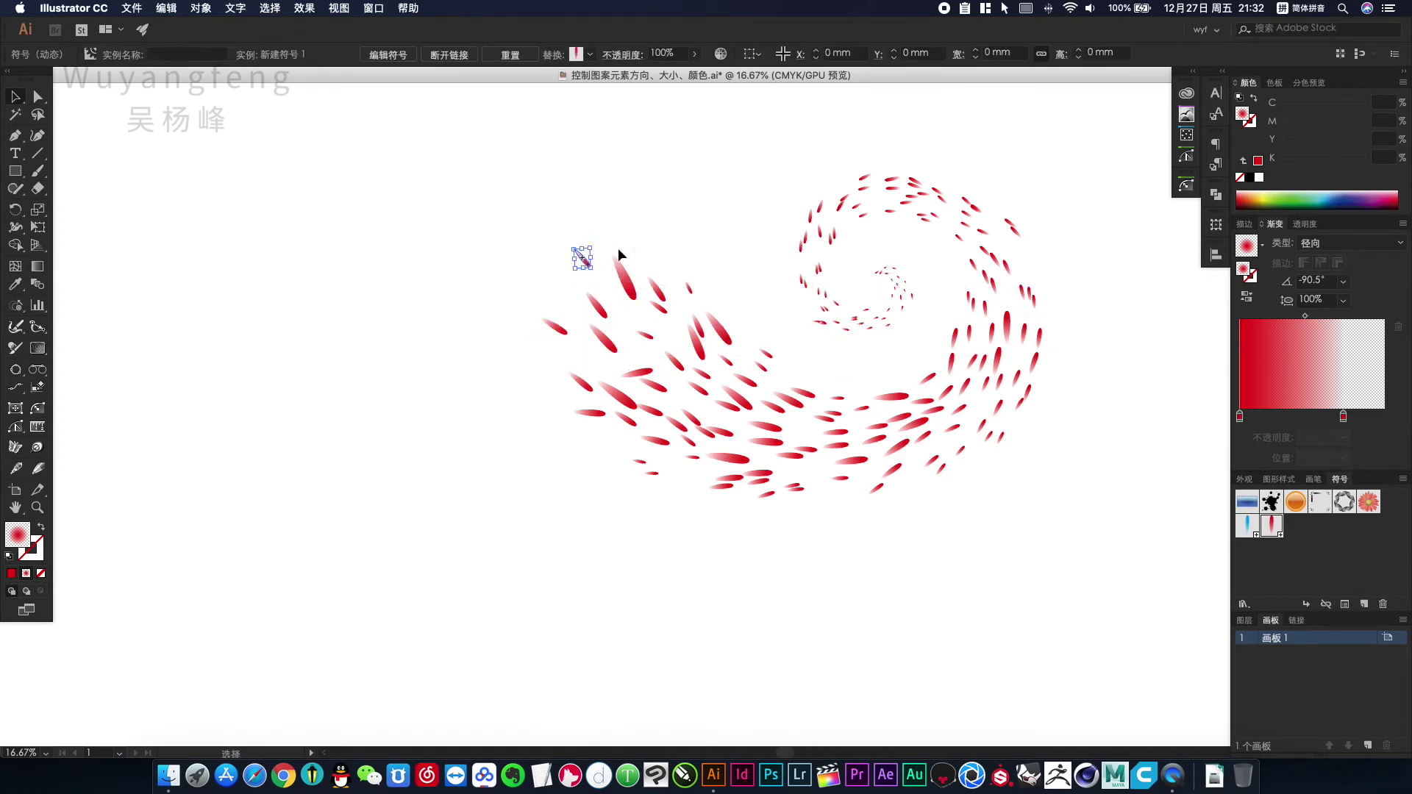
pyautogui.click(662, 234)
# Step: Spread the clustered small teardrops along the bottom edge of the spiral sideways
pyautogui.moveTo(762, 489); pyautogui.dragTo(821, 477)
pyautogui.click(744, 527)
pyautogui.moveTo(724, 487); pyautogui.dragTo(700, 489)
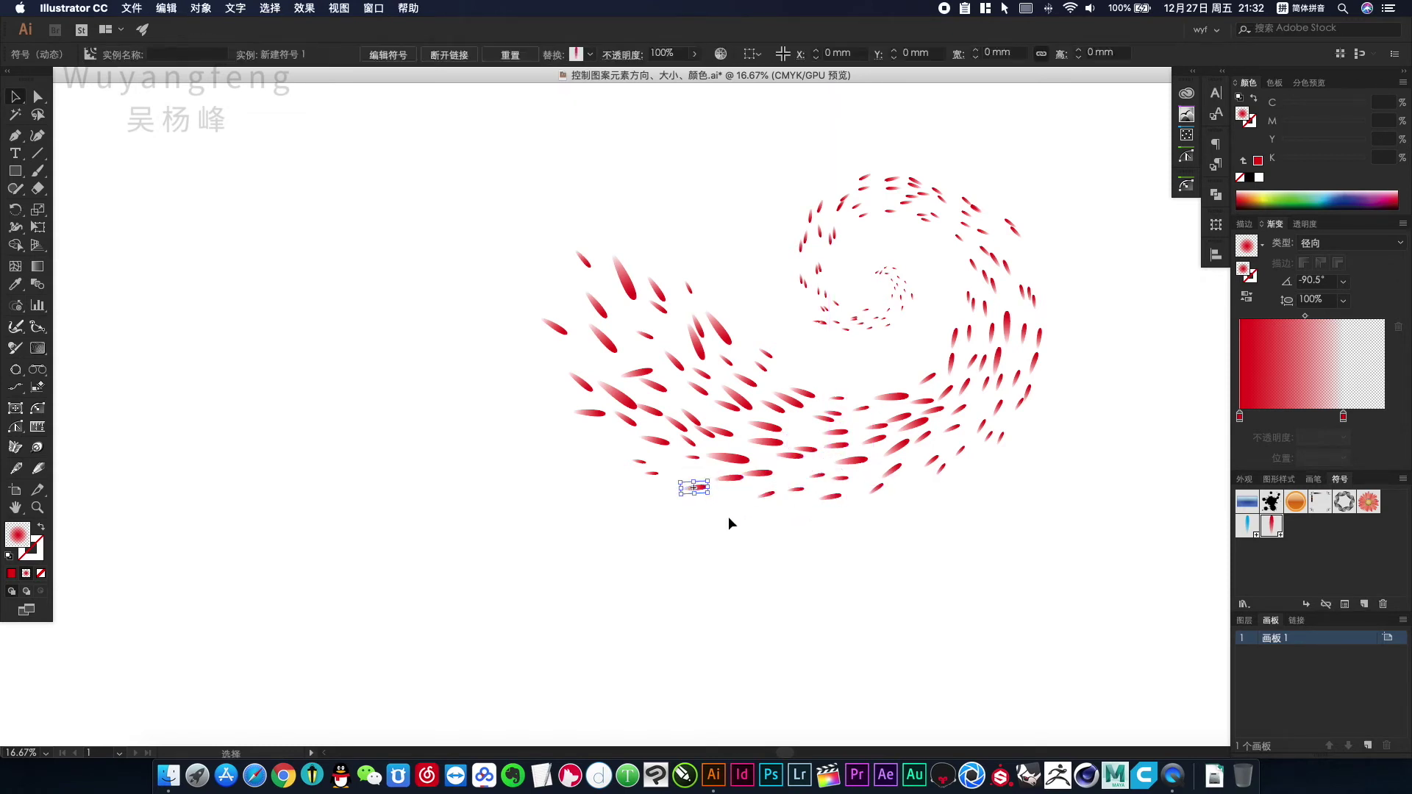
pyautogui.click(731, 524)
# Step: Select all the teardrops of the spiral and break the links to their symbol
pyautogui.press('space')
pyautogui.moveTo(796, 491); pyautogui.dragTo(701, 542)
pyautogui.moveTo(344, 161); pyautogui.dragTo(1224, 674)
pyautogui.click(1018, 381)
pyautogui.moveTo(1033, 175); pyautogui.dragTo(452, 602)
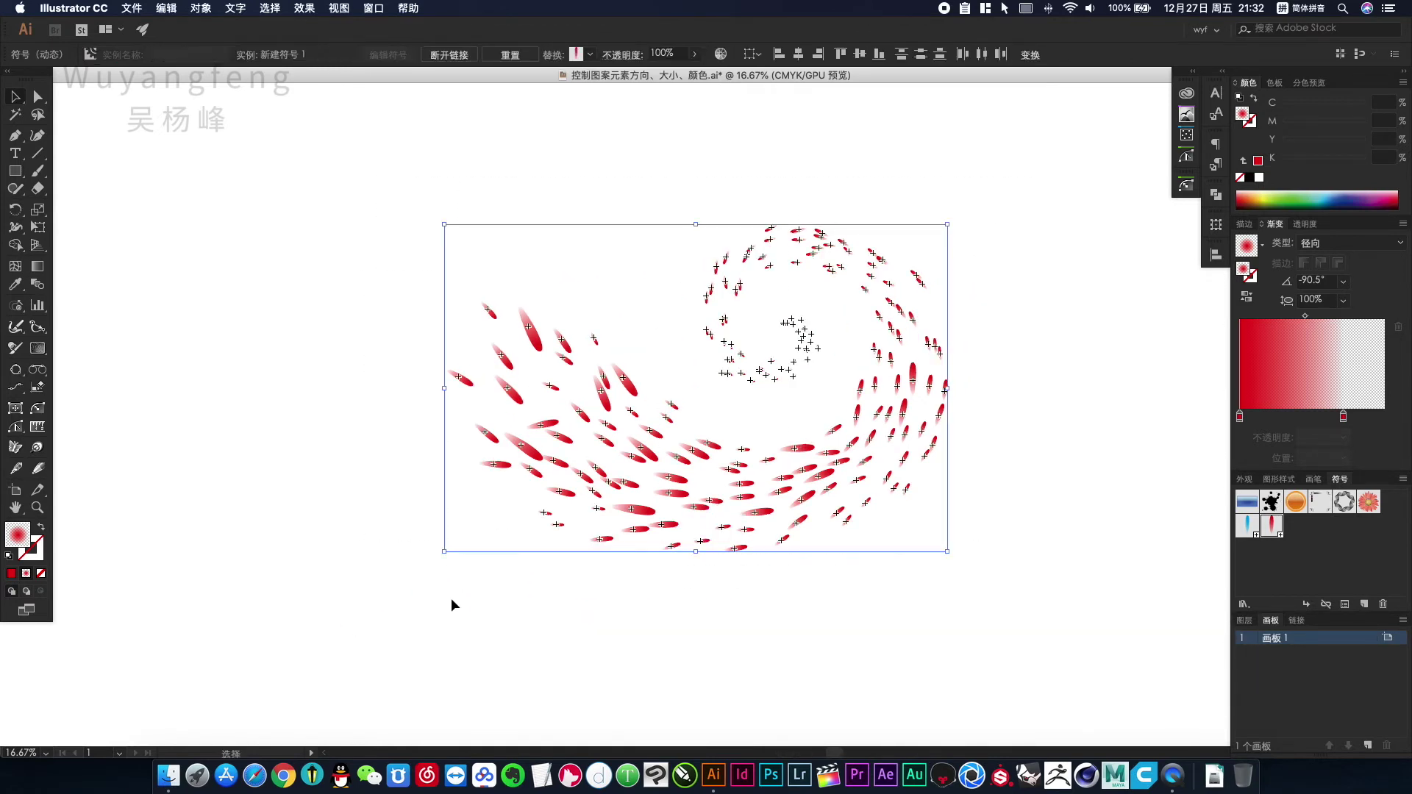
pyautogui.click(447, 55)
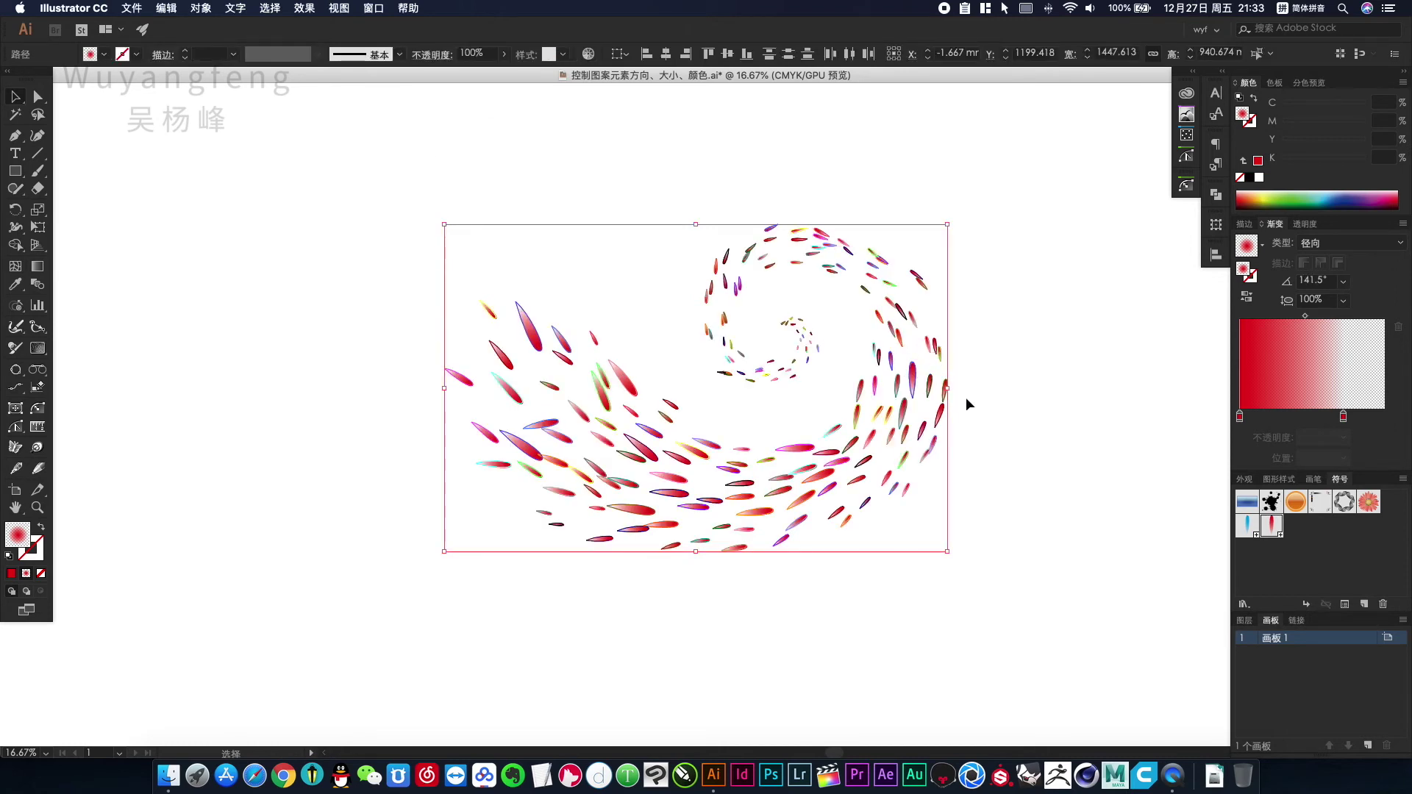
pyautogui.click(977, 420)
# Step: Group all the teardrop paths and duplicate the group slightly above the original
pyautogui.moveTo(348, 185); pyautogui.dragTo(1150, 647)
pyautogui.press('super+g')
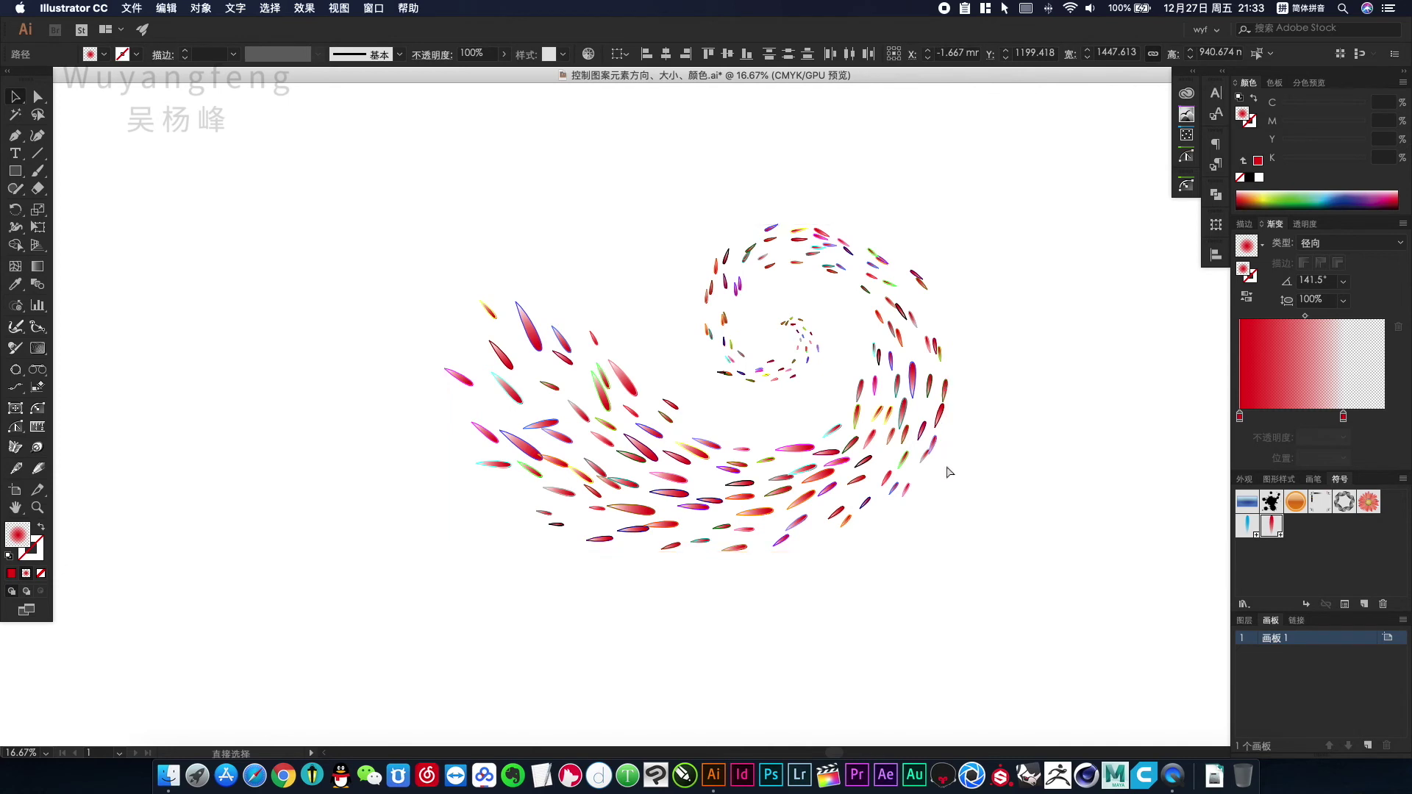
pyautogui.click(998, 465)
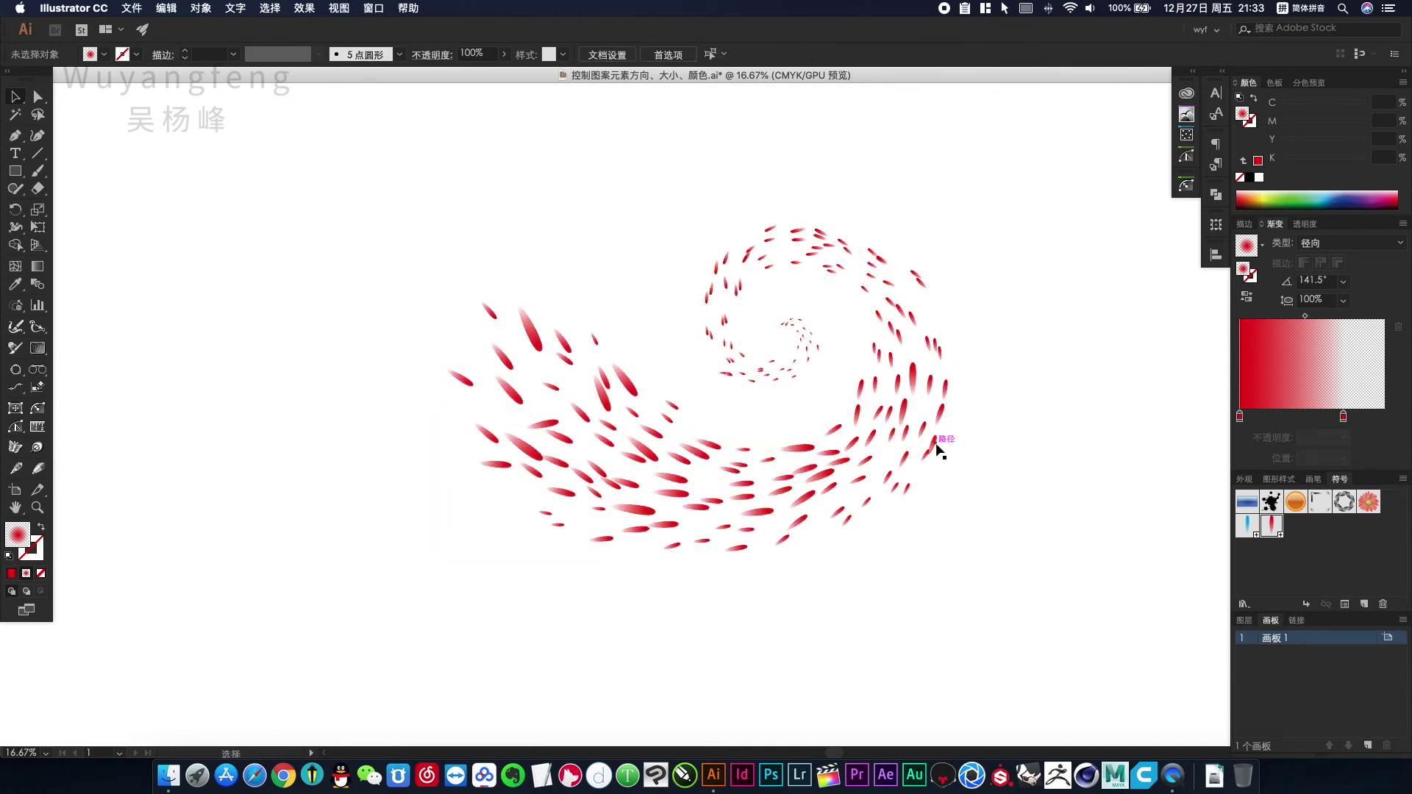
pyautogui.moveTo(937, 450)
pyautogui.mouseDown()
pyautogui.moveTo(912, 370)
pyautogui.moveTo(931, 450)
pyautogui.mouseUp()
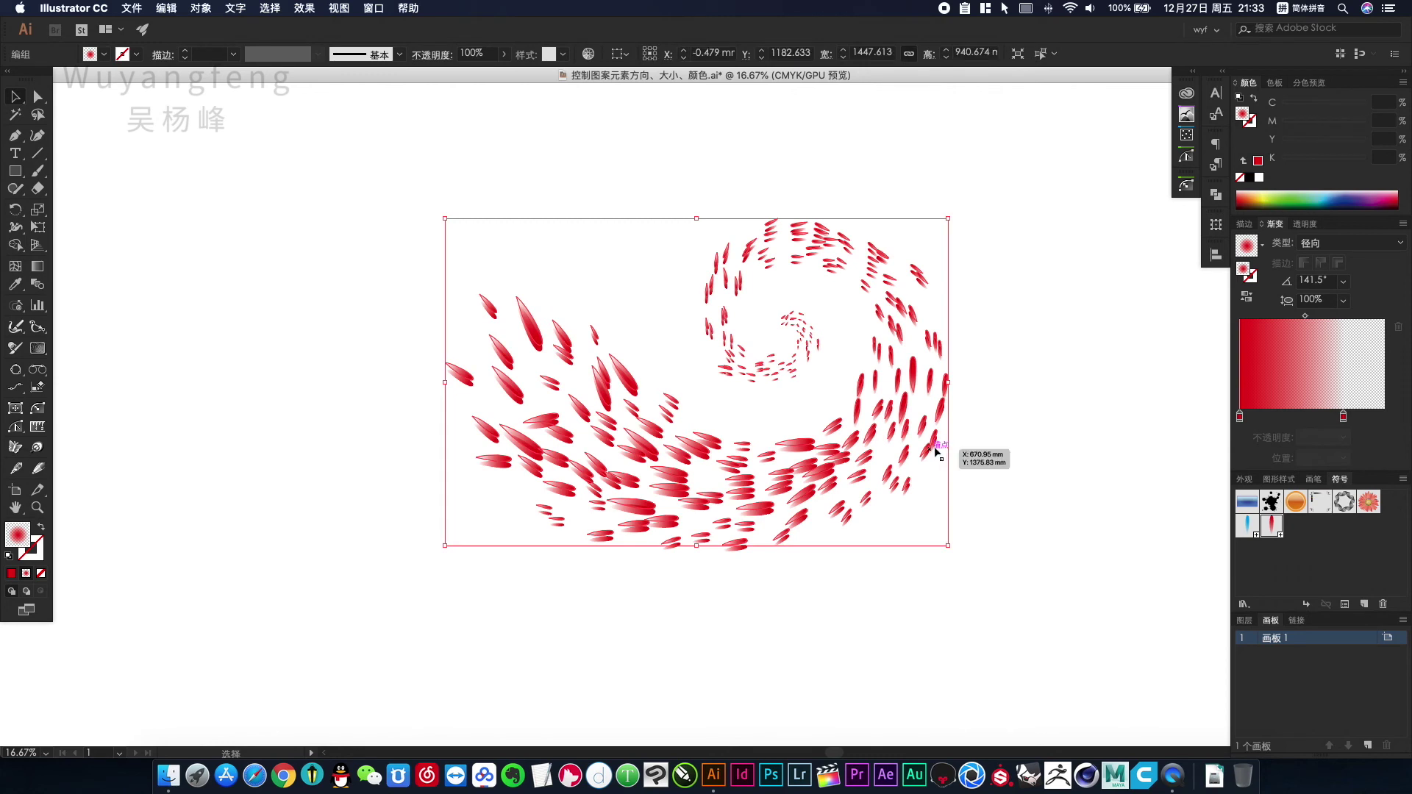
# Step: Isolate the duplicated teardrop group and select all of its contents
pyautogui.doubleClick(934, 450)
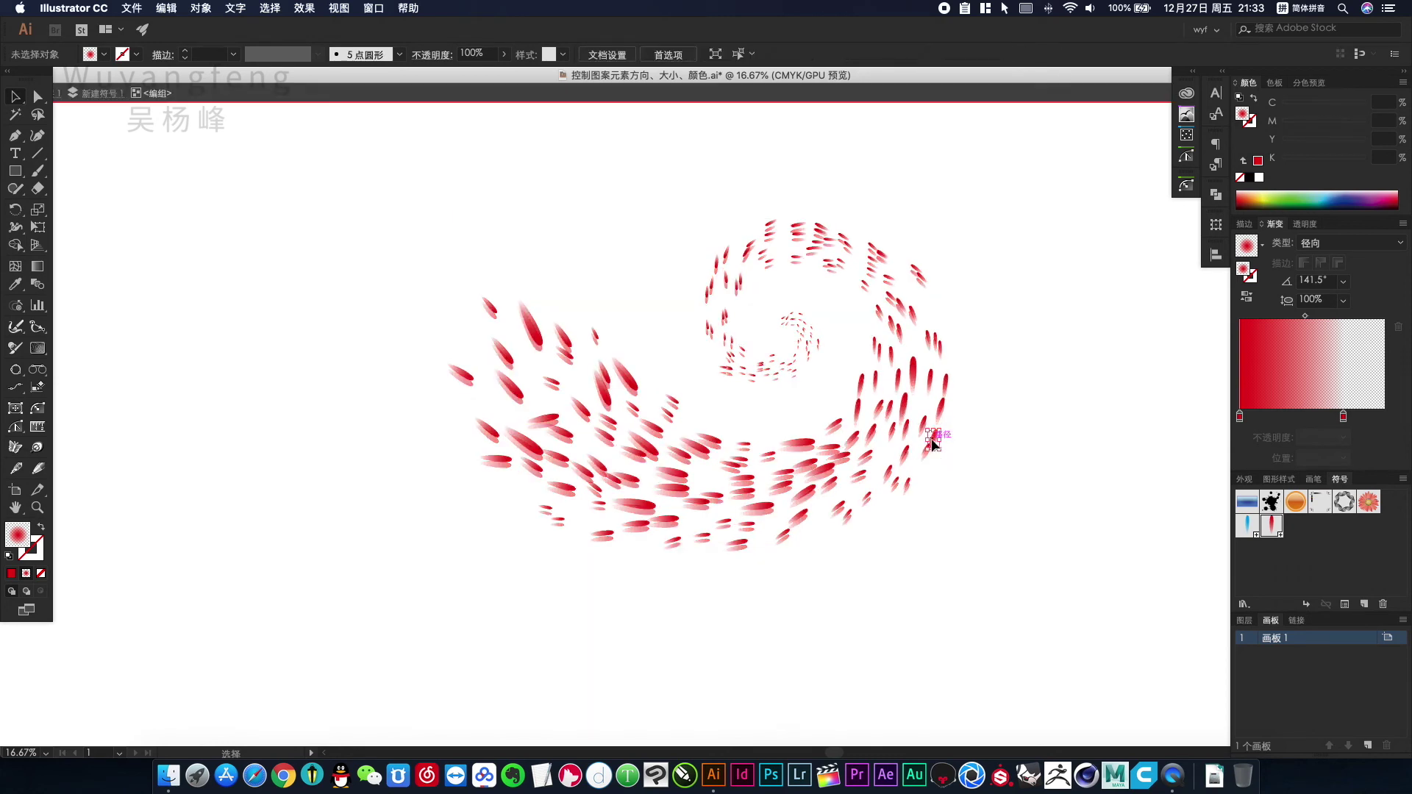
pyautogui.moveTo(1037, 655); pyautogui.dragTo(281, 136)
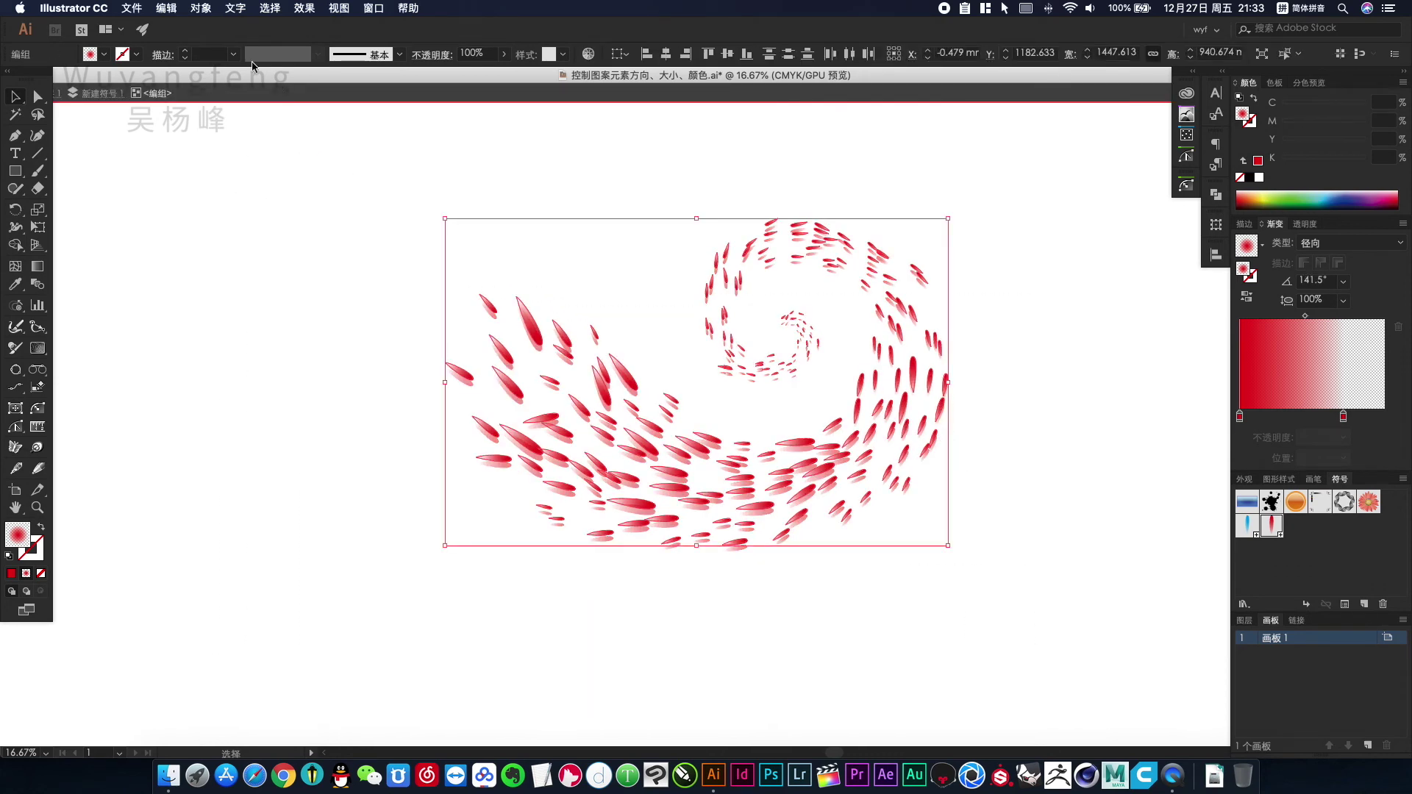
pyautogui.click(195, 11)
pyautogui.moveTo(278, 46)
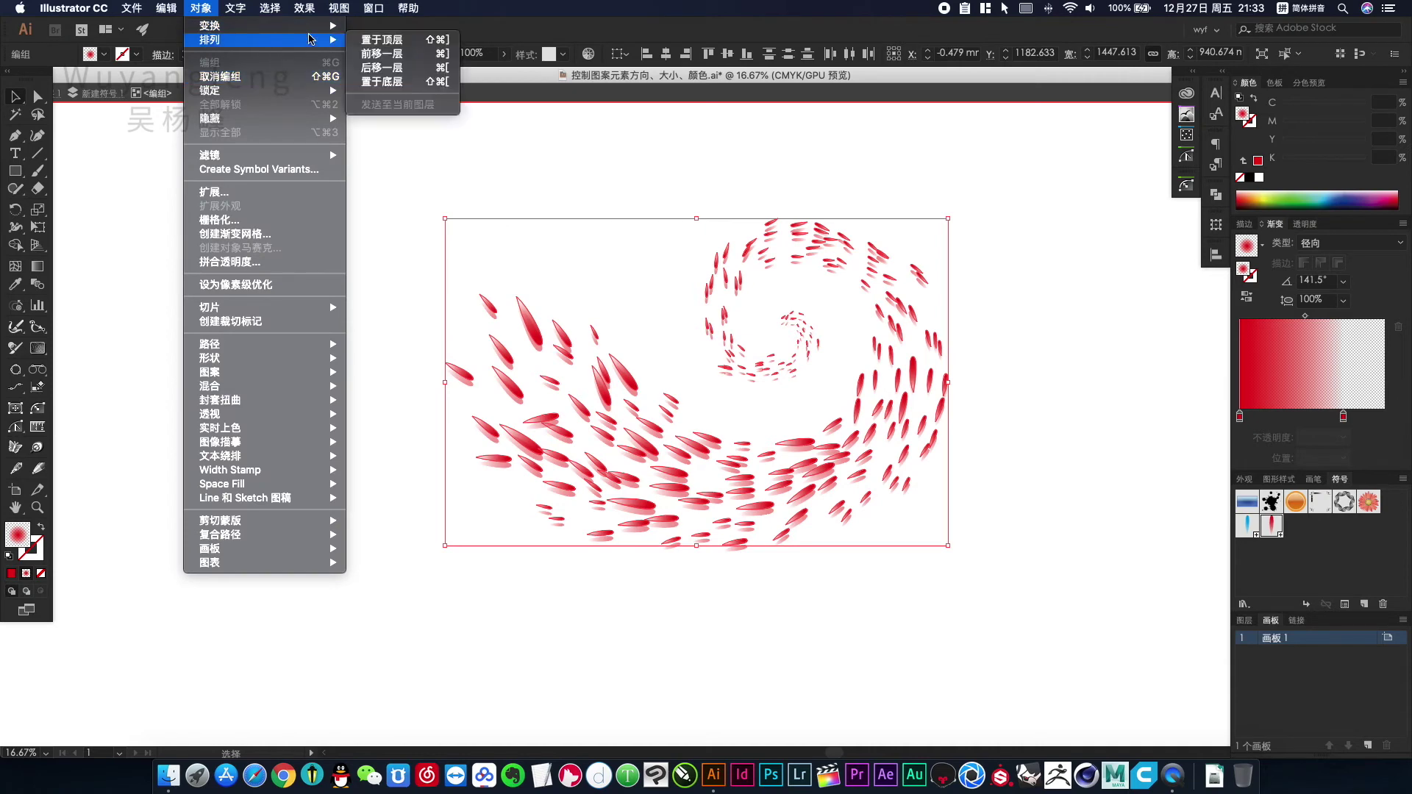
pyautogui.moveTo(308, 27)
pyautogui.click(397, 133)
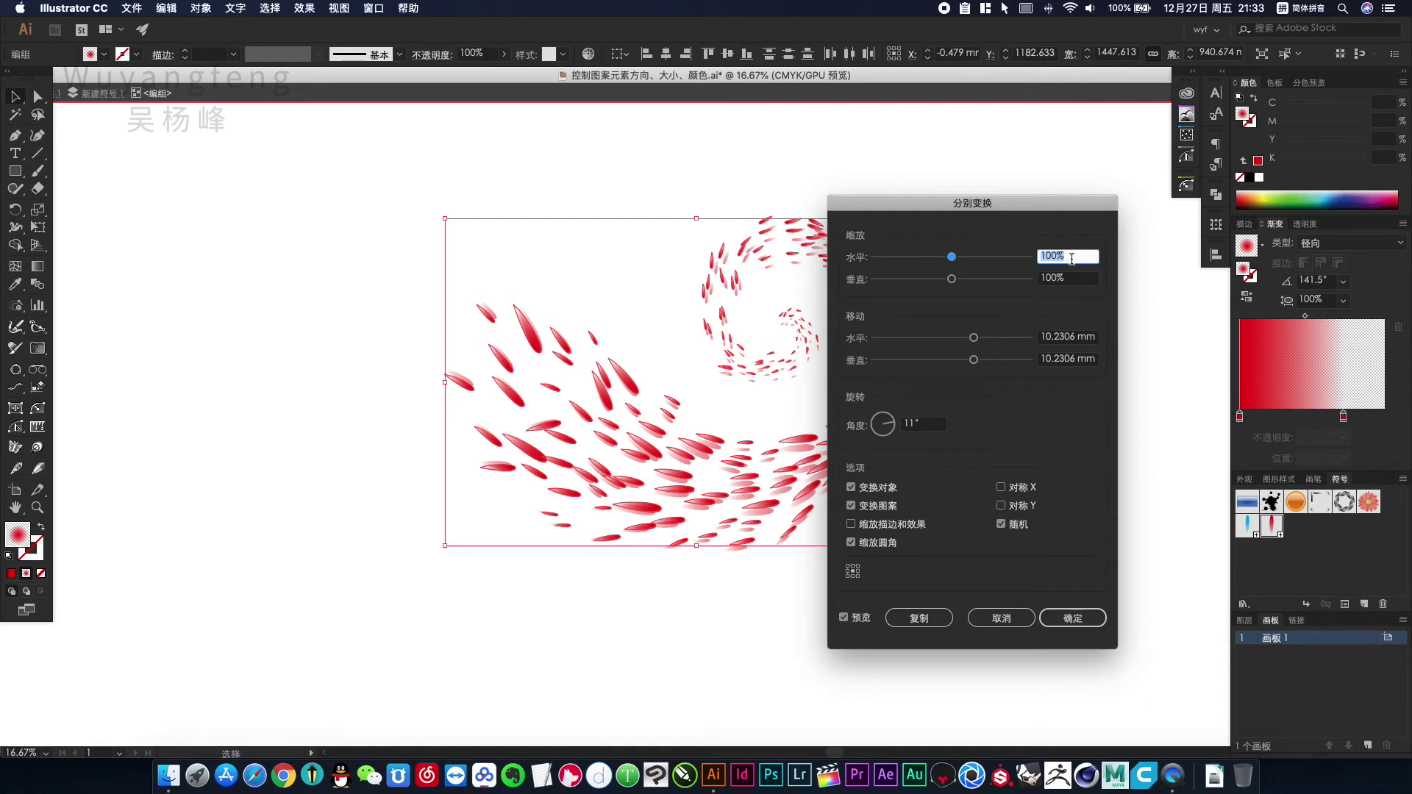
pyautogui.write('70')
pyautogui.press('Tab')
pyautogui.write('70')
pyautogui.click(1070, 260)
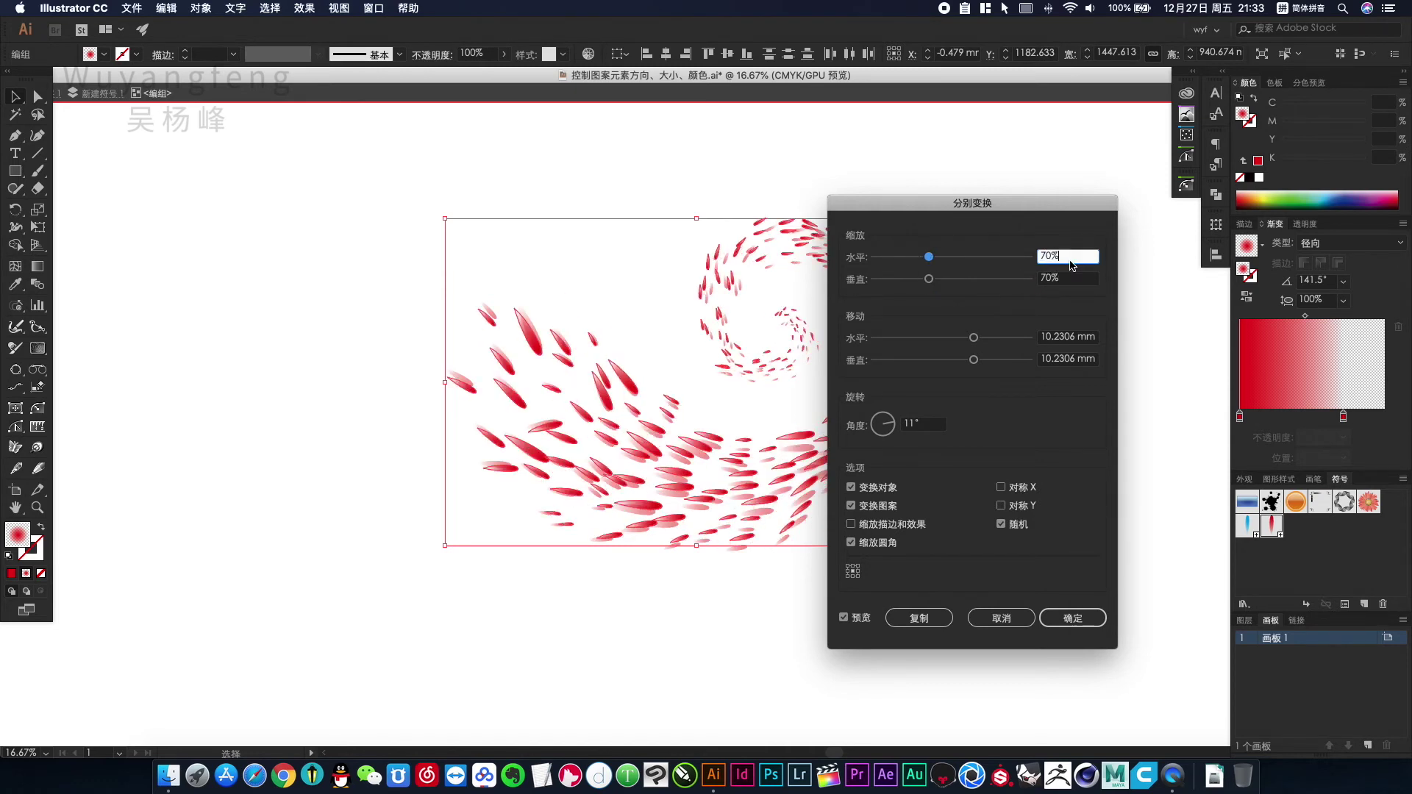
pyautogui.moveTo(1011, 248); pyautogui.dragTo(1109, 272)
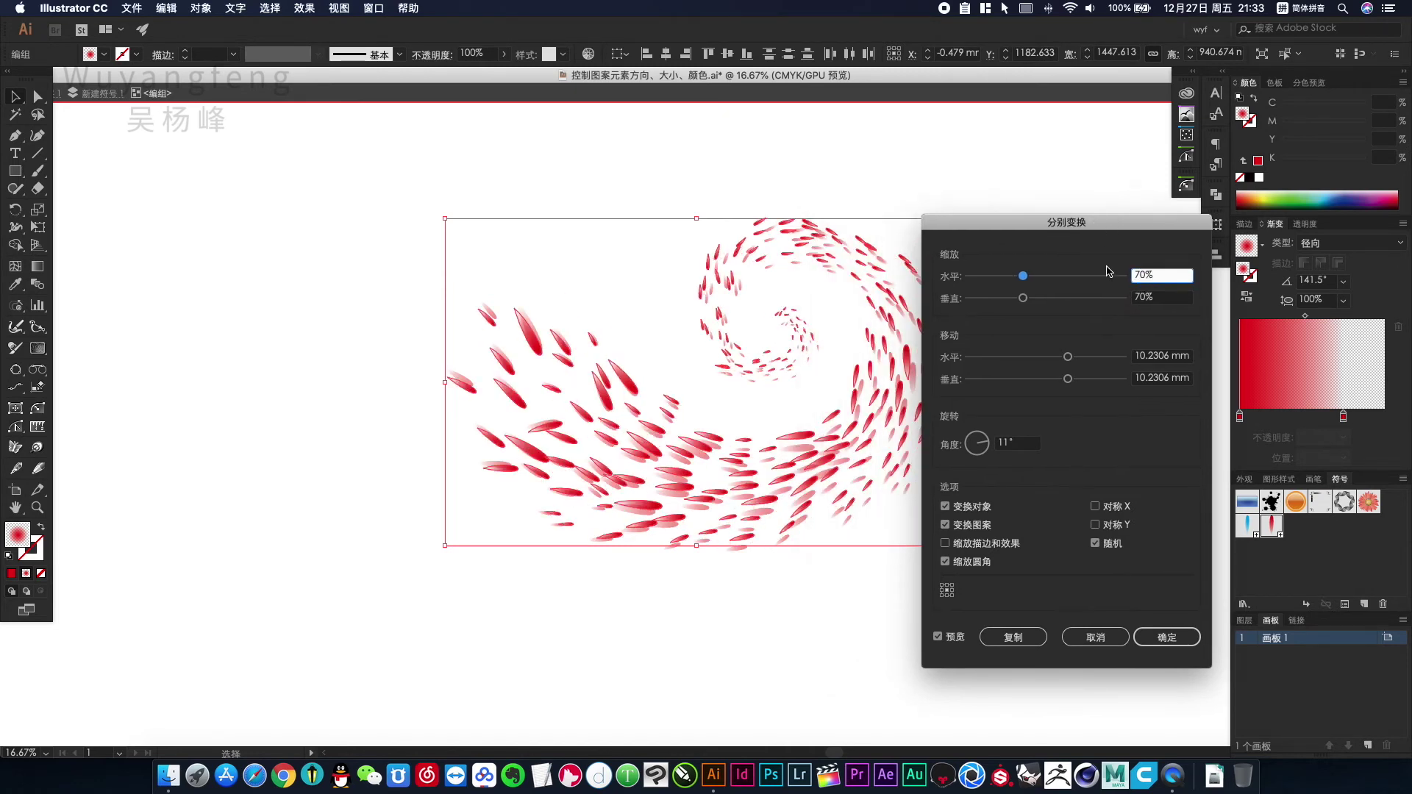
pyautogui.click(1085, 359)
pyautogui.moveTo(1086, 360); pyautogui.dragTo(1075, 379)
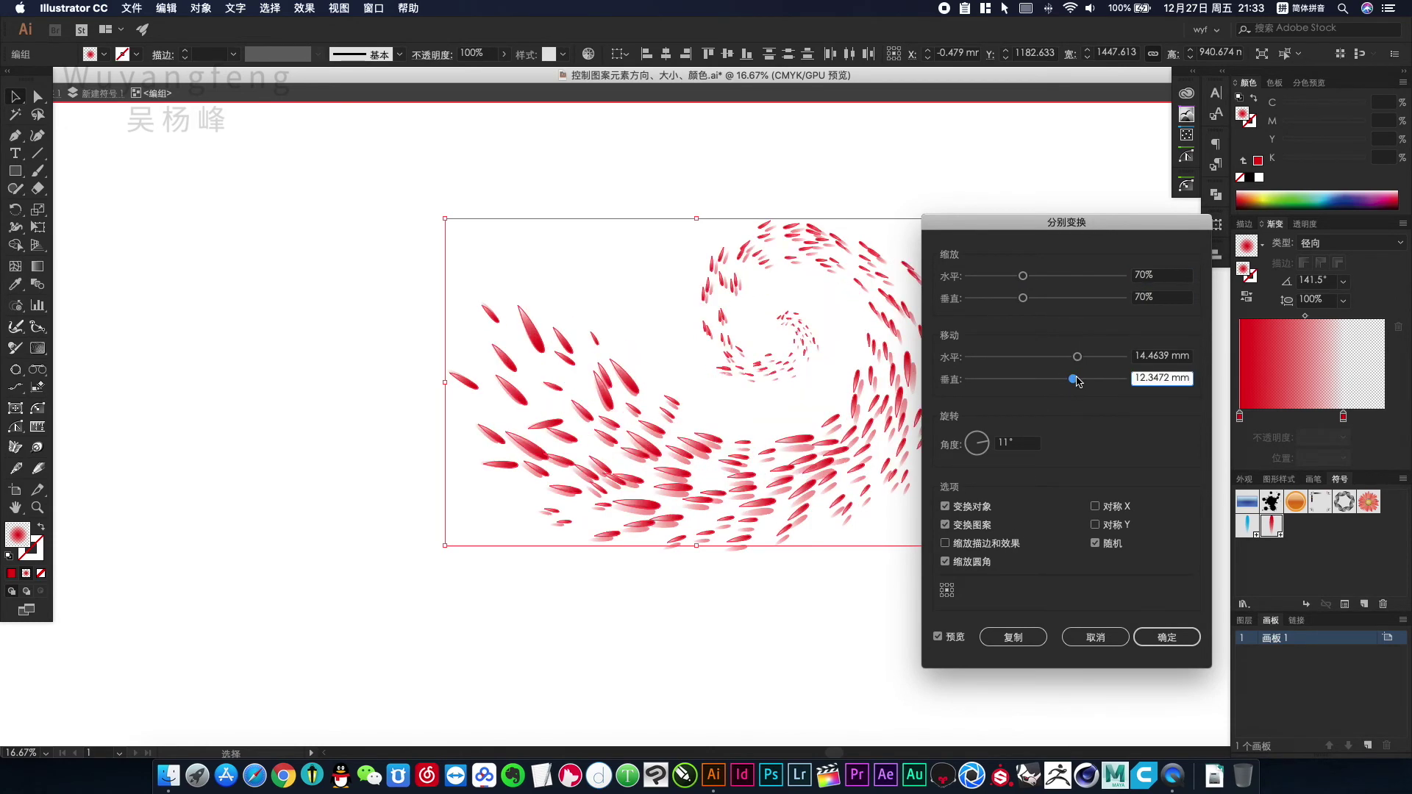
pyautogui.click(987, 444)
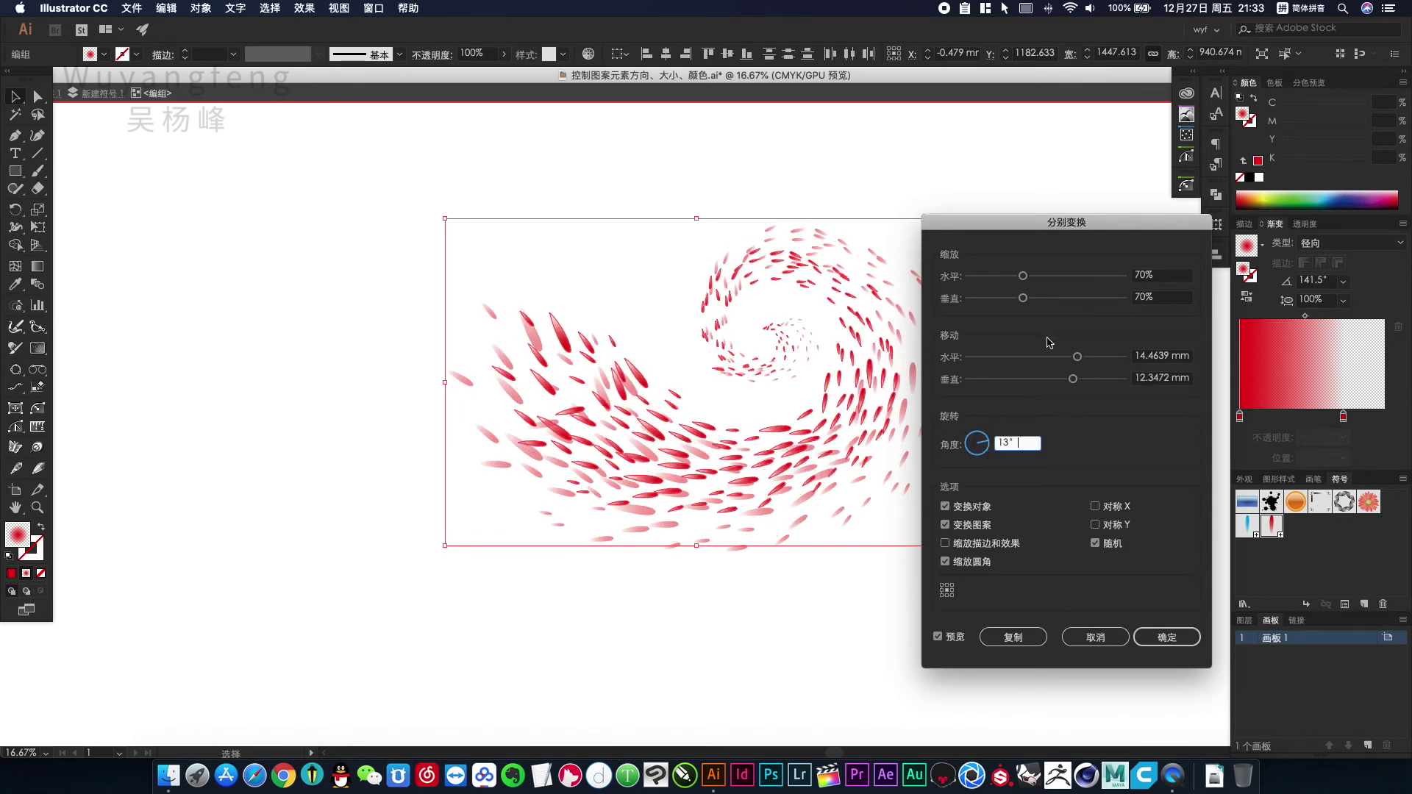
pyautogui.moveTo(1076, 356); pyautogui.dragTo(1086, 361)
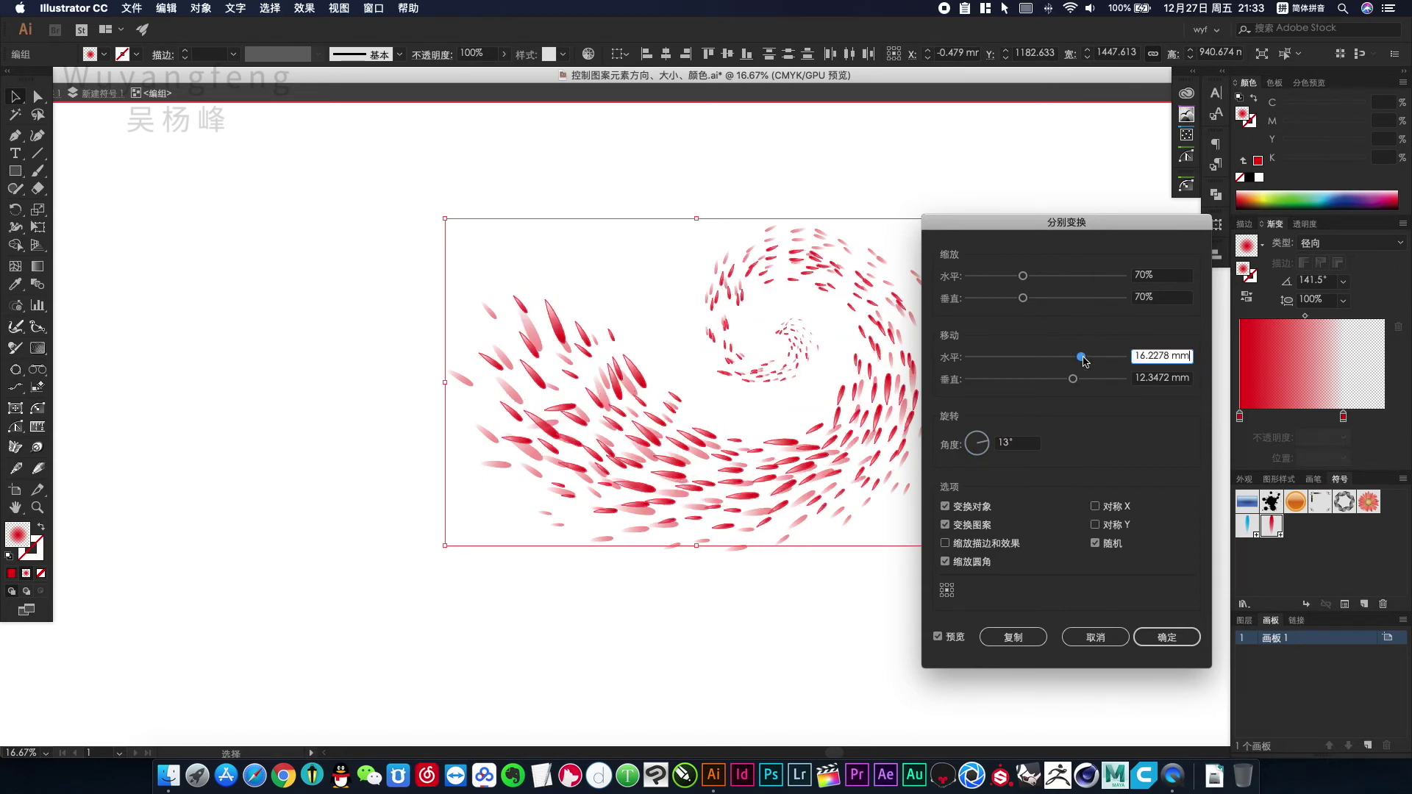
pyautogui.moveTo(1023, 279); pyautogui.dragTo(1016, 300)
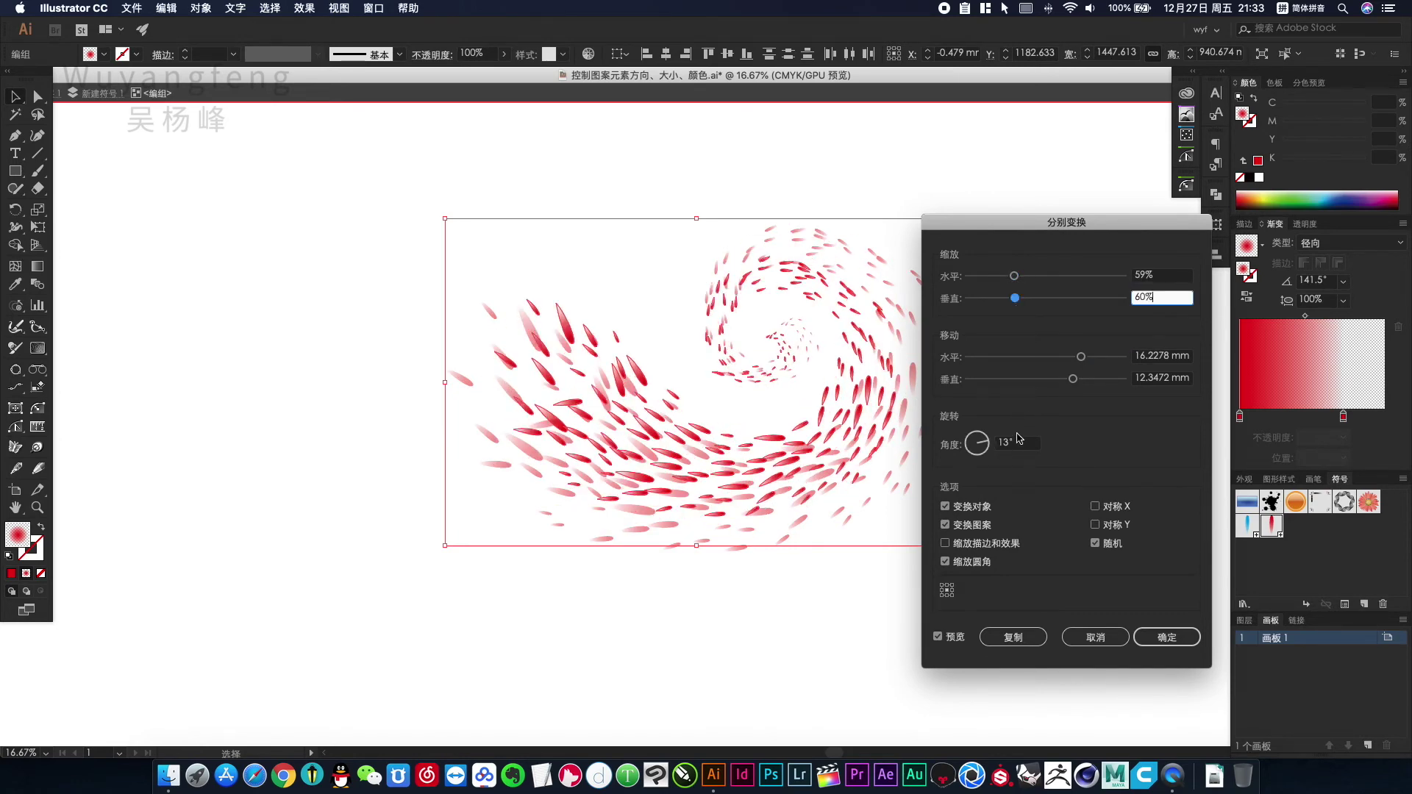
pyautogui.moveTo(1080, 358)
pyautogui.mouseDown()
pyautogui.moveTo(1086, 378)
pyautogui.moveTo(1080, 361)
pyautogui.moveTo(1068, 382)
pyautogui.moveTo(1087, 383)
pyautogui.mouseUp()
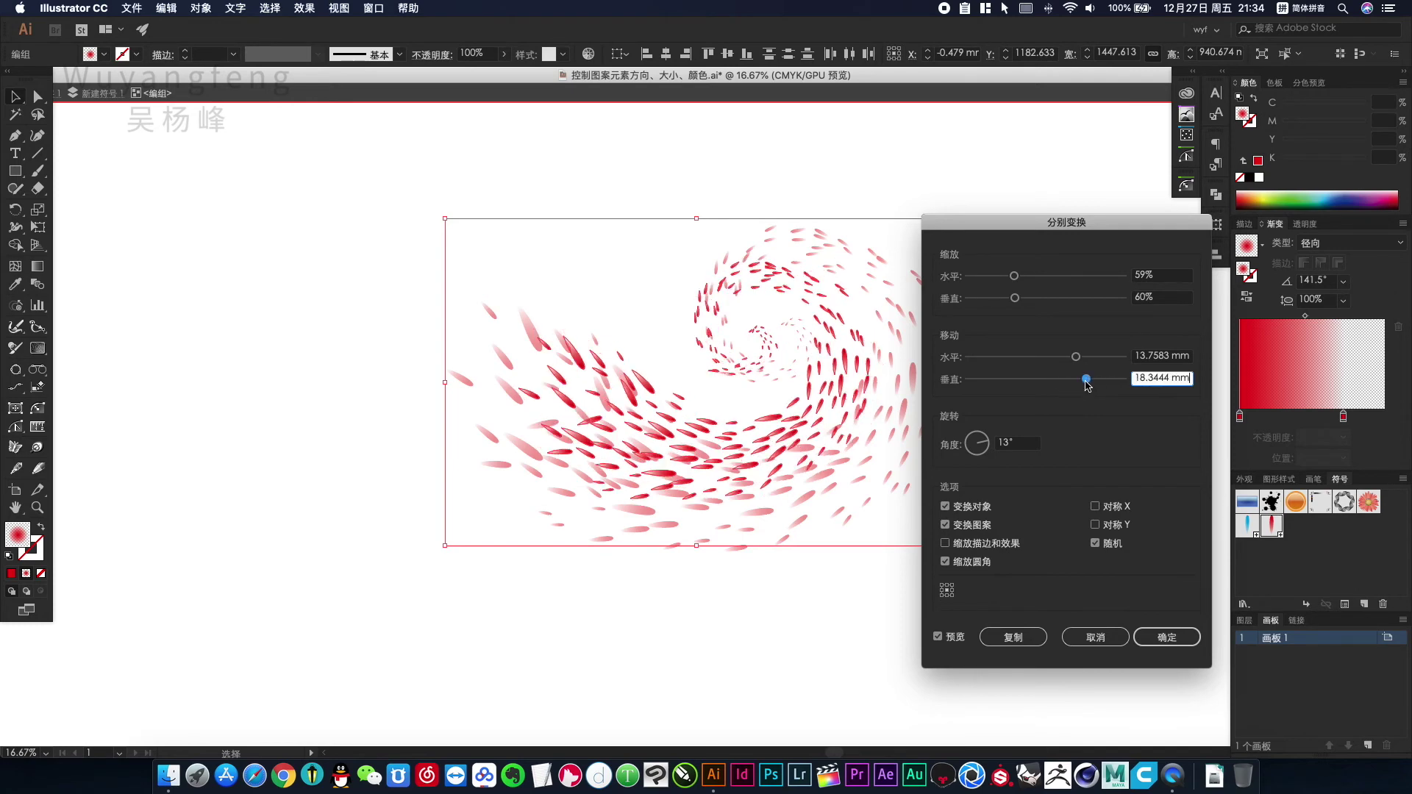
pyautogui.click(985, 440)
pyautogui.moveTo(986, 439)
pyautogui.mouseDown()
pyautogui.moveTo(972, 428)
pyautogui.moveTo(987, 439)
pyautogui.mouseUp()
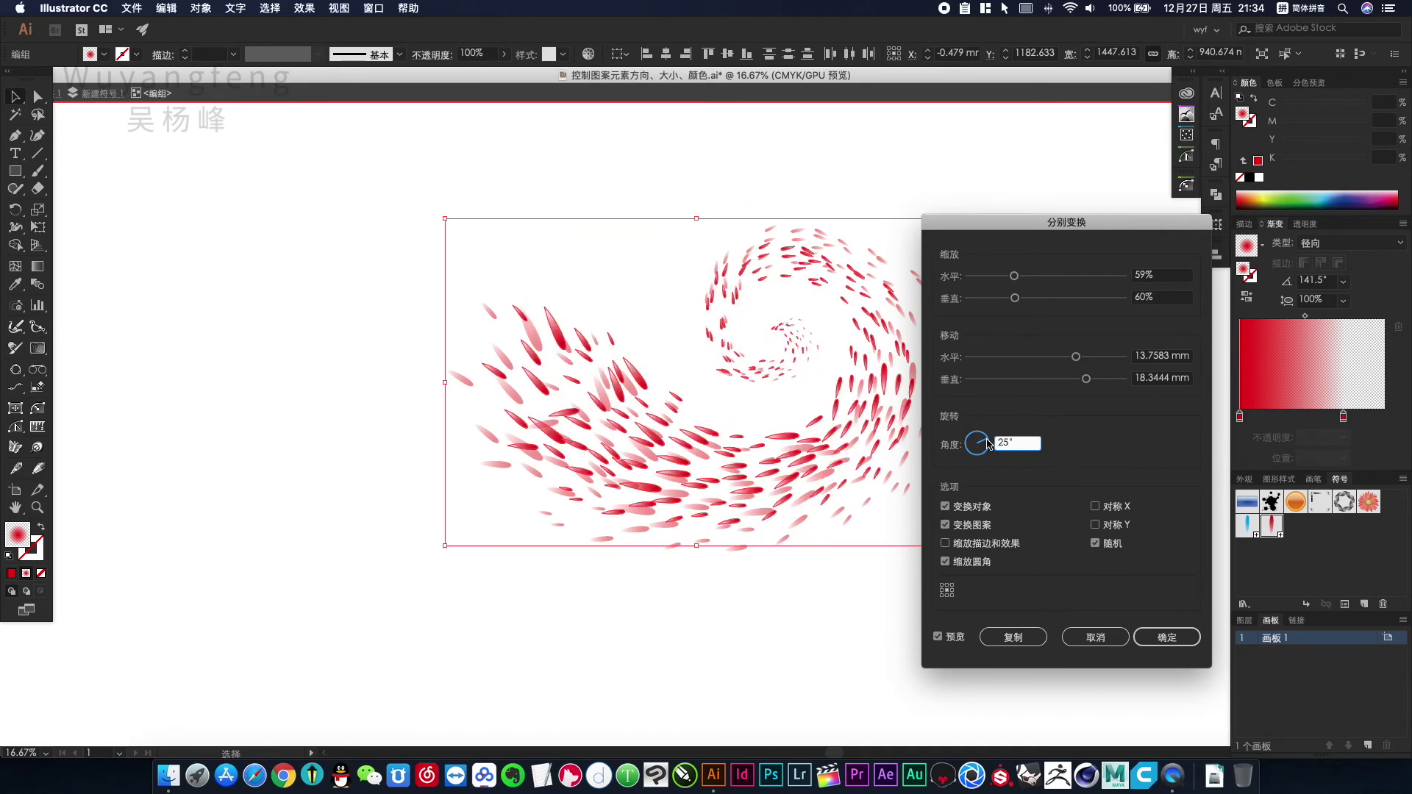
pyautogui.click(1095, 638)
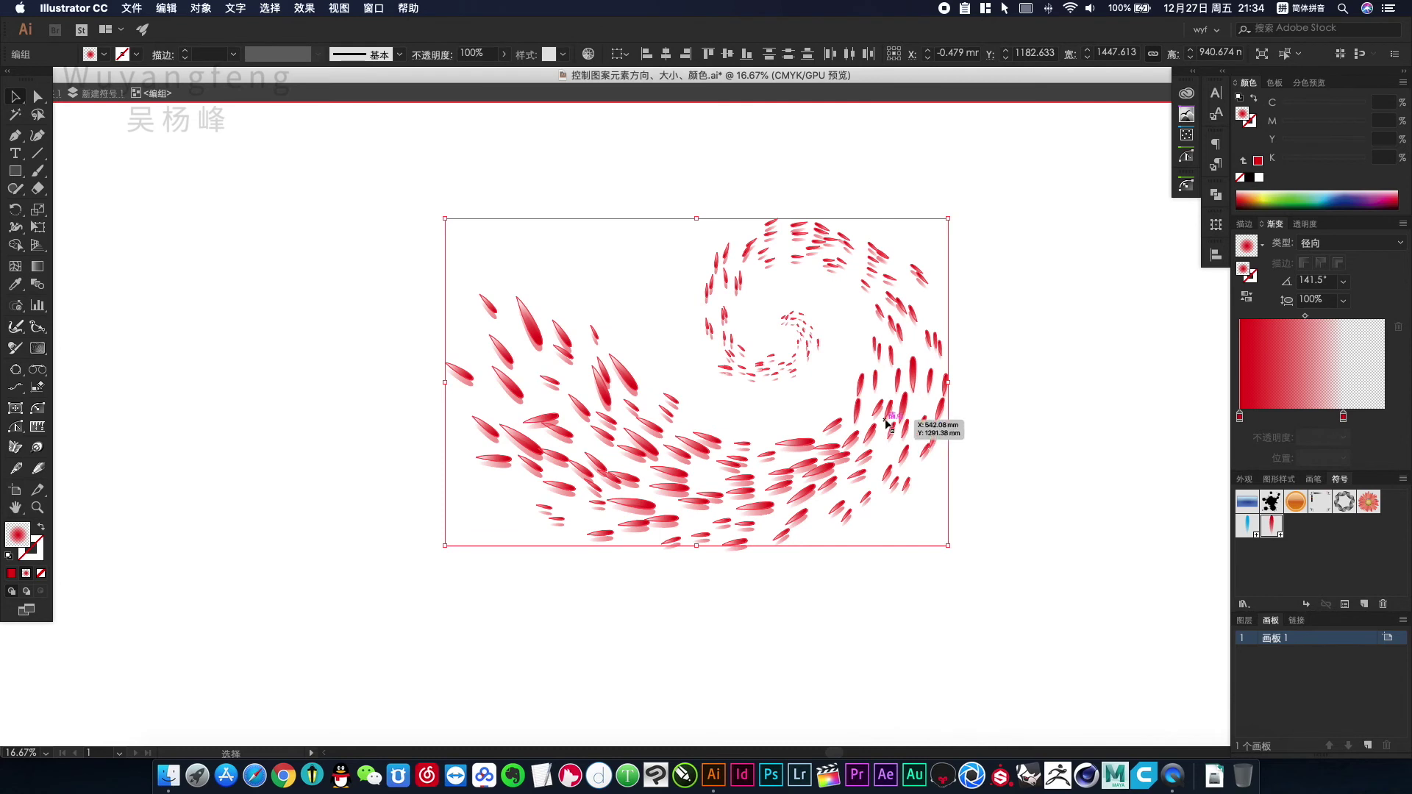
# Step: Ungroup the duplicated teardrops and start a randomized Transform Each on them with a rotation angle of 34°
pyautogui.press('super+shift+g')
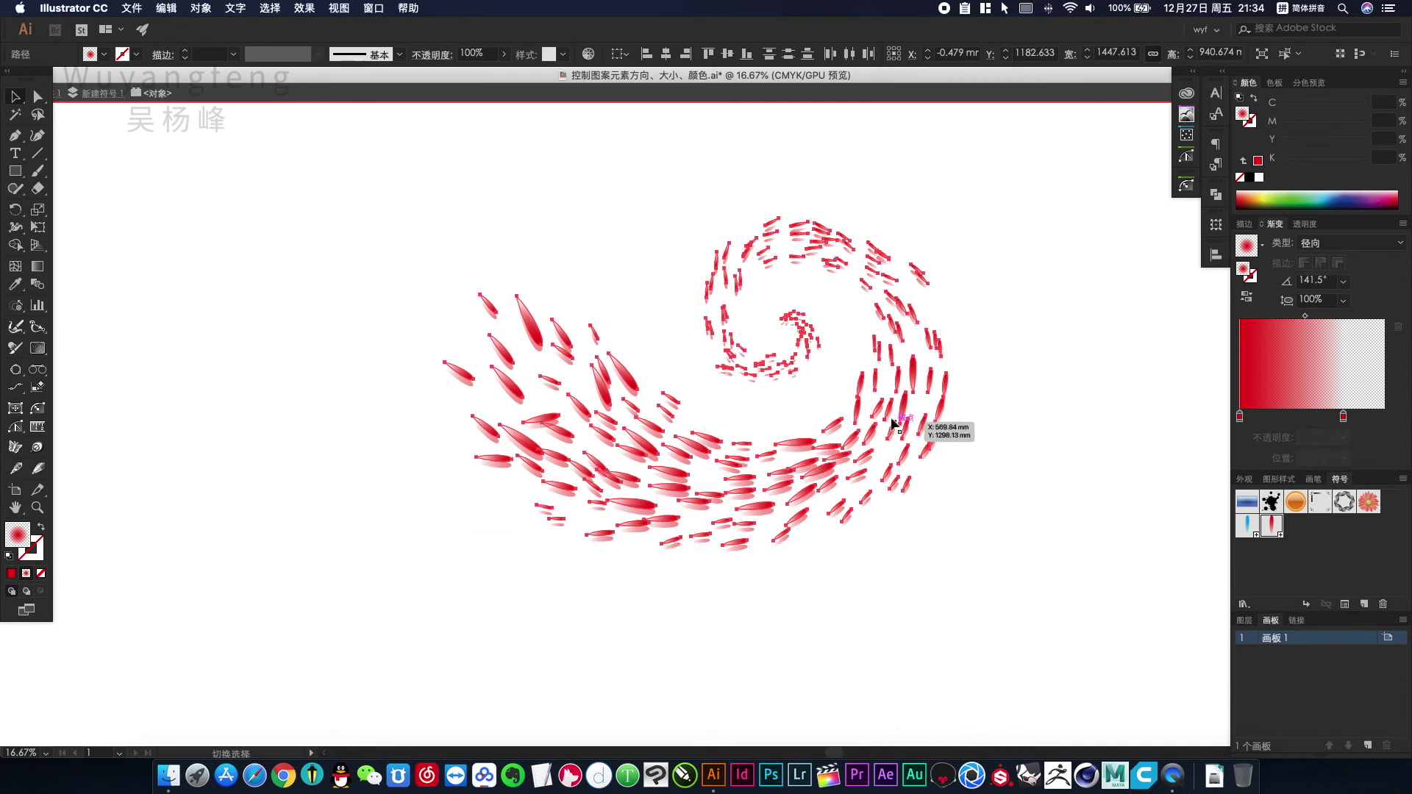
pyautogui.press('super+alt+shift+d')
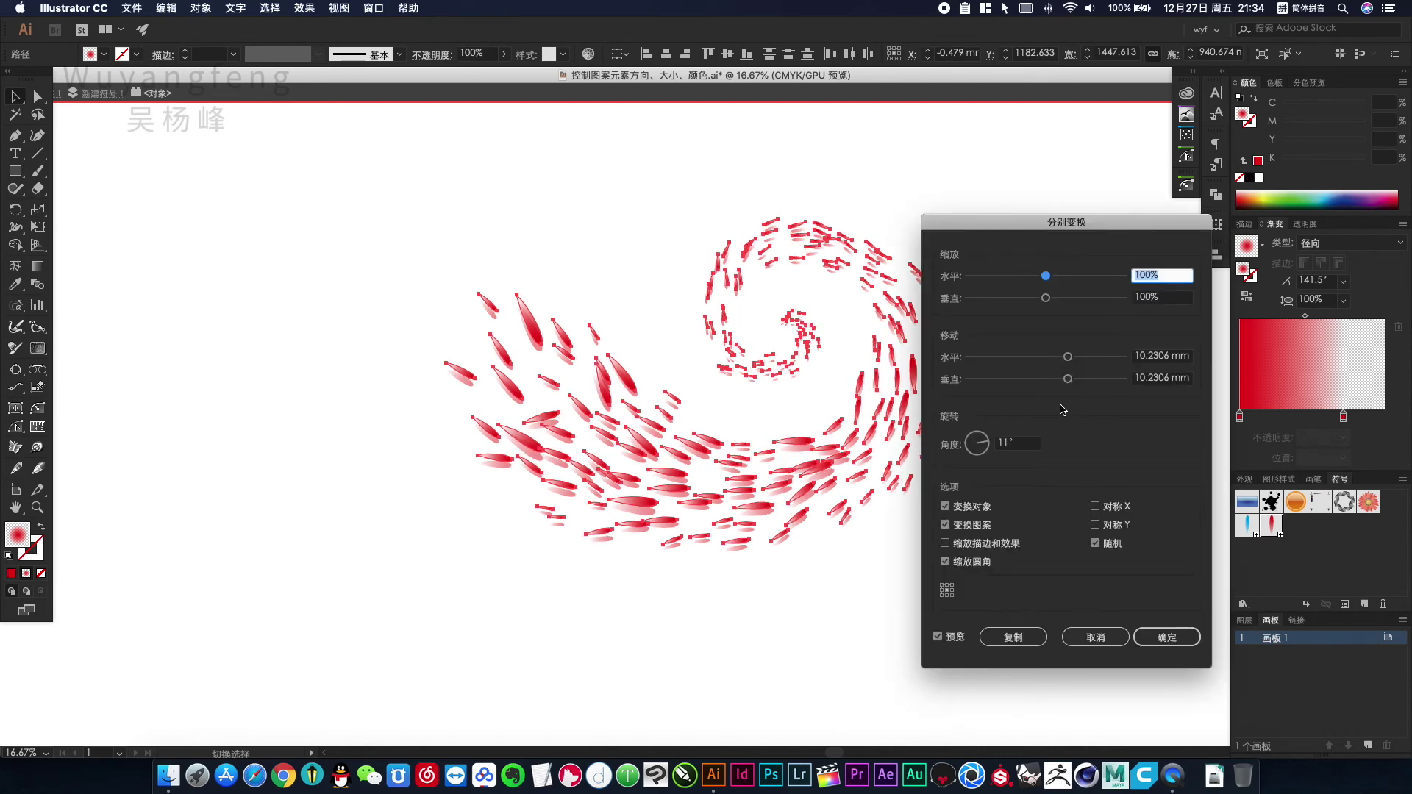
pyautogui.click(986, 439)
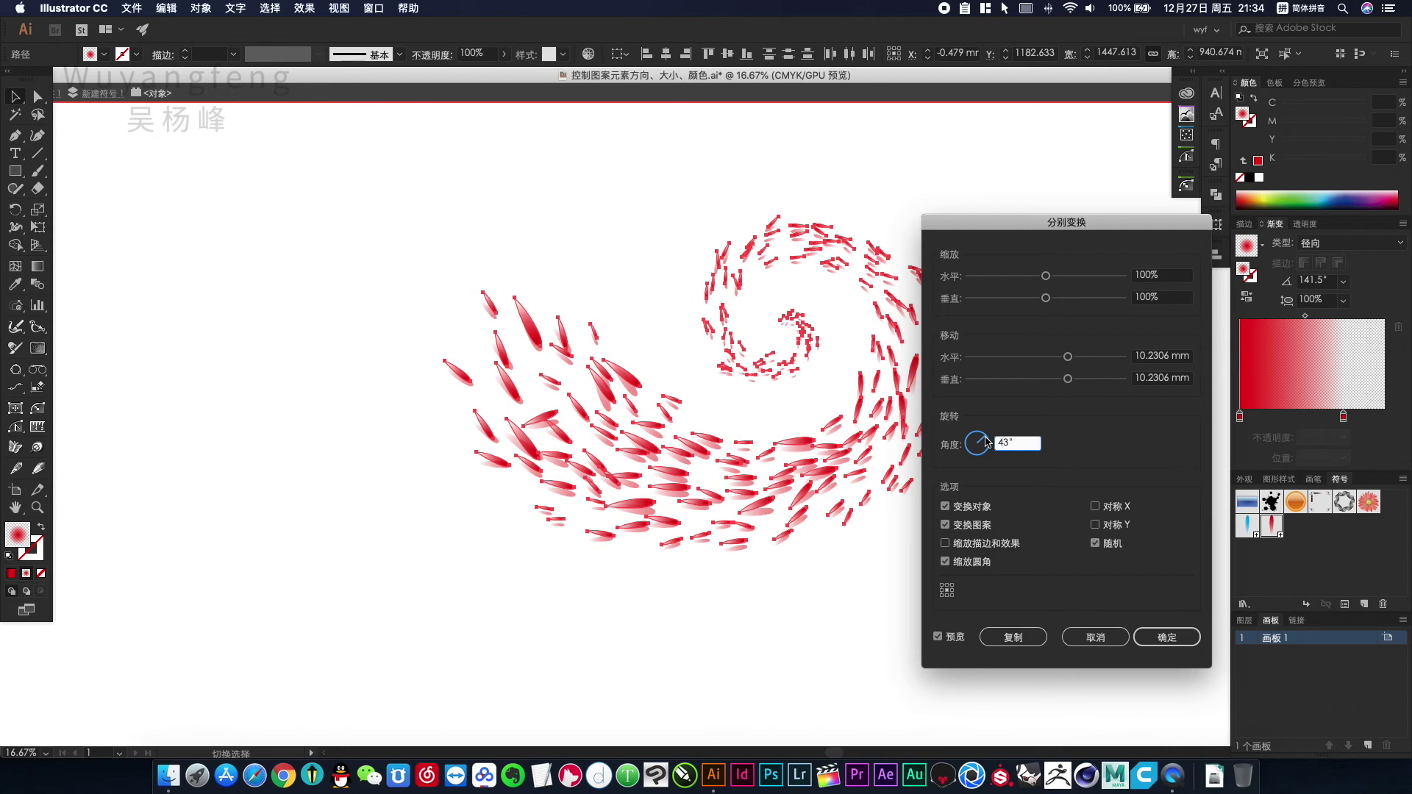
pyautogui.click(988, 440)
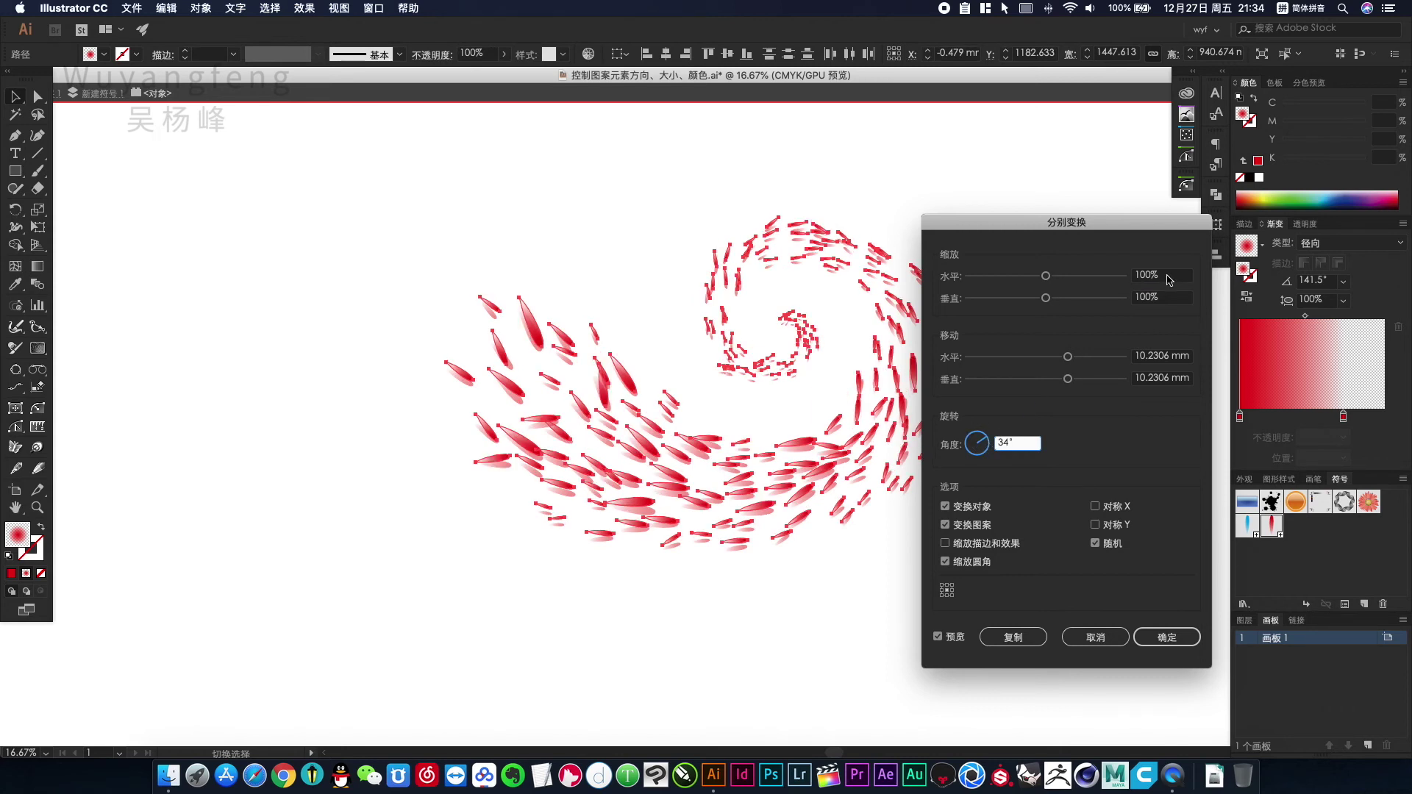
# Step: Try horizontal and vertical scales of 80% and 70%, with move distances of 14.4639 mm horizontally and 12.7 mm vertically
pyautogui.click(1169, 277)
pyautogui.write('80')
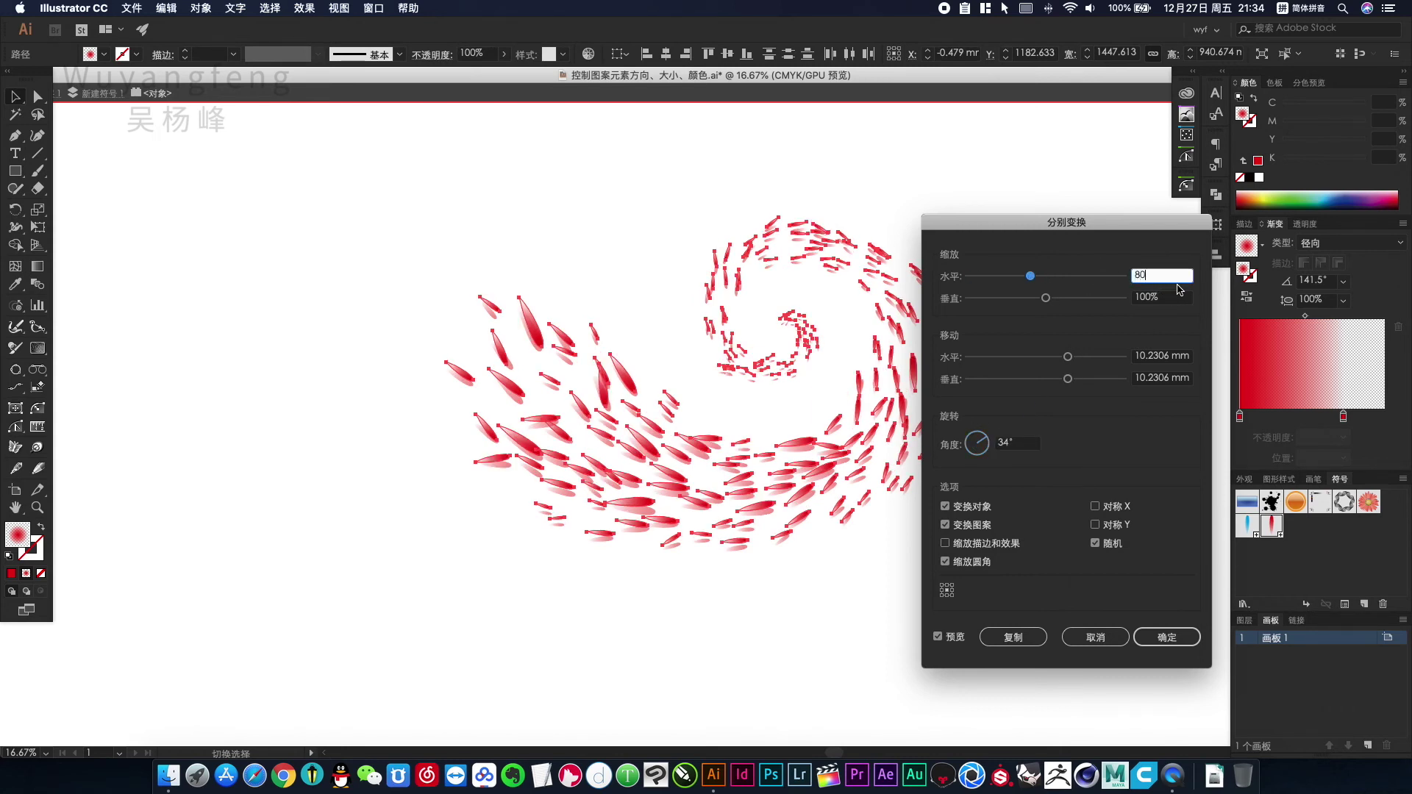
pyautogui.press('Tab')
pyautogui.write('80')
pyautogui.click(1168, 278)
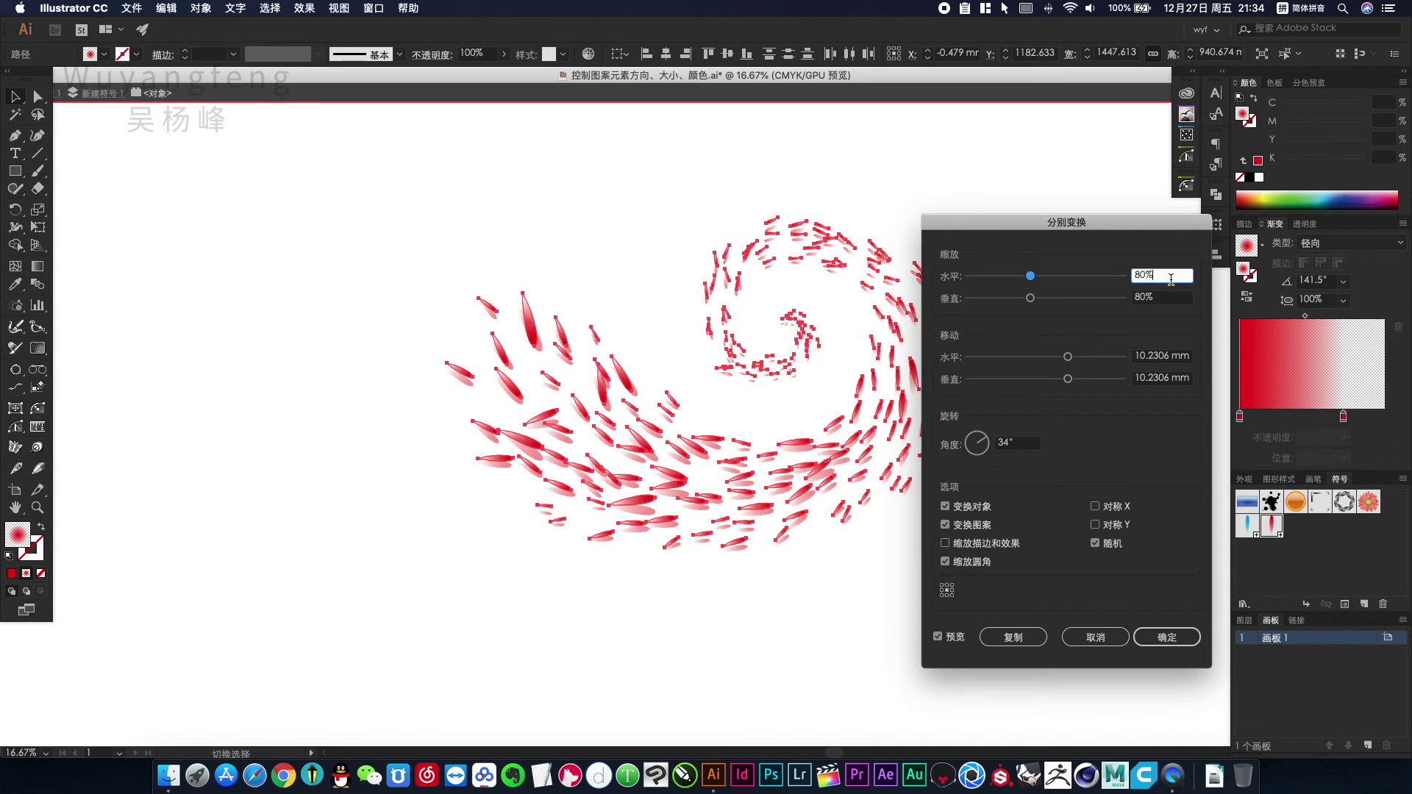
pyautogui.write('70')
pyautogui.moveTo(1158, 300); pyautogui.dragTo(1129, 295)
pyautogui.write('70')
pyautogui.click(1164, 280)
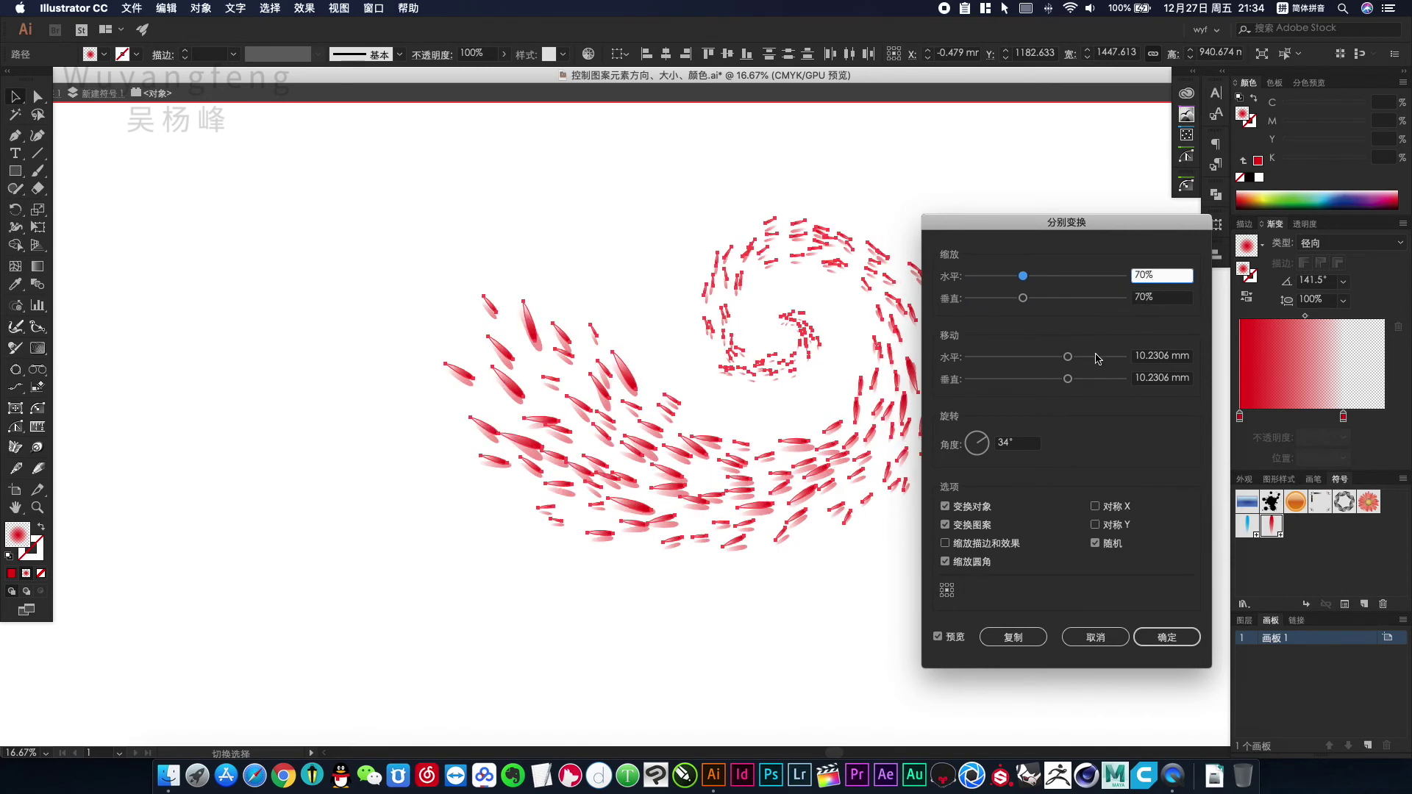
pyautogui.moveTo(1072, 362); pyautogui.dragTo(1076, 383)
# Step: Set the randomized scale of the teardrops to 30% both horizontally and vertically
pyautogui.click(1165, 278)
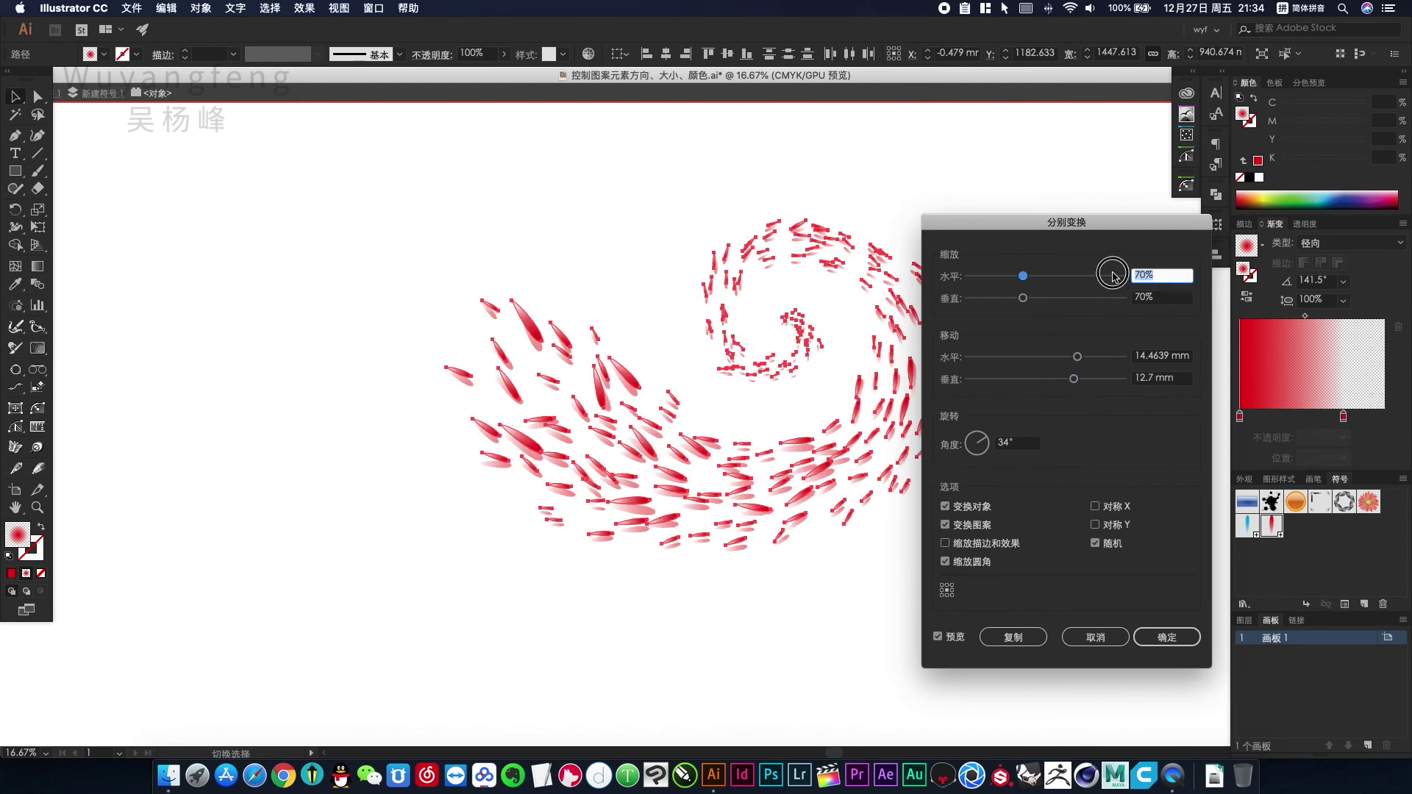
pyautogui.write('30')
pyautogui.click(1142, 300)
pyautogui.write('30')
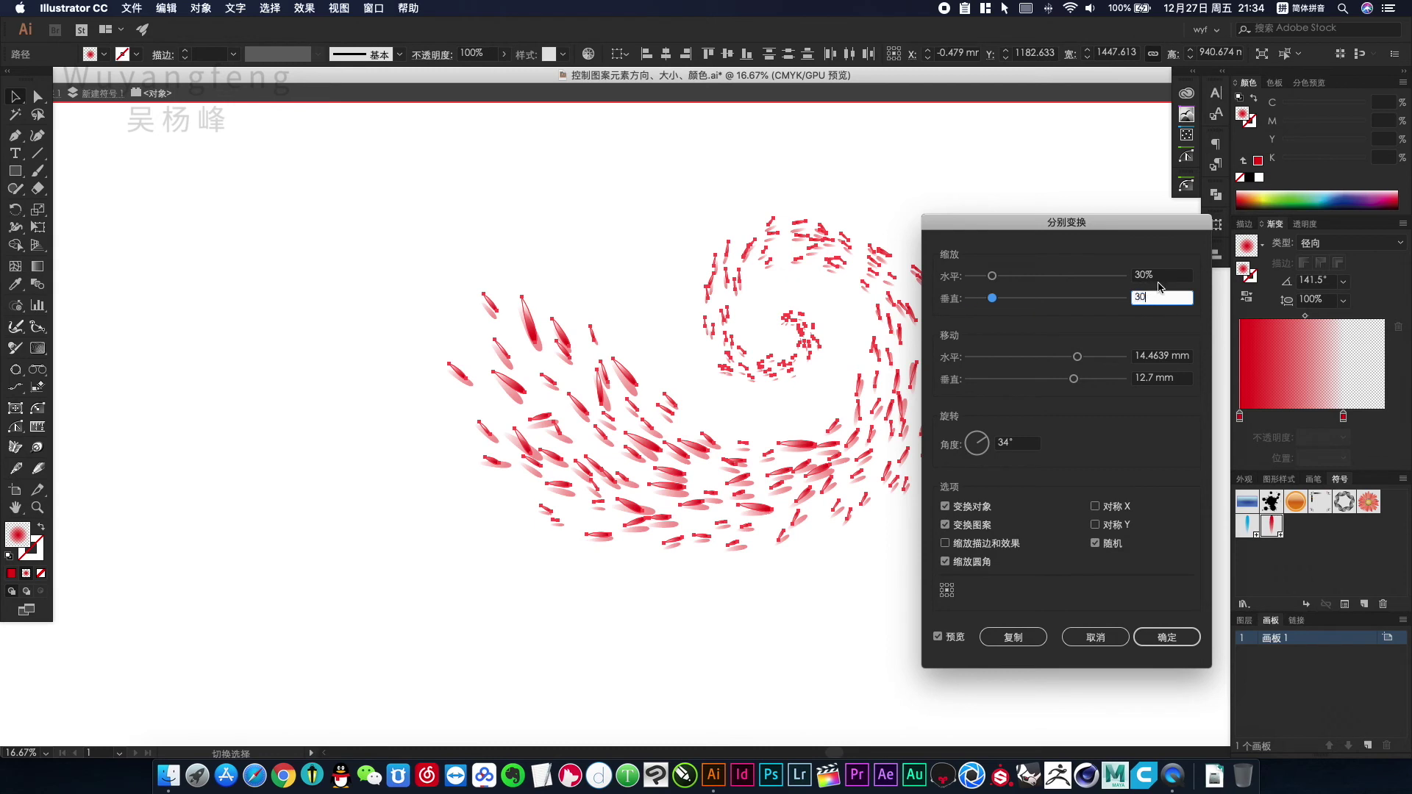
pyautogui.click(1165, 278)
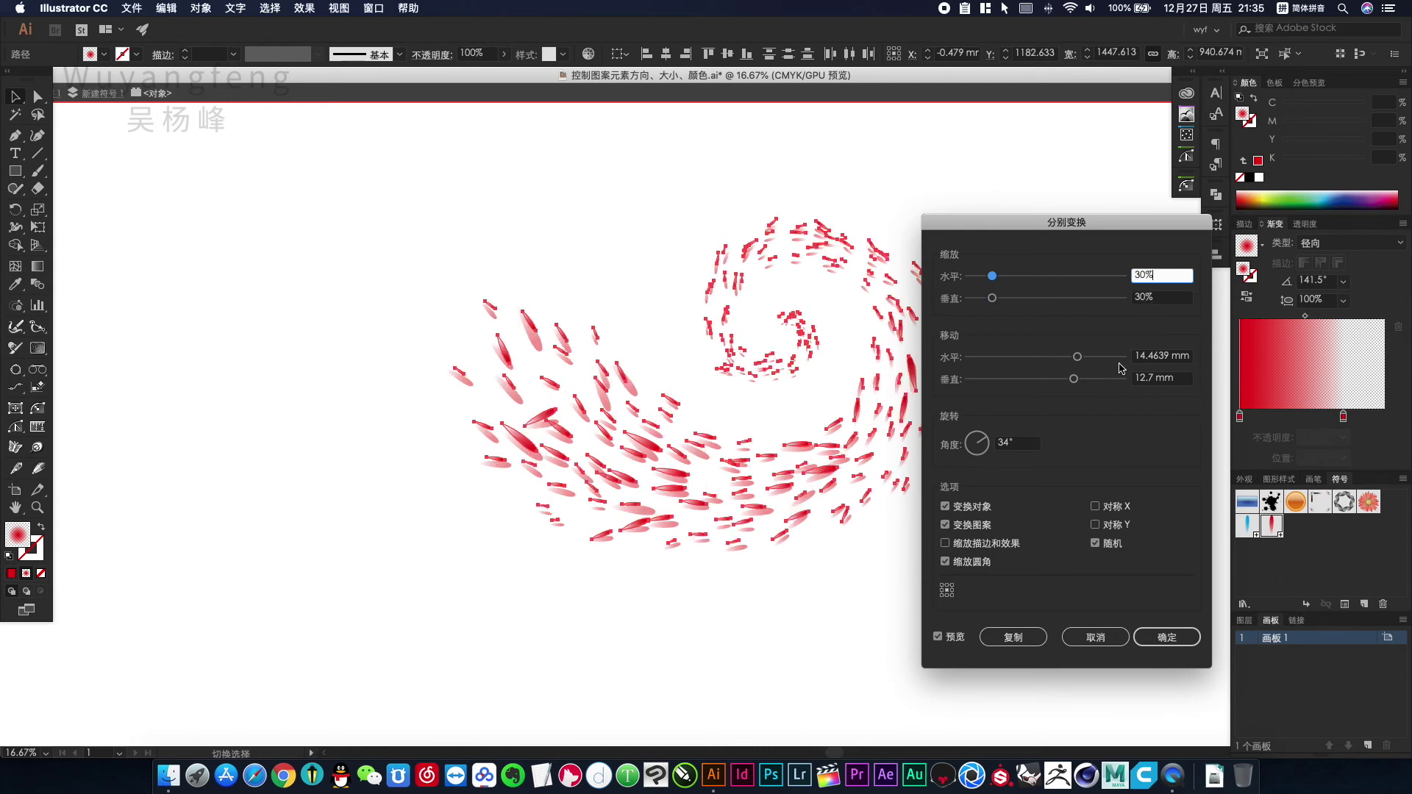
# Step: Set the randomized move to 21.8722 mm horizontally and 23.6361 mm vertically without Y reflection, and apply the transformation
pyautogui.click(1095, 525)
pyautogui.click(1096, 525)
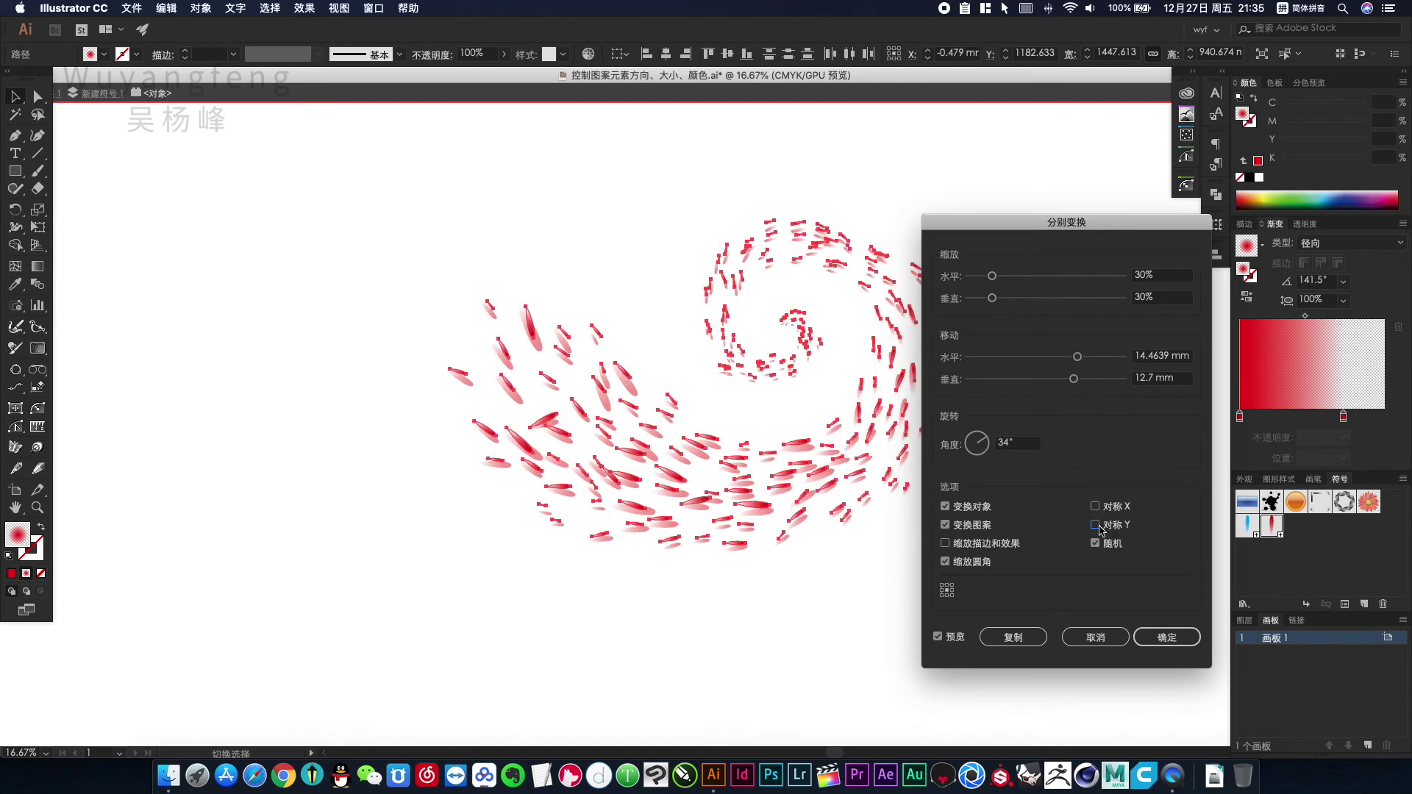
pyautogui.click(1093, 358)
pyautogui.click(1096, 380)
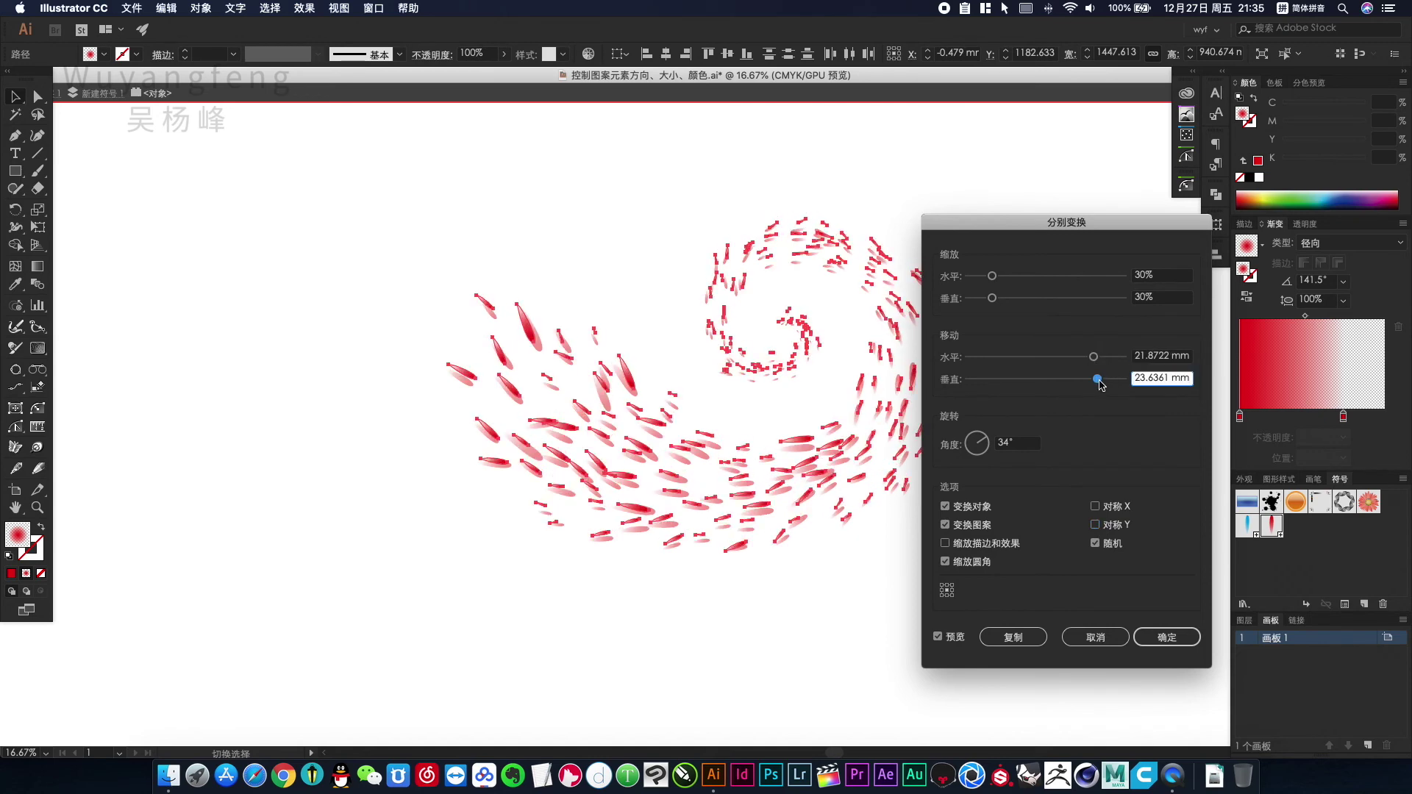
pyautogui.click(1167, 637)
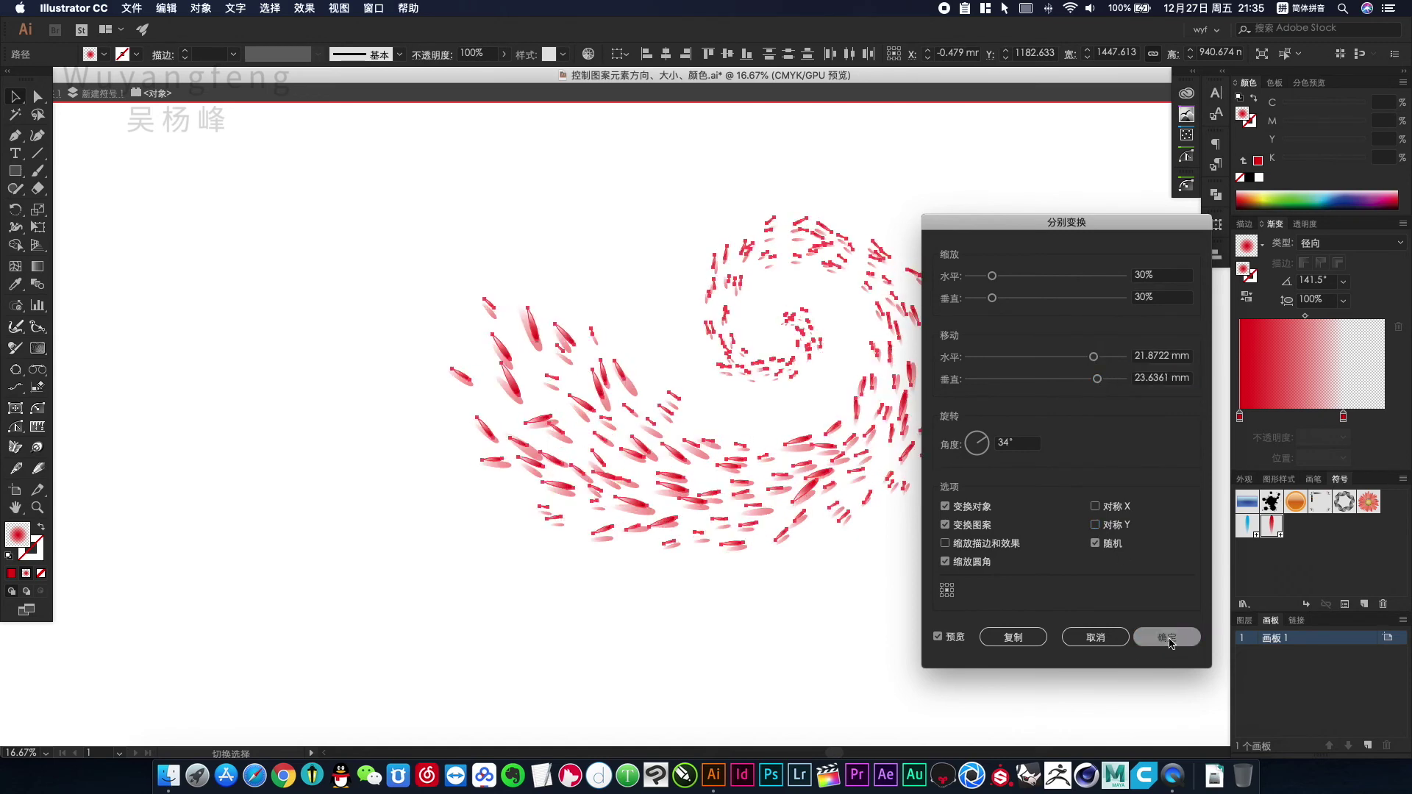
# Step: Group the transformed teardrops, turn both gradient stops yellow with the transparent stop at 78.01%, and leave isolation mode
pyautogui.hscroll(-1, 965, 483)
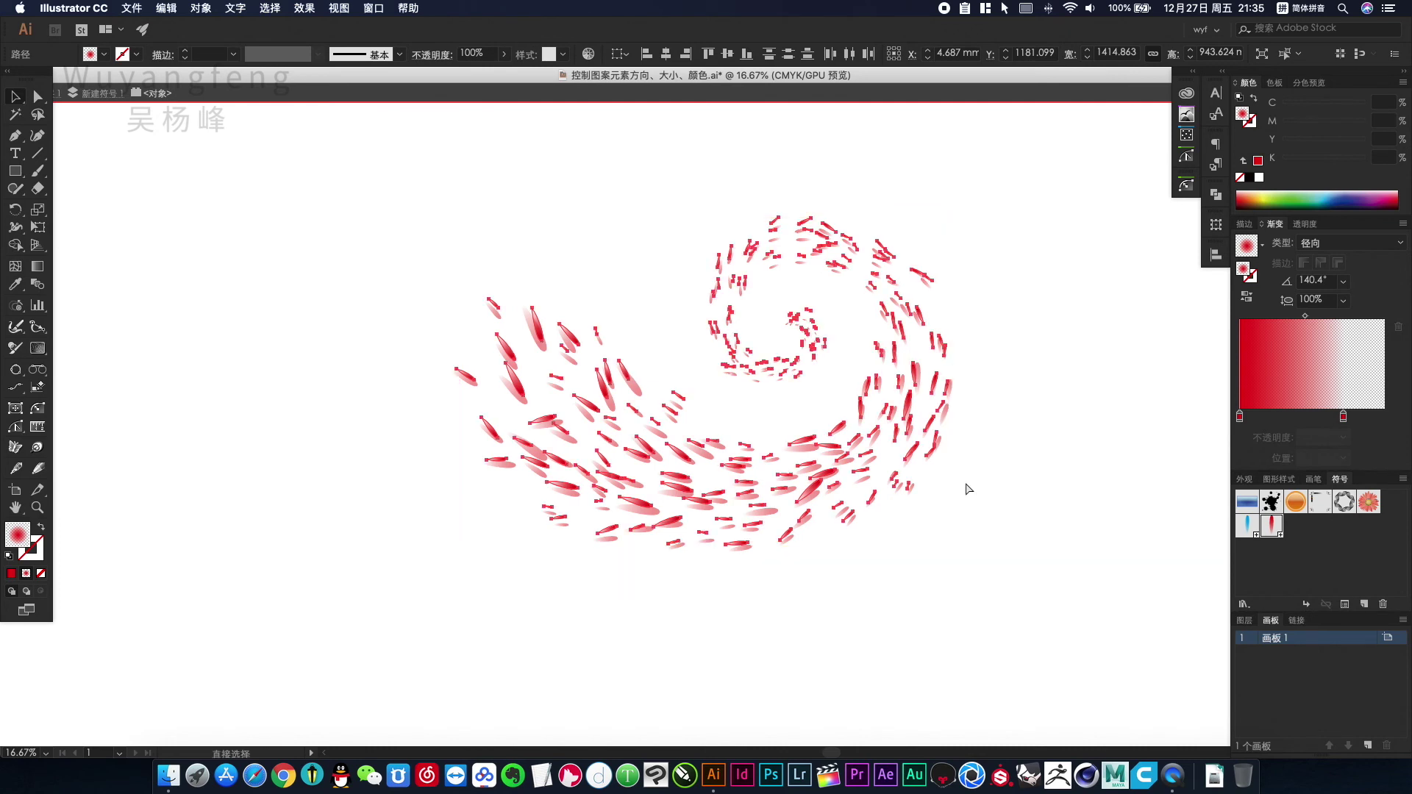
pyautogui.press('super+g')
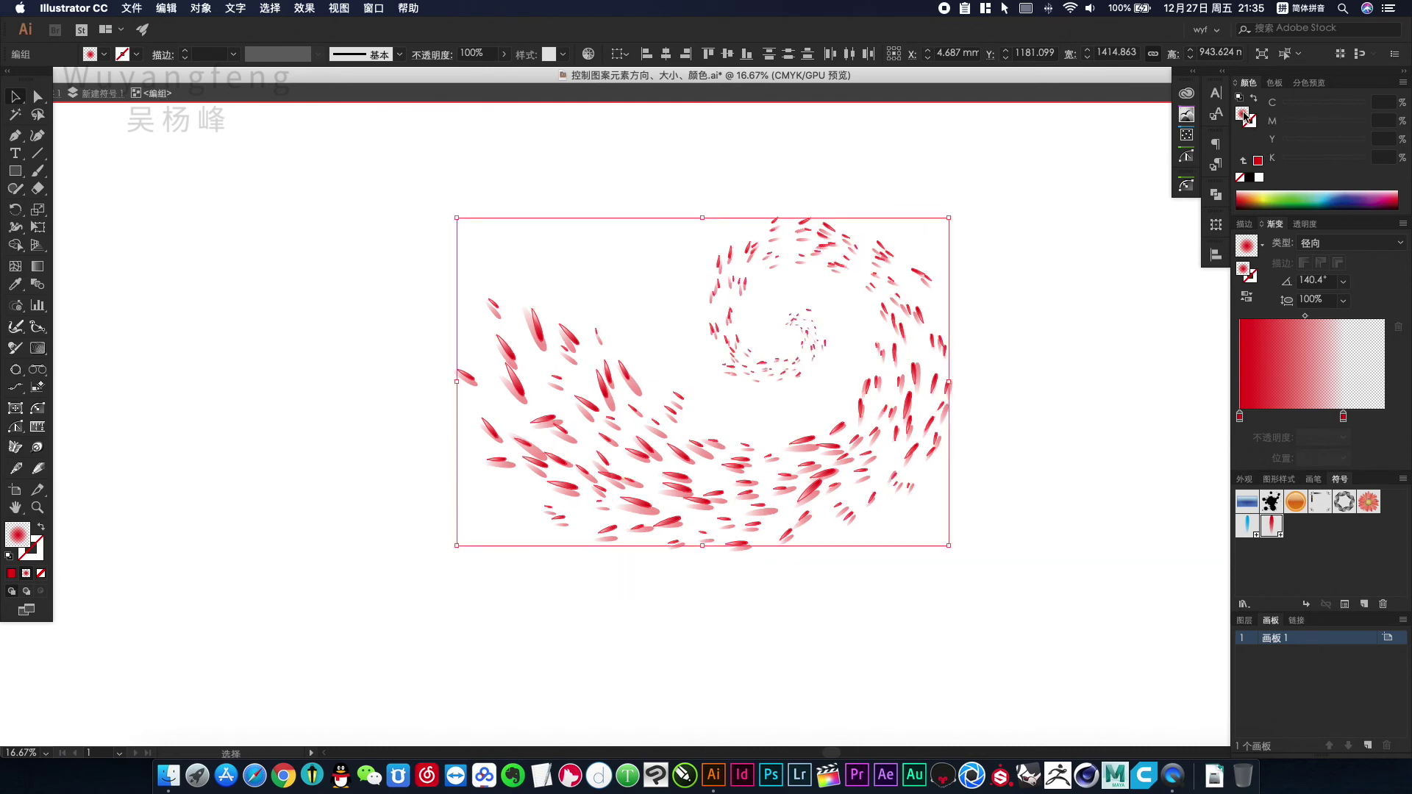
pyautogui.moveTo(1240, 417)
pyautogui.mouseDown()
pyautogui.moveTo(1257, 418)
pyautogui.moveTo(1245, 420)
pyautogui.mouseUp()
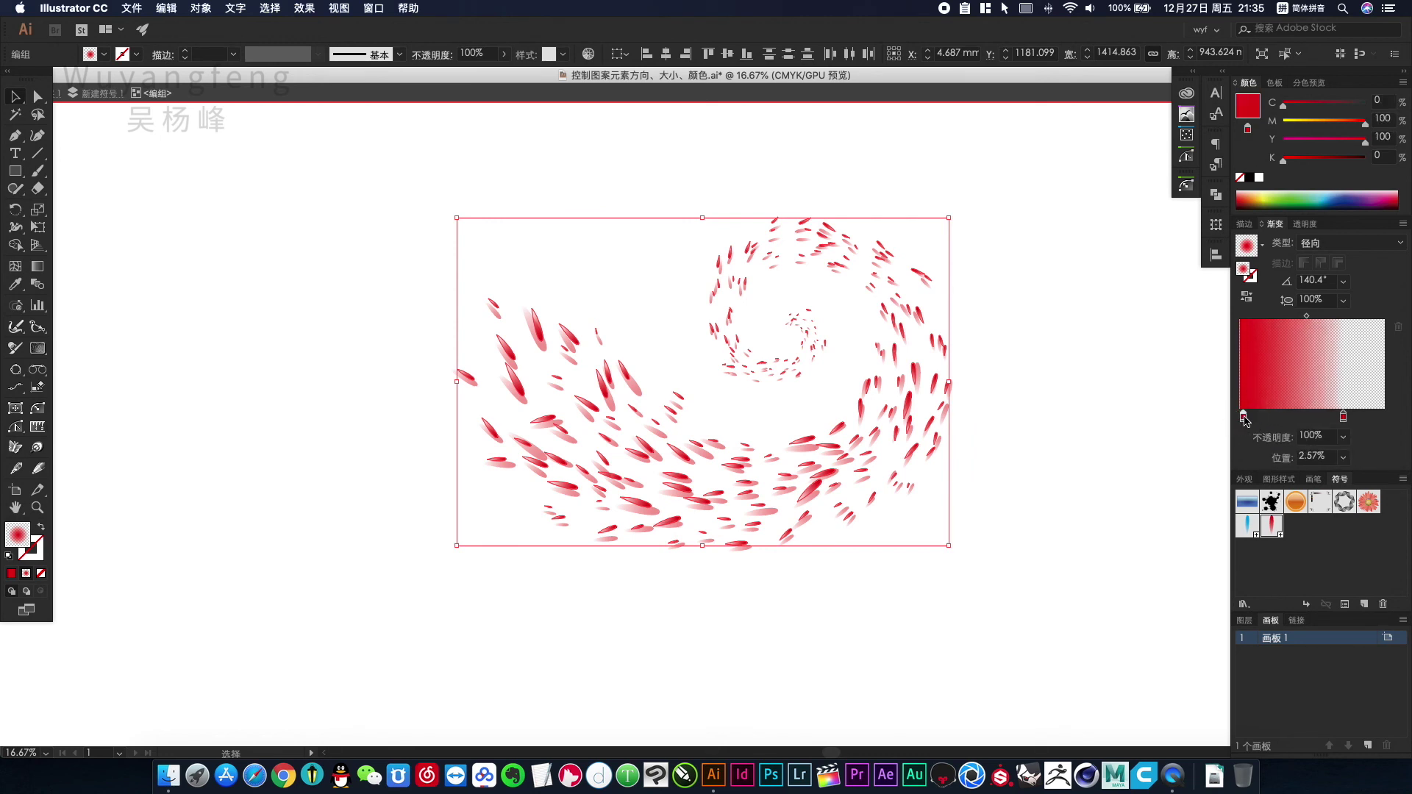
pyautogui.moveTo(1344, 118); pyautogui.dragTo(1284, 124)
pyautogui.moveTo(1343, 417); pyautogui.dragTo(1351, 420)
pyautogui.moveTo(1365, 122); pyautogui.dragTo(1284, 123)
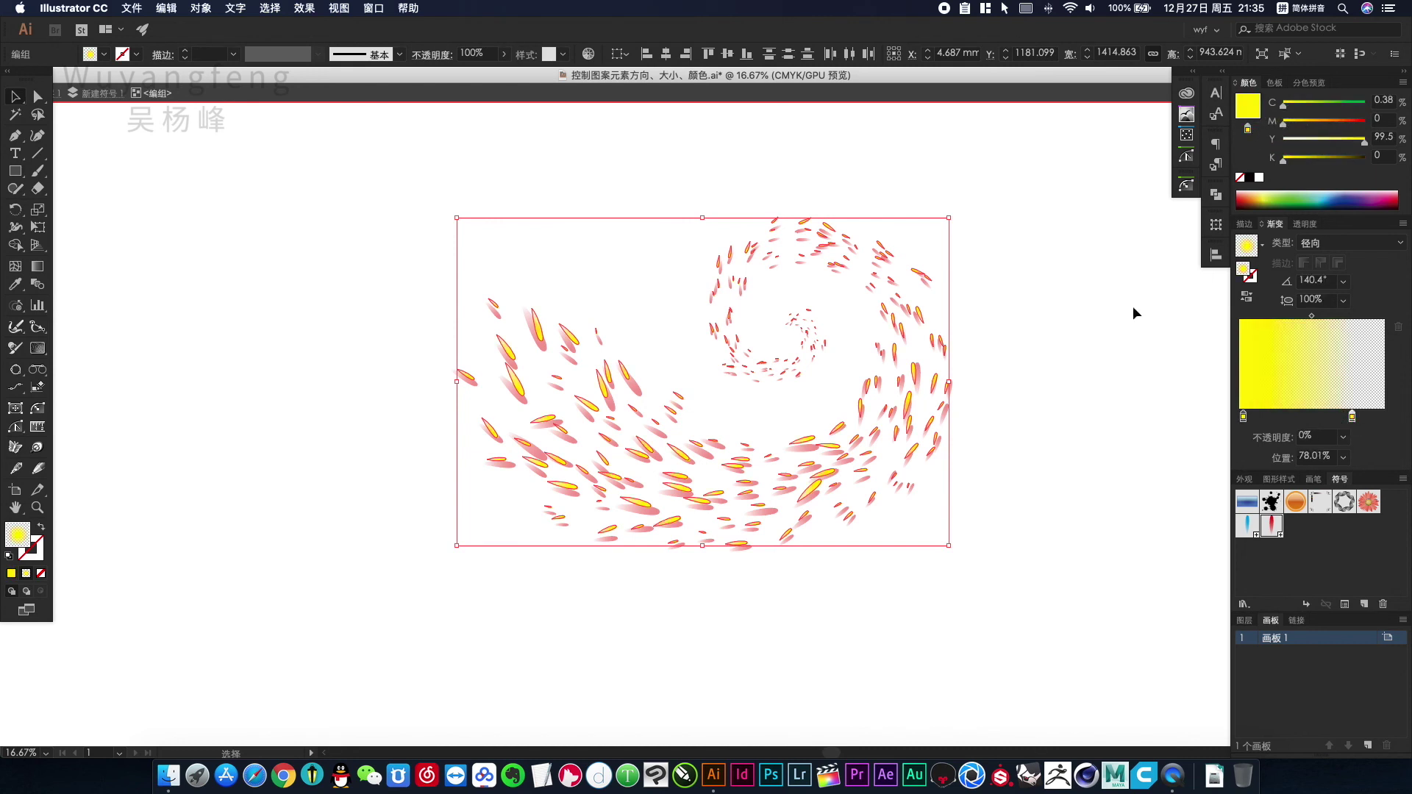
pyautogui.click(1037, 355)
pyautogui.doubleClick(1002, 379)
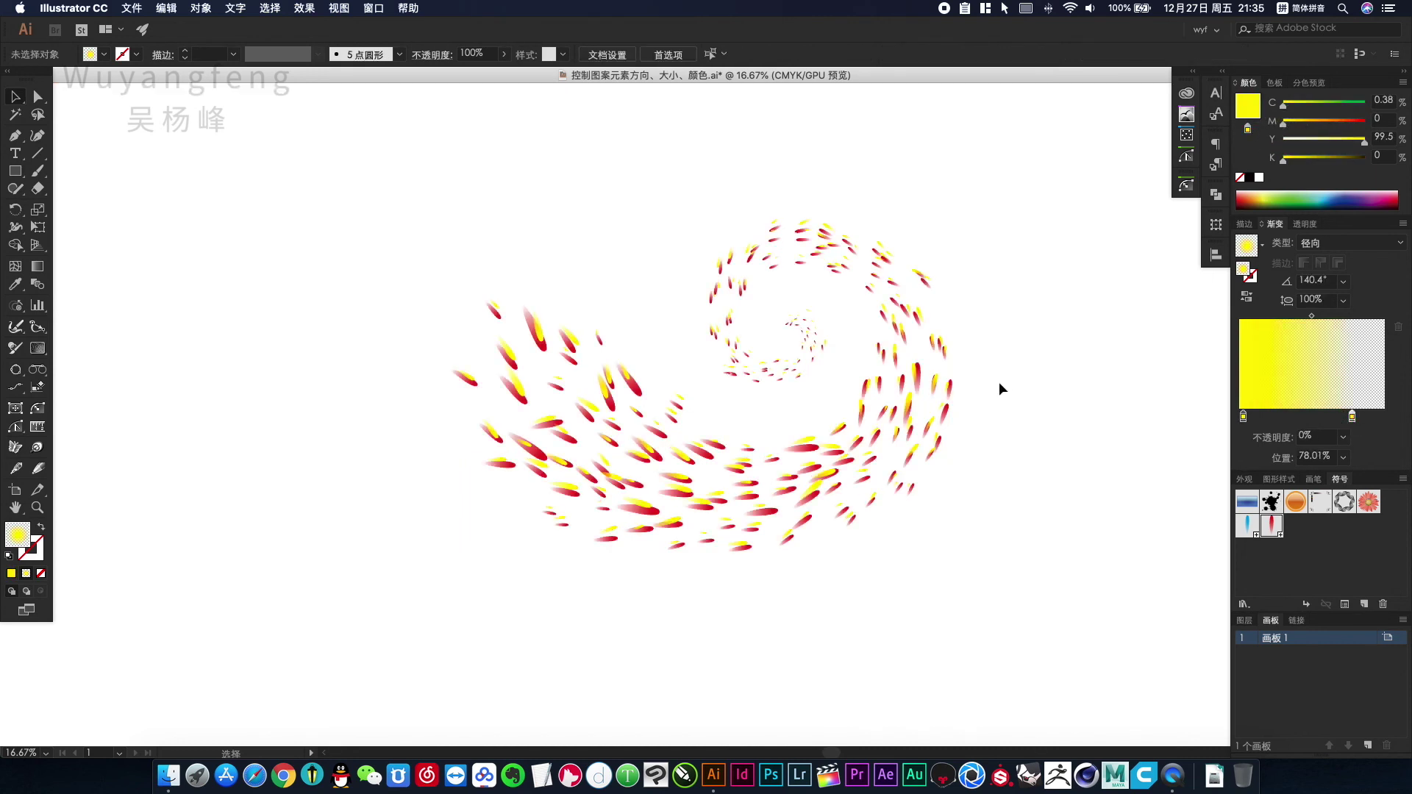
# Step: Move the yellow teardrop group about 20 mm left and 13 mm down over the red spiral
pyautogui.click(939, 383)
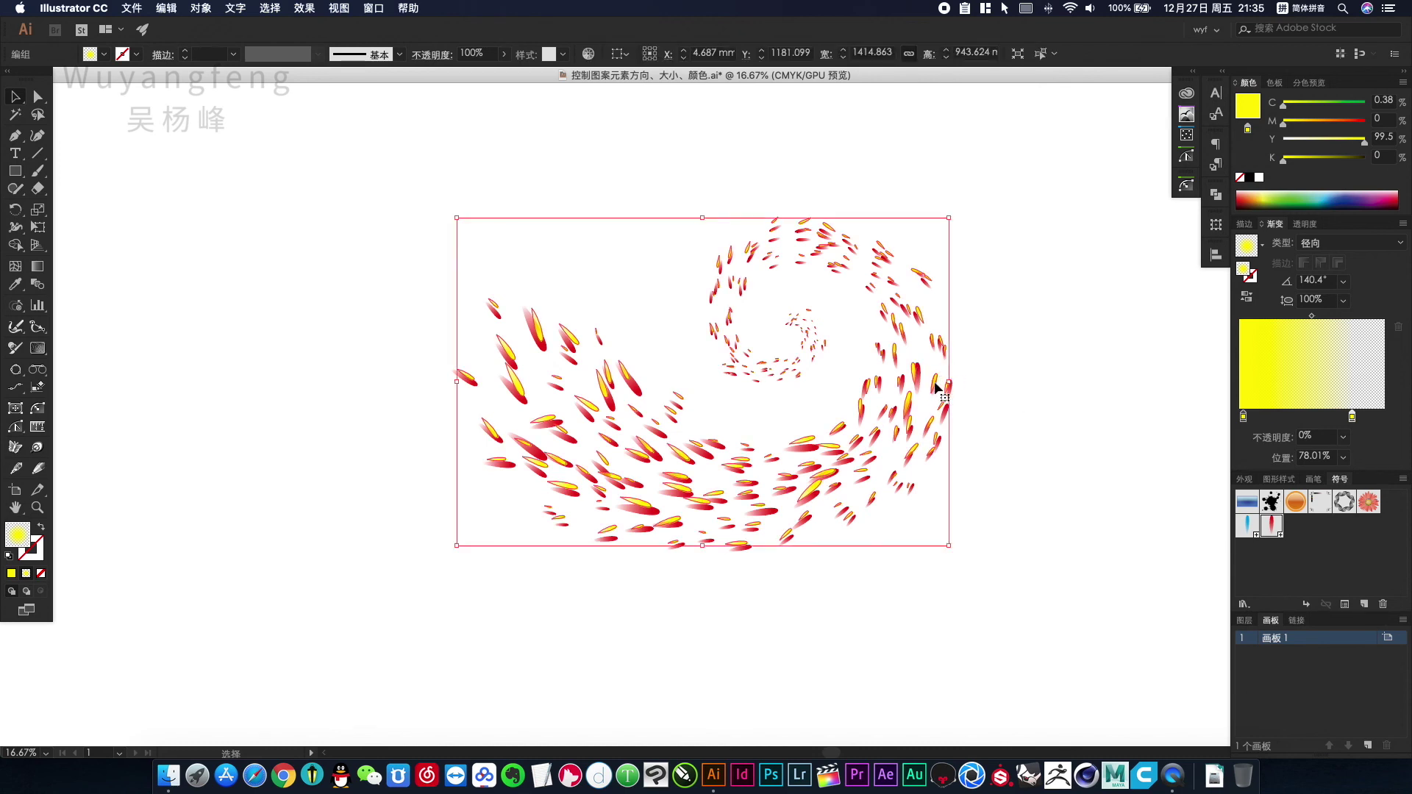
pyautogui.moveTo(936, 378); pyautogui.dragTo(930, 385)
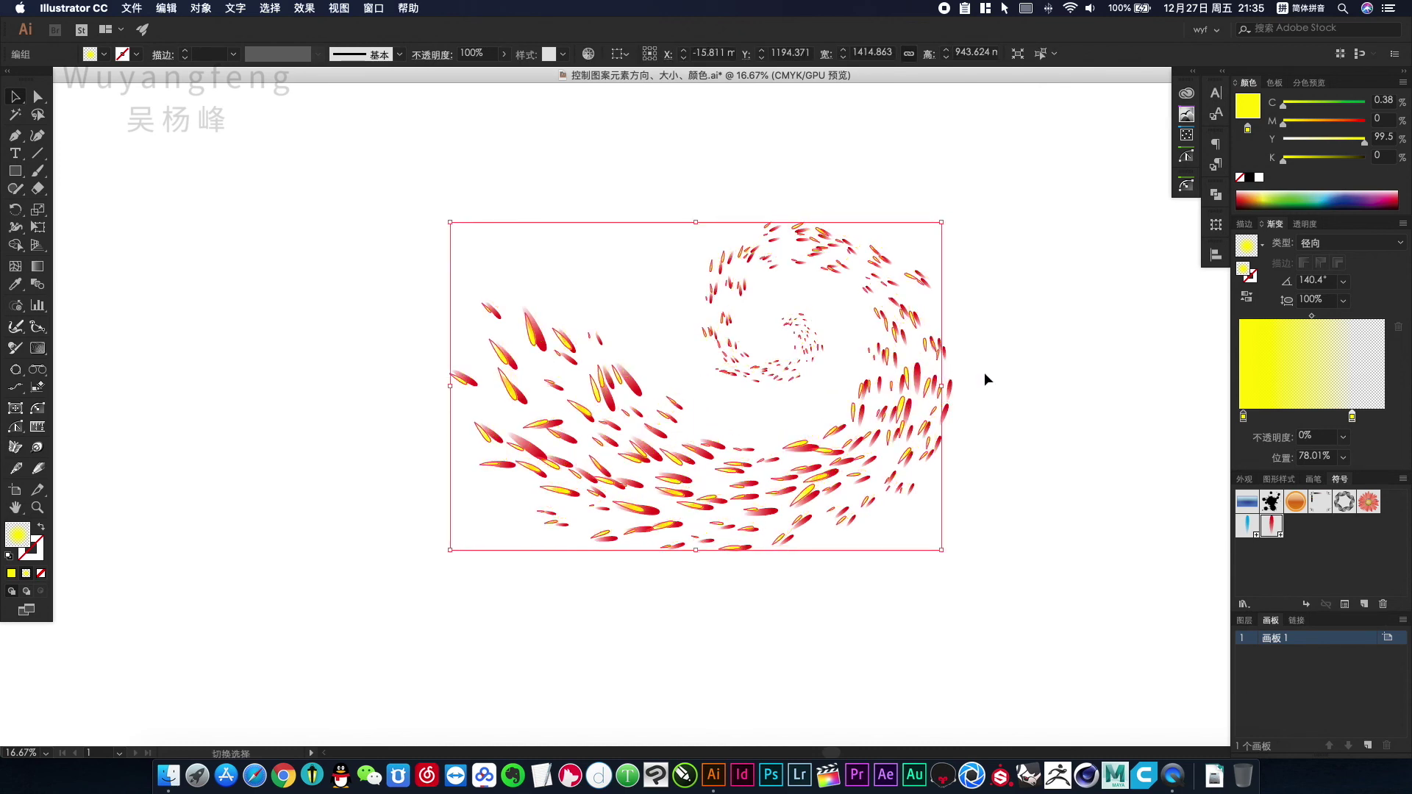
pyautogui.click(985, 378)
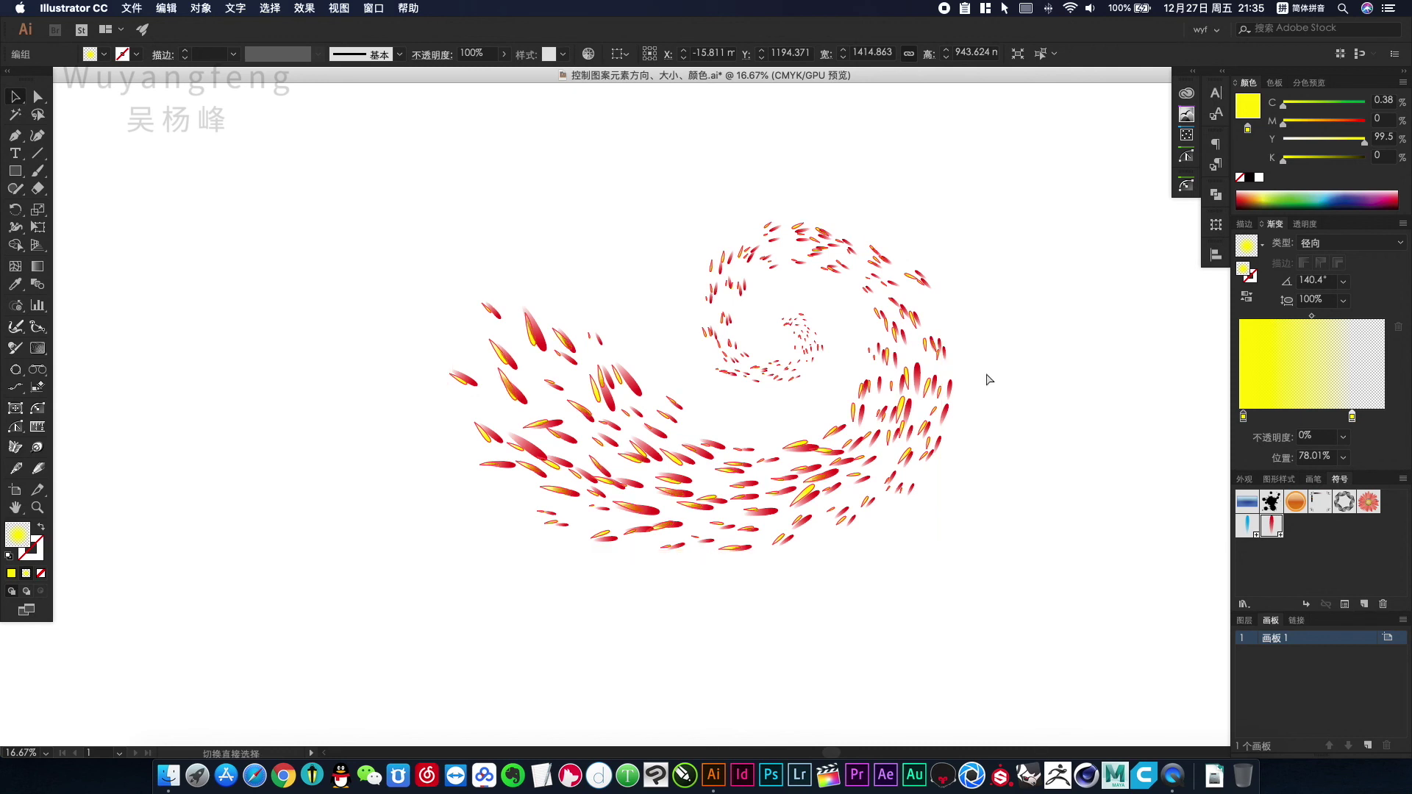
pyautogui.click(999, 346)
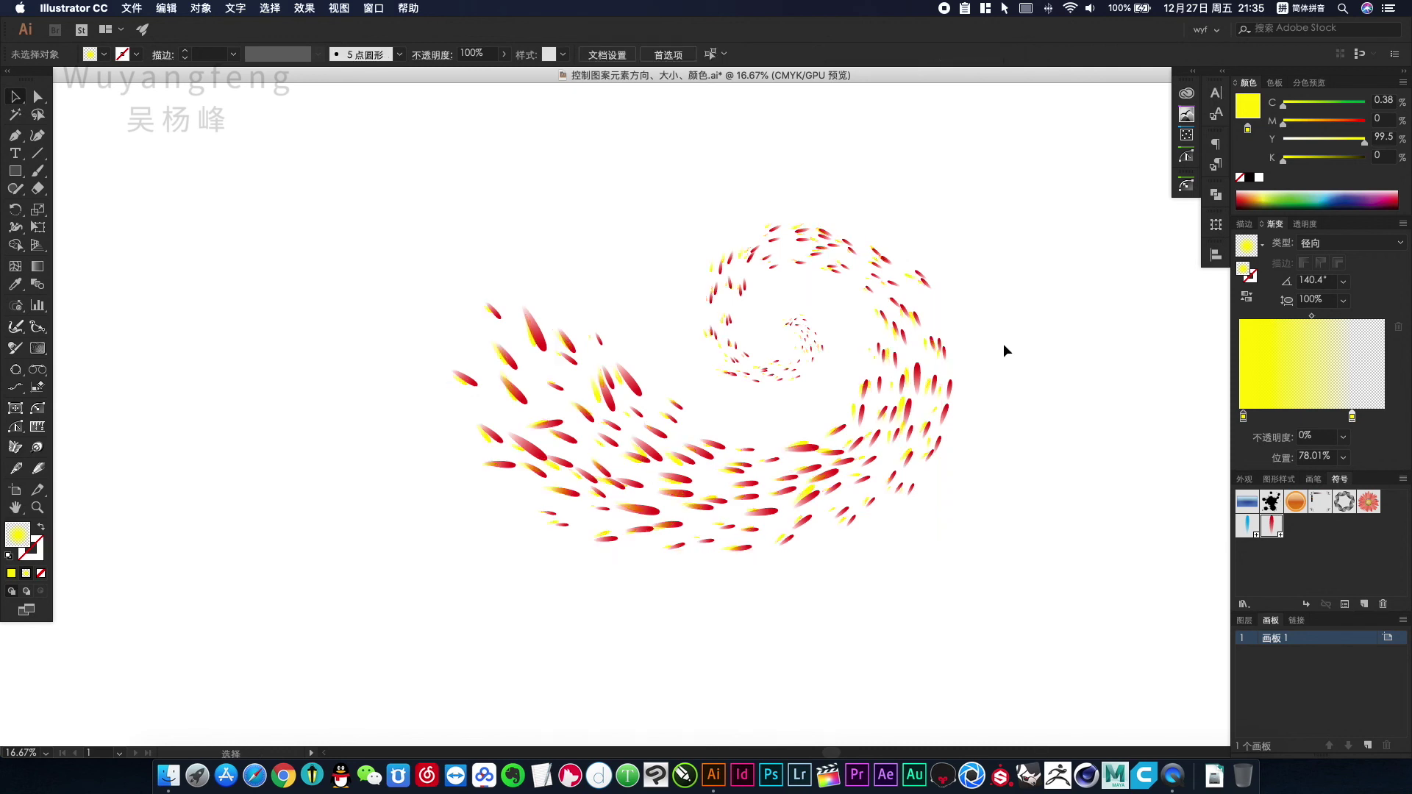
# Step: Reduce the opacity of the yellow teardrop group to 47%
pyautogui.click(597, 390)
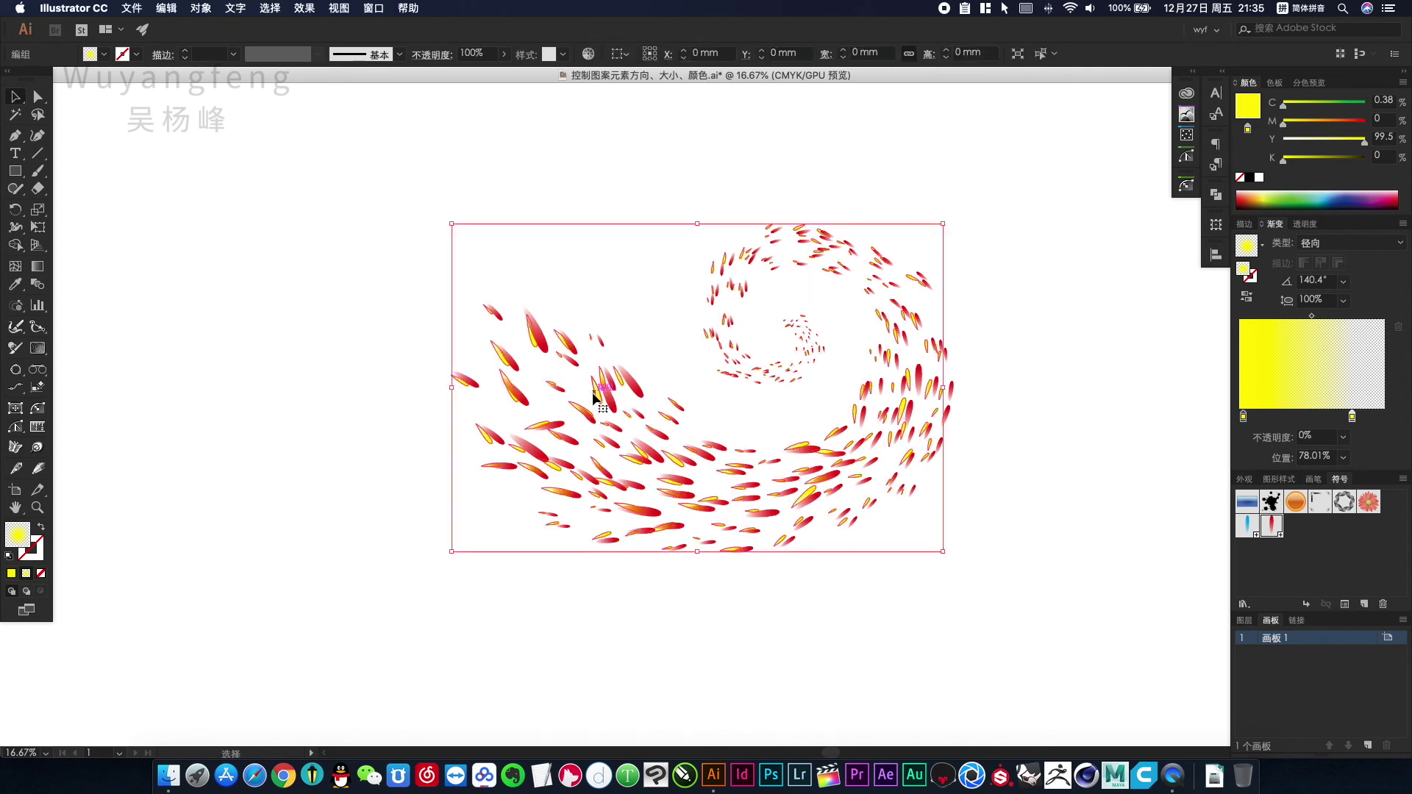
pyautogui.click(1306, 224)
pyautogui.click(1395, 242)
pyautogui.moveTo(1395, 263); pyautogui.dragTo(1364, 263)
# Step: Recolor the group's gradient with magenta 31% on the transparent end stop and magenta 100% on the starting stop
pyautogui.click(1307, 124)
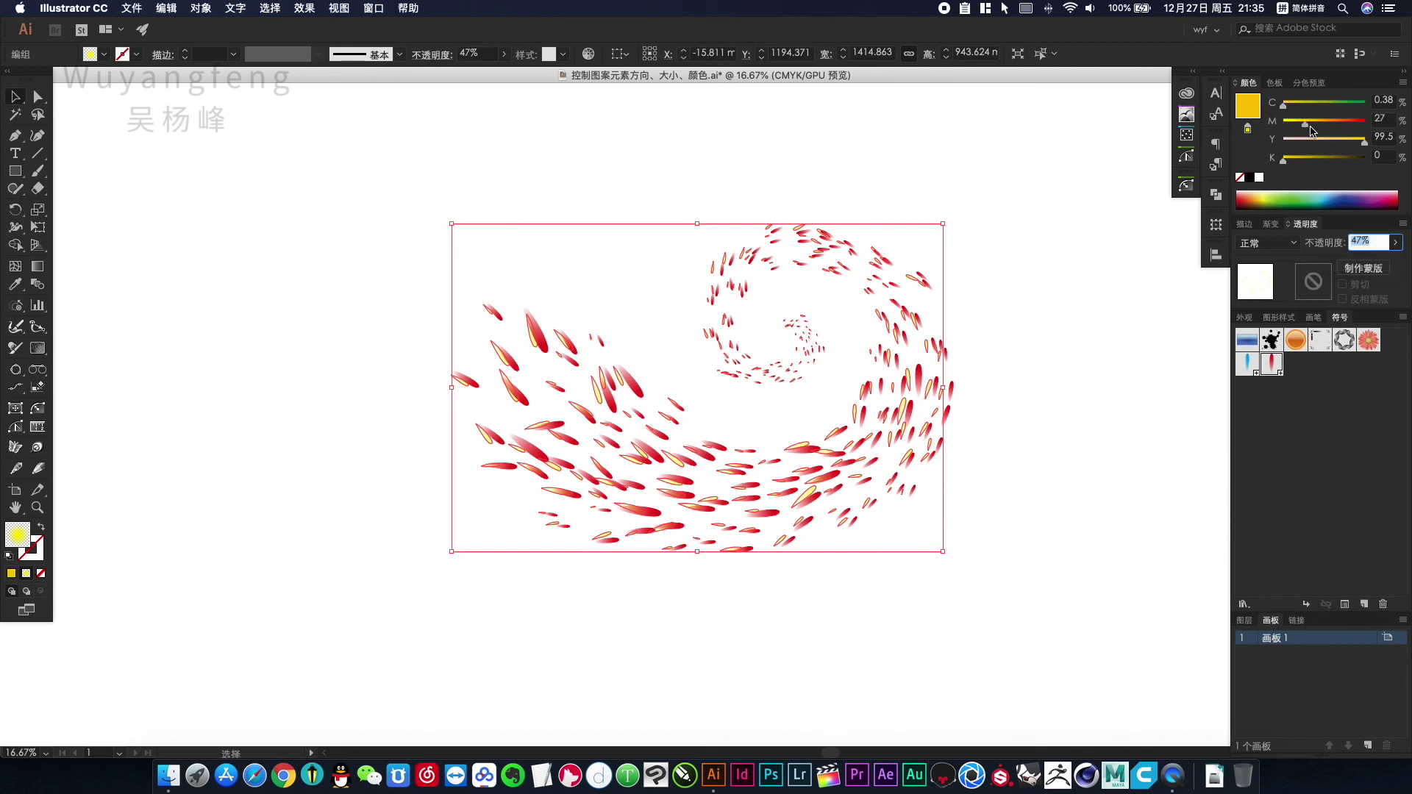
pyautogui.click(1274, 224)
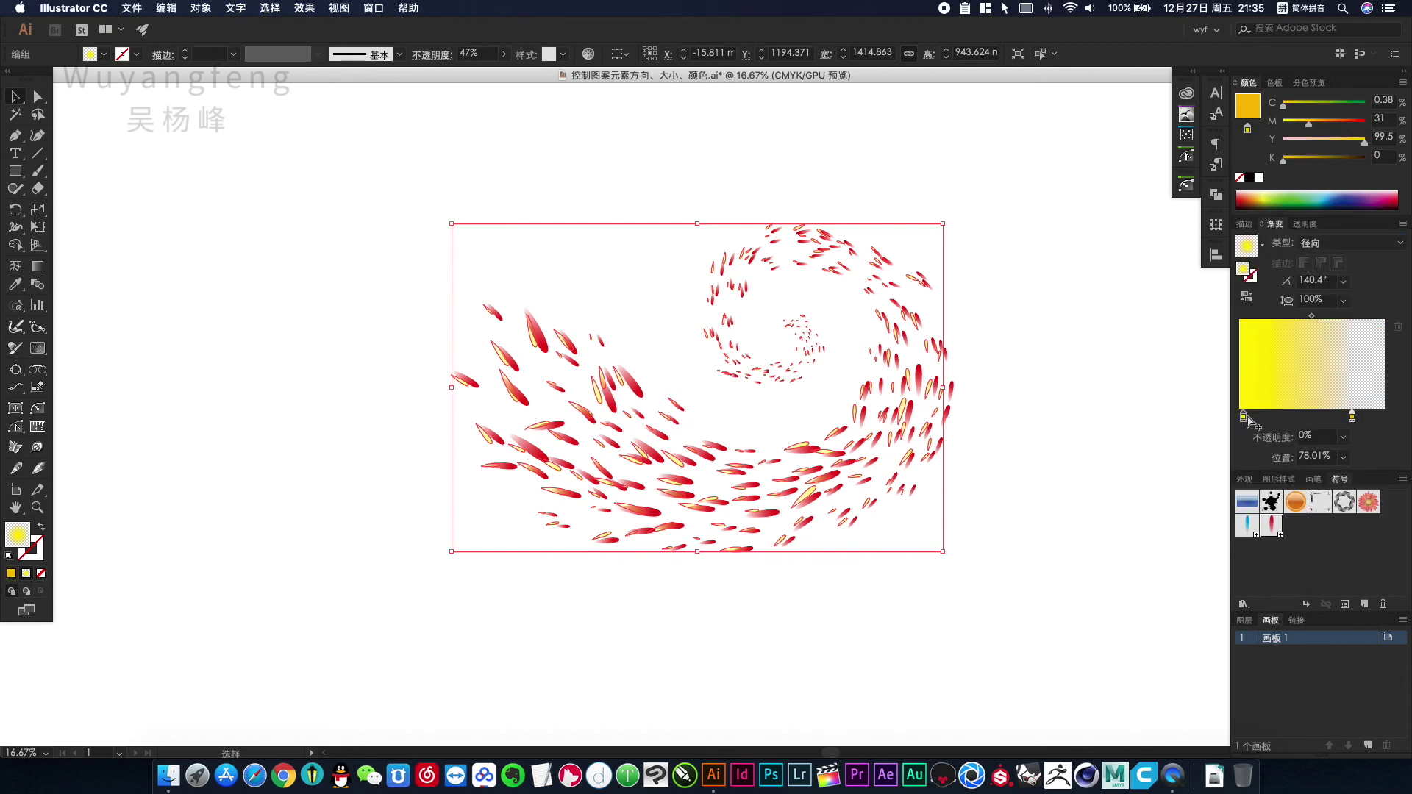
pyautogui.click(1243, 416)
pyautogui.click(1320, 124)
pyautogui.click(1328, 123)
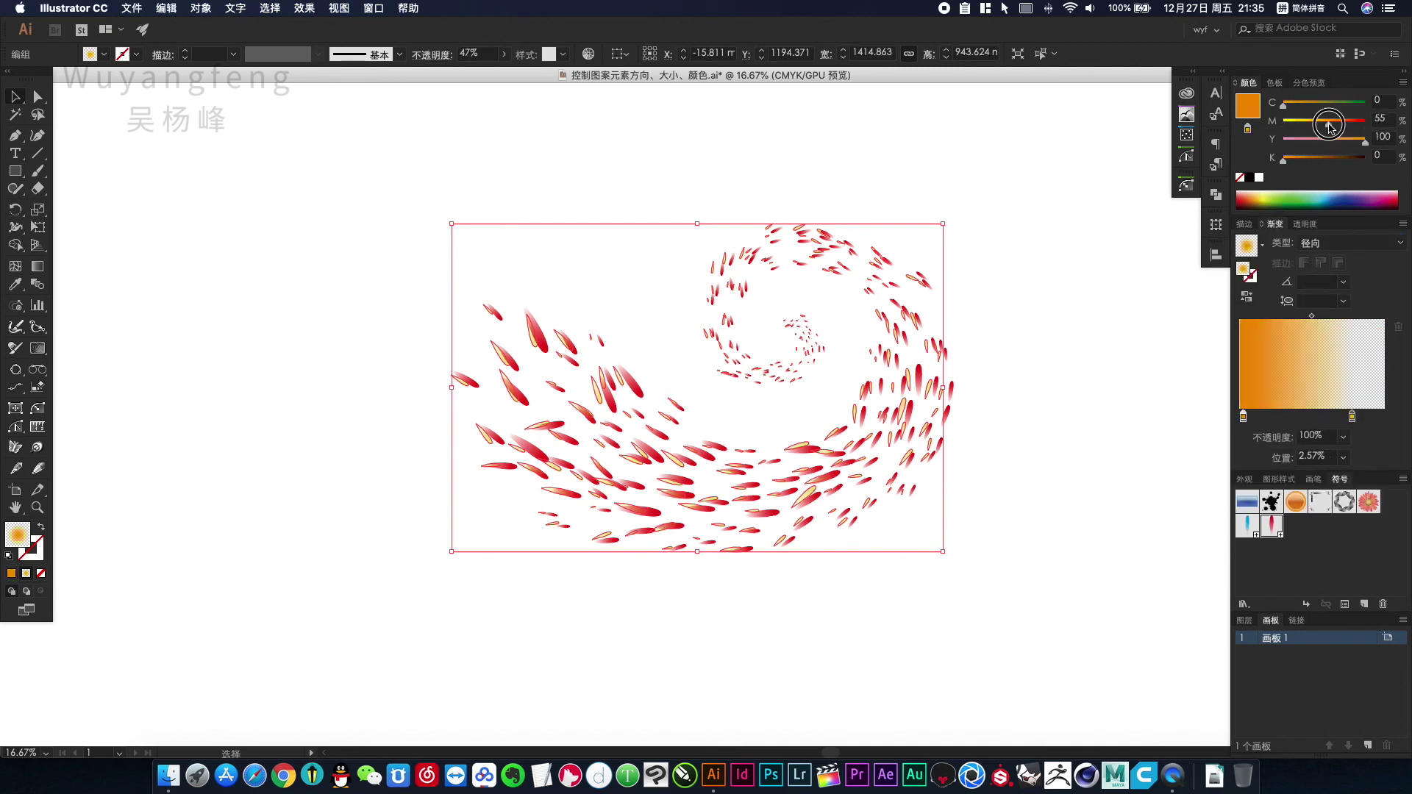
pyautogui.moveTo(1340, 124); pyautogui.dragTo(1376, 123)
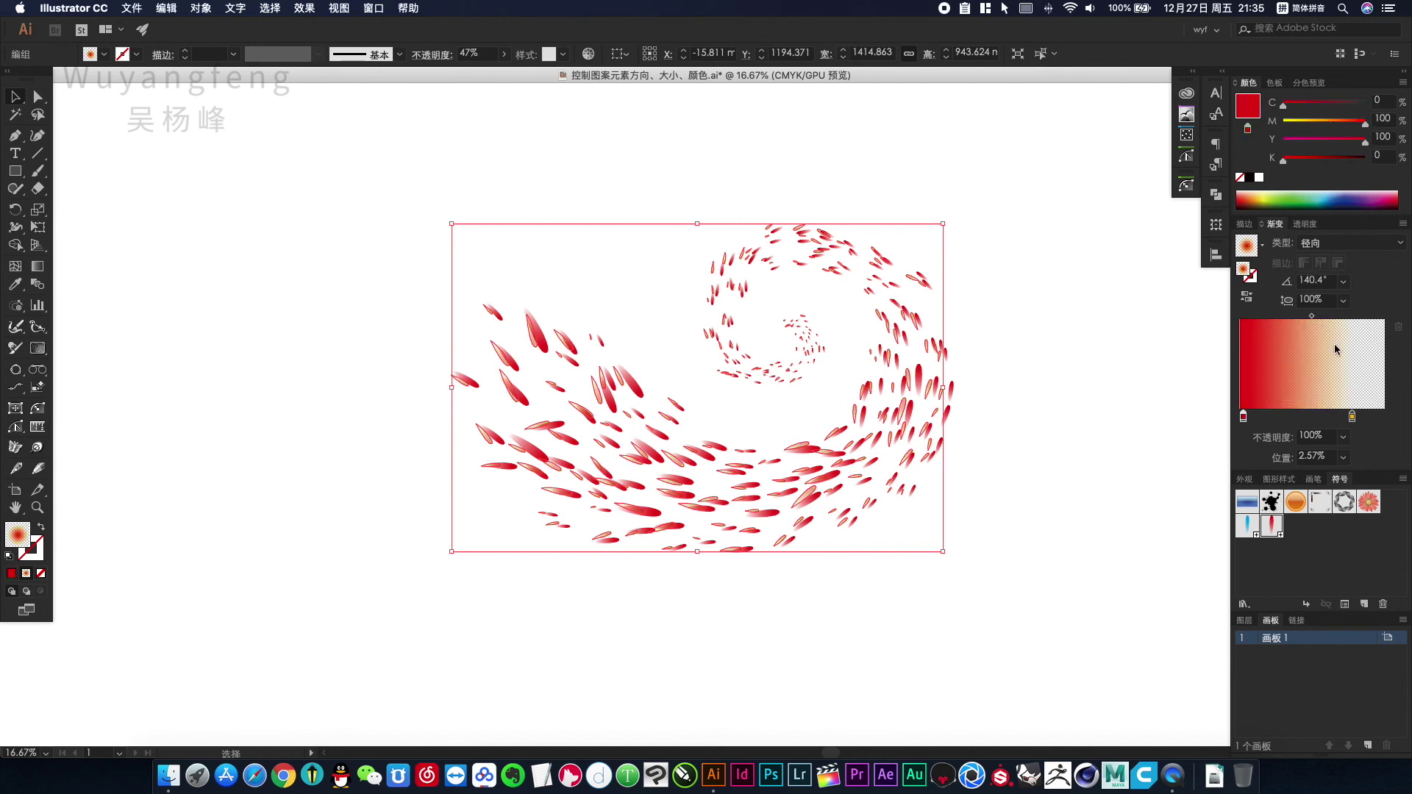
pyautogui.click(1088, 380)
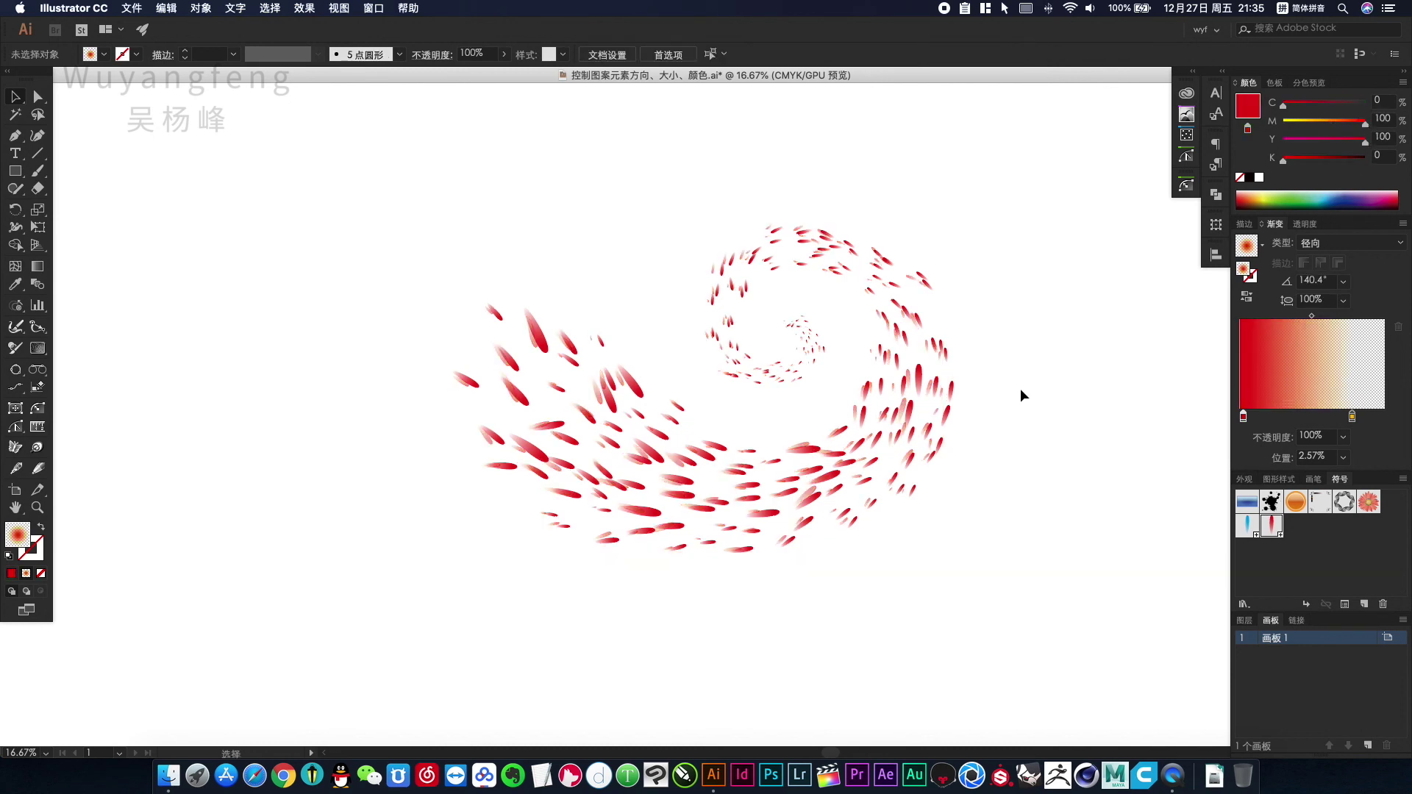
# Step: Draw a gradient-filled rectangle about 1943 by 1316 mm covering the whole teardrop spiral
pyautogui.press('m')
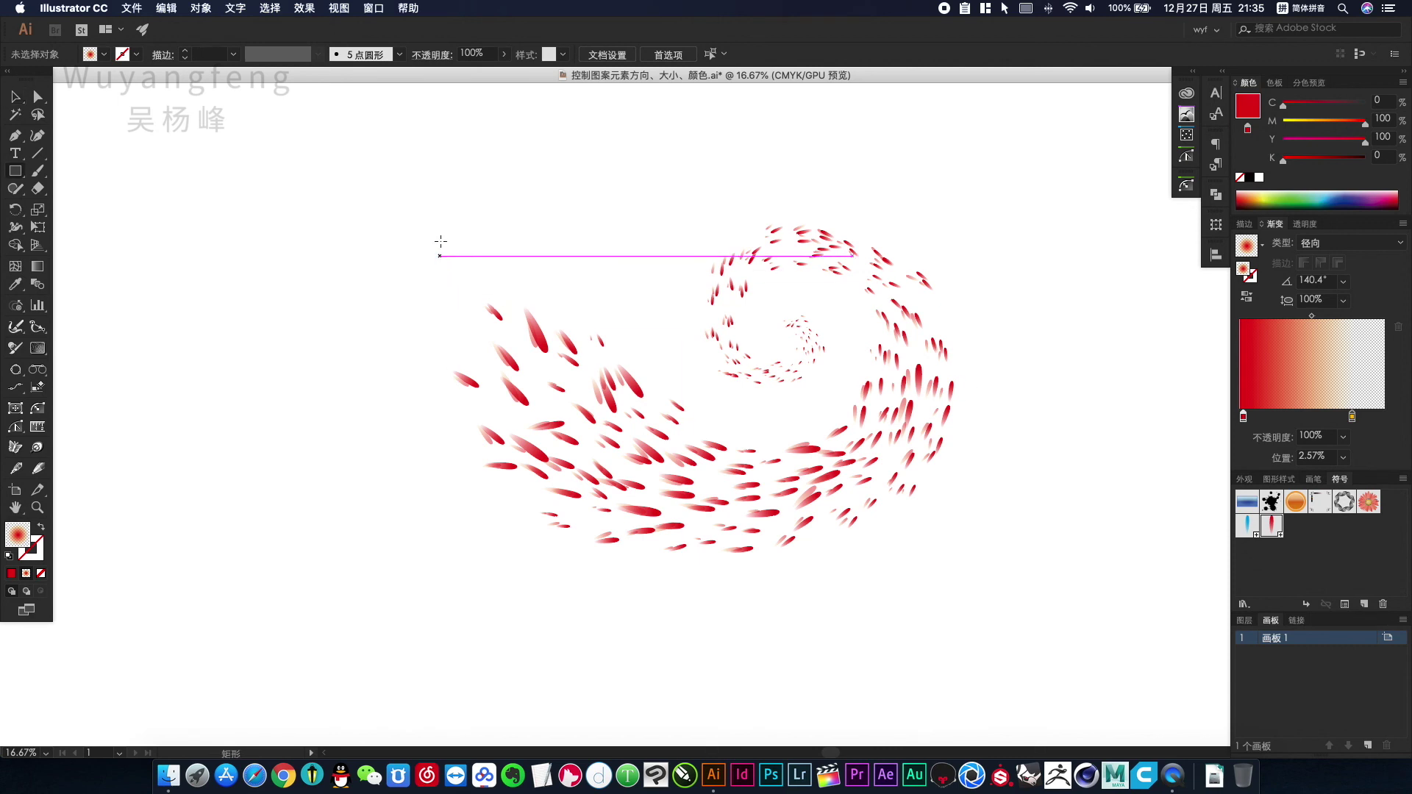
pyautogui.moveTo(386, 150); pyautogui.dragTo(1061, 607)
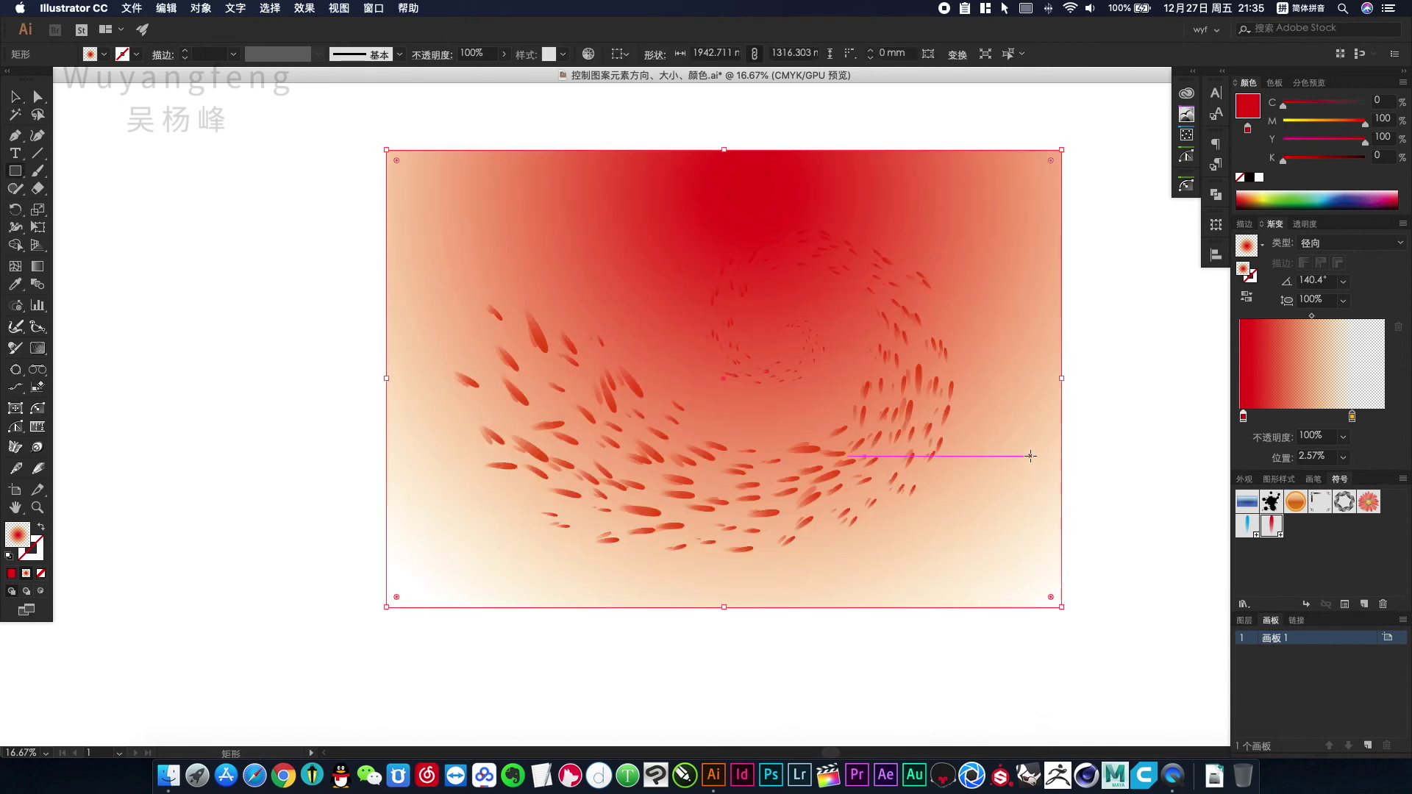
pyautogui.press('v')
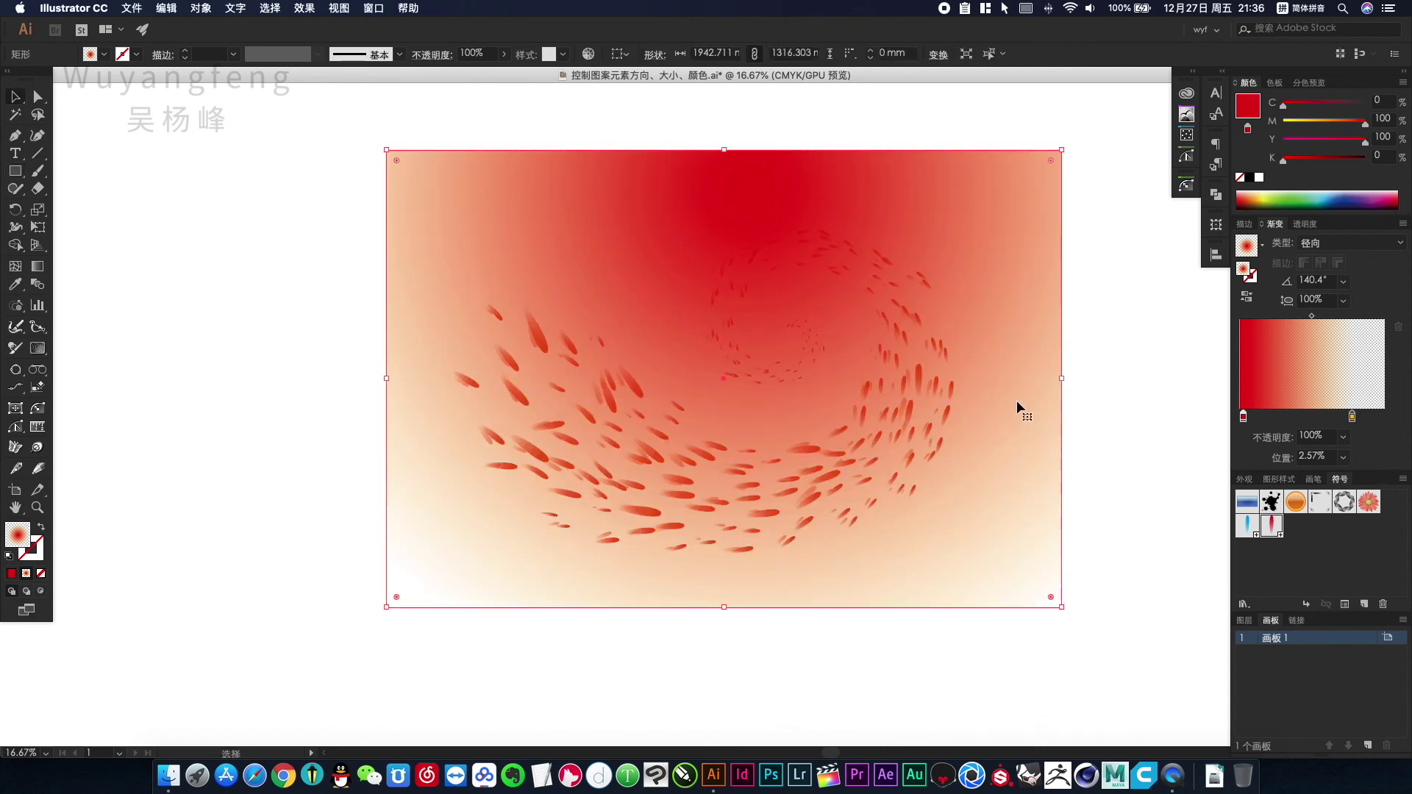
# Step: Recolor the background rectangle's starting gradient stop to light blue with cyan 47% and magenta, yellow and black 0%
pyautogui.click(1314, 122)
pyautogui.click(1287, 124)
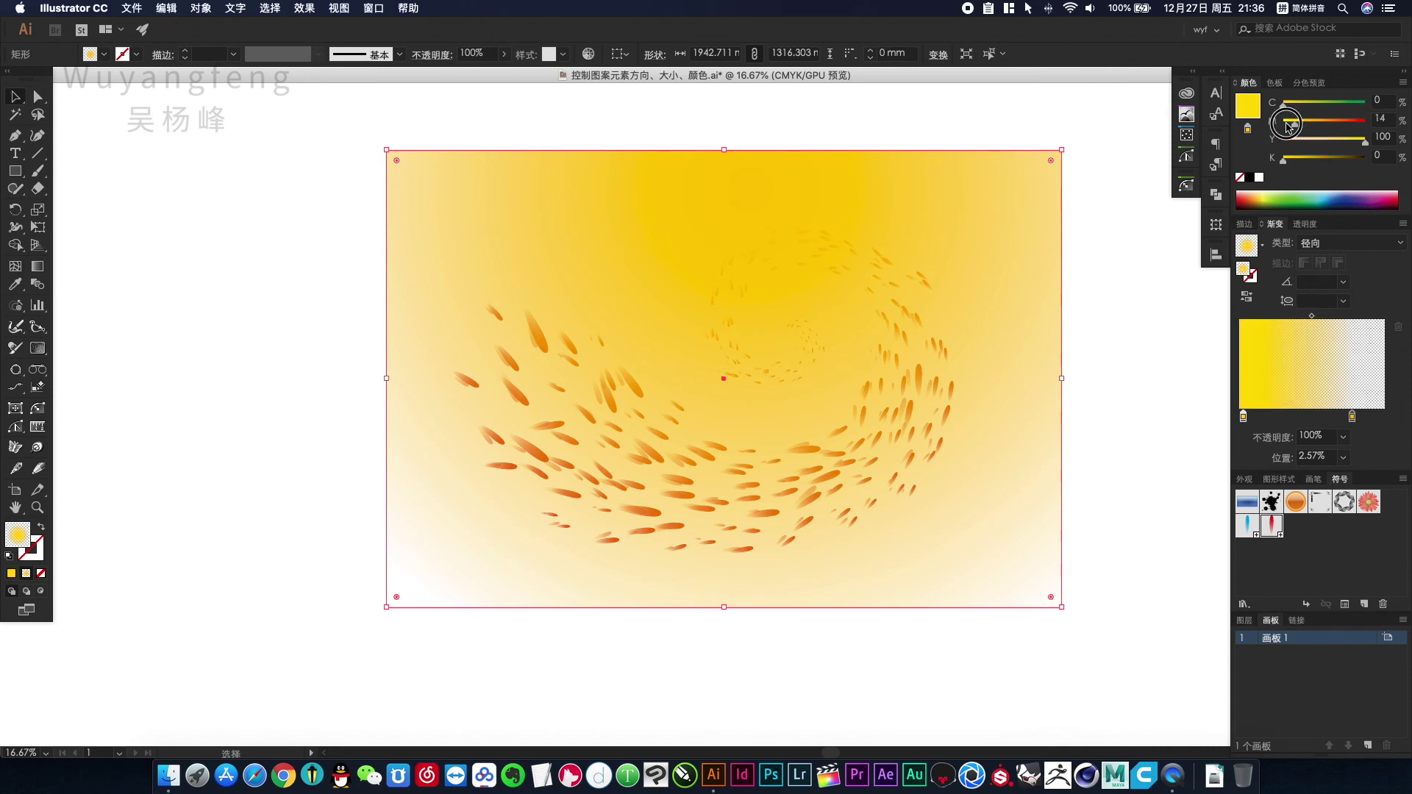
pyautogui.click(1287, 125)
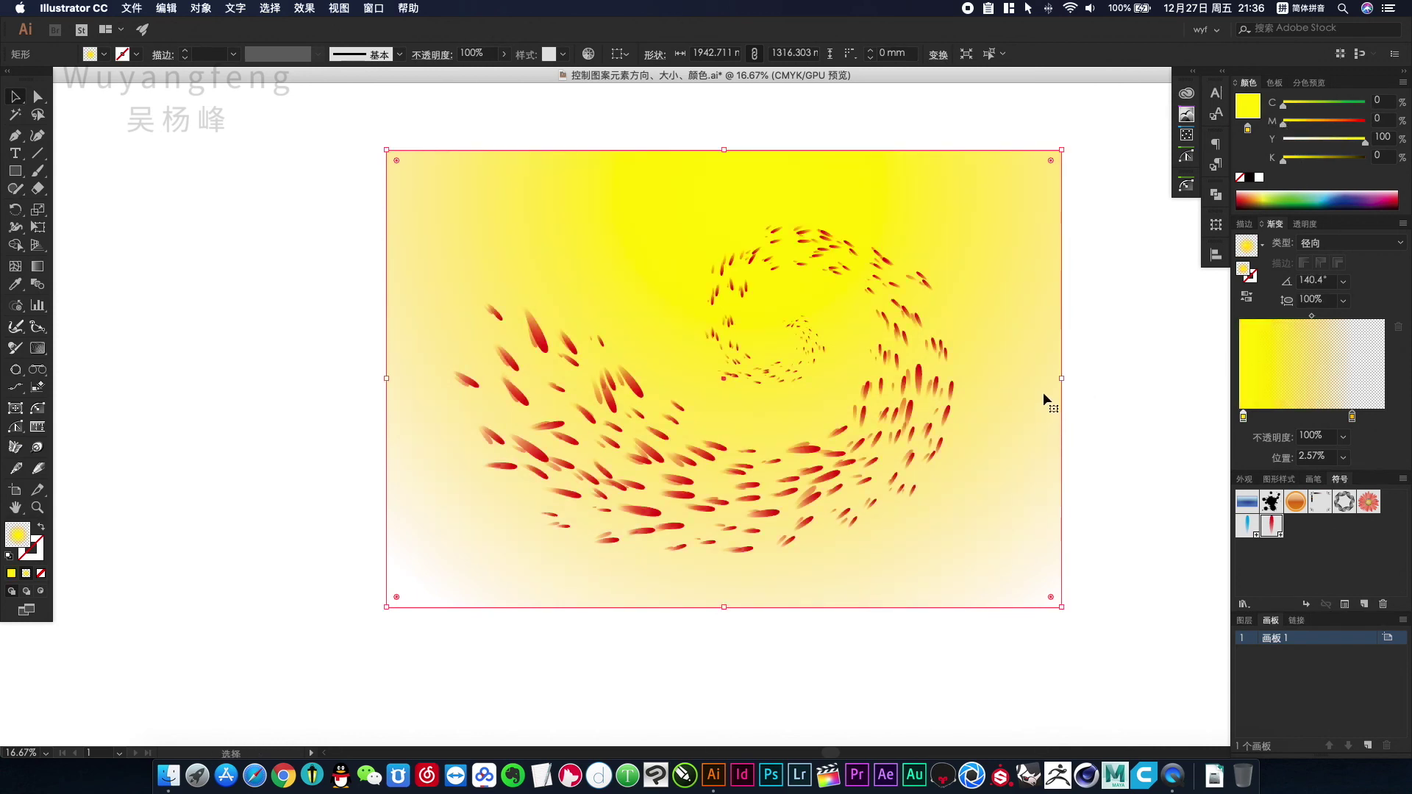
pyautogui.click(1286, 140)
pyautogui.click(1323, 103)
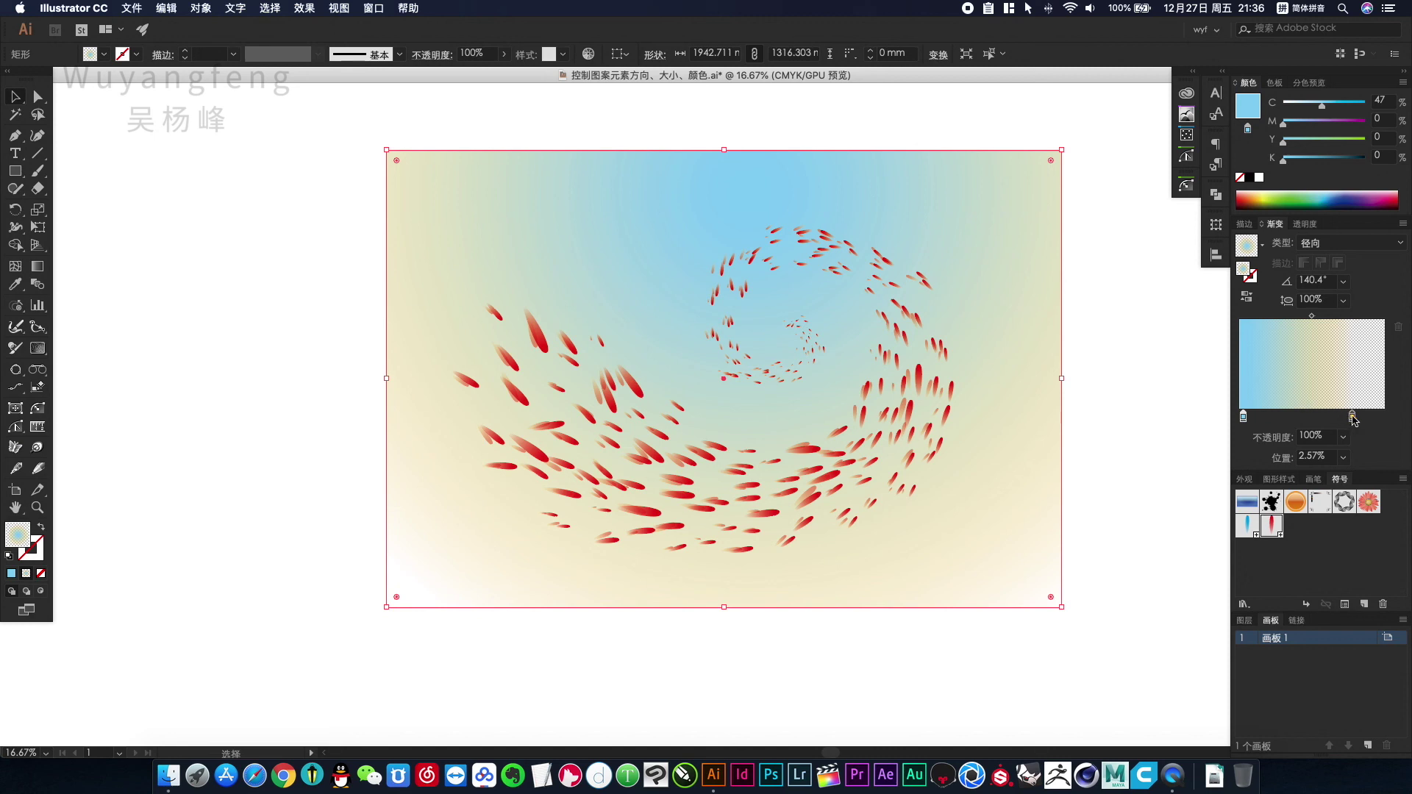
# Step: Place the rectangle's transparent end gradient stop at 92.95% and recolor it with cyan 100%, magenta 46% and yellow 0%
pyautogui.moveTo(1352, 416); pyautogui.dragTo(1372, 416)
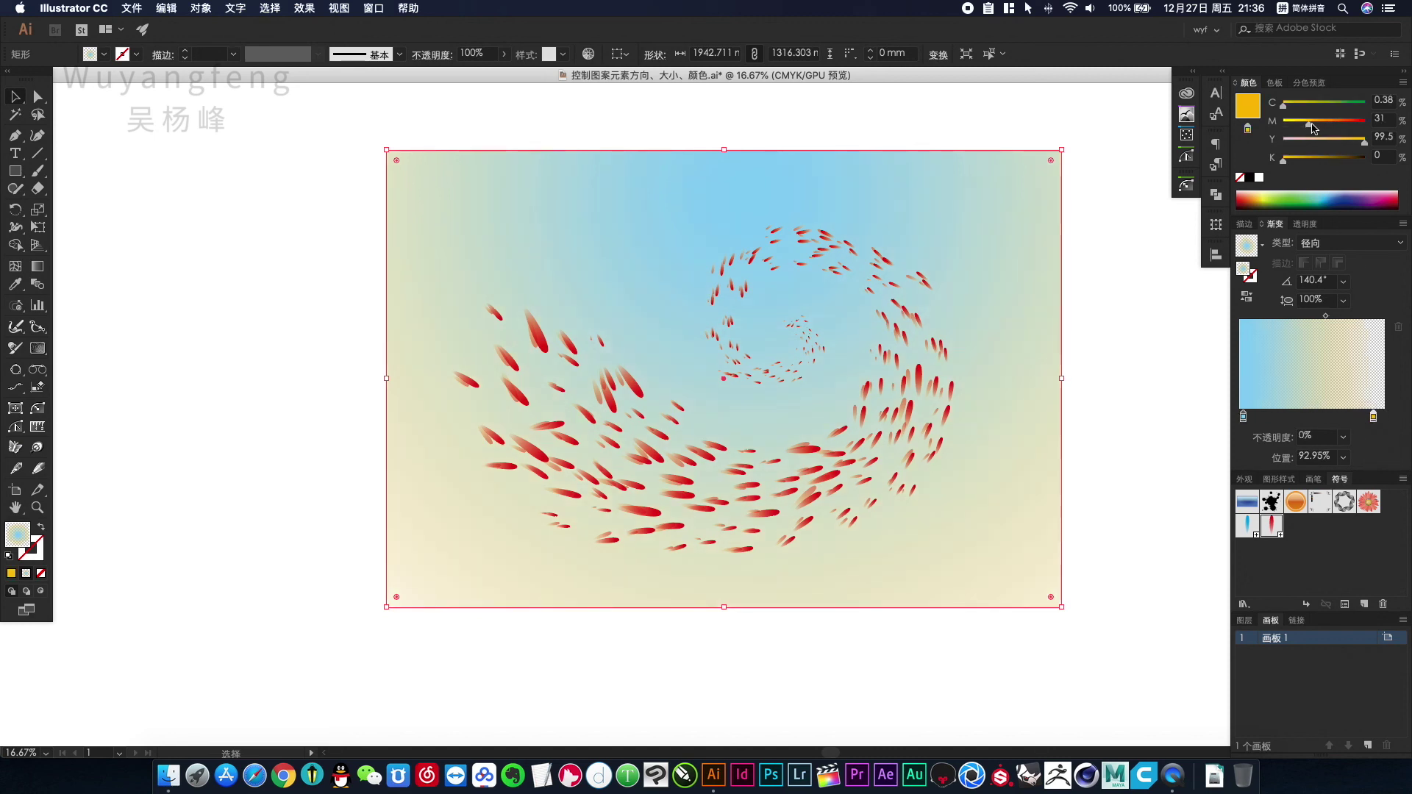
pyautogui.moveTo(1308, 122); pyautogui.dragTo(1256, 141)
pyautogui.moveTo(1332, 107); pyautogui.dragTo(1372, 108)
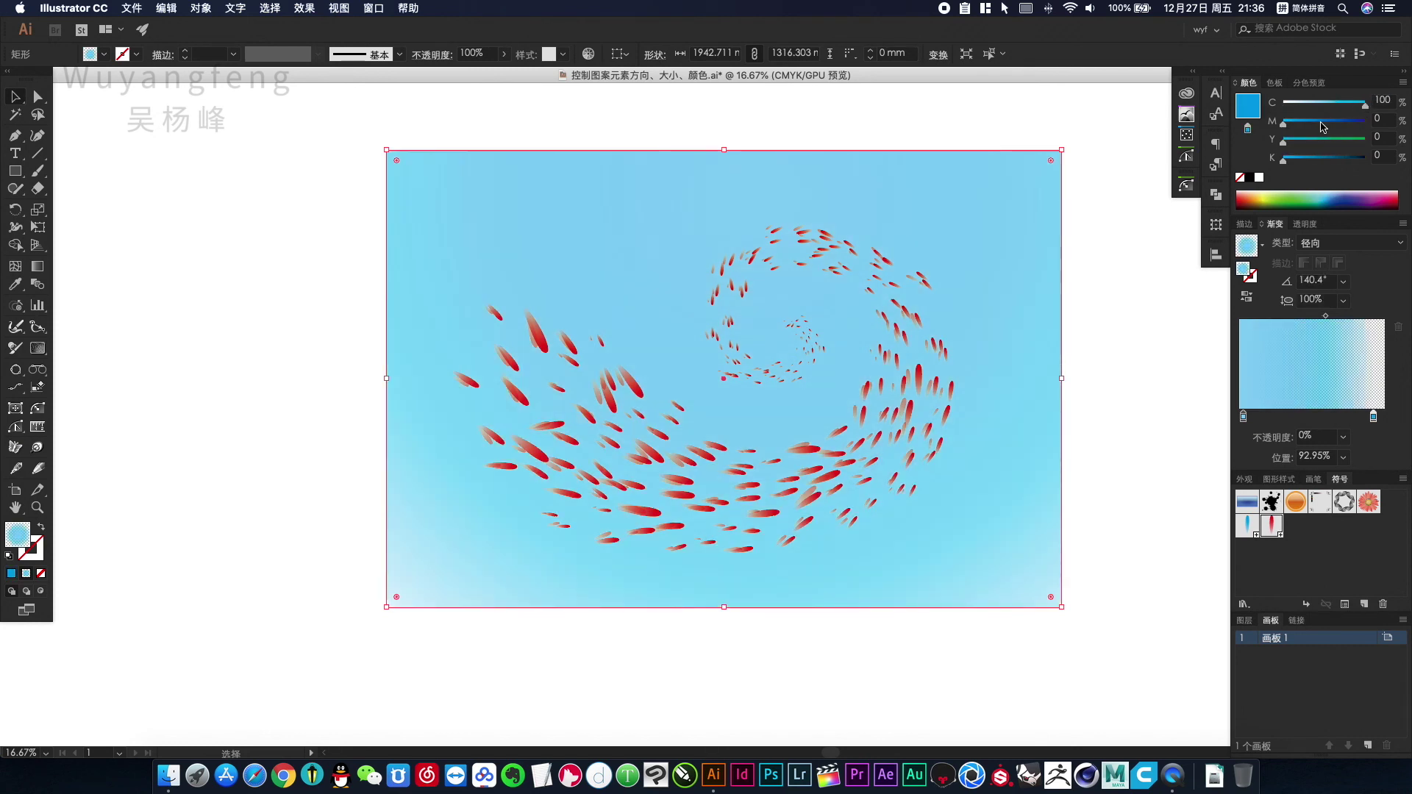
pyautogui.click(1322, 124)
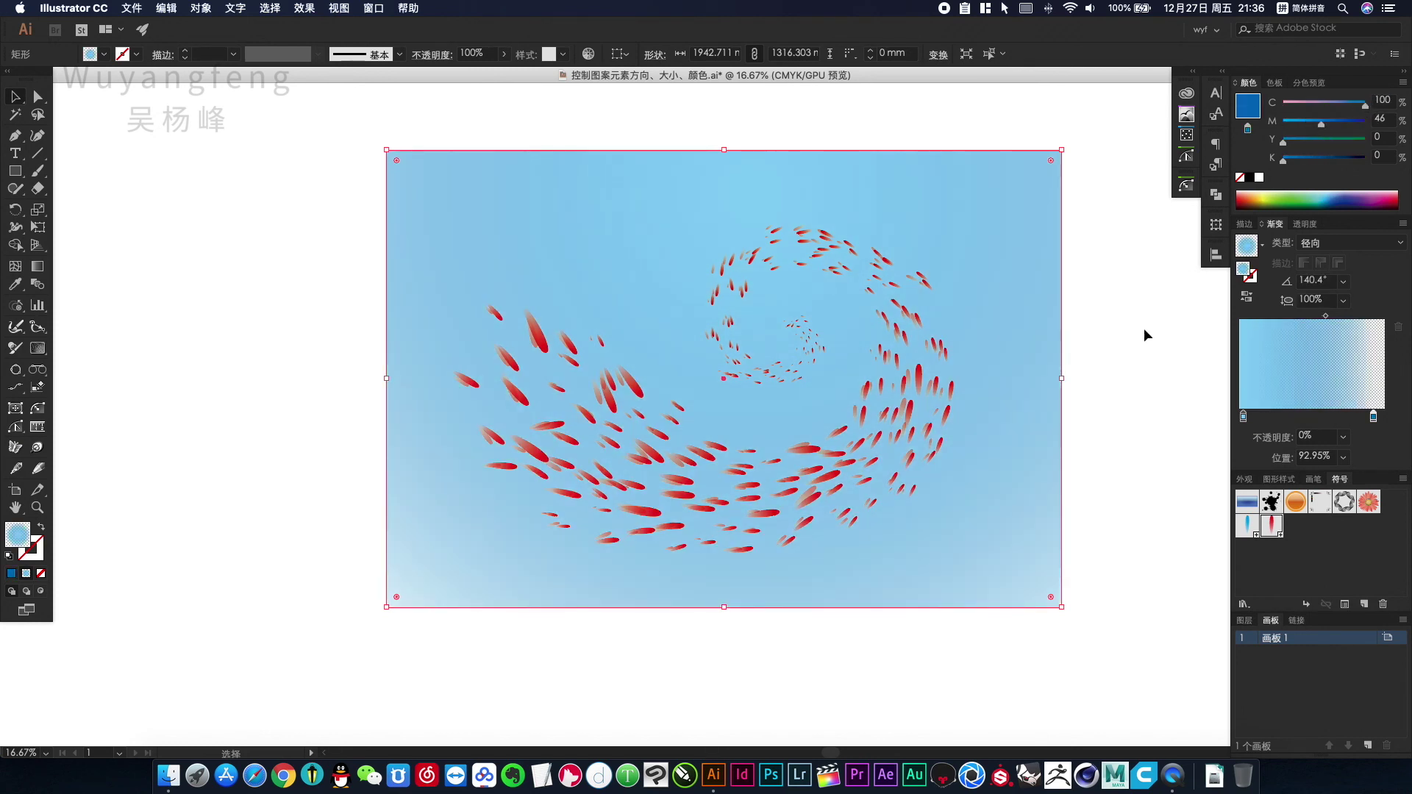
pyautogui.click(1119, 367)
# Step: Examine the teardrop spiral up close against the blue background and select the red teardrop group
pyautogui.press('z')
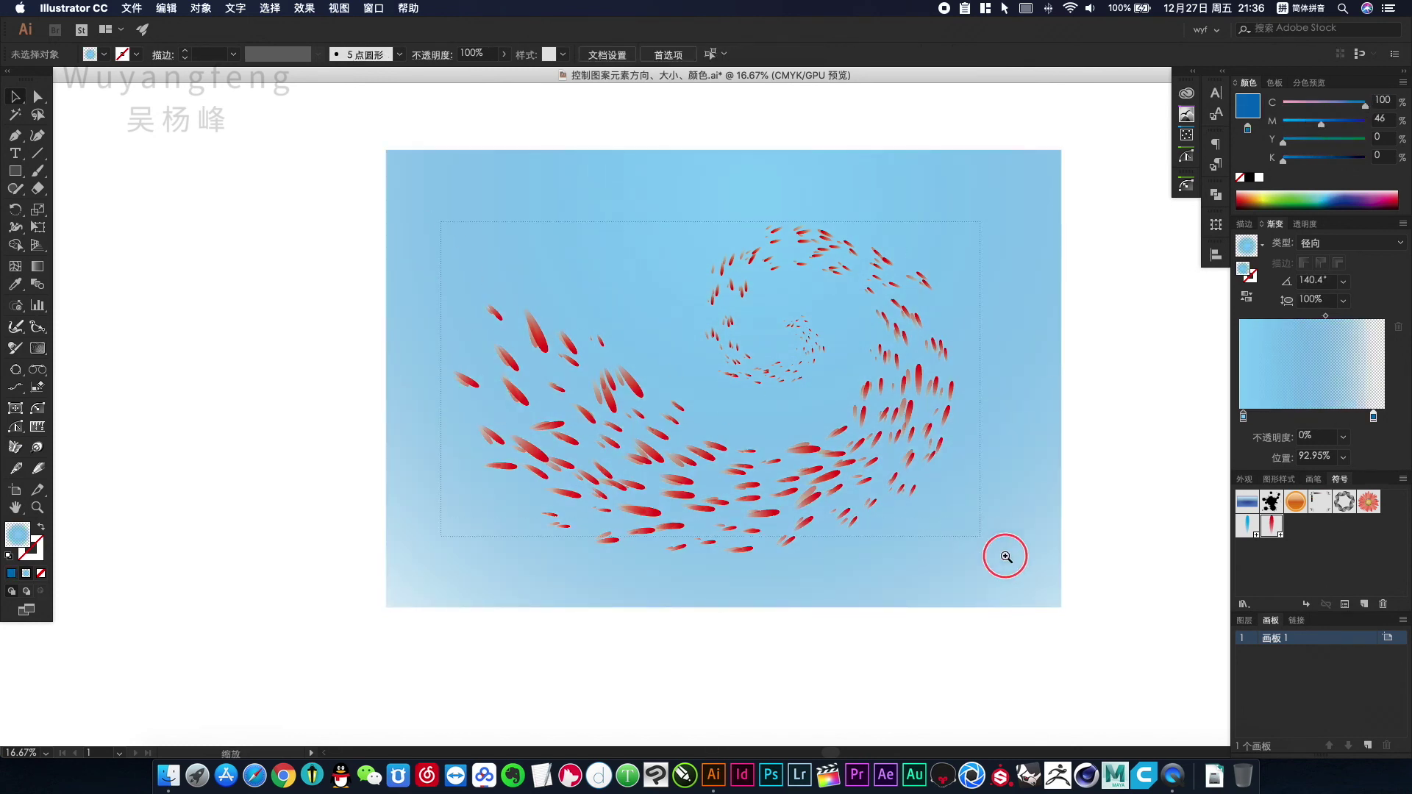
pyautogui.click(1006, 557)
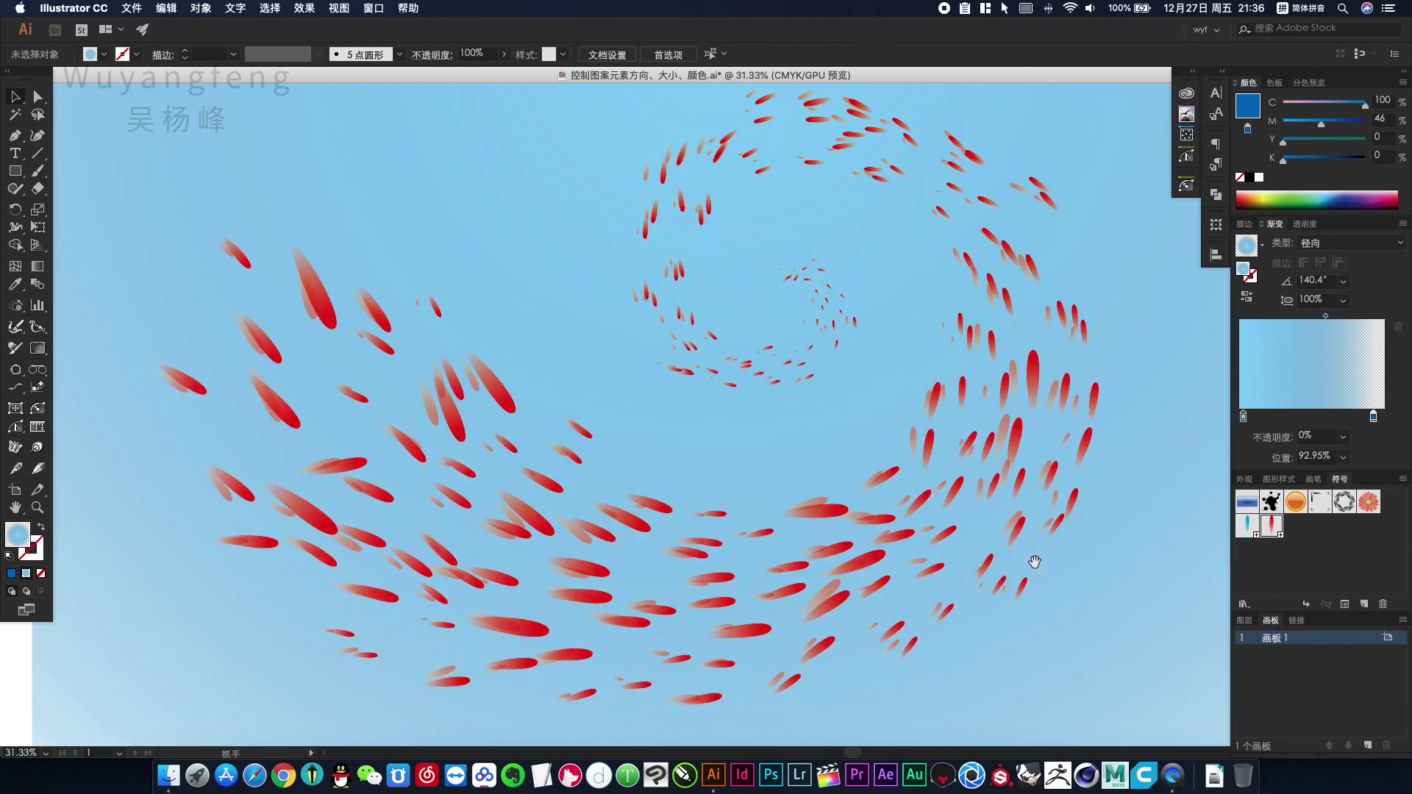
pyautogui.click(1012, 456)
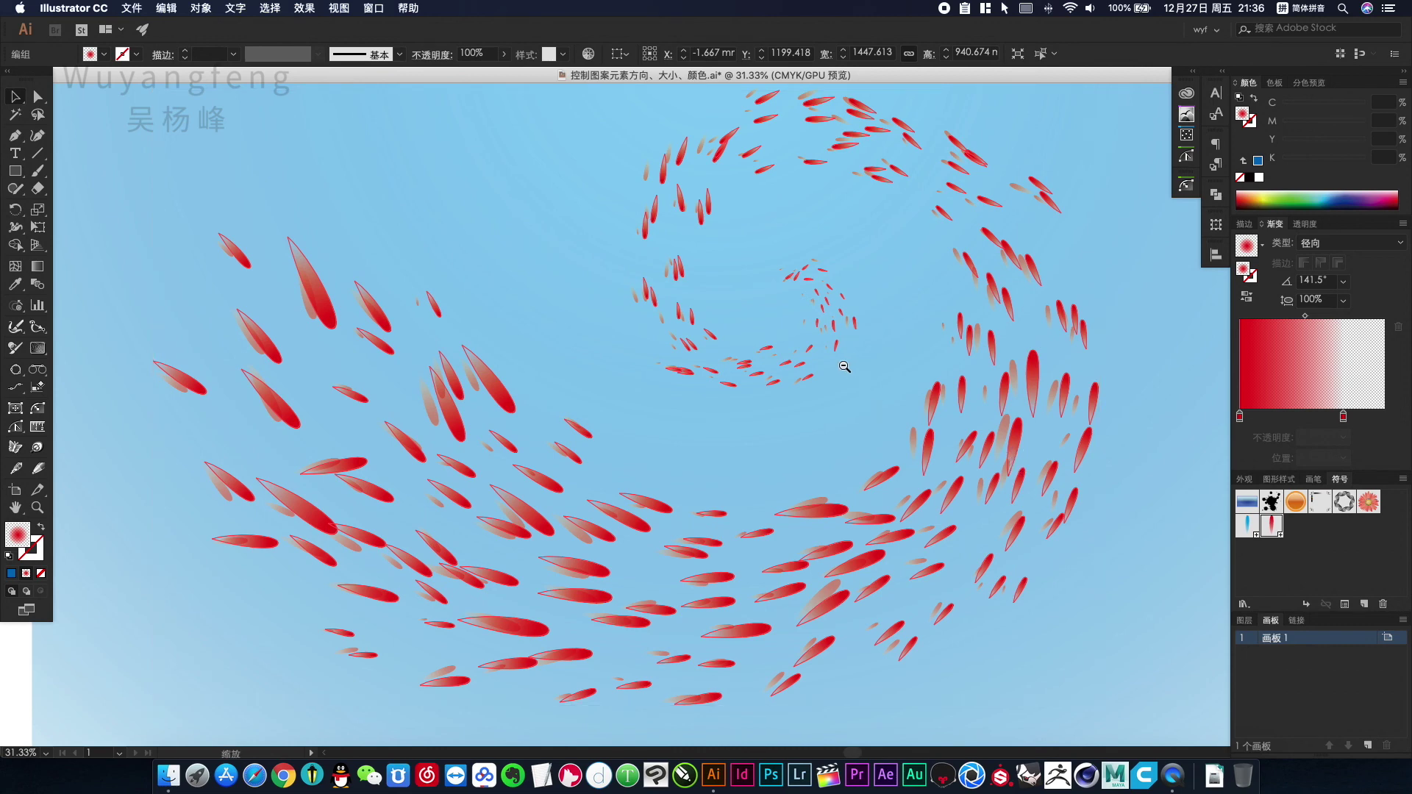
pyautogui.press('super+minus')
pyautogui.press('super+minus')
pyautogui.moveTo(667, 414); pyautogui.dragTo(742, 434)
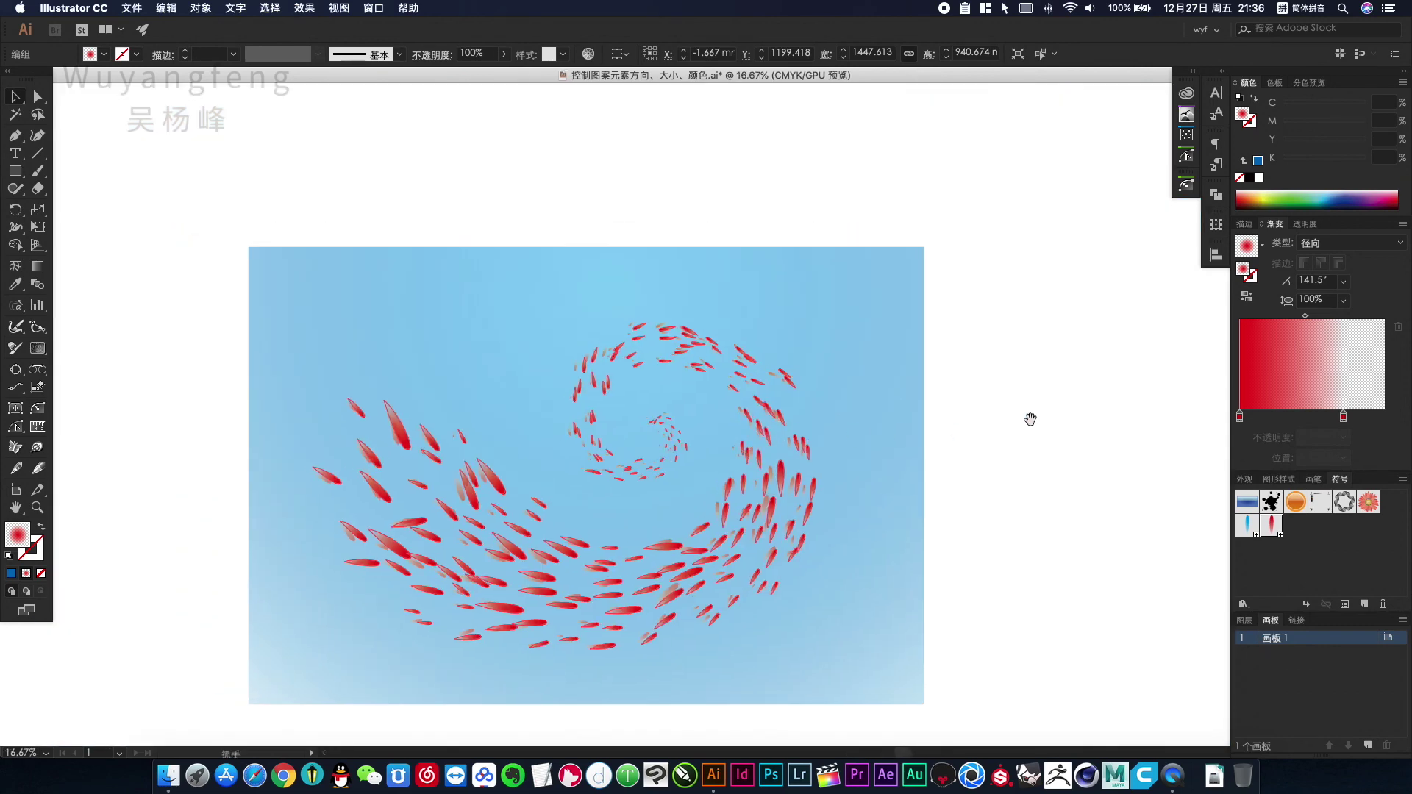